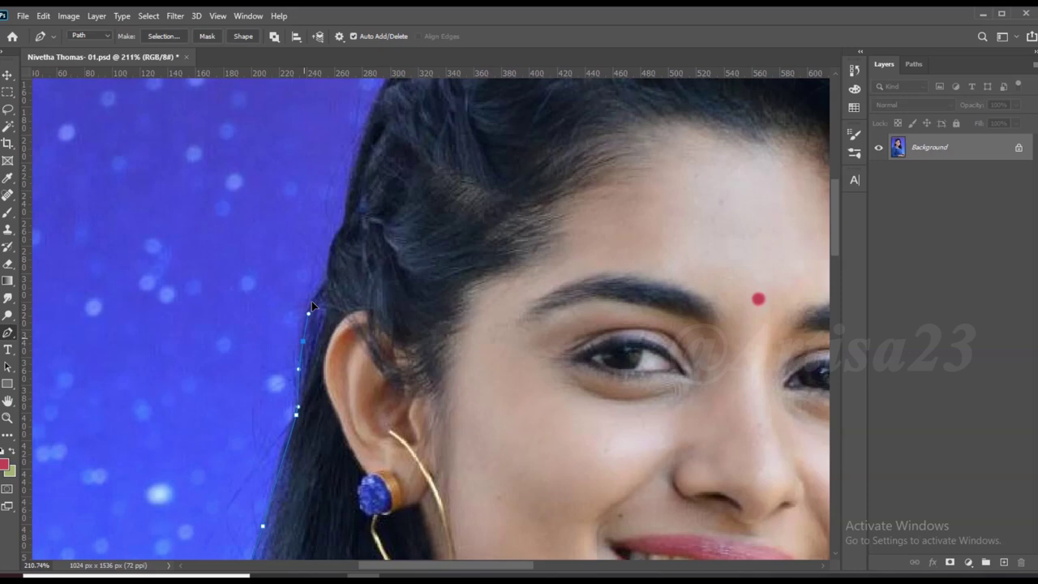
Trace the pen path around the woman's hair, shoulders and right side, panning and zooming along the outline
drag(369, 186, 286, 347)
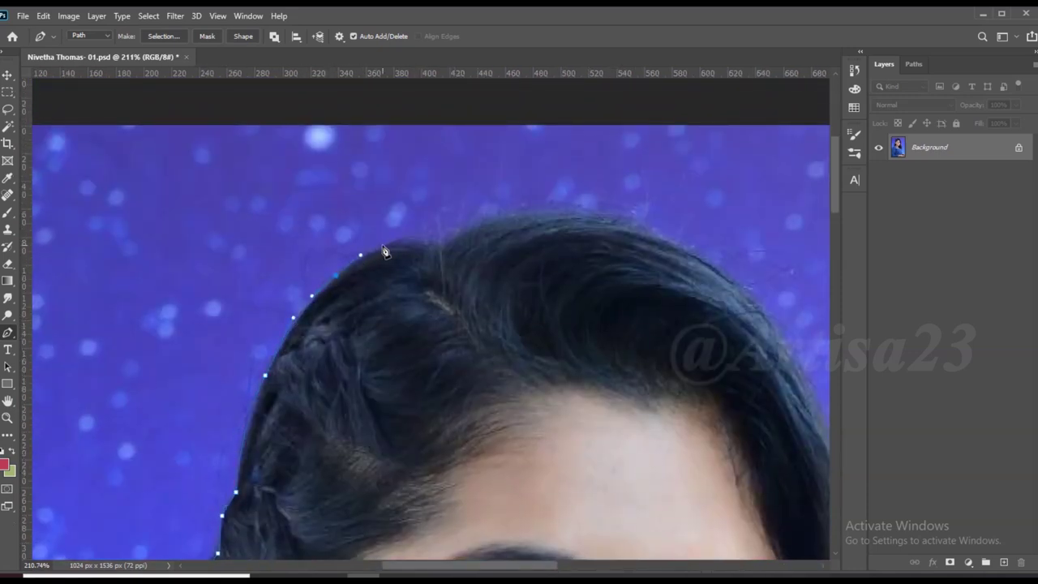
scroll(386, 251, up, 2)
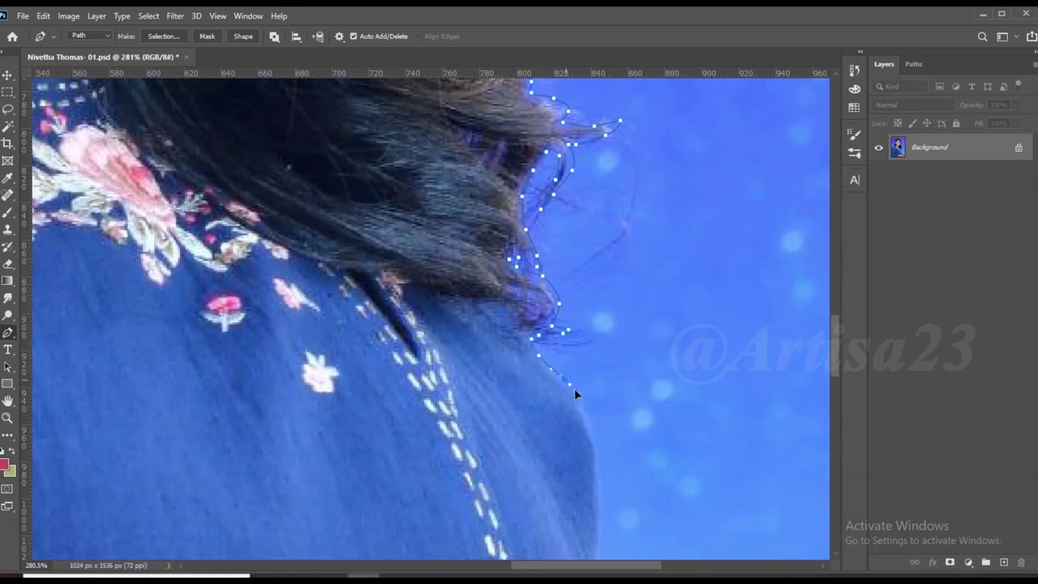
scroll(600, 289, down, 2)
scroll(617, 377, down, 2)
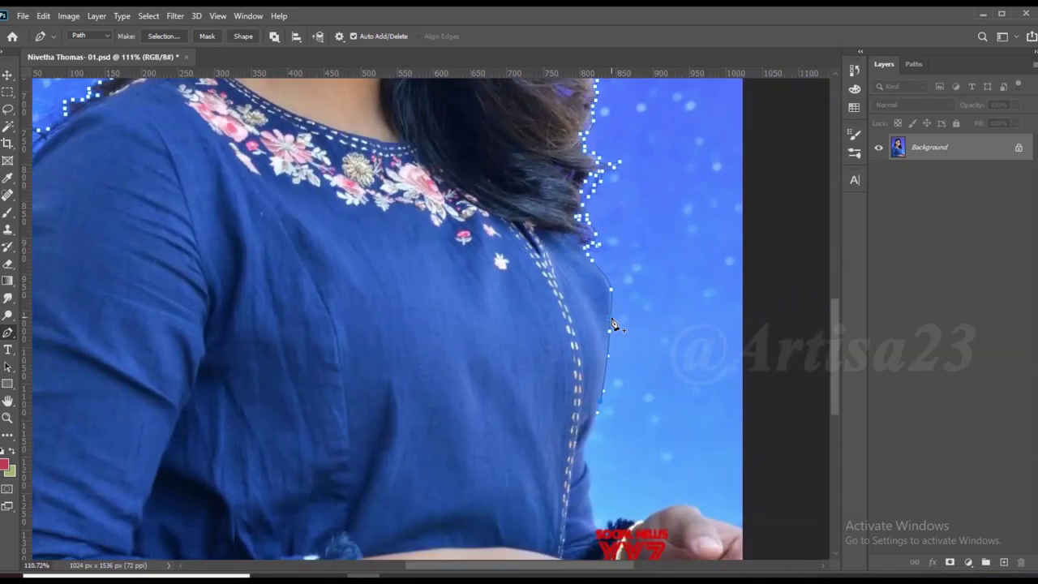
scroll(614, 324, down, 2)
scroll(604, 434, down, 1)
scroll(324, 487, down, 1)
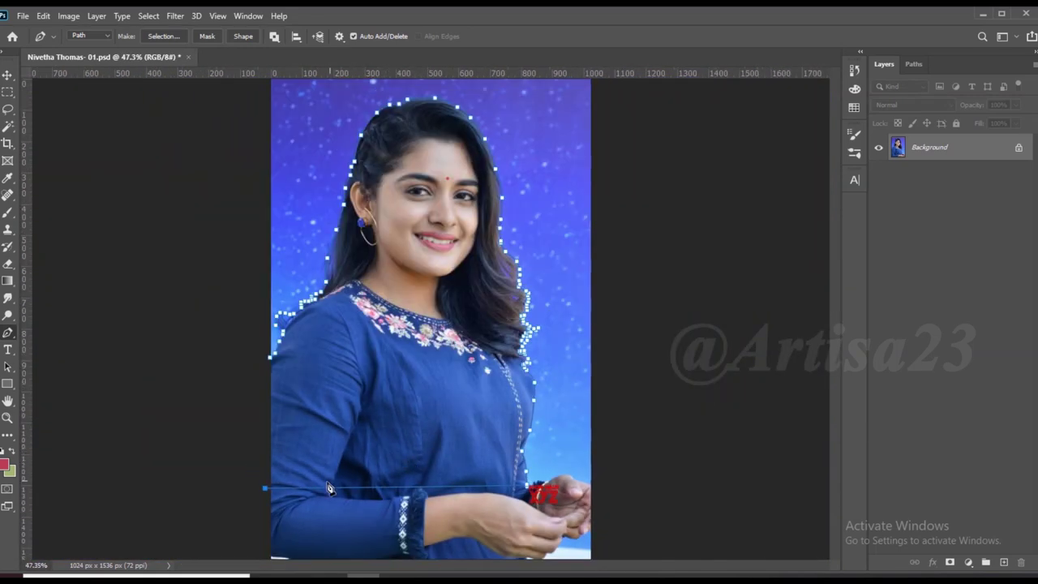
scroll(324, 487, up, 1)
Close the outline path, make it a selection and copy the woman onto her own layer
drag(326, 529, 276, 527)
click(257, 311)
scroll(459, 260, down, 2)
right_click(459, 259)
click(509, 314)
key(ctrl+shift+alt+n)
scroll(516, 257, down, 1)
Crop outward to widen the canvas on both sides and extend it upward
key(c)
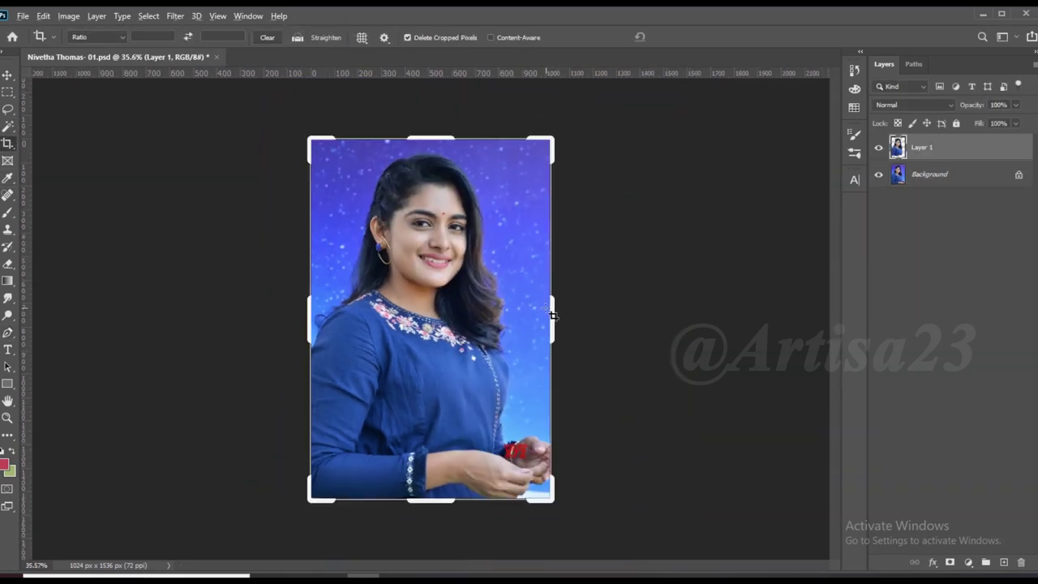
drag(554, 317, 640, 316)
drag(431, 138, 445, 106)
key(Return)
Add a new layer above the background and fill it with a light blue sampled from the photo
click(933, 176)
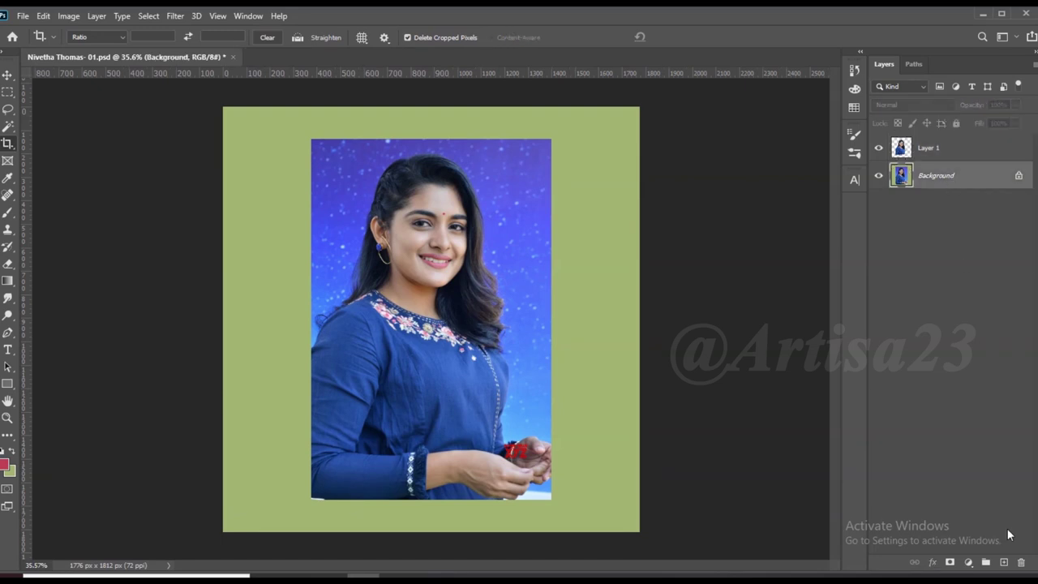
click(1004, 562)
key(alt+BackSpace)
click(5, 467)
click(472, 400)
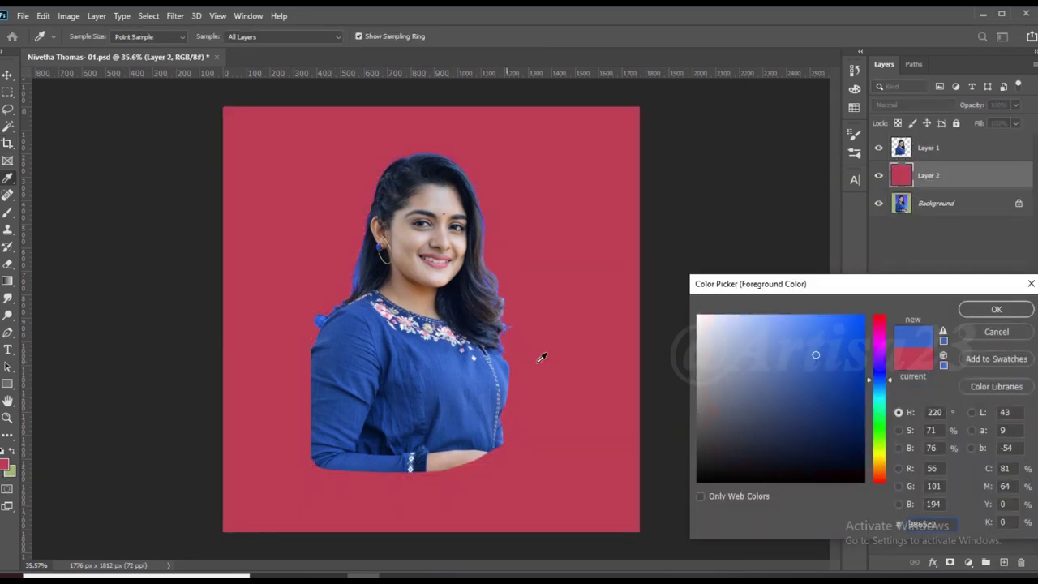
drag(758, 371, 733, 345)
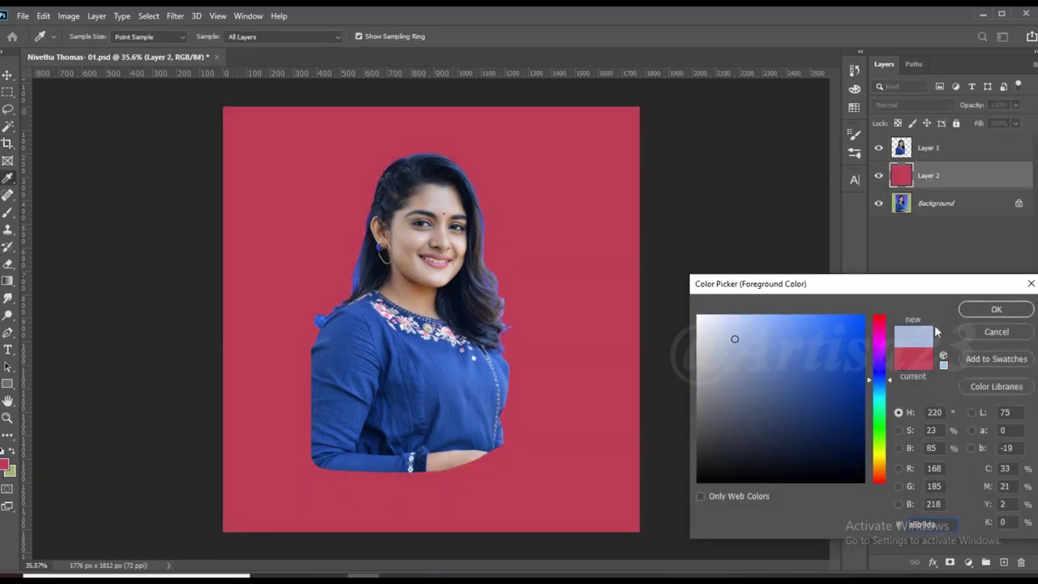
click(980, 308)
key(alt+BackSpace)
Refill the new layer with a darker teal chosen in the Color Picker
click(5, 466)
mouse_move(777, 376)
mouse_down()
mouse_move(845, 415)
mouse_move(748, 398)
mouse_move(764, 372)
mouse_up()
click(879, 396)
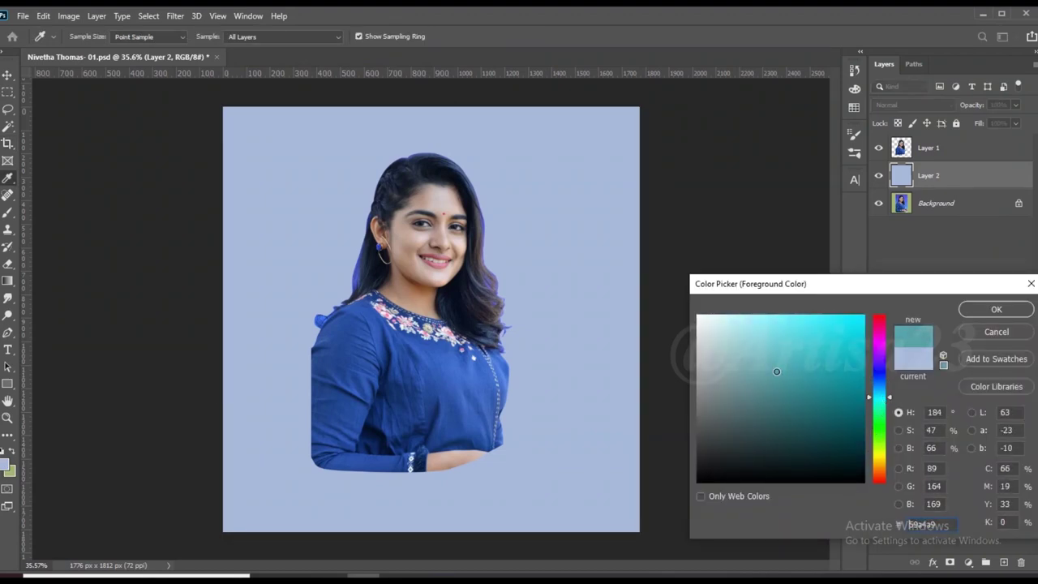
click(996, 309)
key(c)
key(alt+BackSpace)
Enlarge the canvas slightly more upward and sideways, and move the teal layer beneath the woman
key(ctrl+minus)
key(ctrl+minus)
drag(431, 174, 431, 162)
drag(576, 315, 589, 316)
key(Return)
key(ctrl+0)
key(v)
drag(932, 174, 943, 172)
Save the document as new versions, first 01a and then 01b
click(23, 16)
click(32, 175)
click(158, 254)
text(a)
key(Return)
click(23, 15)
click(33, 175)
click(154, 254)
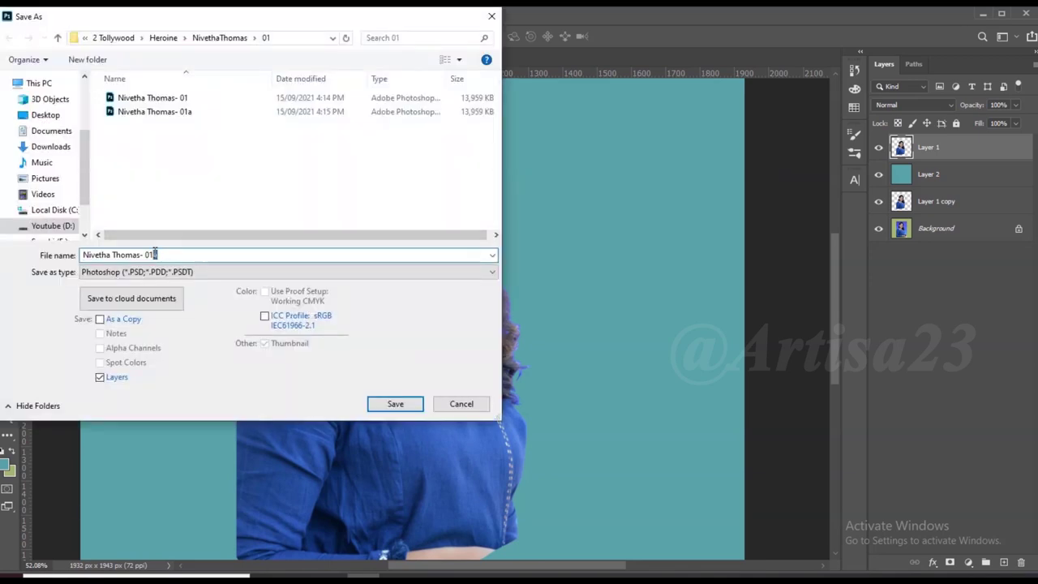
click(407, 411)
Apply Levels to the woman's layer with input black 15 and white 233
scroll(389, 244, up, 3)
scroll(389, 244, up, 2)
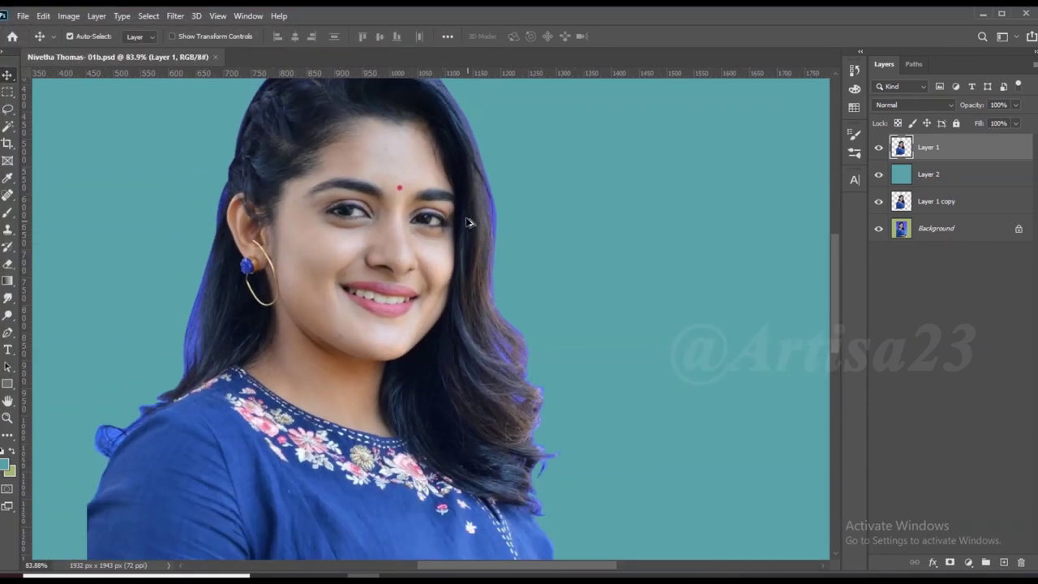
click(69, 15)
click(232, 60)
drag(765, 258, 775, 258)
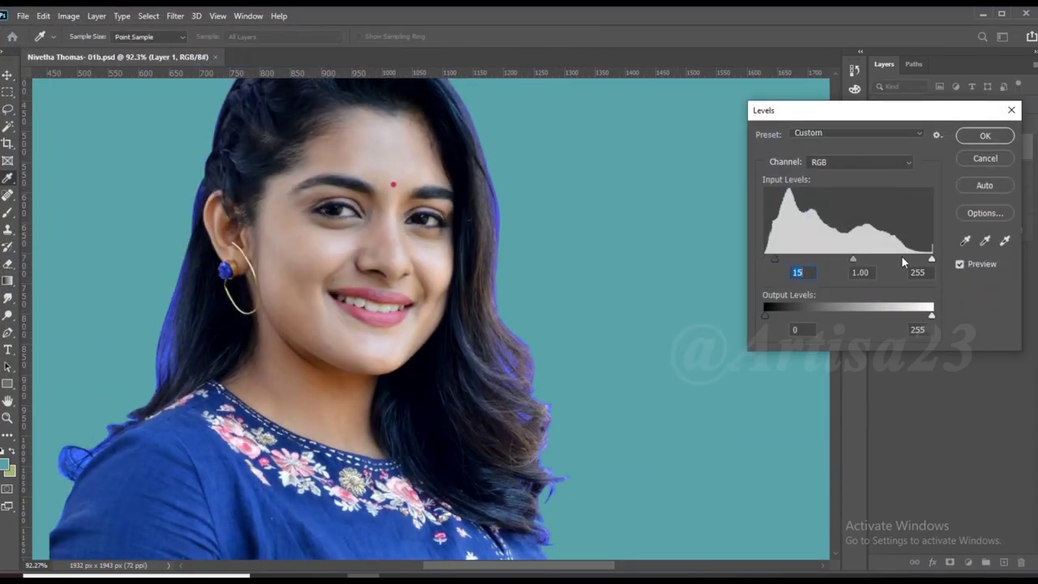
drag(931, 258, 919, 256)
click(984, 135)
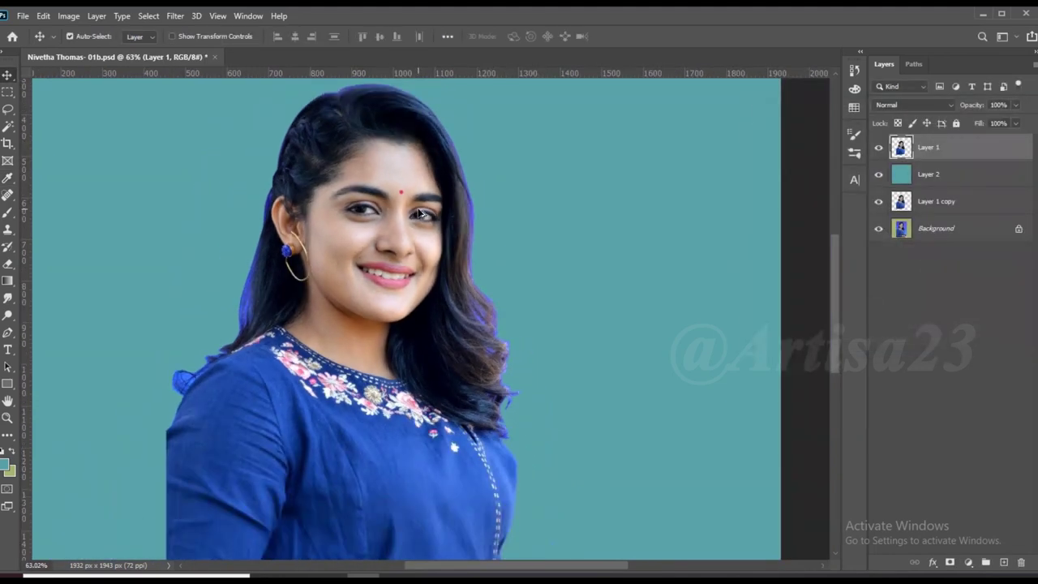
Lift the midtones with a Curves adjustment to brighten the woman
scroll(341, 325, up, 1)
click(68, 15)
click(231, 72)
drag(730, 287, 732, 271)
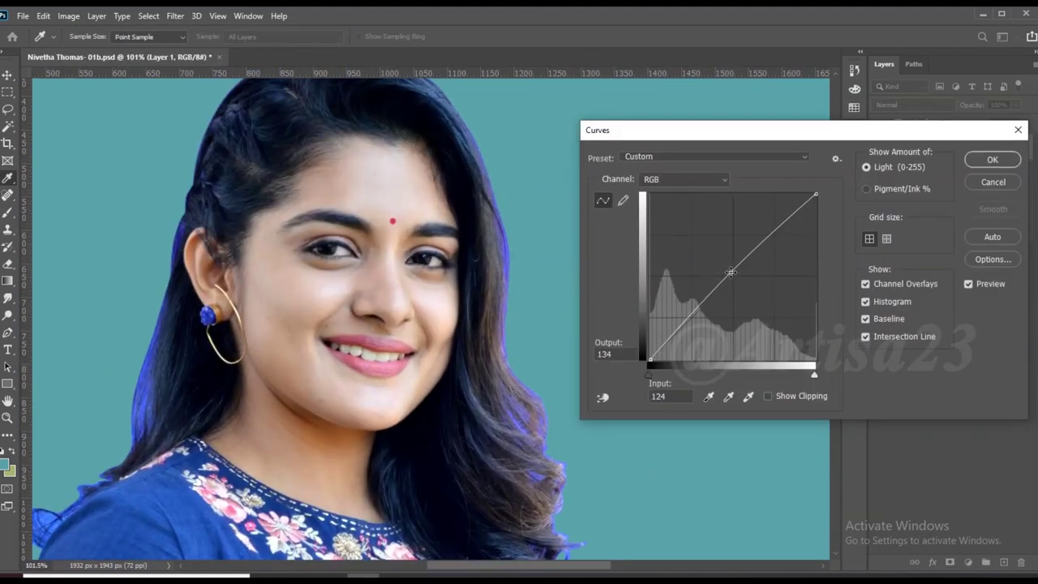
key(Return)
key(v)
Skip Black & White and apply Color Balance with Cyan-Red at +6
scroll(398, 225, up, 1)
click(68, 15)
mouse_move(89, 50)
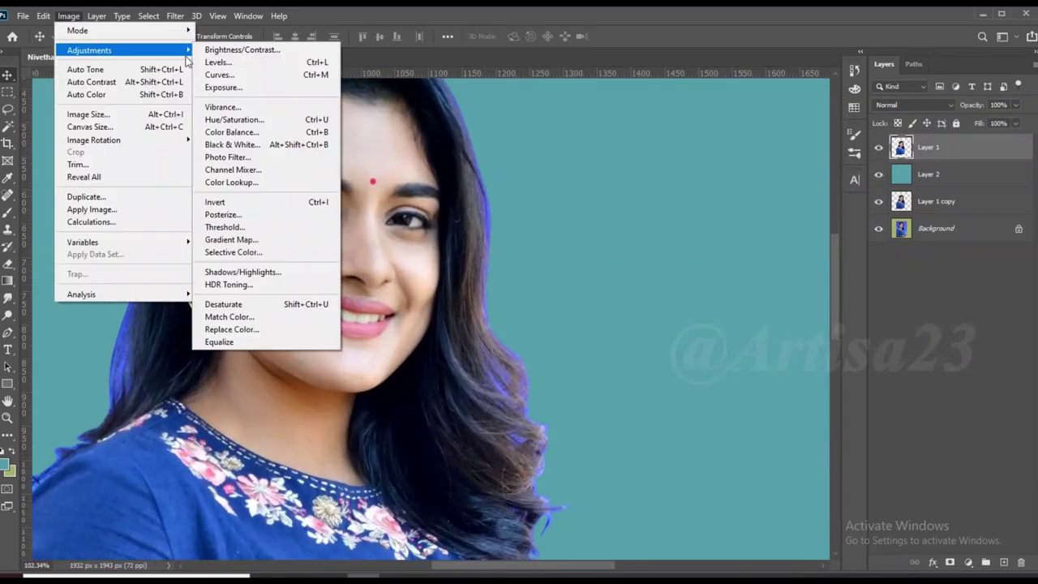
click(232, 141)
click(783, 121)
click(68, 15)
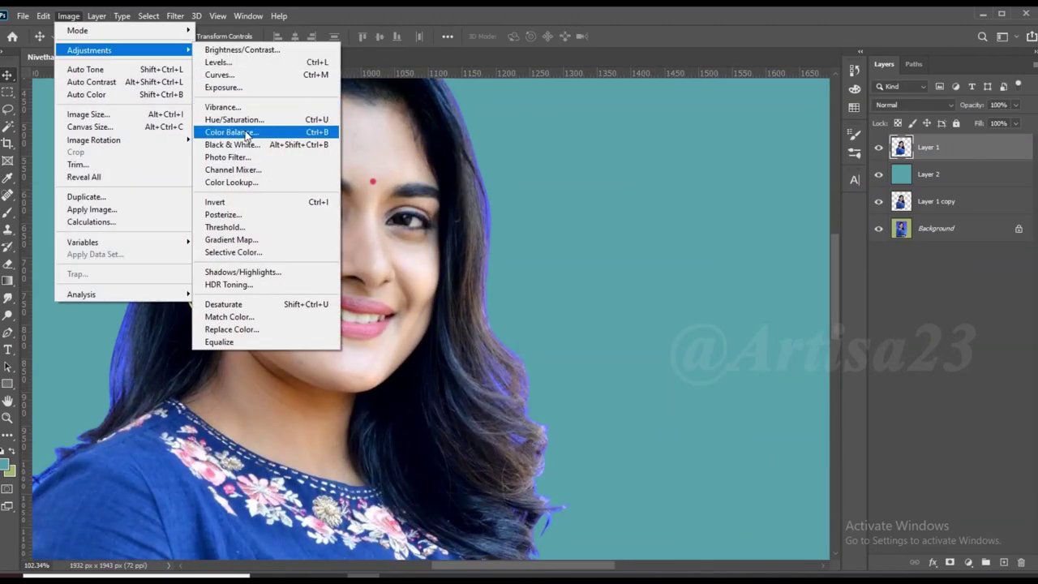
click(232, 130)
drag(858, 222, 864, 223)
click(1000, 194)
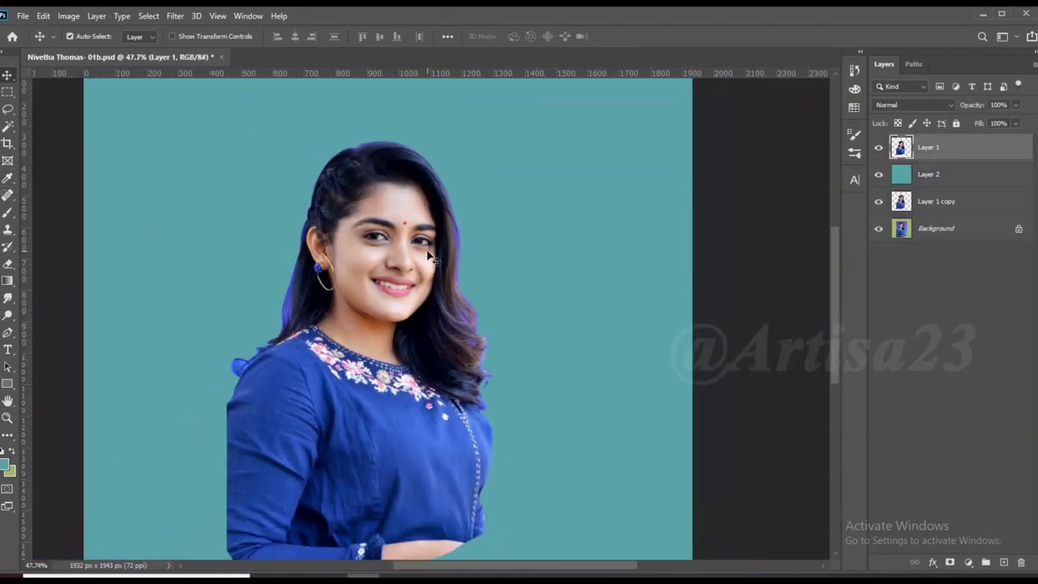
Duplicate the woman's layer as a hidden backup and apply Unsharp Mask (Amount 64%, Radius 7.3, Threshold 0)
key(ctrl+j)
scroll(552, 267, up, 2)
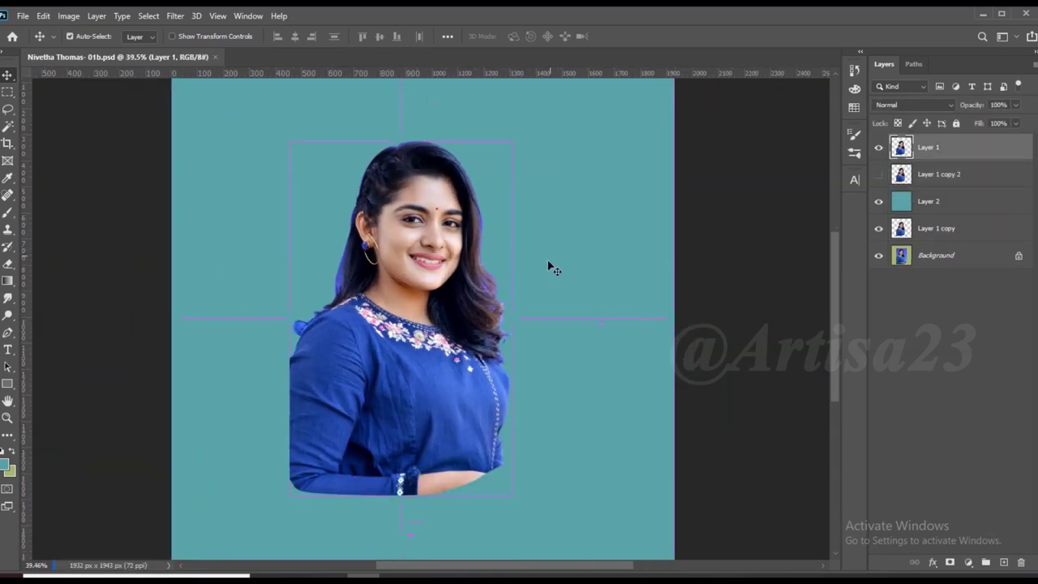
scroll(444, 172, up, 4)
scroll(444, 171, up, 2)
click(174, 15)
mouse_move(192, 240)
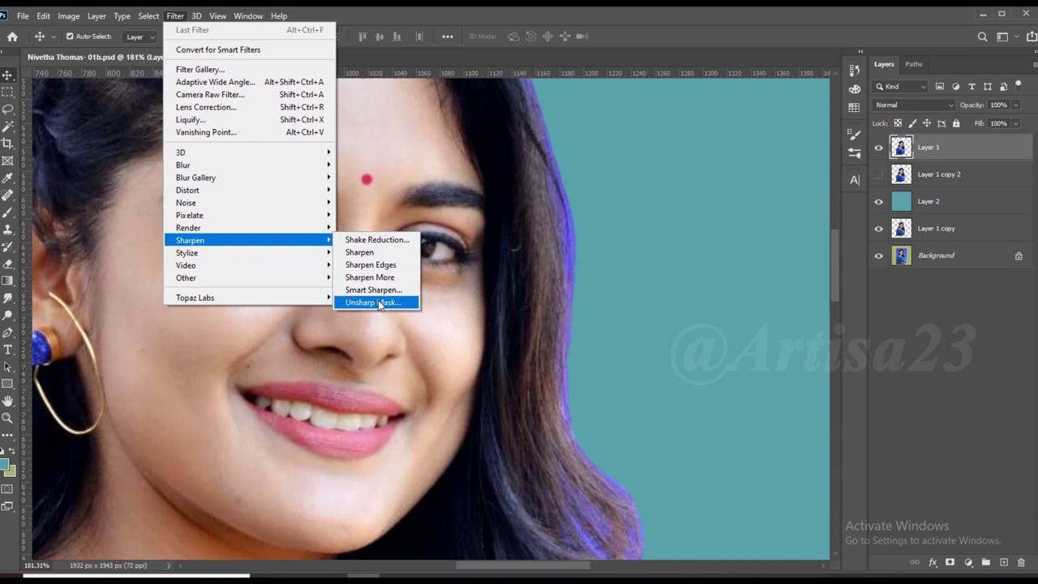
click(373, 301)
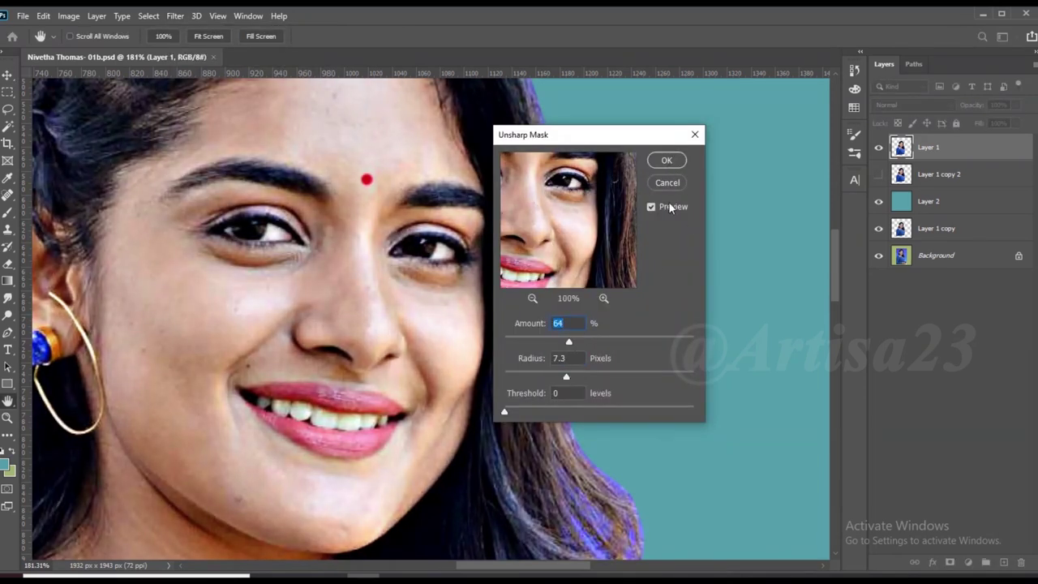
click(667, 160)
Save the sharpened result to the 01b file
scroll(316, 245, down, 7)
key(ctrl+s)
scroll(368, 285, up, 1)
scroll(320, 324, up, 2)
scroll(319, 324, up, 1)
scroll(320, 324, up, 1)
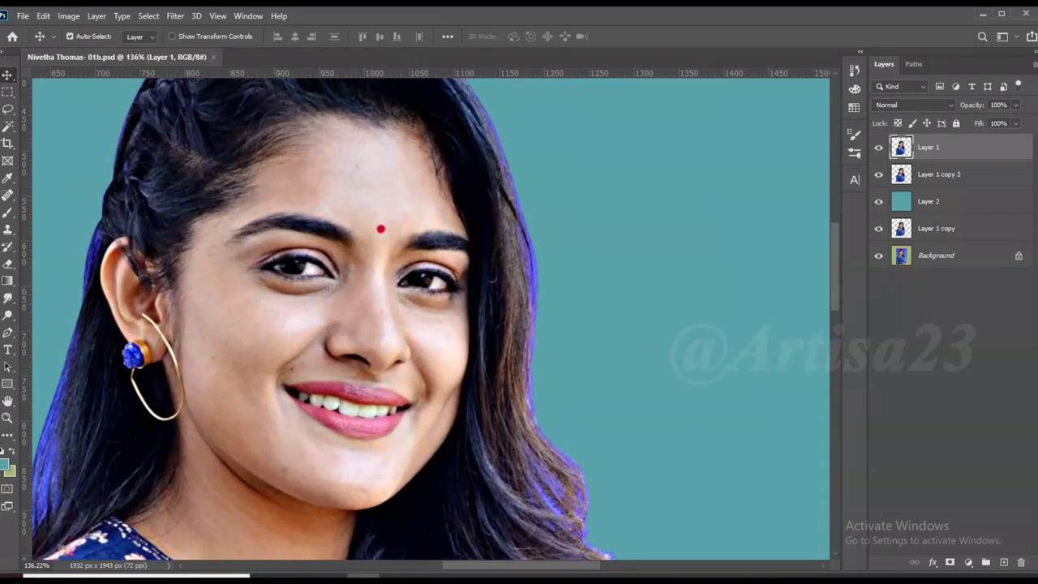
key(r)
scroll(325, 301, up, 2)
scroll(305, 143, up, 2)
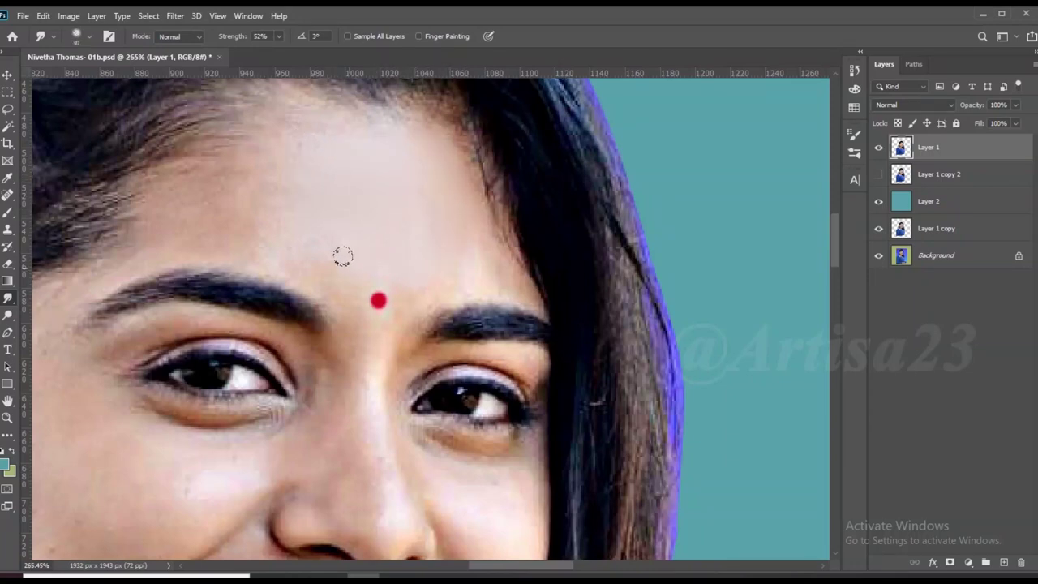
Smudge the forehead skin at 52% strength, fine-tuning the brush size
mouse_move(300, 136)
mouse_down()
mouse_move(271, 173)
mouse_move(290, 247)
mouse_up()
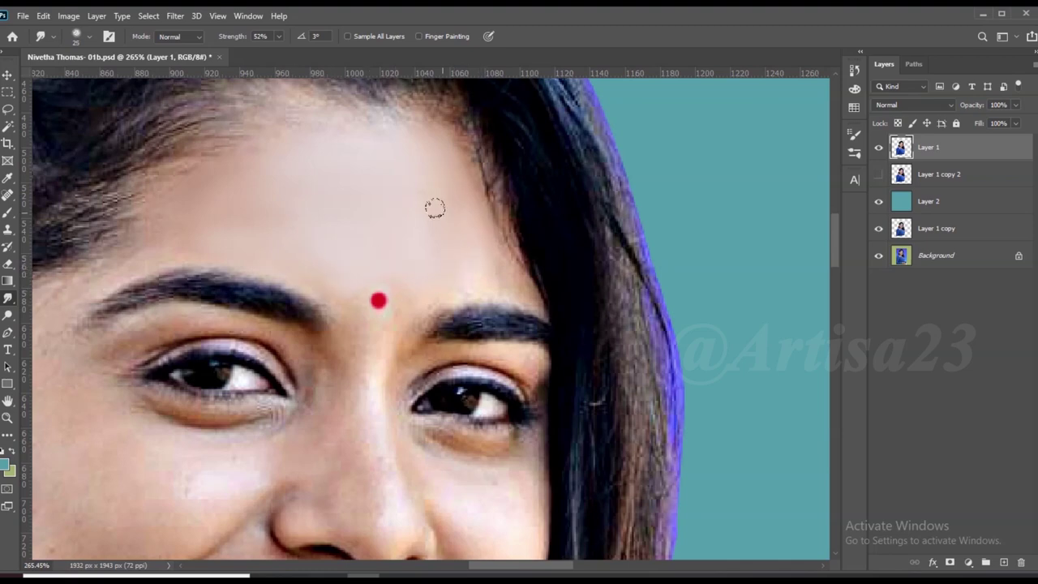
scroll(376, 143, down, 3)
scroll(278, 216, up, 3)
scroll(220, 230, down, 1)
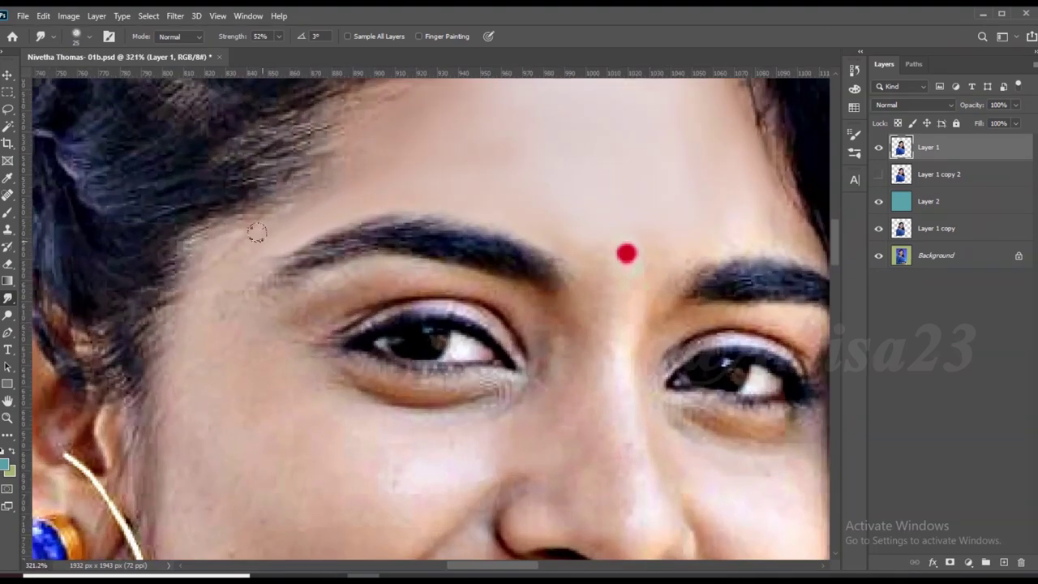
scroll(255, 229, down, 1)
scroll(230, 323, up, 2)
scroll(589, 274, up, 2)
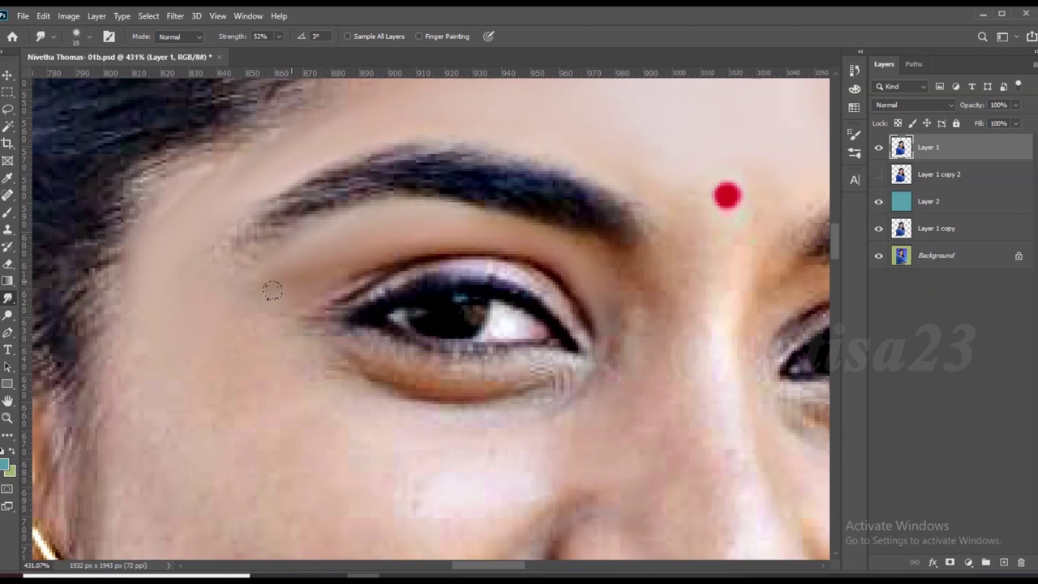
key(bracketleft)
key(bracketleft)
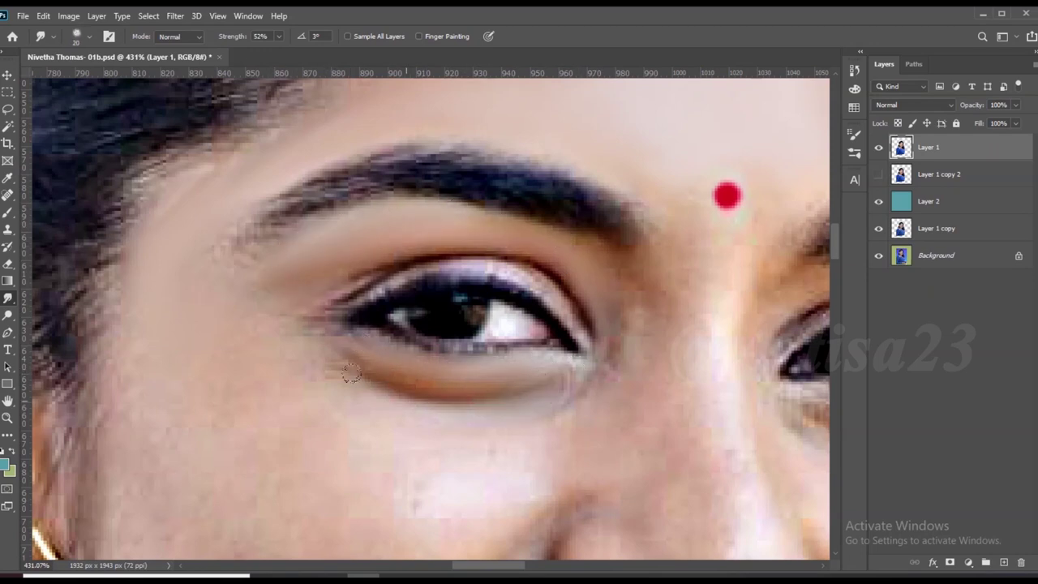
key(bracketright)
key(bracketright)
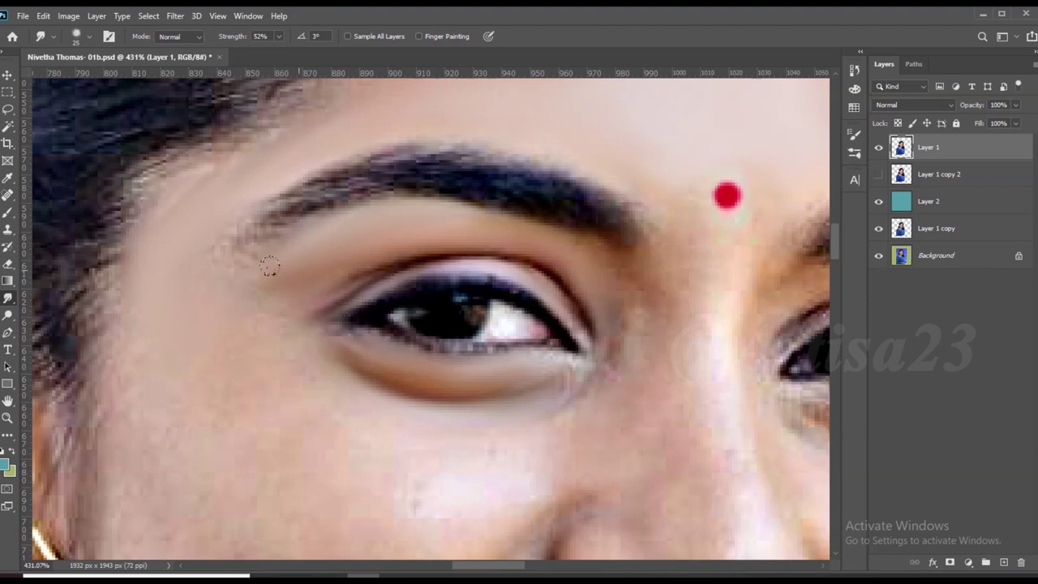
scroll(143, 256, down, 5)
scroll(413, 289, up, 5)
key(bracketleft)
key(bracketleft)
key(bracketleft)
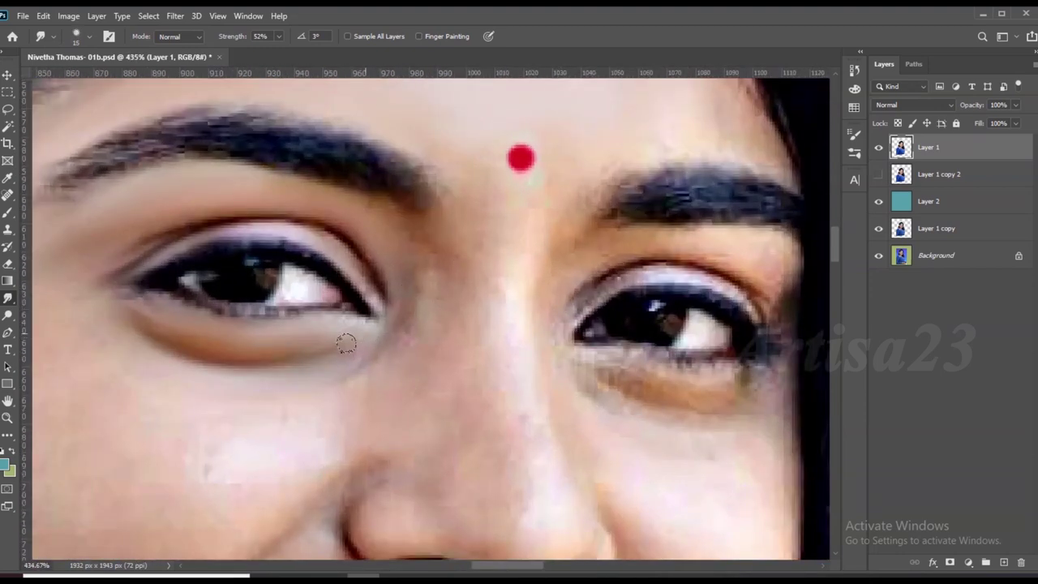
key(bracketright)
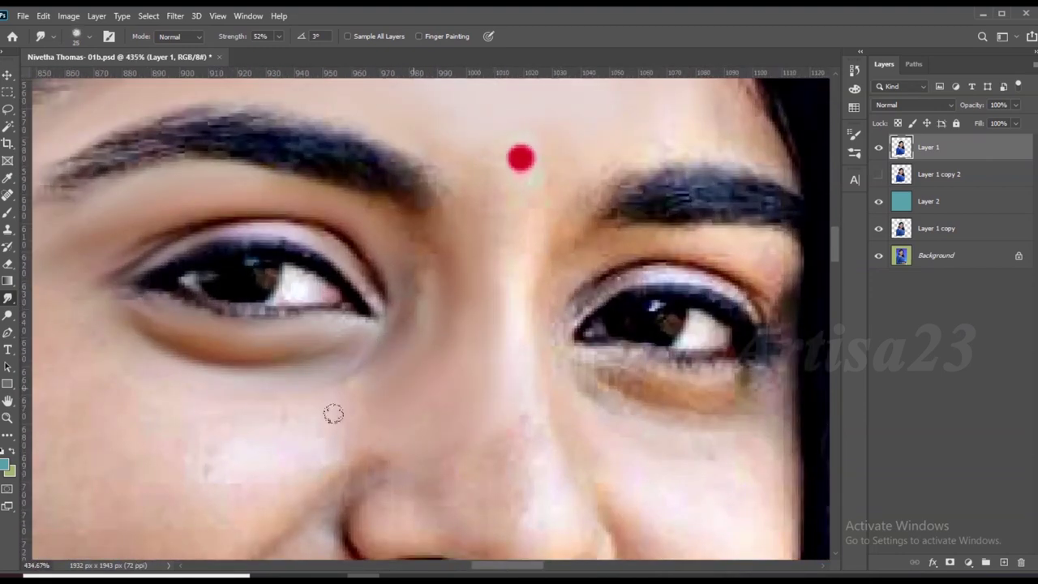
Enlarge the smudge brush and smooth the skin across the chin
scroll(211, 361, down, 1)
key(bracketright)
scroll(402, 337, down, 1)
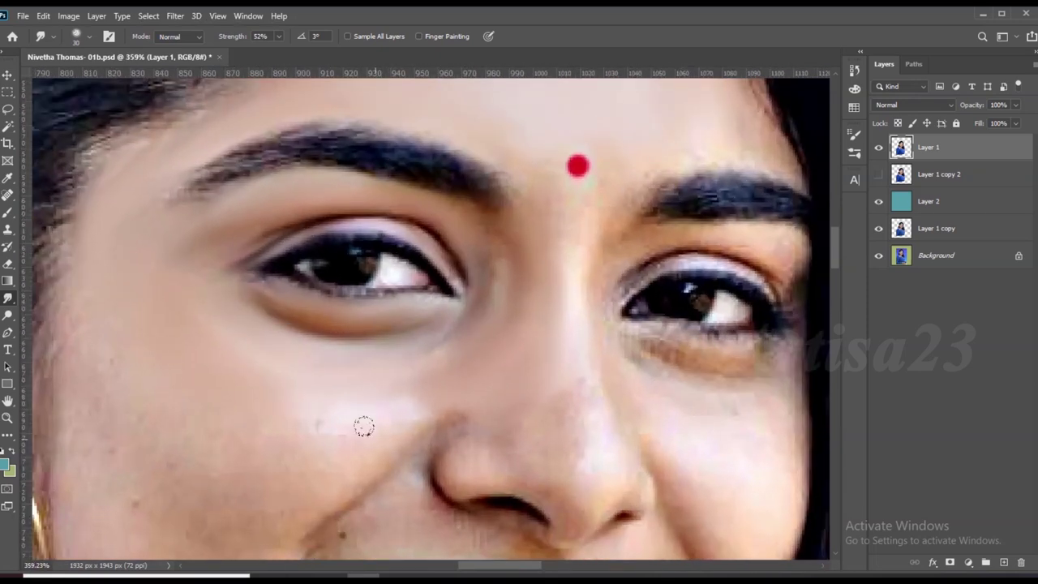
scroll(214, 418, down, 1)
key(bracketright)
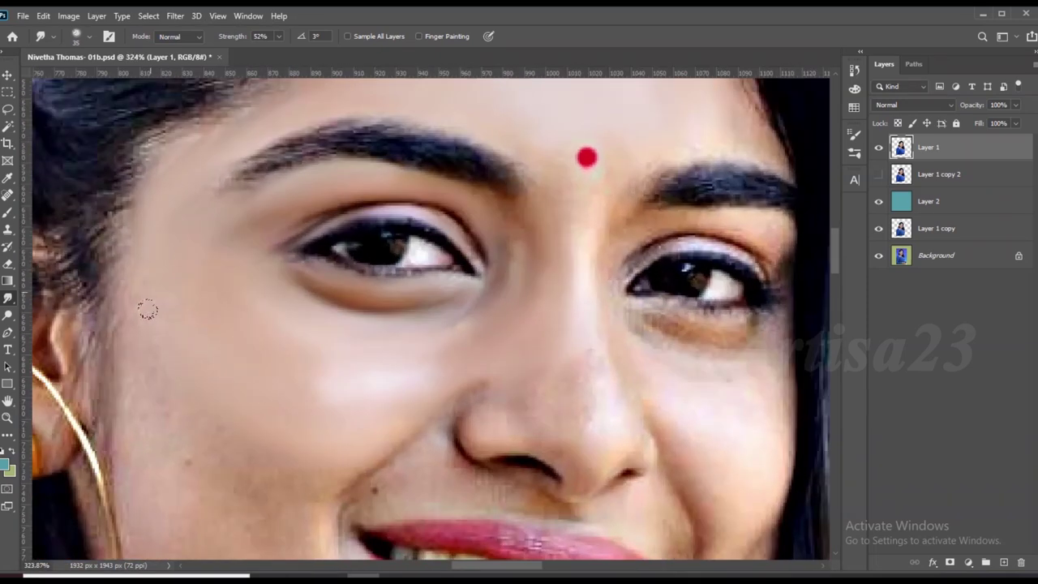
scroll(311, 382, down, 2)
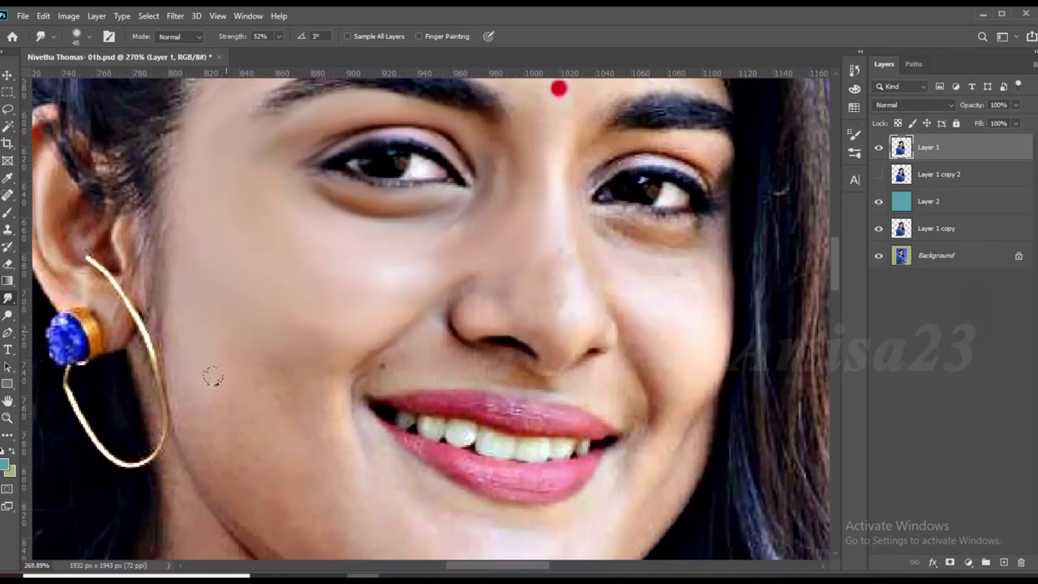
scroll(335, 400, down, 1)
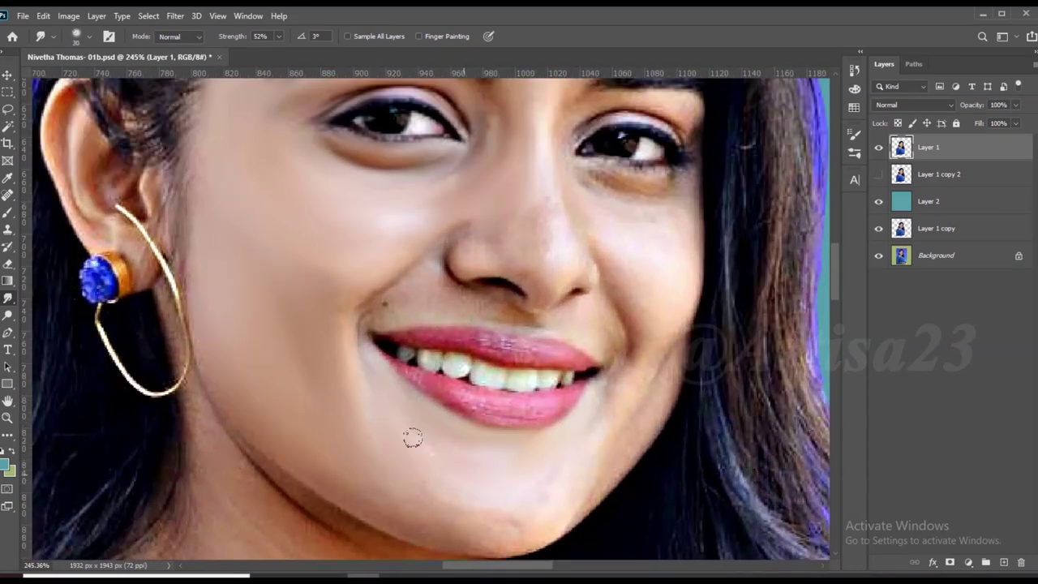
drag(479, 524, 503, 509)
With a smaller brush, blend the upper lip and the orange patch under the nose
key(bracketleft)
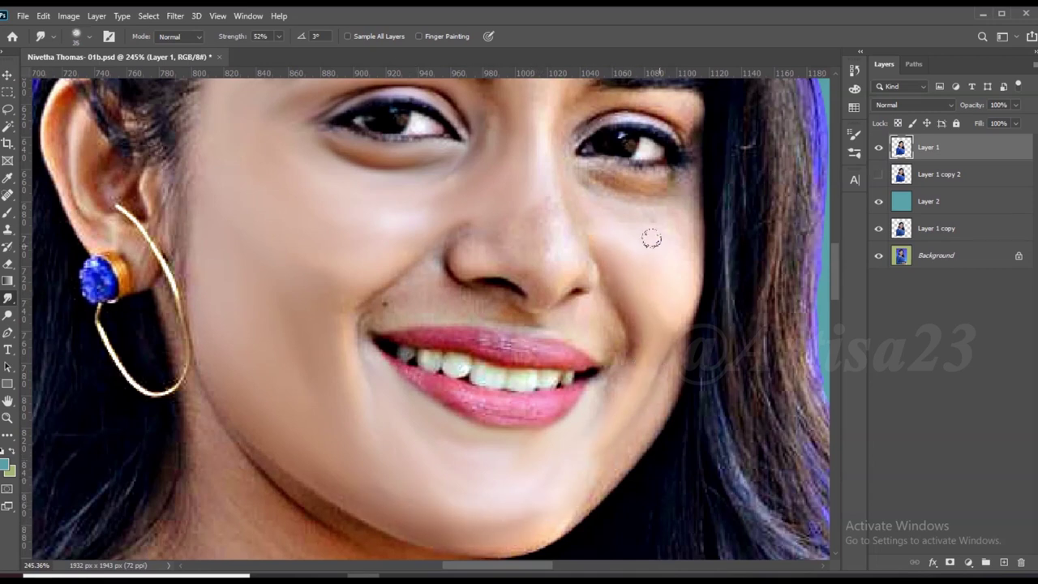
key(bracketleft)
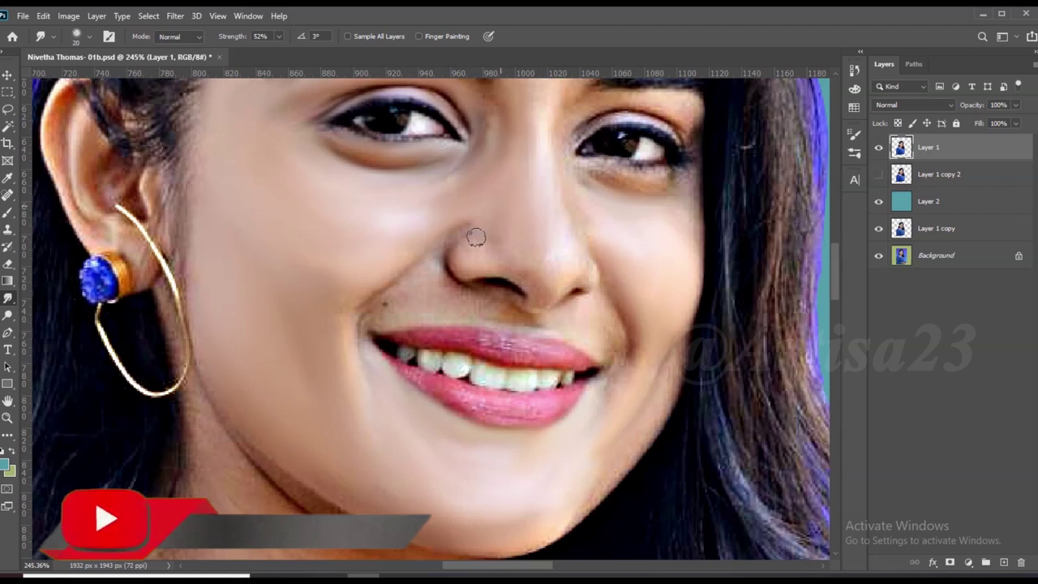
scroll(476, 237, up, 2)
scroll(465, 232, up, 2)
key(bracketleft)
mouse_move(372, 330)
mouse_down()
mouse_move(370, 343)
mouse_move(494, 364)
mouse_move(324, 366)
mouse_up()
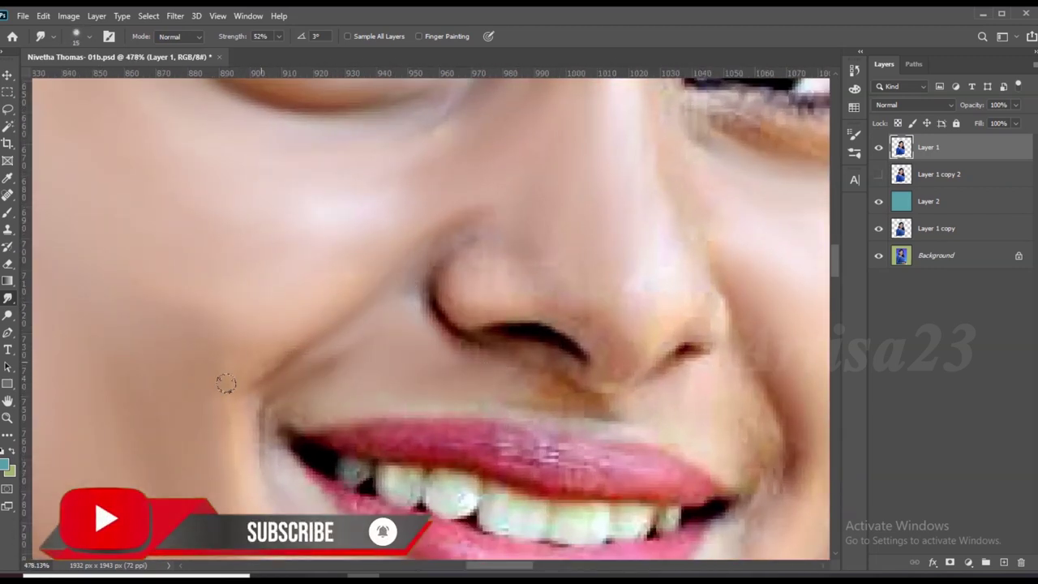
mouse_move(563, 410)
mouse_down()
mouse_move(624, 405)
mouse_move(762, 438)
mouse_move(793, 425)
mouse_up()
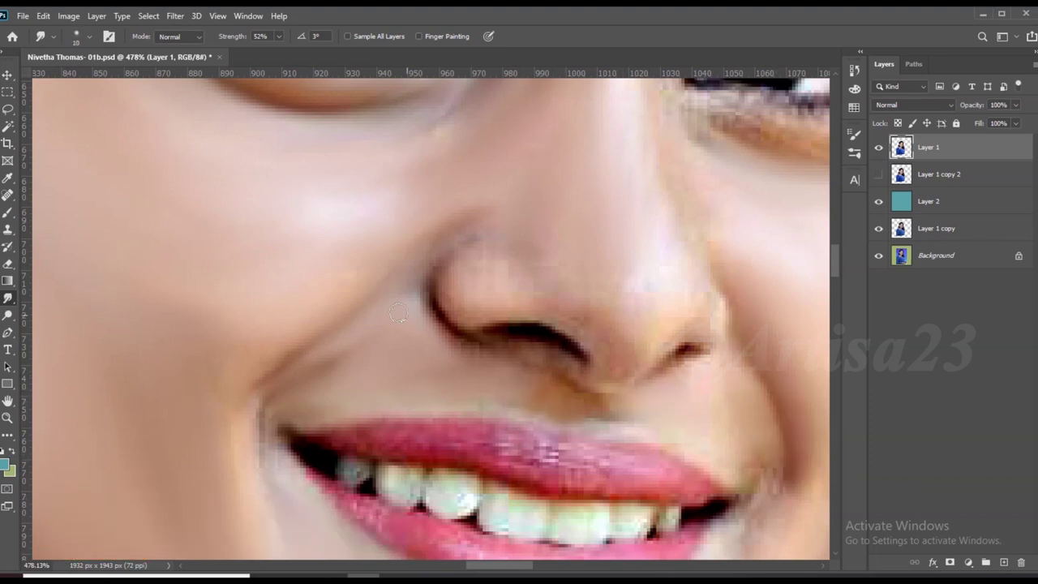
Blend the skin under the lower lash line with a finer brush
scroll(587, 436, down, 2)
scroll(556, 286, up, 3)
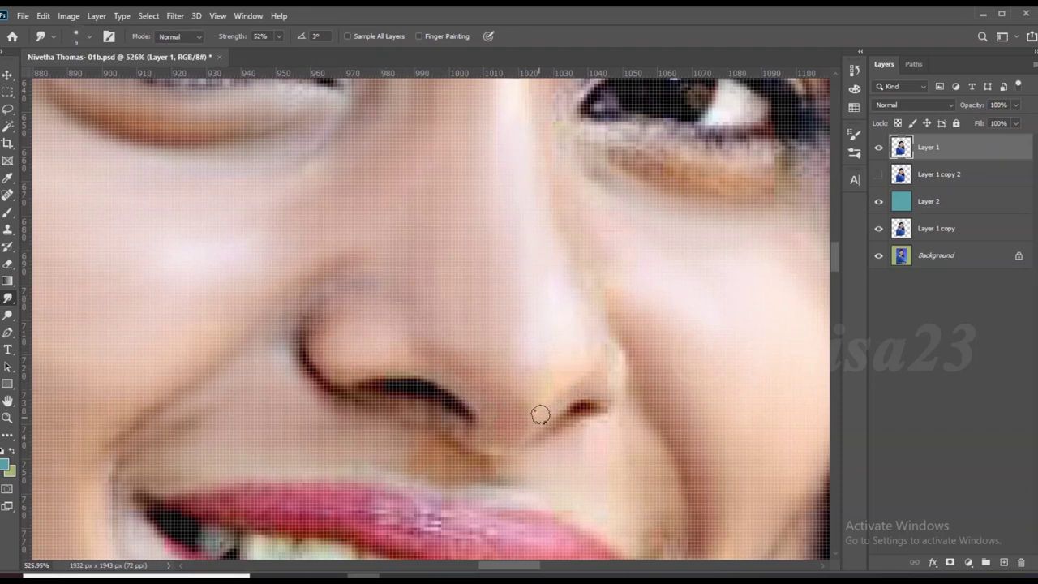
scroll(600, 357, up, 1)
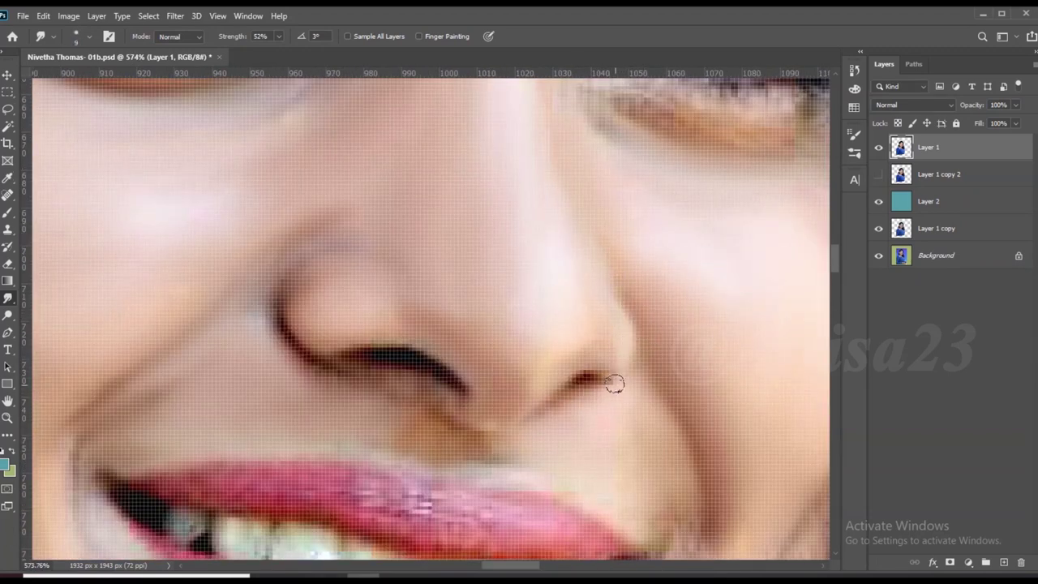
scroll(414, 387, down, 2)
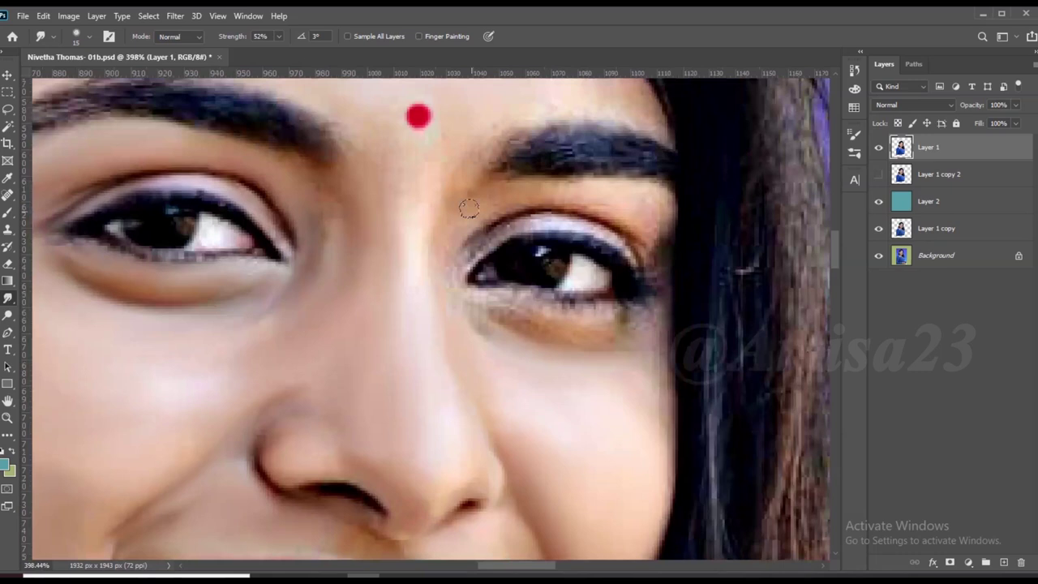
scroll(550, 178, up, 2)
key(bracketleft)
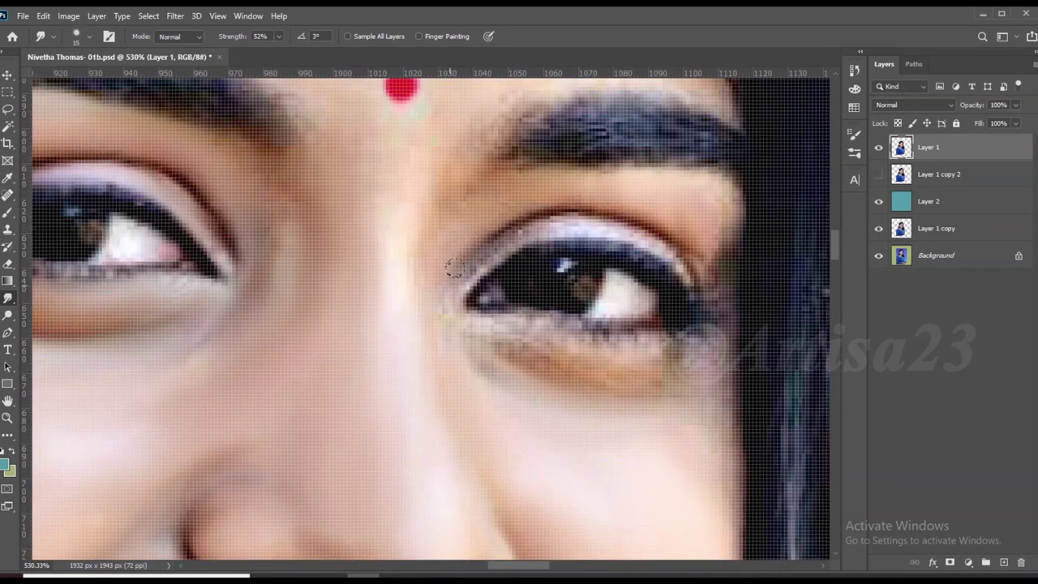
drag(591, 343, 585, 336)
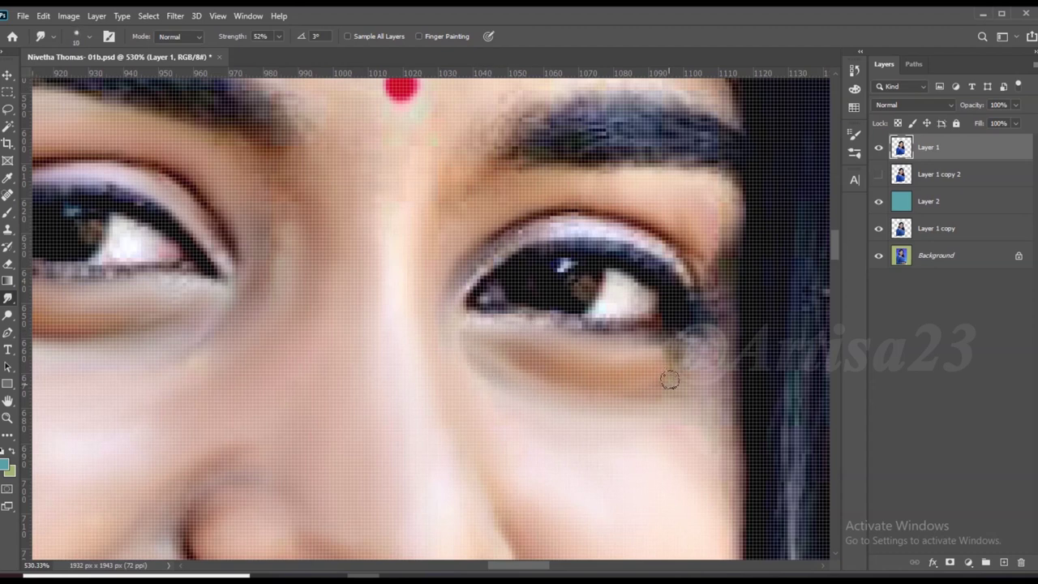
Spread the white of the eye toward its outer corner with a larger brush
key(bracketright)
key(bracketright)
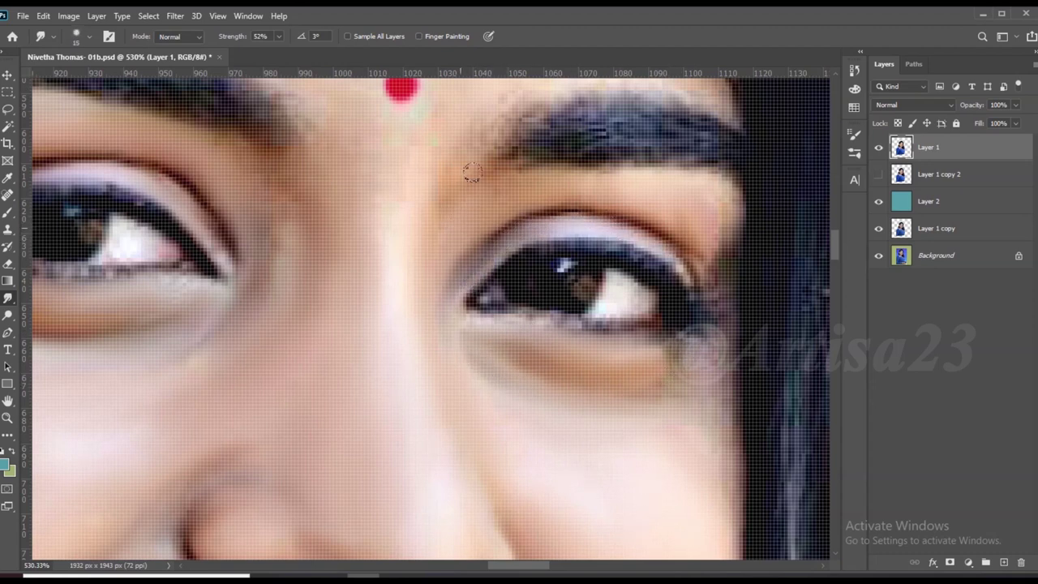
scroll(469, 130, up, 1)
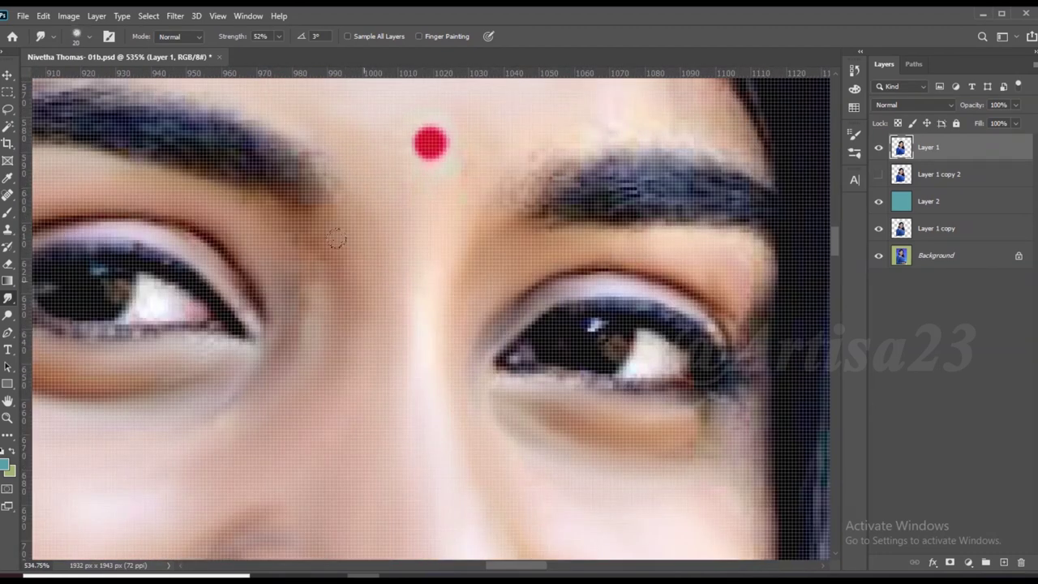
scroll(479, 232, up, 2)
scroll(435, 277, up, 1)
drag(434, 277, 490, 284)
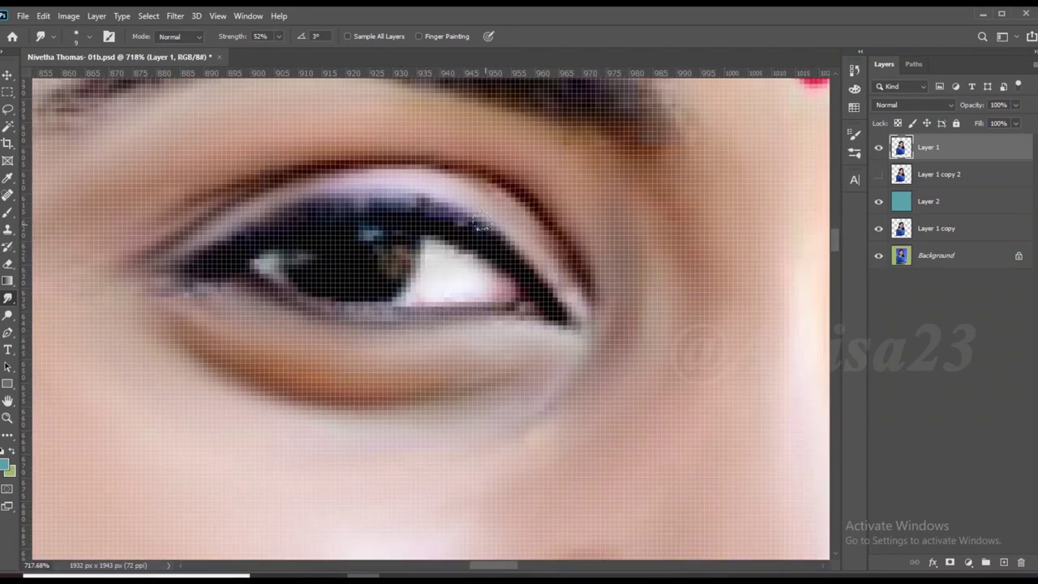
Smooth the hair texture along the eyebrow, then review the blended face
scroll(356, 322, right, 5)
scroll(476, 305, up, 1)
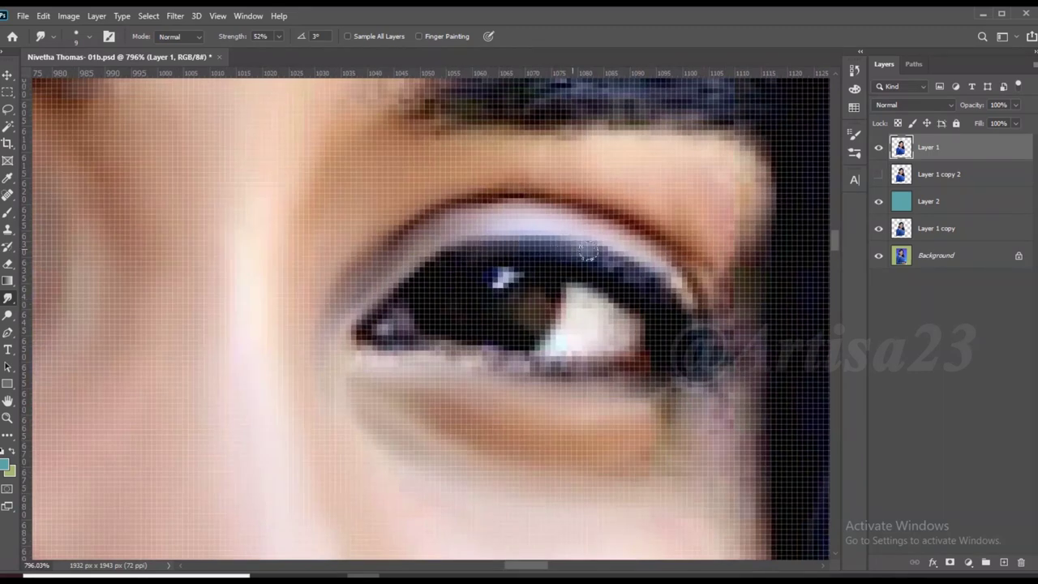
scroll(519, 308, down, 3)
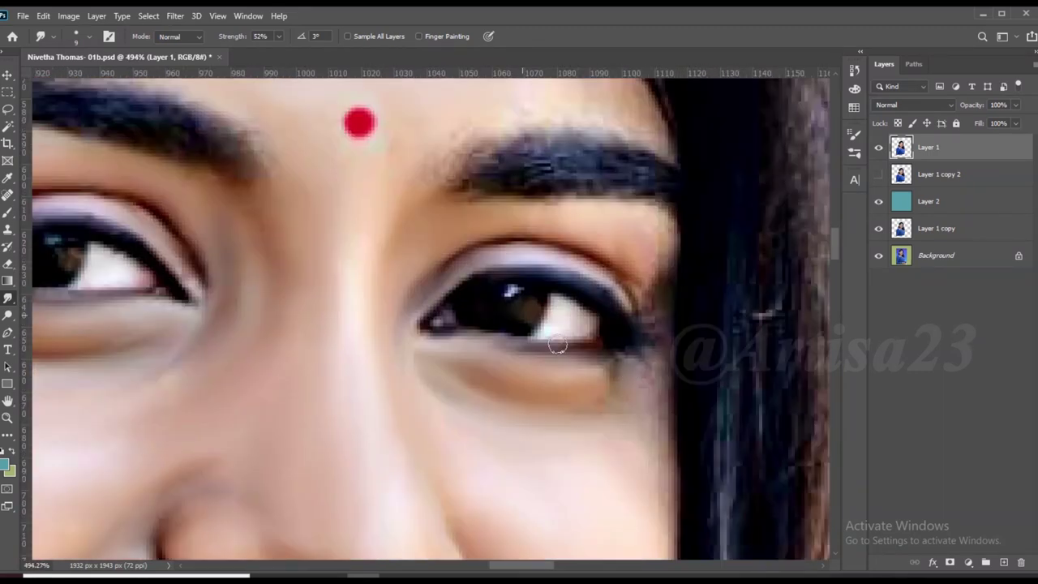
mouse_move(466, 180)
mouse_down()
mouse_move(631, 158)
mouse_move(454, 162)
mouse_up()
scroll(584, 231, down, 1)
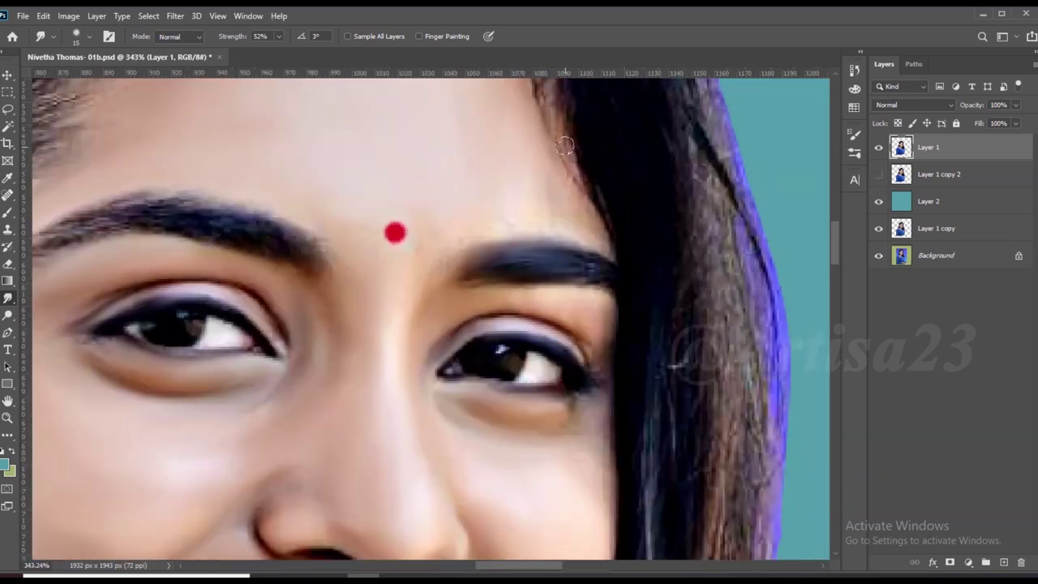
scroll(389, 260, left, 2)
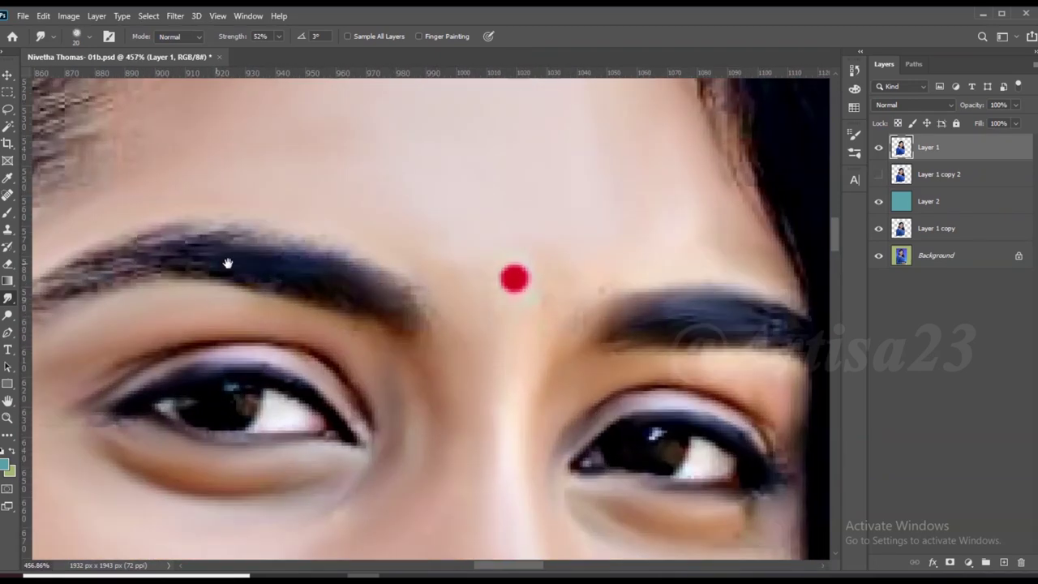
scroll(203, 292, left, 2)
scroll(317, 315, down, 5)
scroll(468, 176, down, 5)
scroll(316, 276, up, 5)
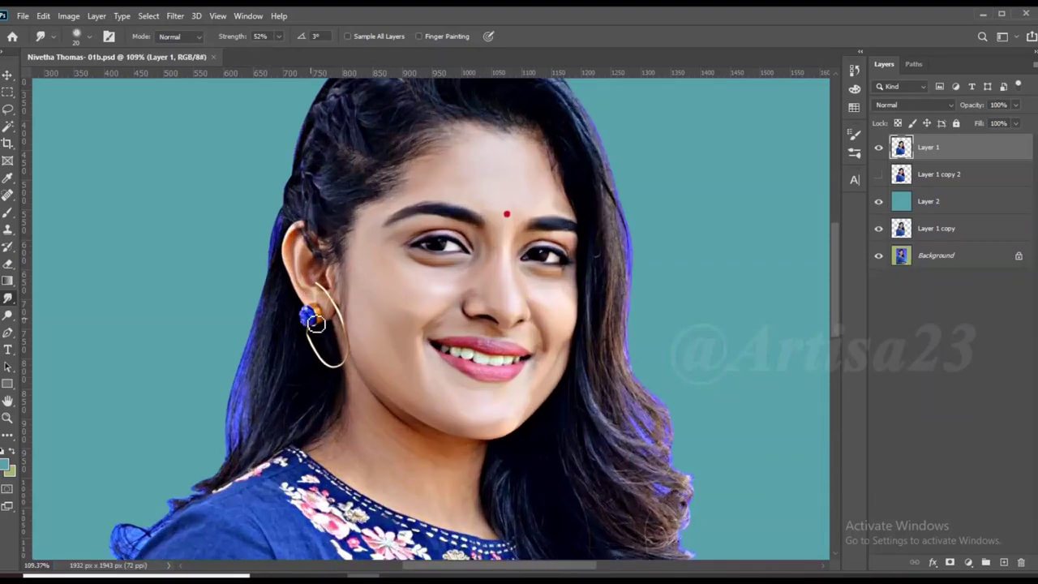
scroll(309, 244, up, 5)
With a smaller brush, smudge the skin tones and outer rim around the ear
key(bracketleft)
key(bracketleft)
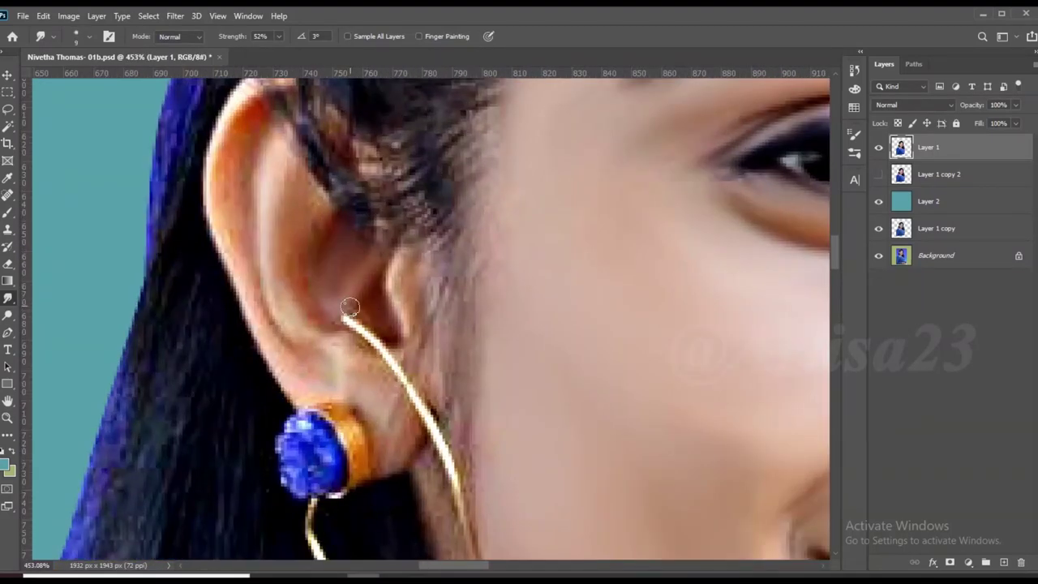
mouse_move(300, 218)
mouse_down()
mouse_move(268, 225)
mouse_move(280, 251)
mouse_up()
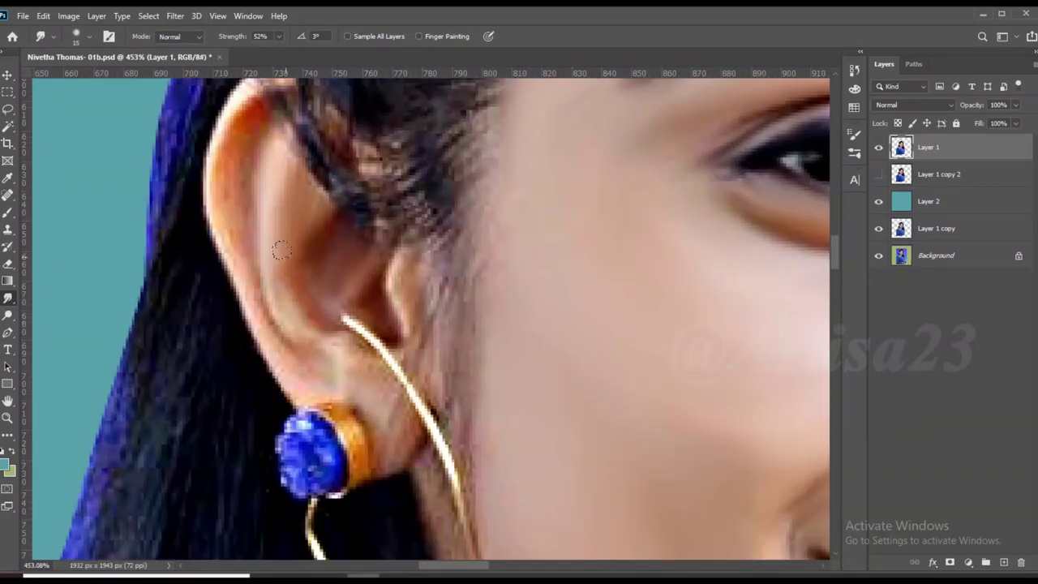
drag(235, 134, 246, 280)
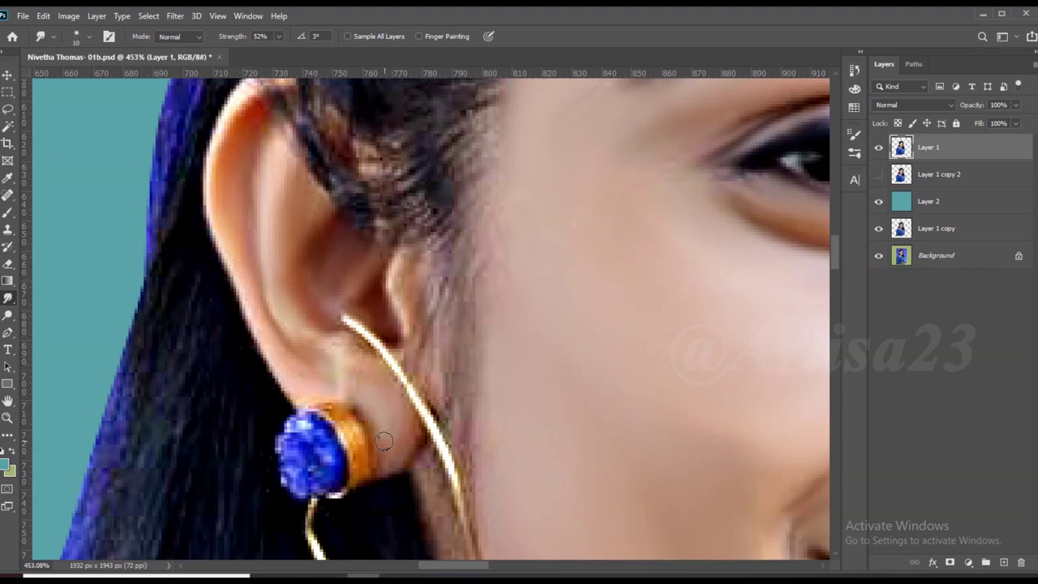
drag(410, 288, 434, 386)
Smooth the neck skin and smudge away the crease across it
key(bracketright)
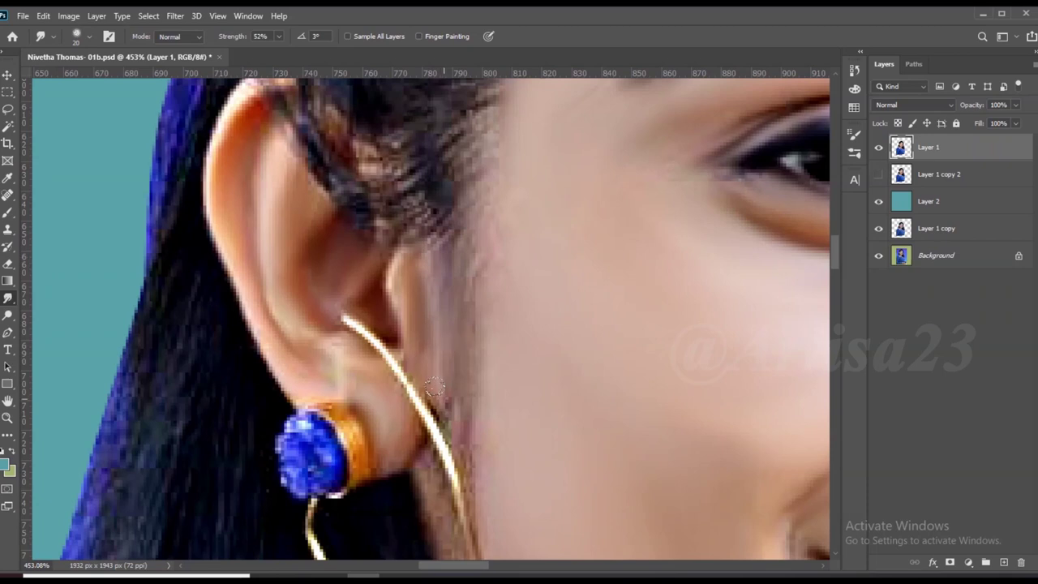
scroll(446, 418, down, 1)
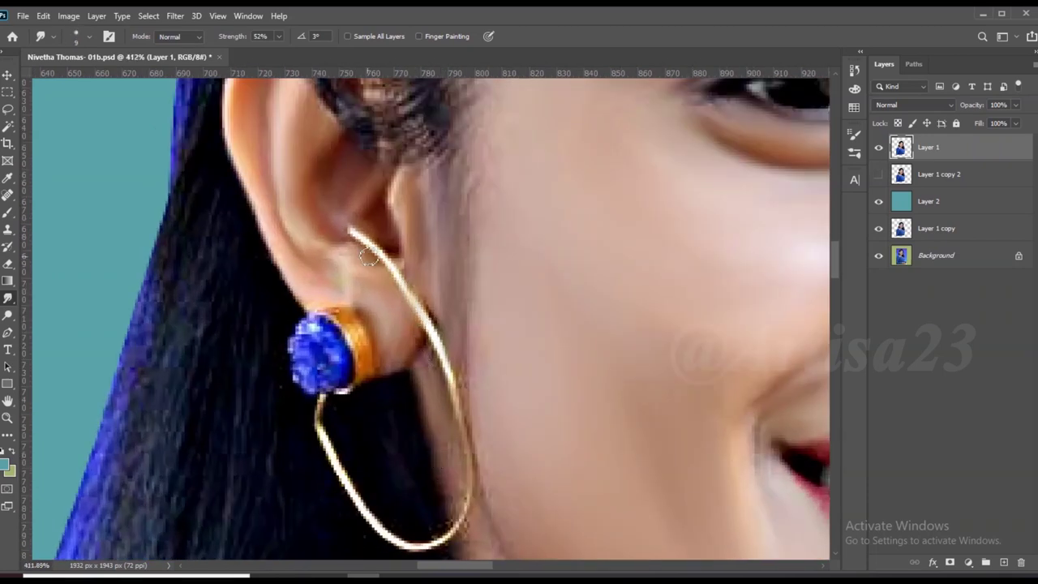
scroll(386, 258, up, 4)
scroll(358, 241, down, 4)
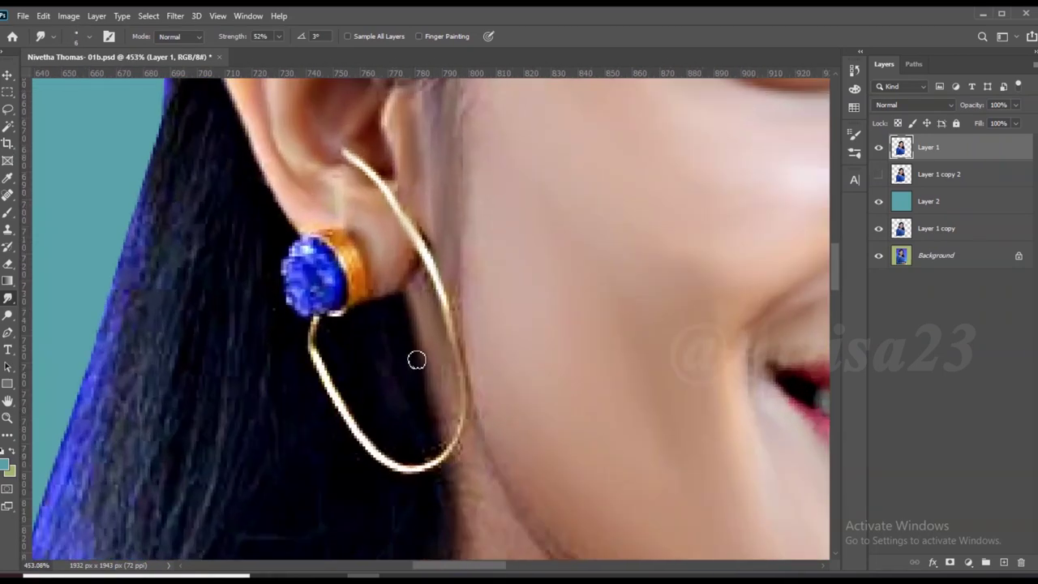
scroll(477, 223, up, 4)
scroll(454, 455, down, 5)
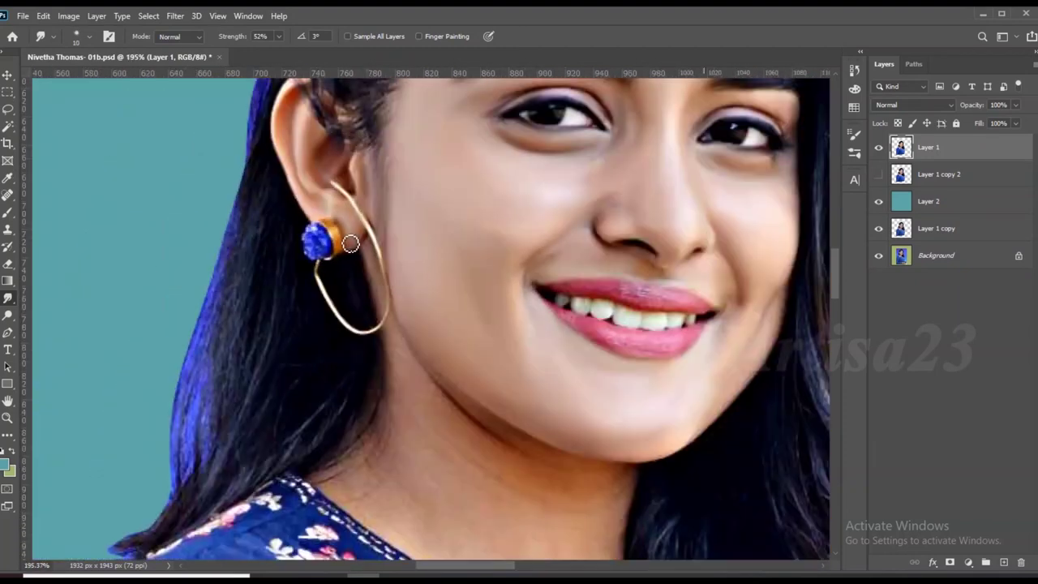
scroll(369, 308, up, 3)
scroll(440, 385, down, 5)
scroll(620, 455, up, 5)
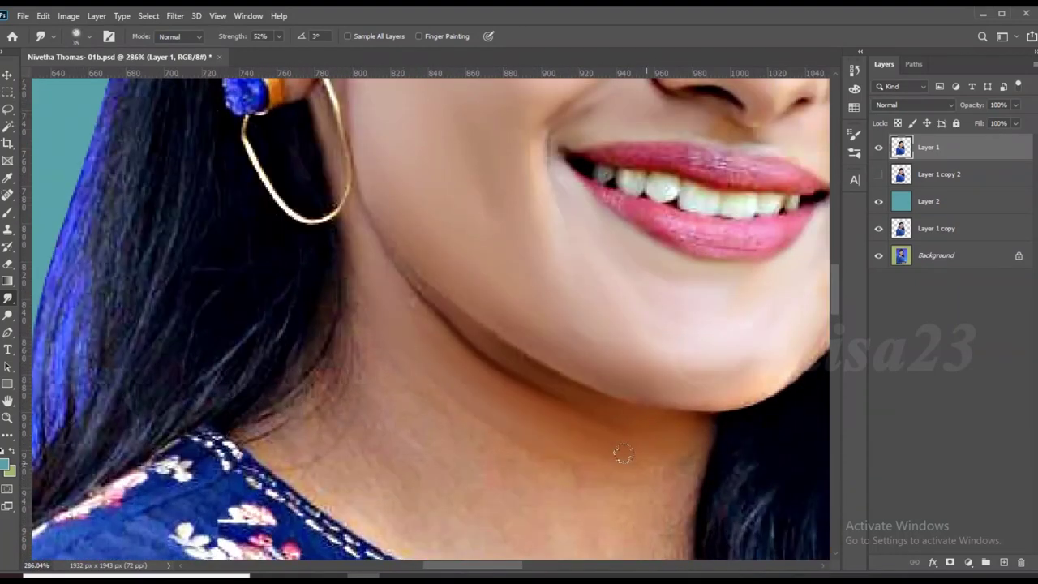
scroll(358, 334, down, 5)
scroll(400, 354, up, 5)
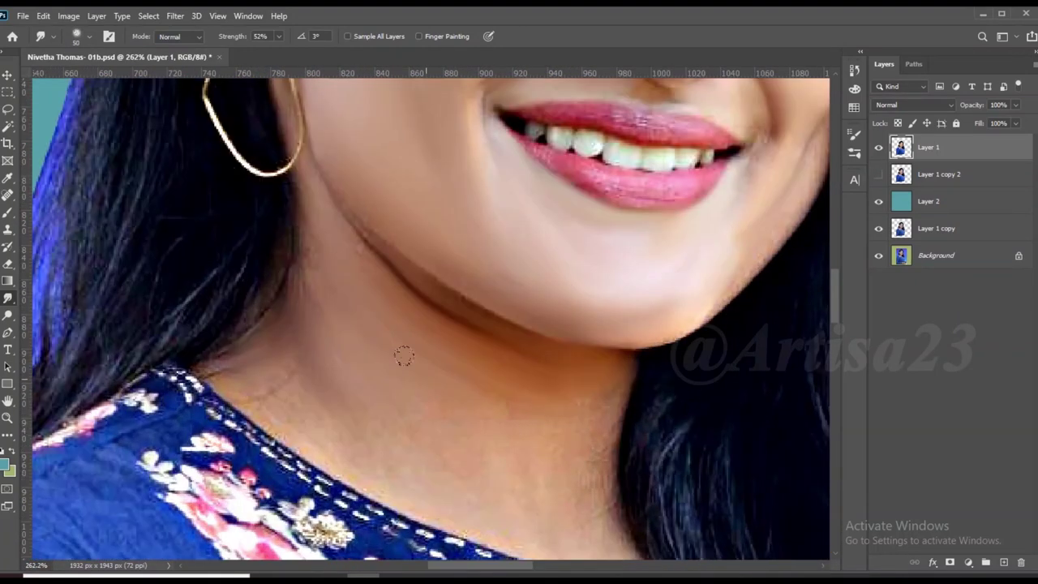
drag(593, 414, 493, 457)
mouse_move(321, 386)
mouse_down()
mouse_move(306, 424)
mouse_move(268, 381)
mouse_move(215, 357)
mouse_up()
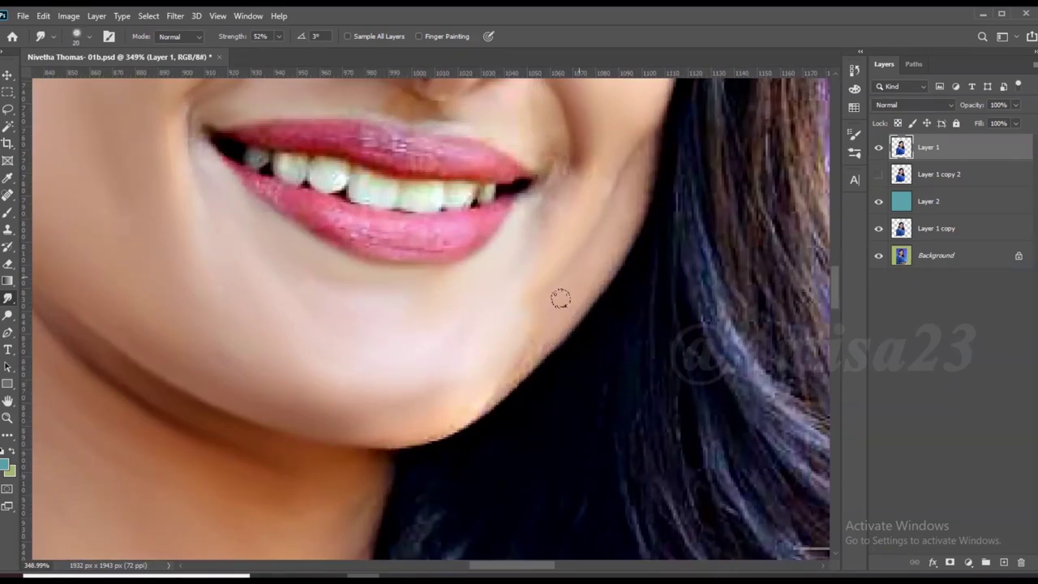
Soften the jawline edge, then smudge the upper lip smooth with a finer brush
drag(560, 298, 412, 442)
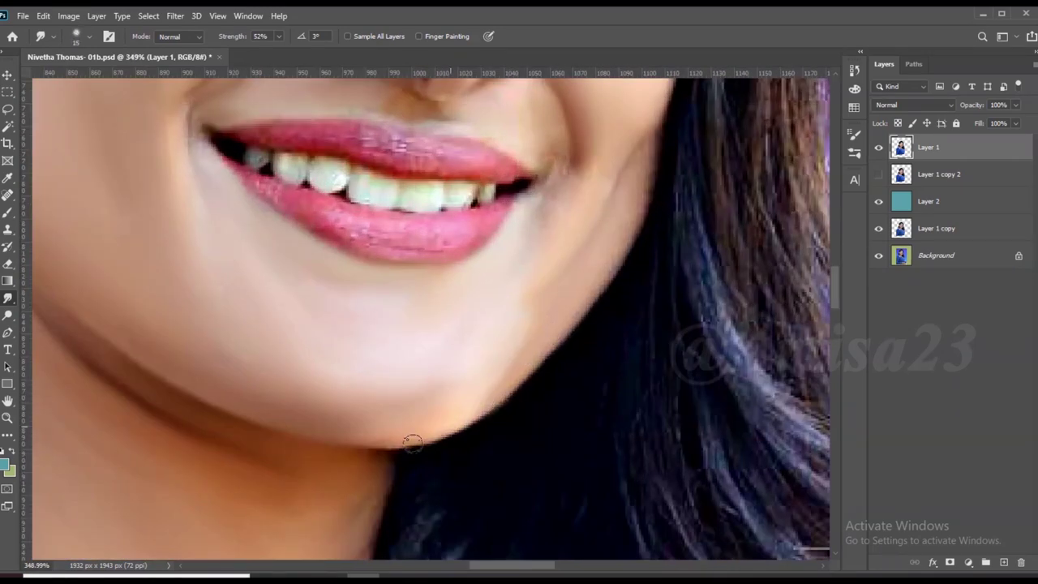
scroll(416, 354, down, 5)
scroll(463, 419, up, 2)
scroll(458, 276, up, 5)
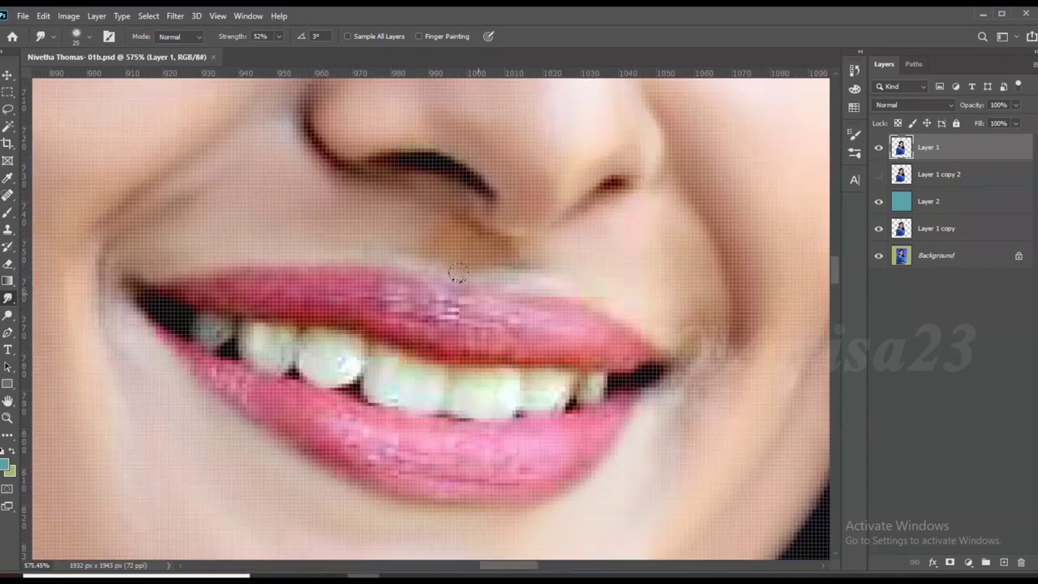
key(bracketleft)
drag(333, 280, 453, 312)
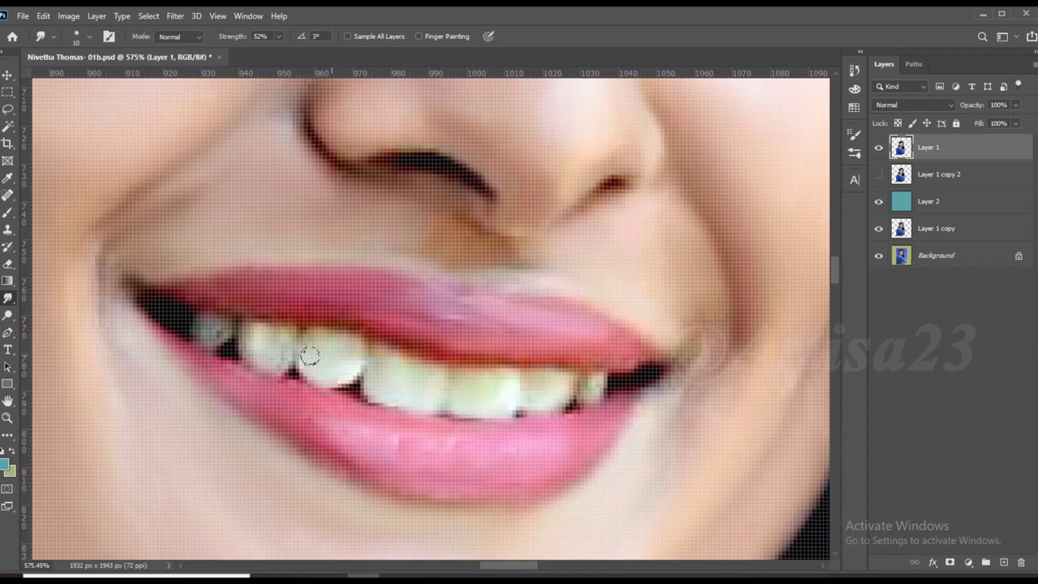
scroll(424, 270, down, 10)
With a larger smudge brush, smooth the dress folds near the waist
scroll(391, 434, up, 3)
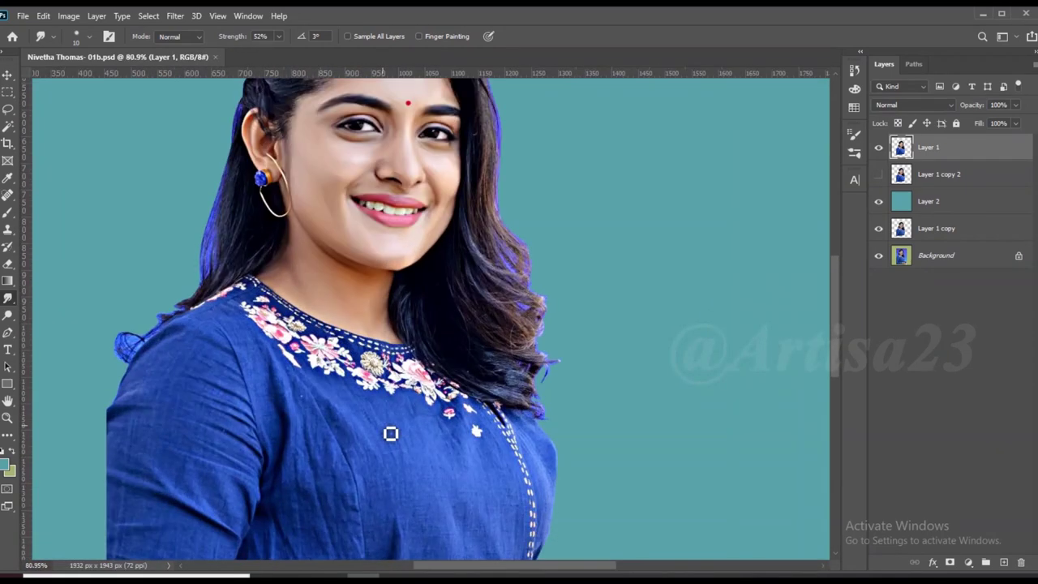
key(bracketright)
key(bracketright)
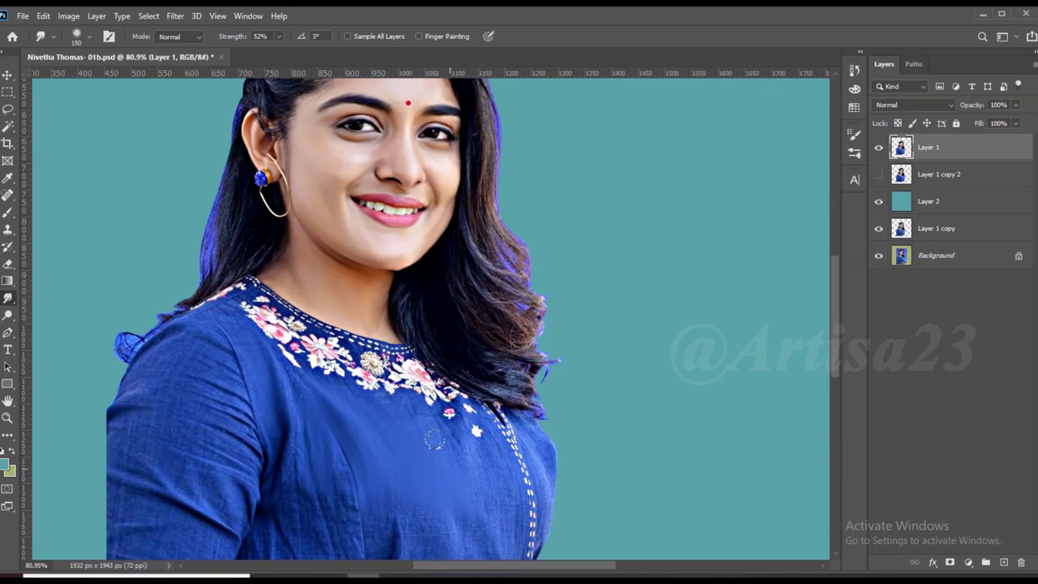
scroll(401, 262, down, 3)
key(bracketright)
key(bracketright)
mouse_move(391, 418)
mouse_down()
mouse_move(226, 498)
mouse_move(231, 464)
mouse_move(126, 459)
mouse_up()
key(bracketright)
key(bracketleft)
key(bracketleft)
key(bracketleft)
Soften the left sleeve fabric and edges, the kurta crease and the lower-right hem
drag(93, 338, 135, 280)
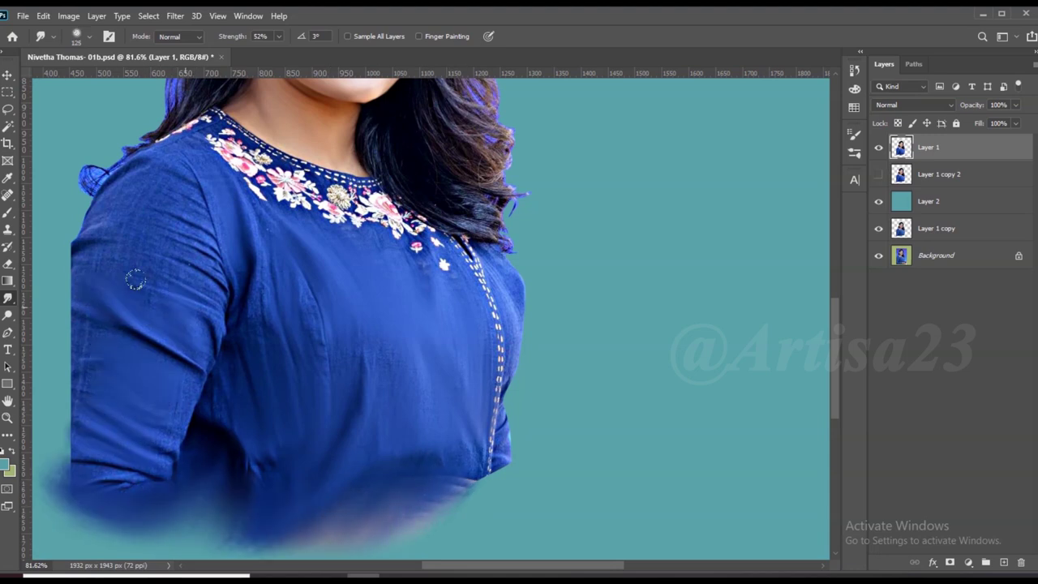
drag(157, 186, 37, 461)
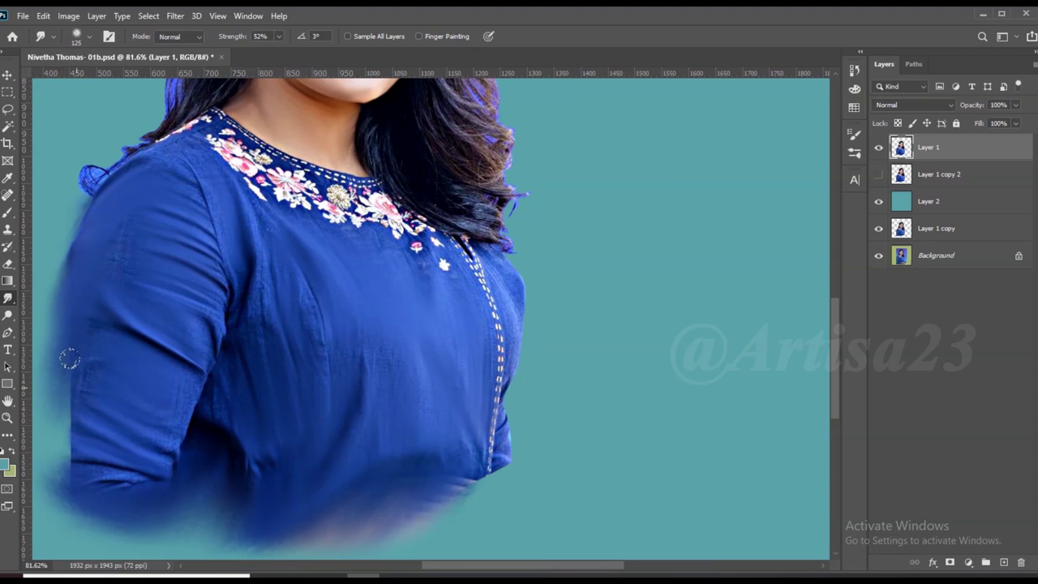
drag(301, 270, 412, 365)
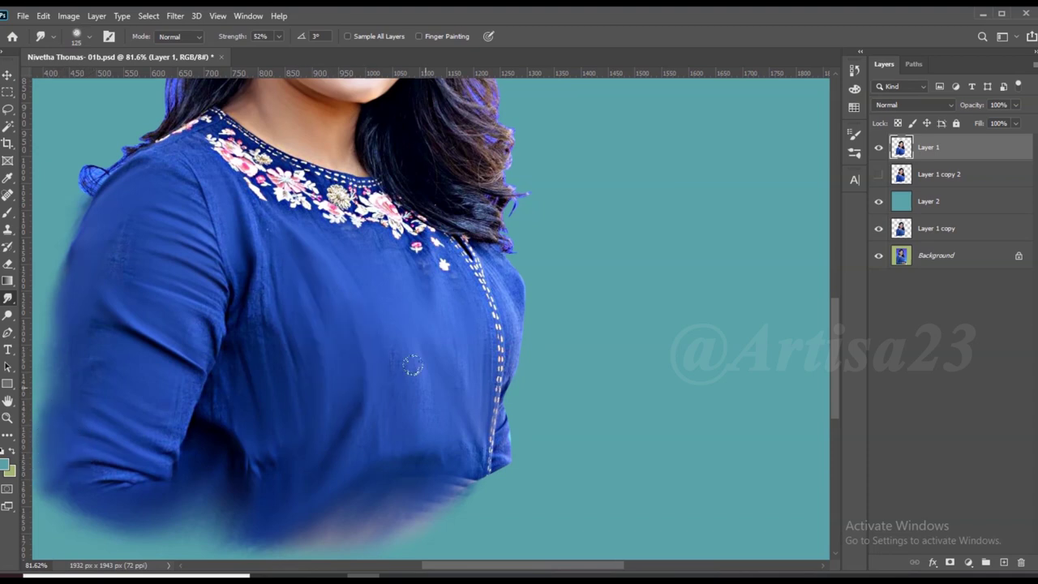
mouse_move(503, 426)
mouse_down()
mouse_move(475, 495)
mouse_move(503, 491)
mouse_move(420, 495)
mouse_up()
scroll(448, 388, down, 2)
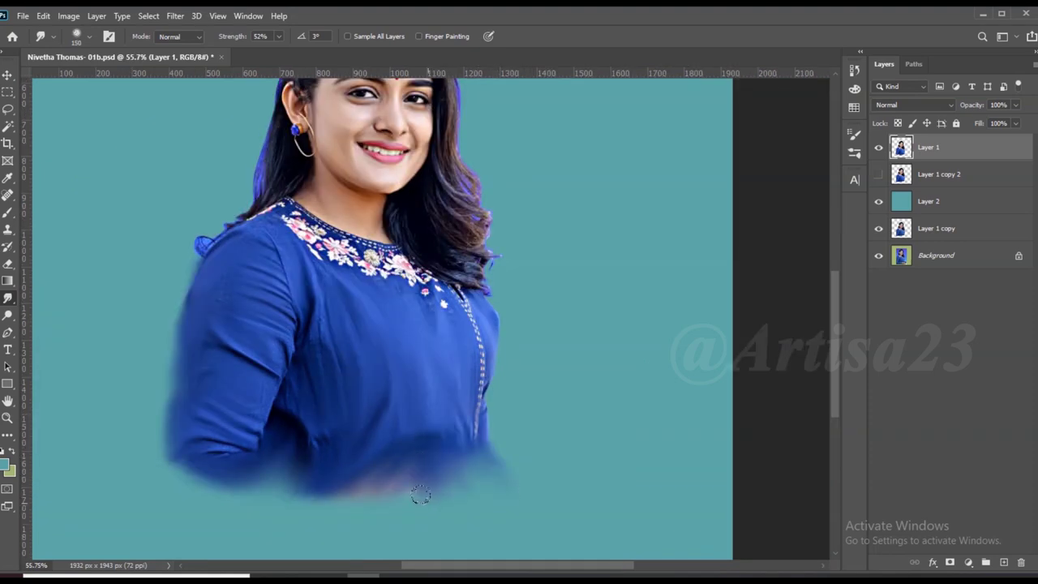
scroll(421, 494, up, 3)
mouse_move(232, 425)
mouse_down()
mouse_move(112, 480)
mouse_move(192, 491)
mouse_move(126, 307)
mouse_up()
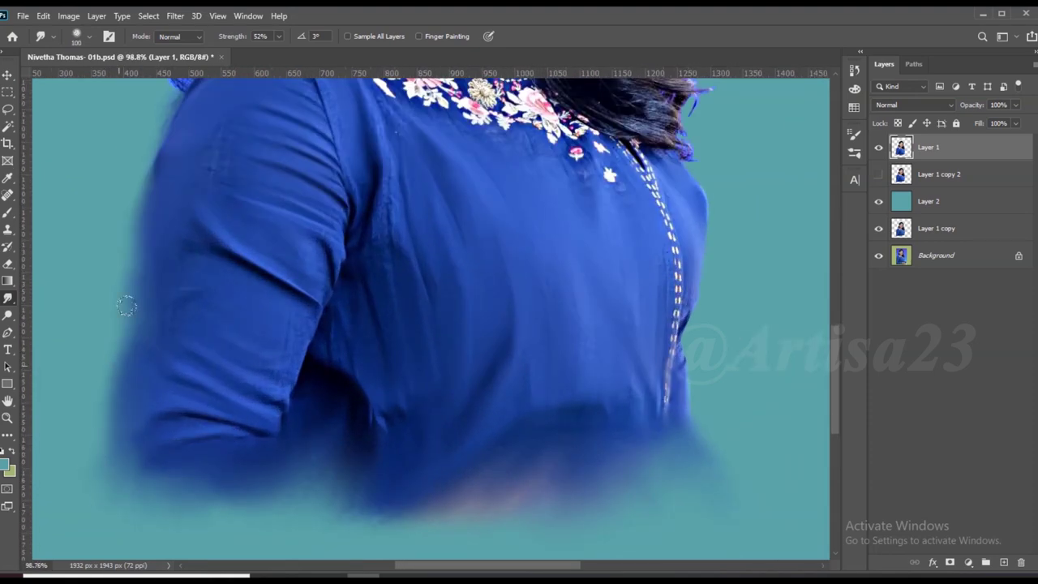
Smudge along the embroidered neckline edge into soft strokes
scroll(126, 307, down, 3)
scroll(217, 419, up, 3)
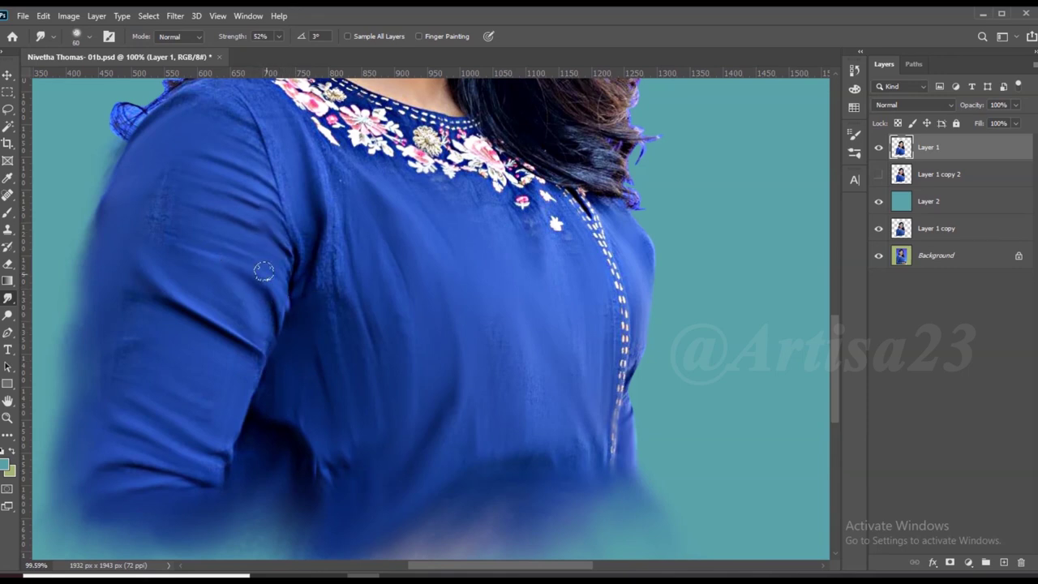
scroll(366, 313, down, 2)
scroll(458, 283, up, 3)
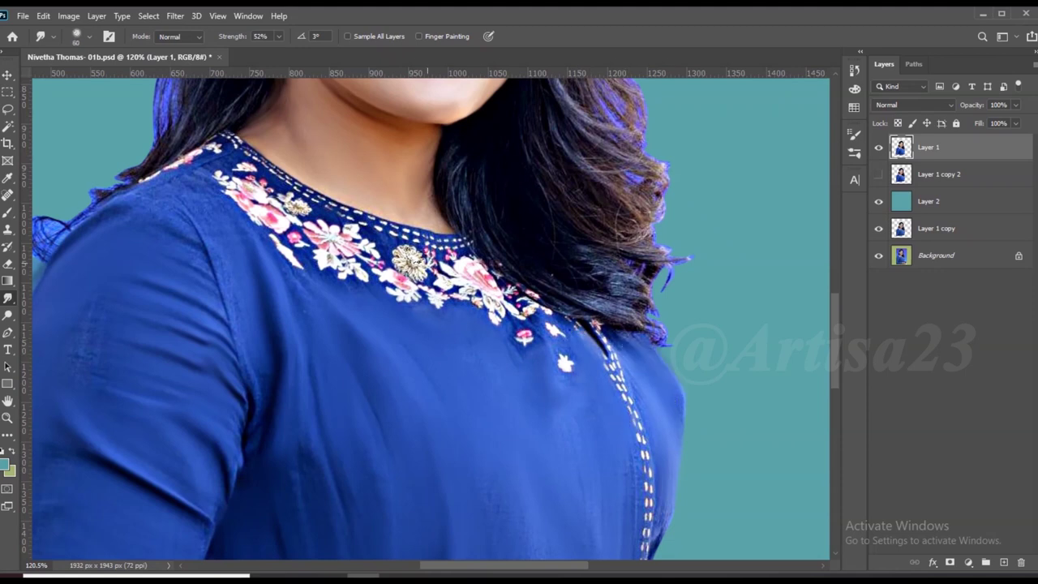
scroll(280, 162, up, 3)
mouse_move(617, 306)
mouse_down()
mouse_move(487, 280)
mouse_move(348, 223)
mouse_move(179, 114)
mouse_up()
key(])
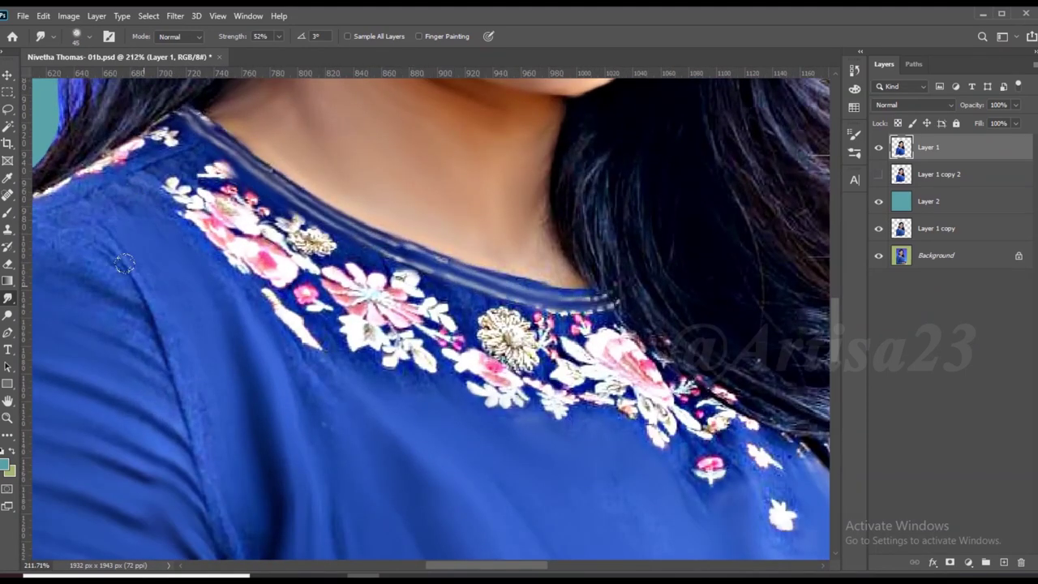
scroll(207, 218, down, 1)
scroll(122, 227, down, 1)
scroll(381, 321, up, 1)
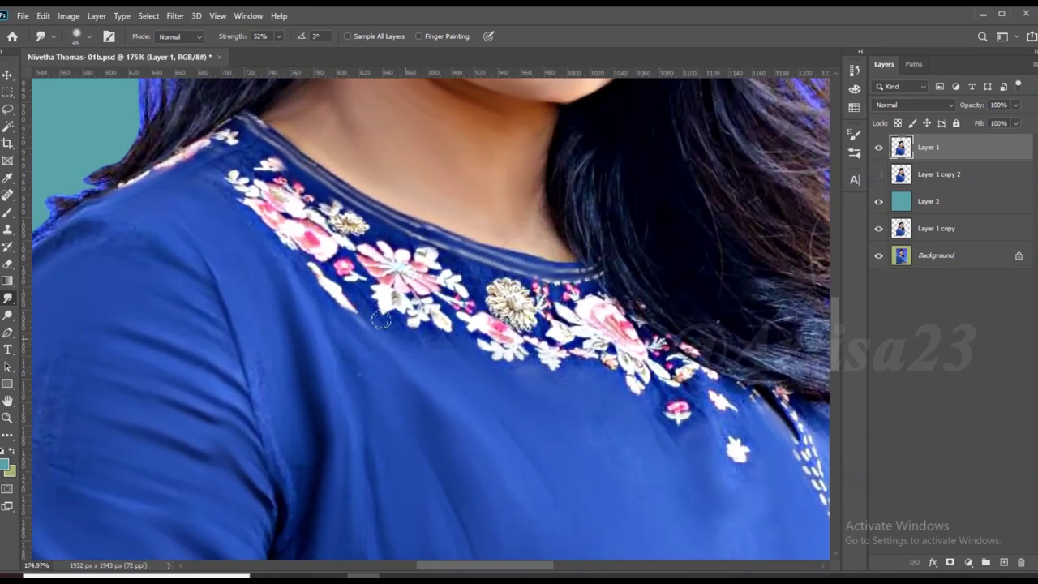
scroll(381, 321, down, 2)
scroll(324, 324, down, 2)
key(])
key(])
key(])
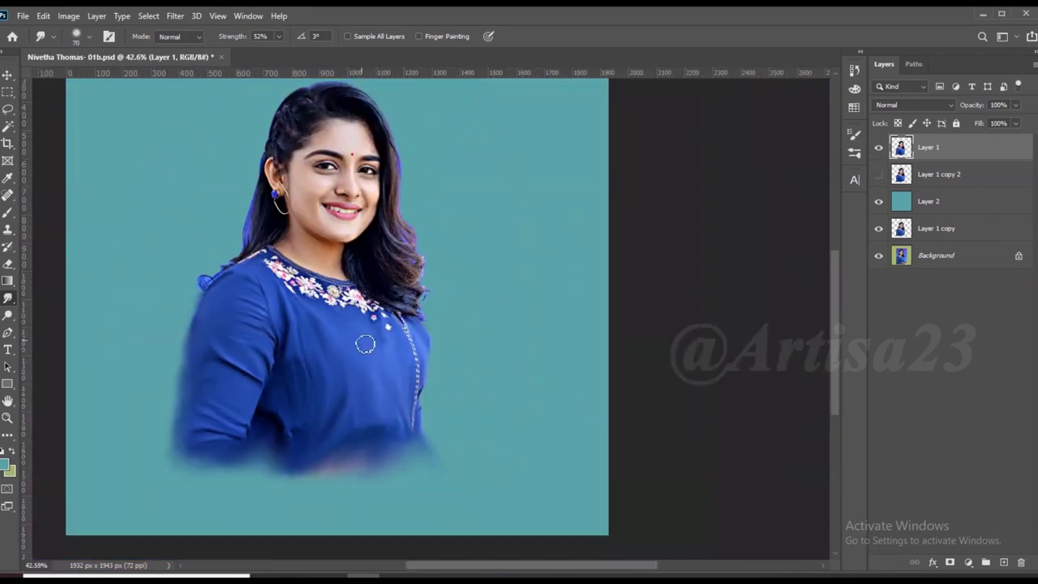
scroll(365, 345, down, 1)
Crop the canvas bottom edge slightly upward
key(c)
drag(430, 538, 427, 522)
key(Return)
key(ctrl+r)
key(ctrl+0)
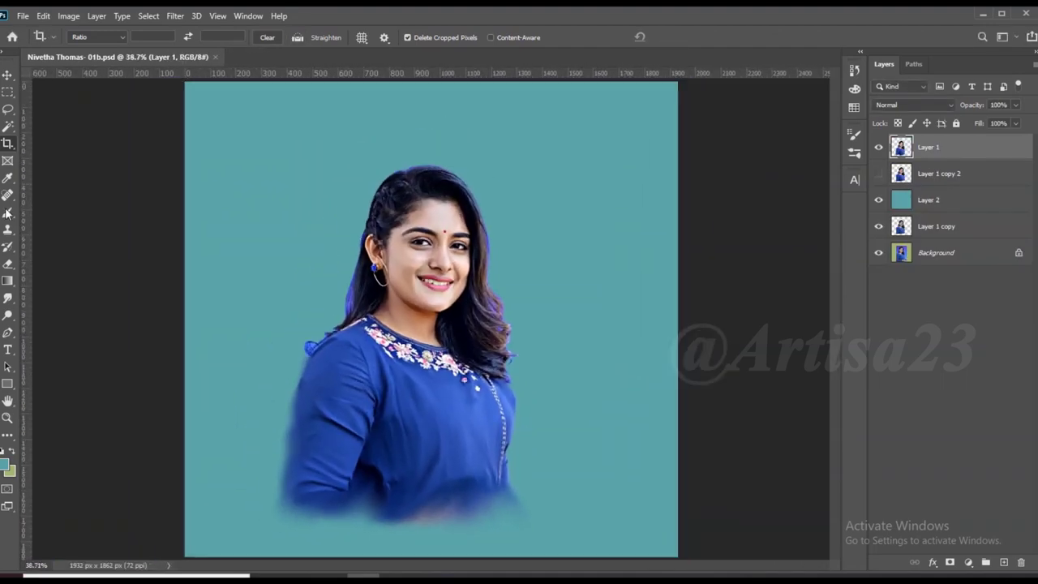
Delete the blurred base of the figure and crop the canvas to 1932 × 1775 px
key(m)
drag(237, 496, 601, 549)
key(Delete)
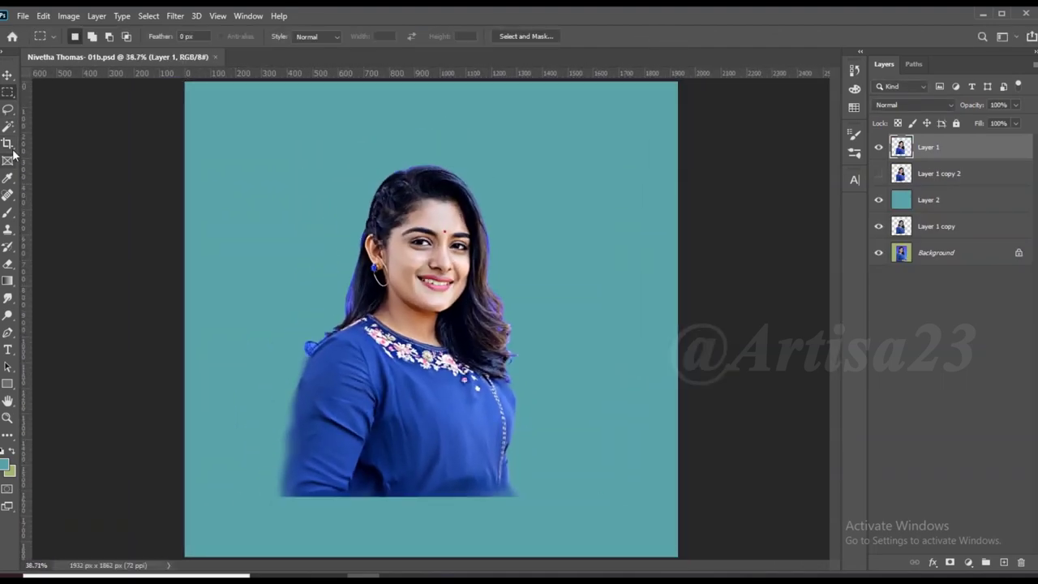
click(8, 144)
scroll(430, 324, down, 1)
drag(427, 505, 427, 494)
key(Return)
key(ctrl+0)
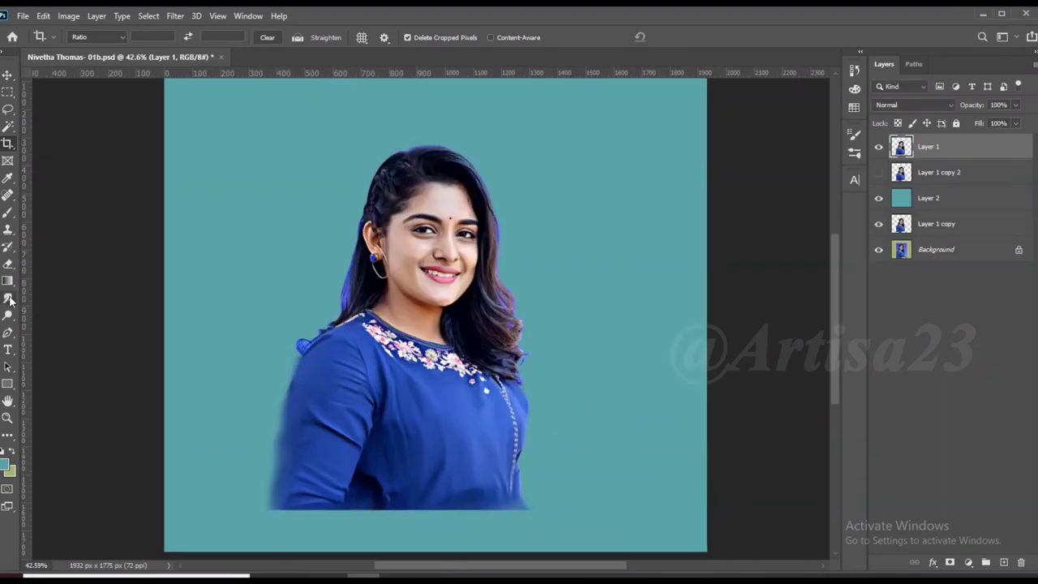
Smudge and feather the kurta's bottom edge out into the teal background
click(9, 299)
scroll(392, 406, up, 2)
scroll(392, 406, down, 3)
mouse_move(488, 415)
mouse_down()
mouse_move(203, 422)
mouse_move(276, 442)
mouse_move(598, 400)
mouse_up()
key(bracketright)
key(bracketright)
key(bracketright)
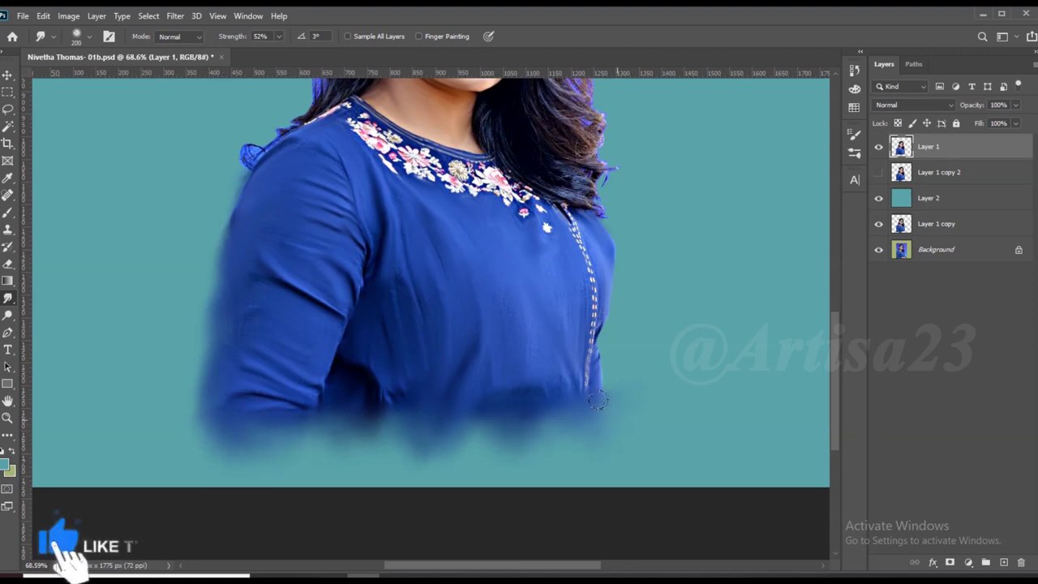
drag(487, 417, 309, 438)
scroll(308, 438, down, 2)
scroll(308, 438, down, 2)
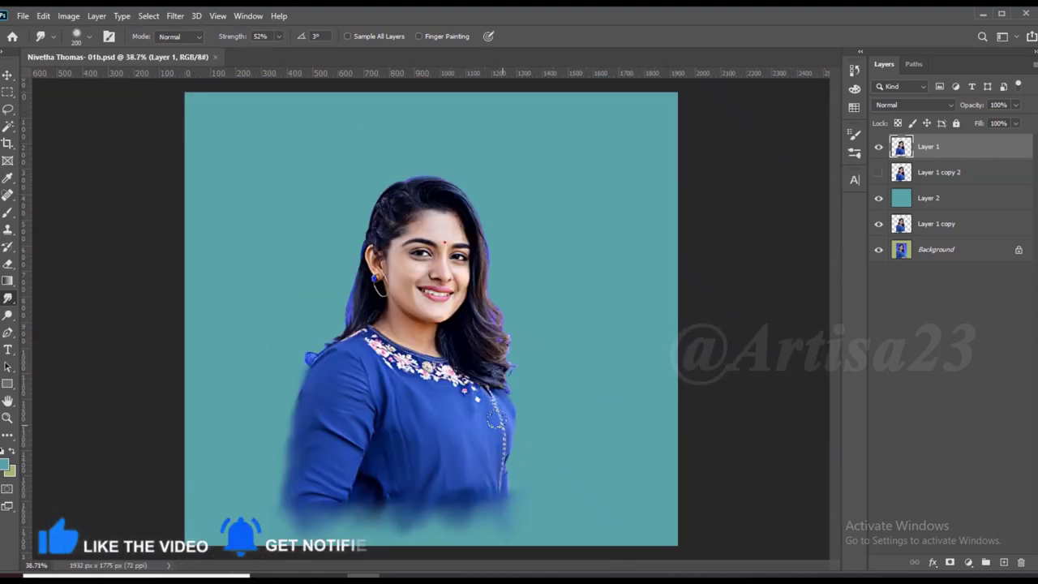
scroll(454, 502, up, 1)
drag(440, 494, 336, 503)
scroll(332, 510, down, 1)
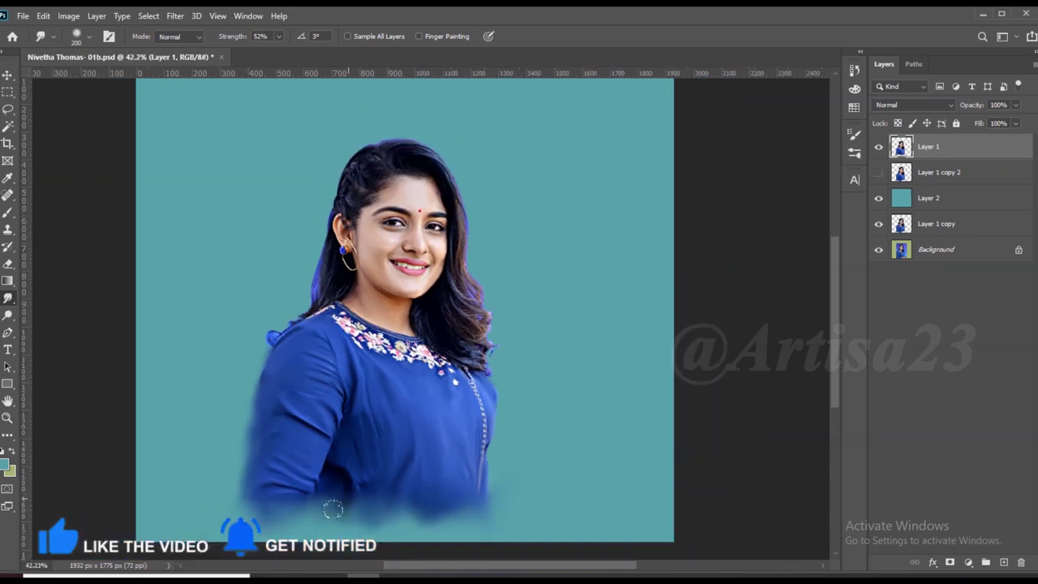
scroll(410, 195, up, 3)
scroll(369, 132, up, 2)
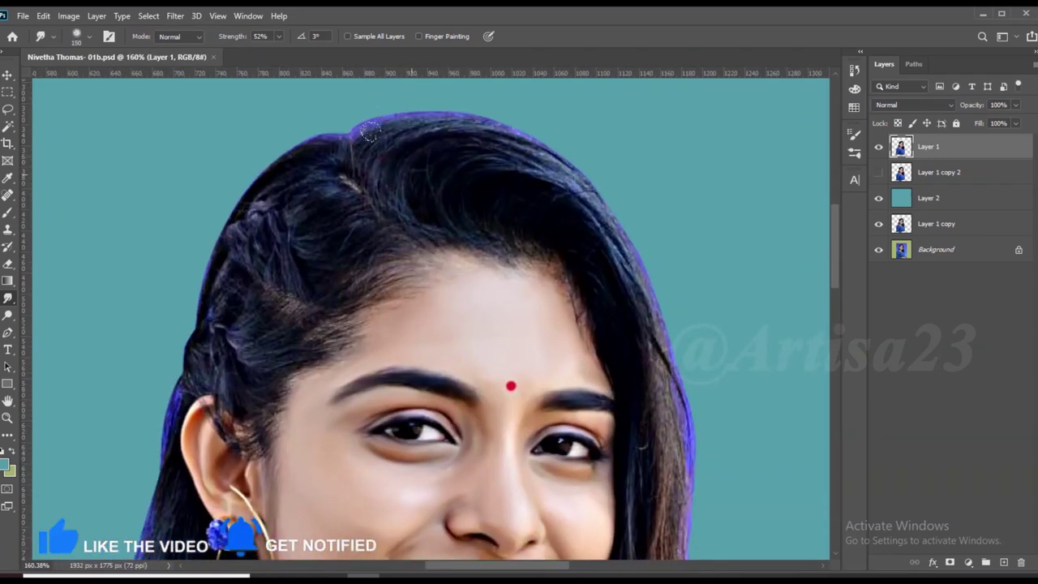
Smudge the hair strands and hairline into soft wisps, then save the document
scroll(379, 209, up, 3)
mouse_move(394, 267)
mouse_down()
mouse_move(341, 301)
mouse_move(273, 197)
mouse_up()
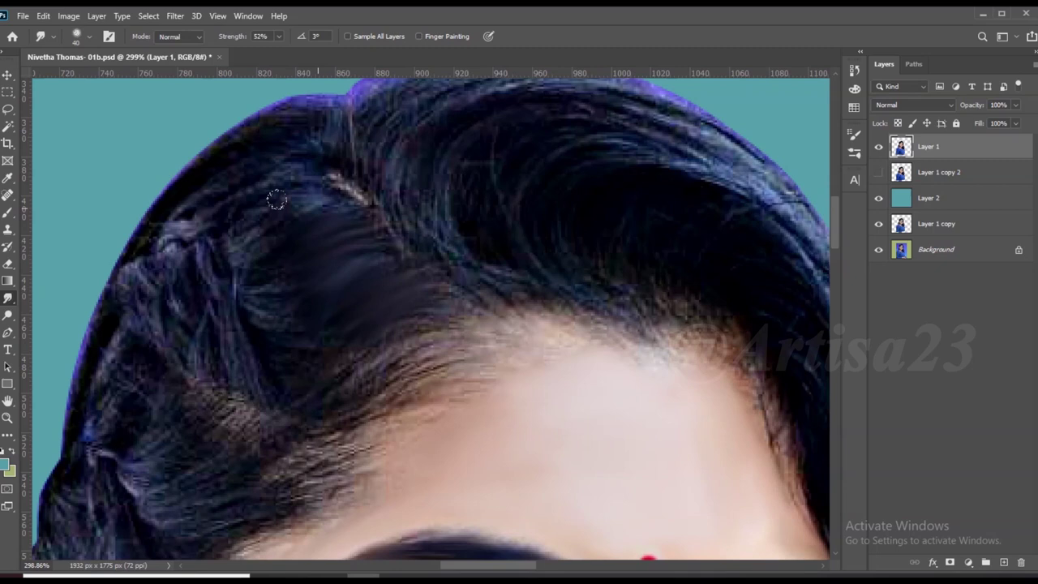
key(bracketleft)
drag(294, 324, 248, 290)
mouse_move(197, 237)
mouse_down()
mouse_move(270, 399)
mouse_move(403, 365)
mouse_move(412, 340)
mouse_up()
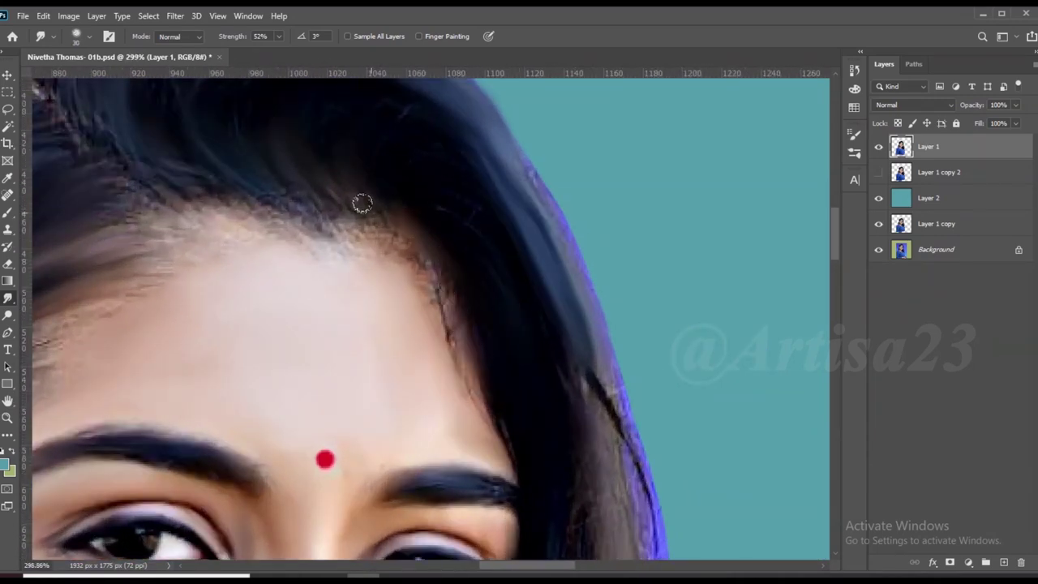
drag(362, 203, 280, 167)
drag(332, 231, 414, 251)
drag(438, 300, 326, 237)
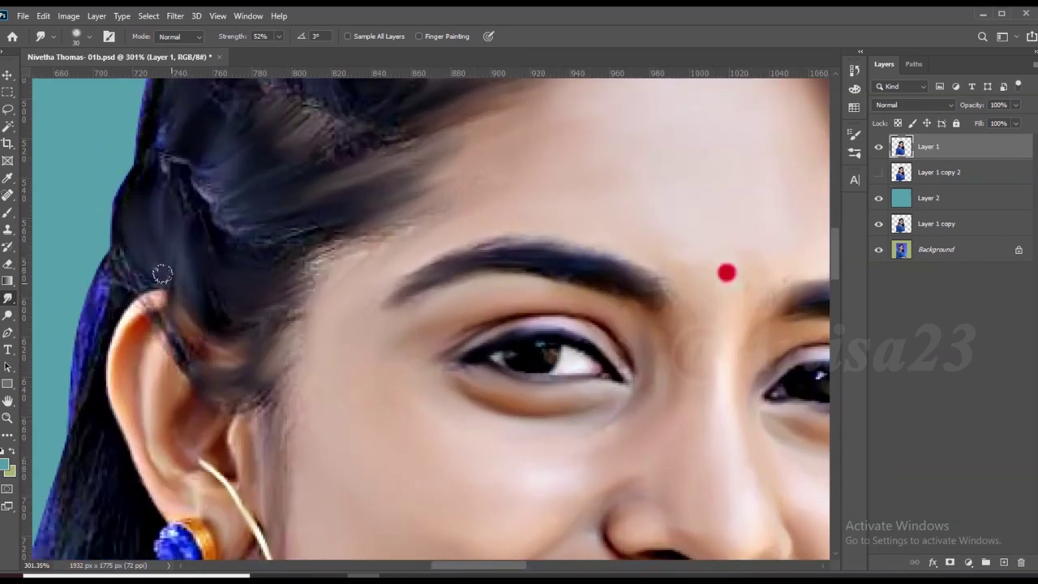
key(ctrl+s)
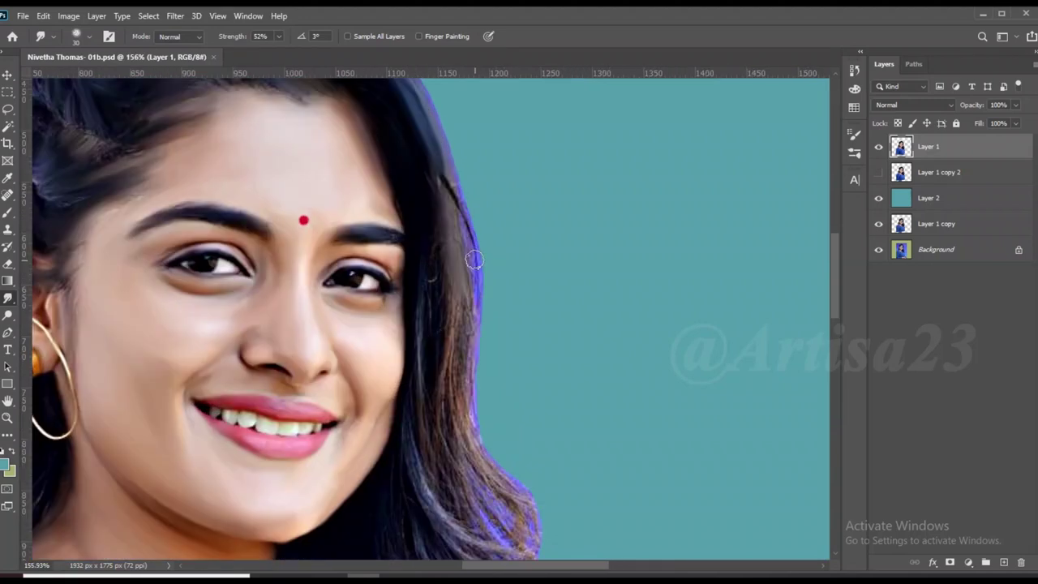
Blend the blue hair fringe into the teal background
scroll(466, 180, down, 4)
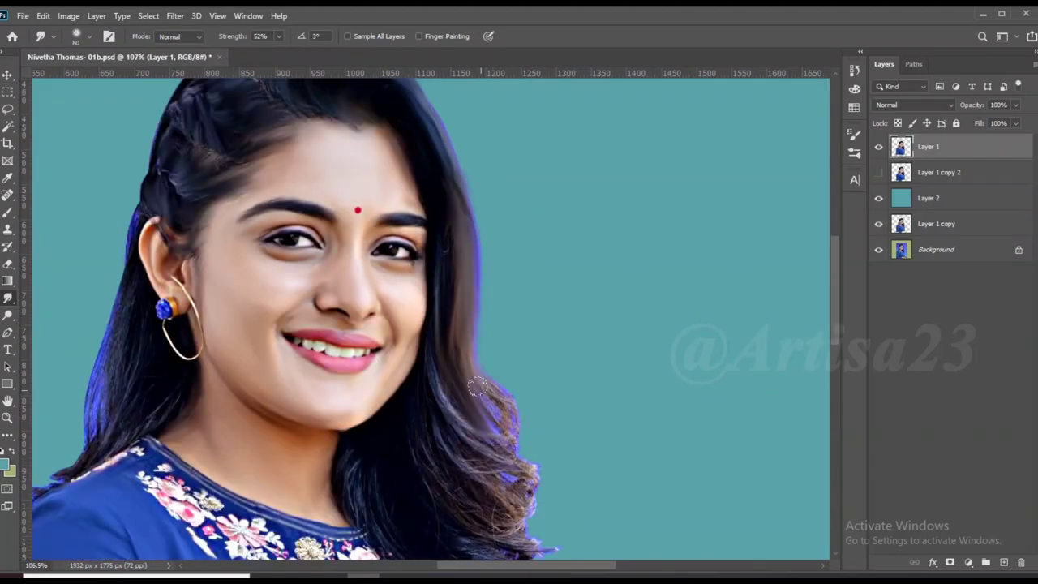
scroll(476, 382, up, 2)
scroll(405, 436, up, 1)
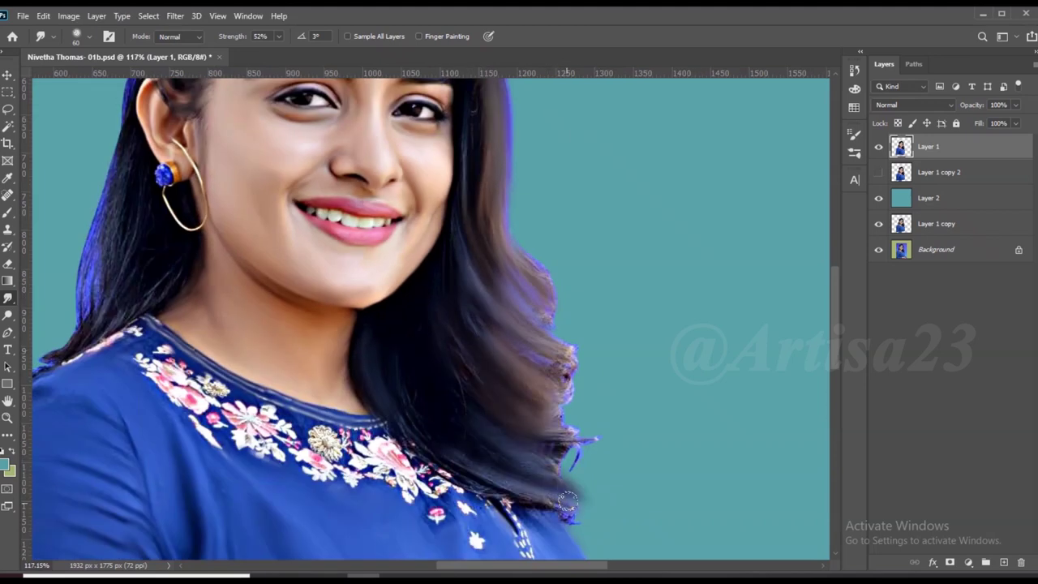
scroll(574, 513, down, 2)
scroll(274, 308, up, 3)
mouse_move(274, 308)
mouse_down()
mouse_move(255, 381)
mouse_move(276, 406)
mouse_move(268, 244)
mouse_move(87, 507)
mouse_up()
scroll(97, 511, down, 1)
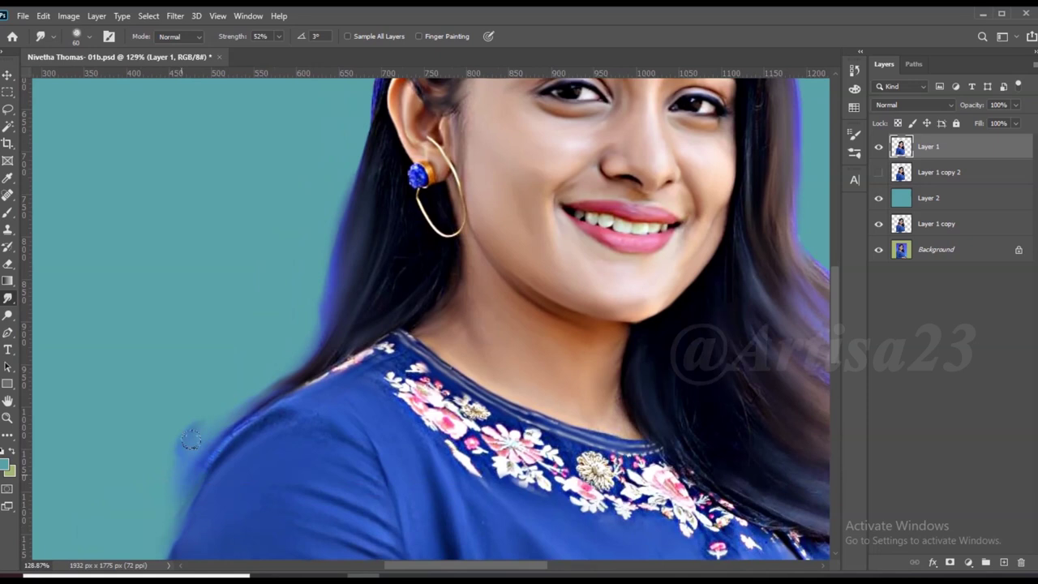
scroll(199, 484, down, 2)
scroll(476, 155, down, 1)
scroll(519, 216, down, 2)
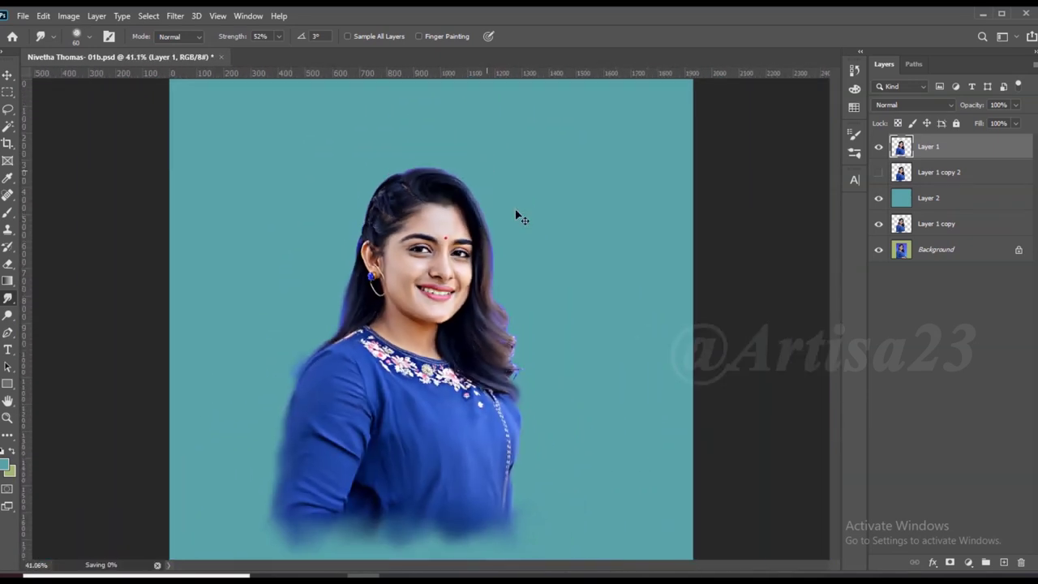
scroll(498, 333, up, 4)
scroll(498, 332, up, 2)
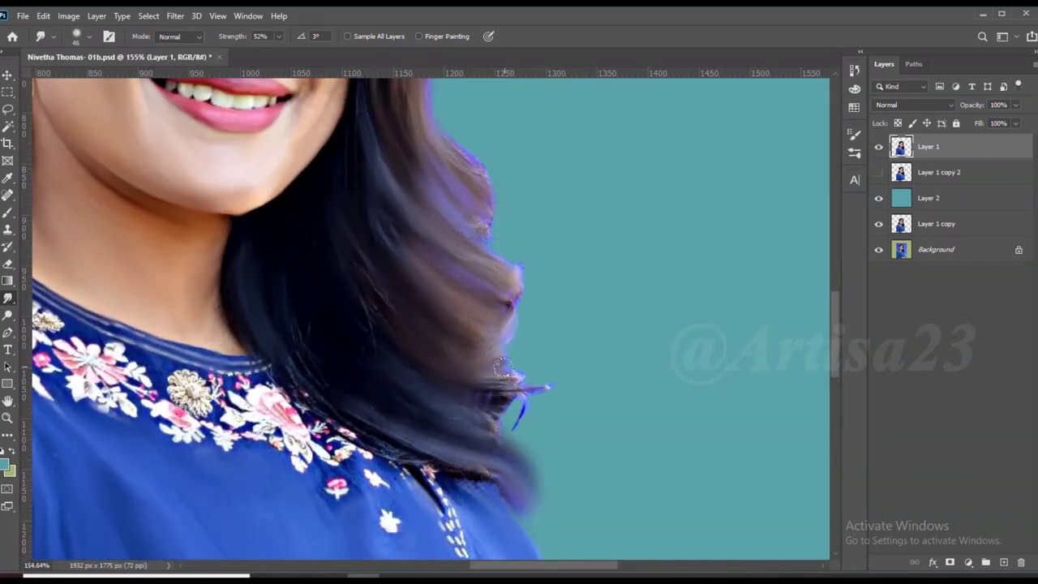
key(ctrl+0)
Move the teal Layer 2 above Layer 1 copy 2 and add a new empty Layer 3
drag(932, 198, 931, 180)
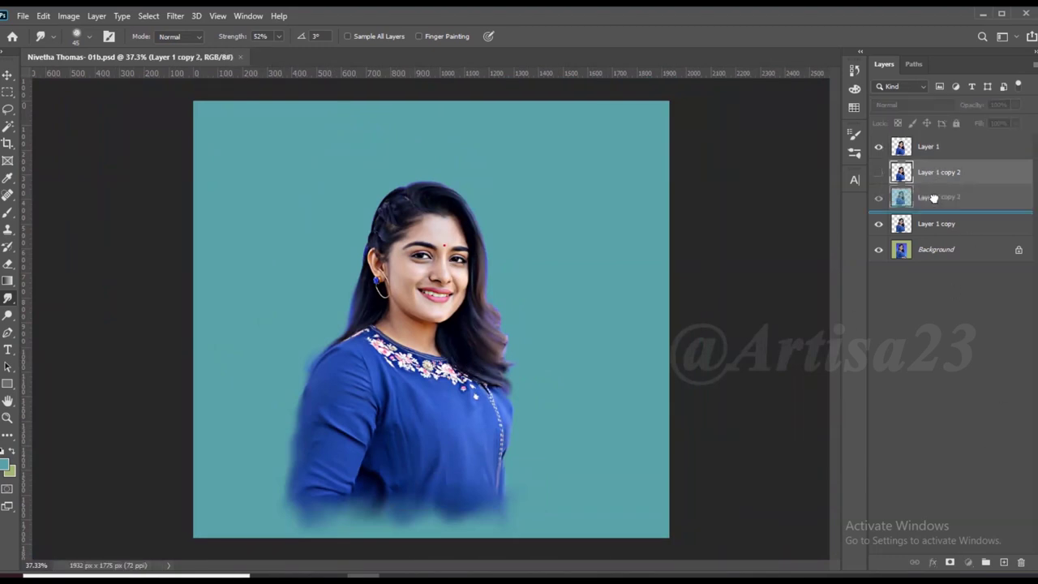
click(931, 180)
key(ctrl+shift+alt+n)
scroll(515, 324, up, 2)
scroll(516, 324, down, 1)
Select the Brush tool with a textured painting brush tip from the Brushes library
key(b)
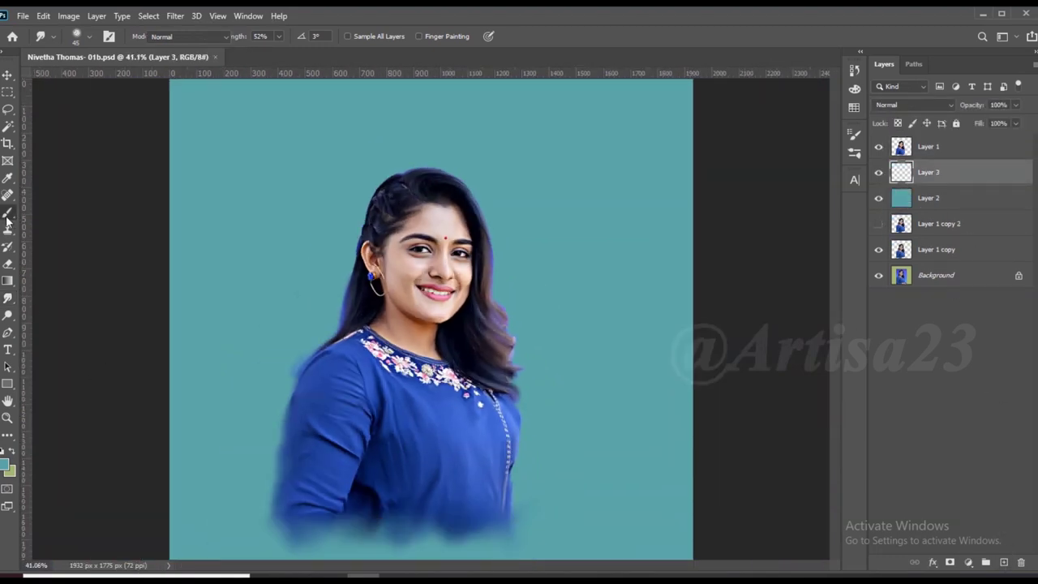
key(F5)
click(672, 128)
scroll(713, 308, down, 3)
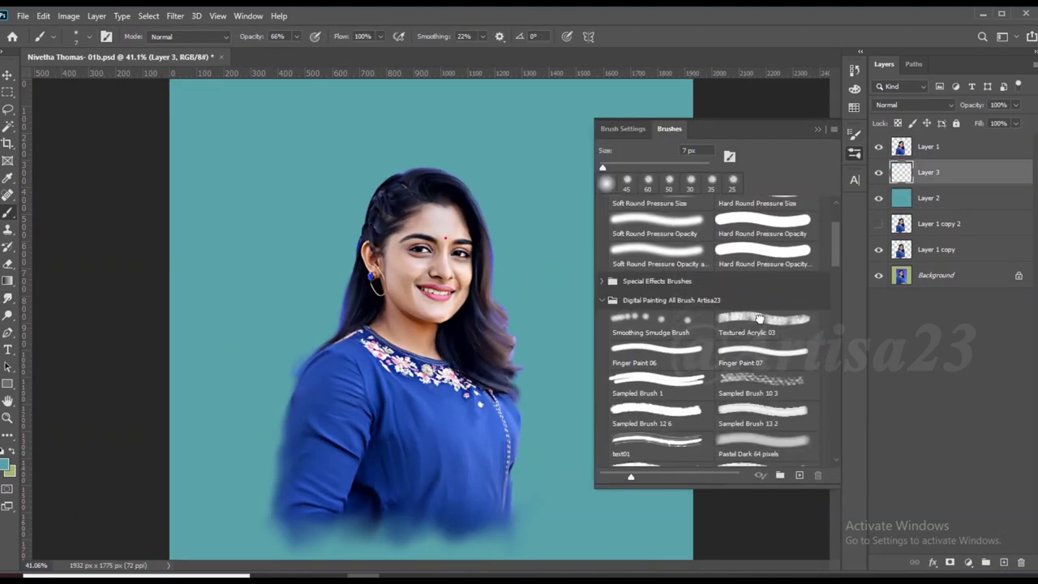
click(766, 324)
key(F5)
Paint light cyan and pale blue textured strokes above and beside the hair
click(6, 469)
click(996, 306)
mouse_move(487, 243)
mouse_down()
mouse_move(462, 162)
mouse_move(539, 355)
mouse_up()
alt+click(506, 318)
mouse_move(519, 276)
mouse_down()
mouse_move(540, 301)
mouse_move(535, 211)
mouse_up()
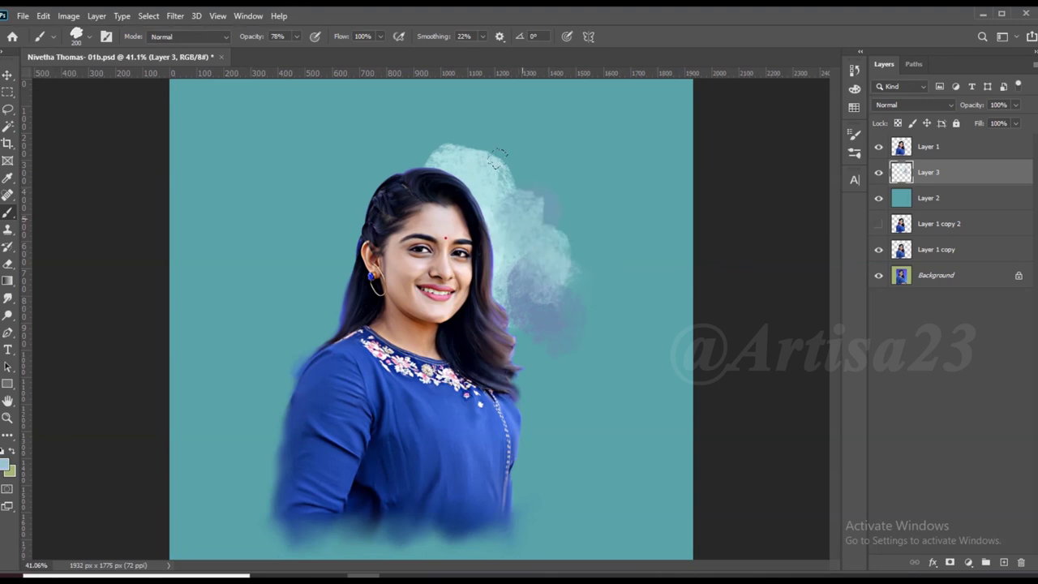
drag(498, 157, 357, 158)
Paint dark blue strokes left of her head and down both sides of her body
alt+click(340, 300)
mouse_move(341, 300)
mouse_down()
mouse_move(295, 308)
mouse_move(320, 243)
mouse_move(315, 354)
mouse_move(332, 252)
mouse_up()
alt+click(349, 211)
drag(348, 211, 341, 174)
drag(268, 243, 336, 260)
alt+click(336, 259)
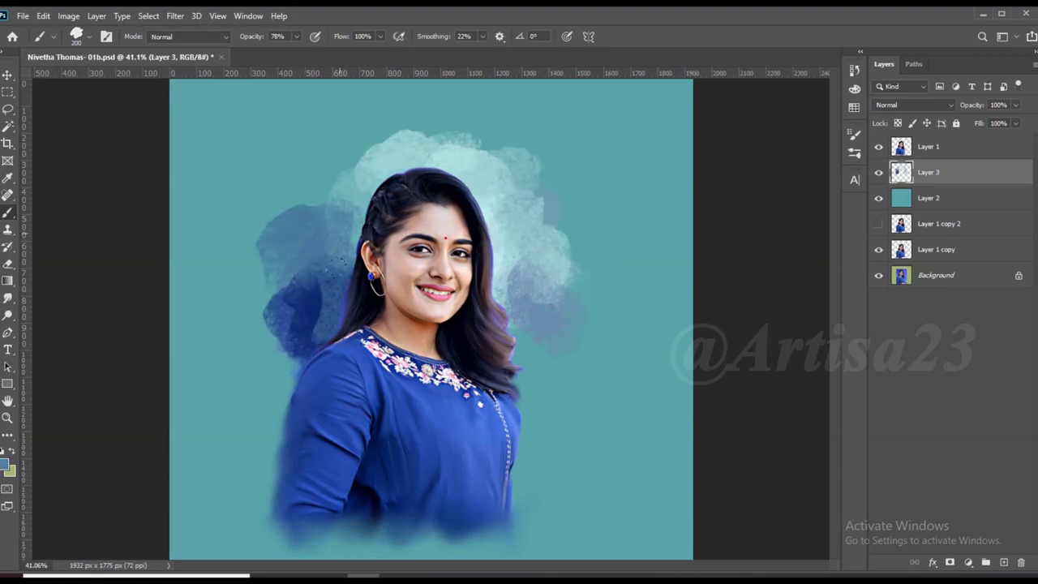
drag(268, 276, 280, 373)
drag(275, 333, 276, 438)
drag(268, 365, 231, 523)
mouse_move(535, 401)
mouse_down()
mouse_move(552, 511)
mouse_move(556, 424)
mouse_move(625, 382)
mouse_move(602, 454)
mouse_move(630, 489)
mouse_up()
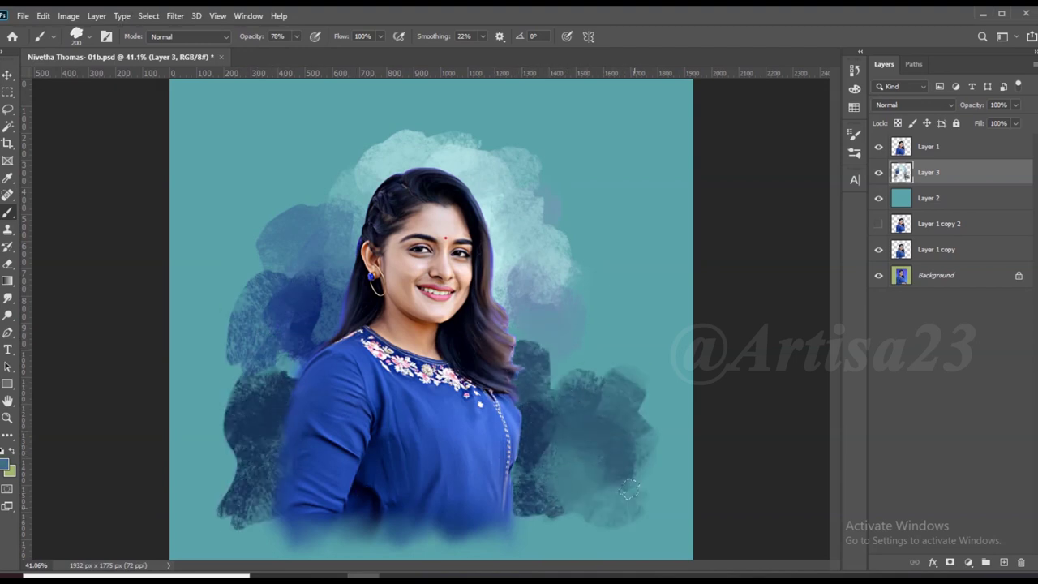
Start a crop, pulling the canvas bottom edge up slightly
scroll(630, 489, down, 2)
key(c)
drag(431, 496, 431, 491)
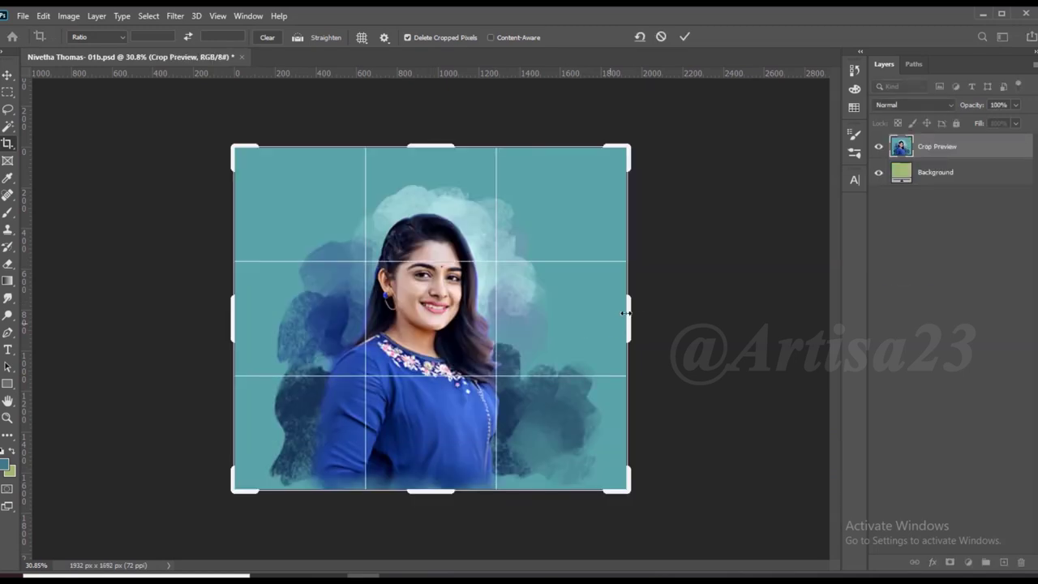
Widen the canvas equally on both sides to 2152×1625 px with the crop handles
drag(625, 313, 649, 313)
key(Return)
key(b)
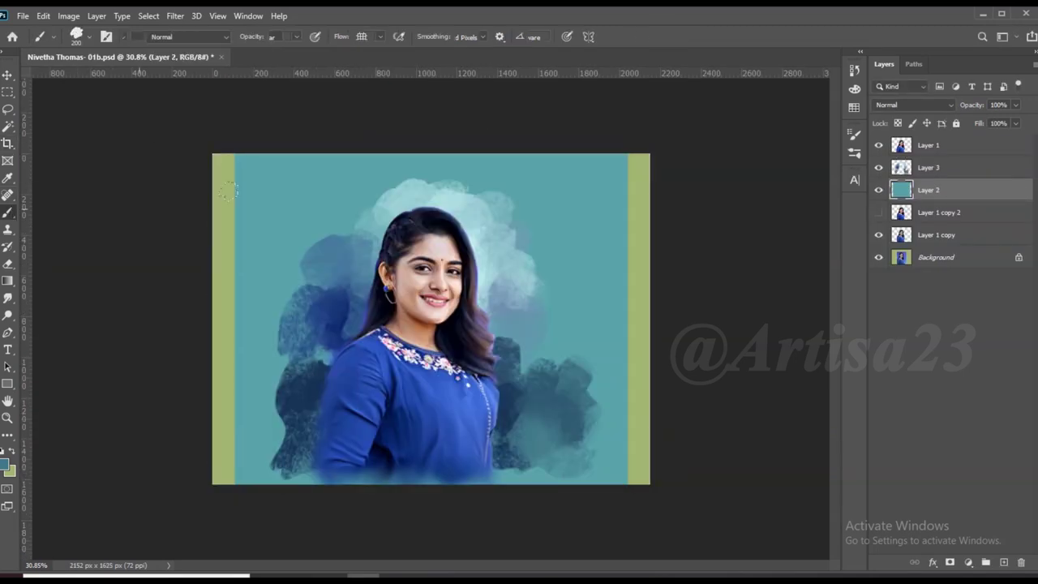
On Layer 3, paint dark blue and light lavender strokes at the lower right
click(919, 164)
scroll(457, 327, up, 2)
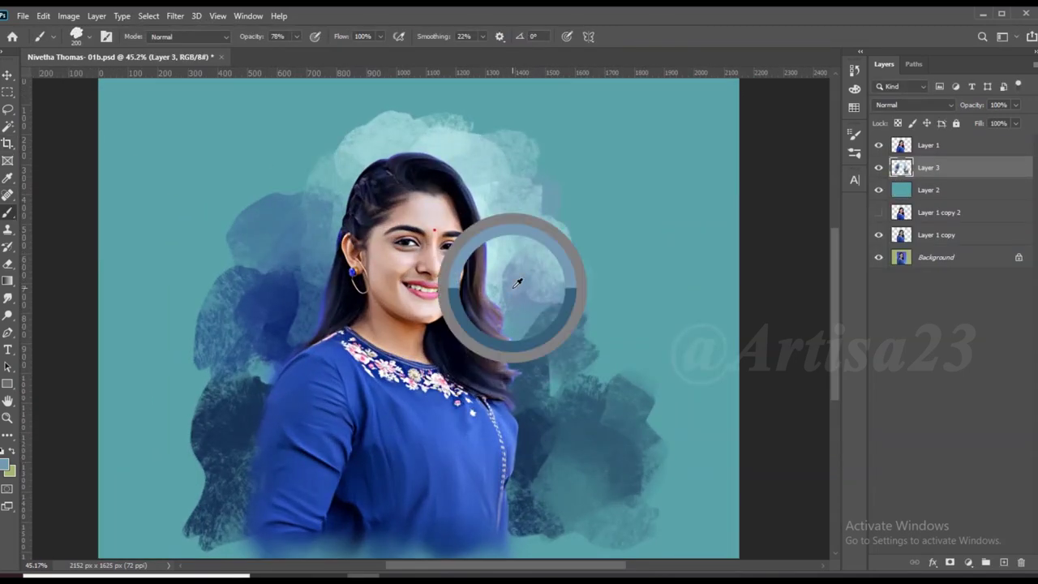
mouse_move(600, 383)
mouse_down()
mouse_move(639, 403)
mouse_move(560, 470)
mouse_up()
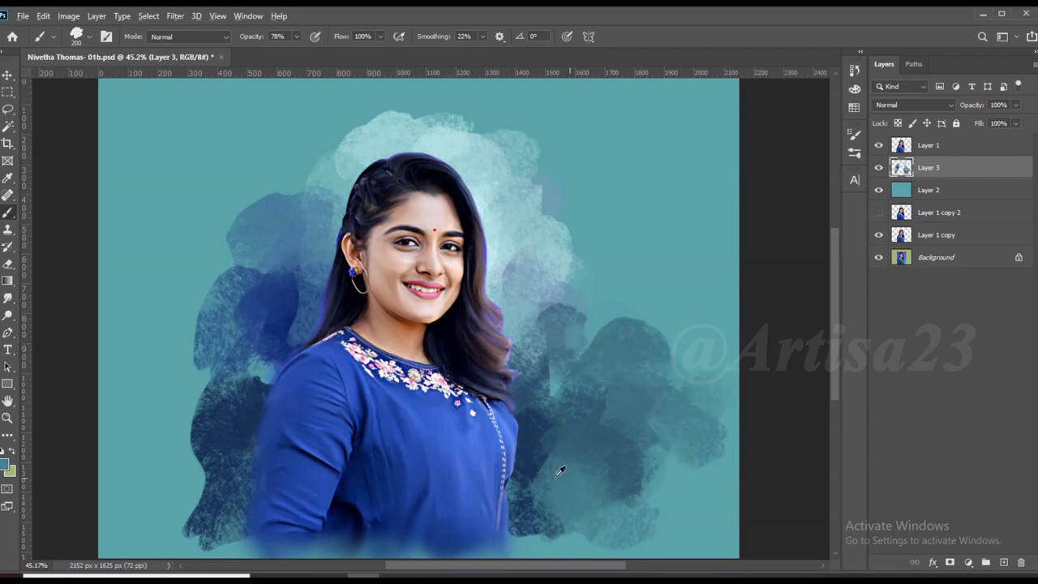
drag(498, 487, 535, 498)
drag(519, 438, 525, 487)
drag(539, 439, 532, 484)
Add dark strokes to the lower-left and left backdrop with a 300 px brush
drag(202, 470, 138, 519)
alt+scroll(154, 511, down, 2)
key(])
drag(256, 456, 297, 348)
scroll(302, 327, up, 2)
Paint light strokes in the right backdrop and the cloud area upper-left of her head
scroll(302, 328, down, 1)
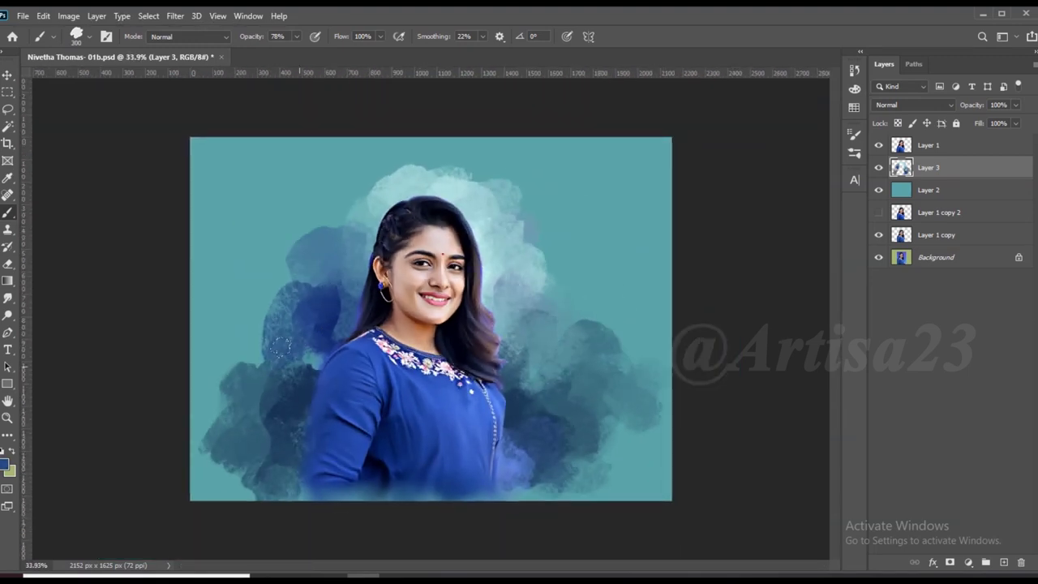
scroll(598, 411, down, 2)
scroll(538, 400, up, 1)
scroll(568, 381, up, 1)
drag(539, 282, 580, 247)
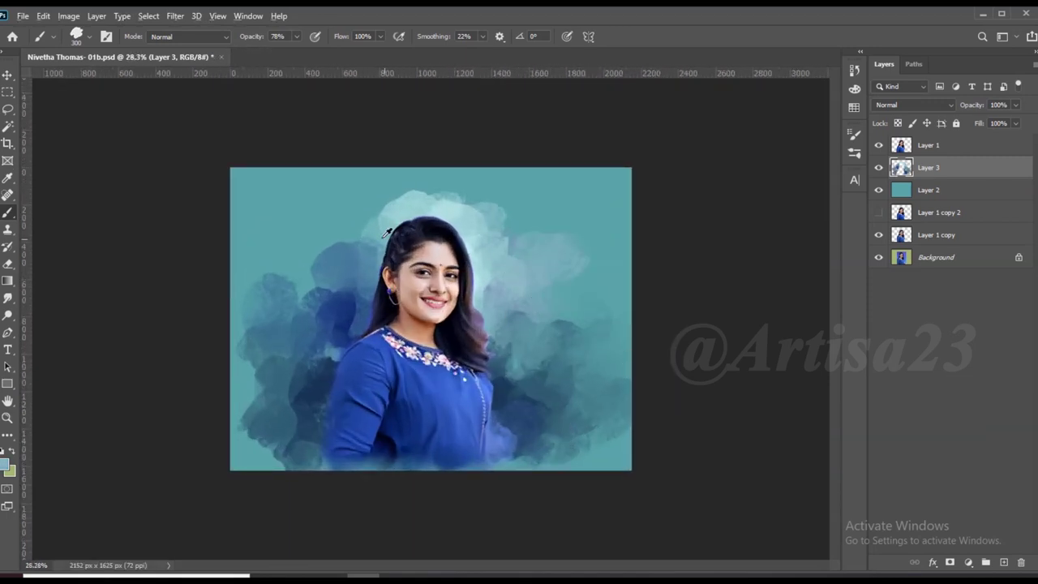
drag(373, 251, 326, 248)
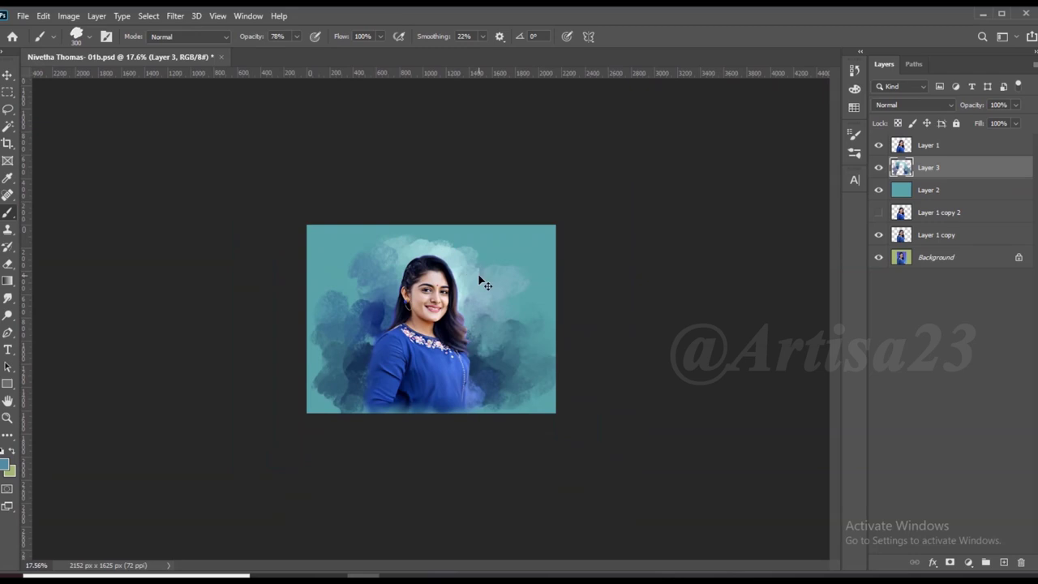
scroll(499, 311, down, 1)
scroll(519, 343, up, 1)
scroll(545, 351, up, 2)
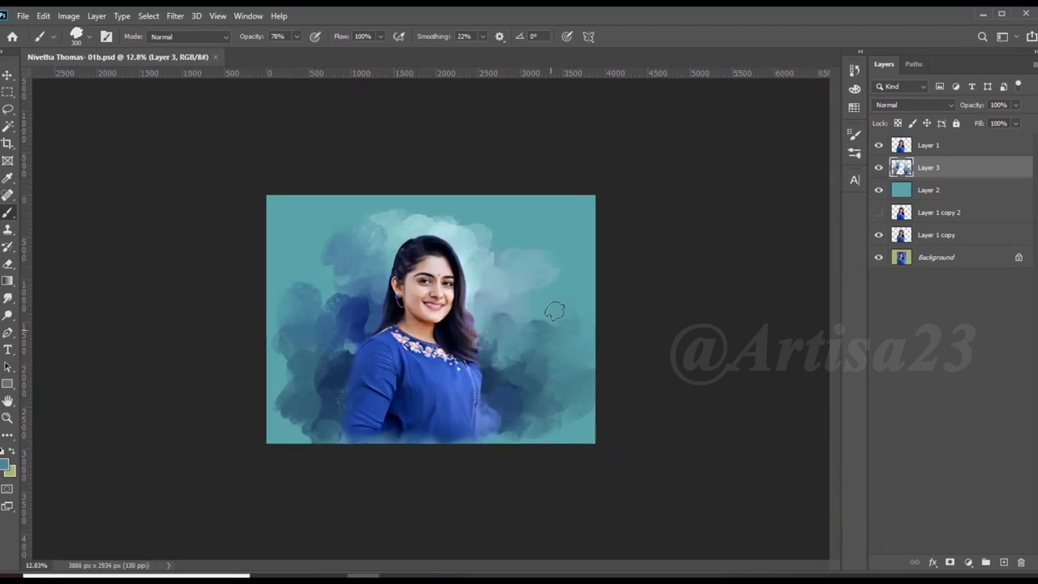
scroll(572, 314, up, 1)
scroll(606, 355, up, 1)
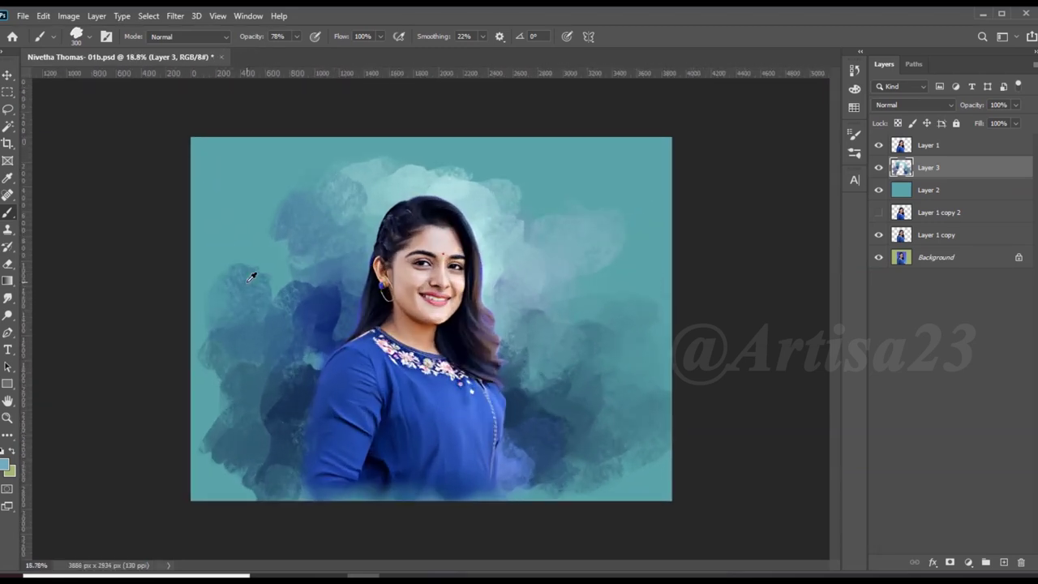
scroll(251, 277, up, 1)
scroll(301, 235, down, 2)
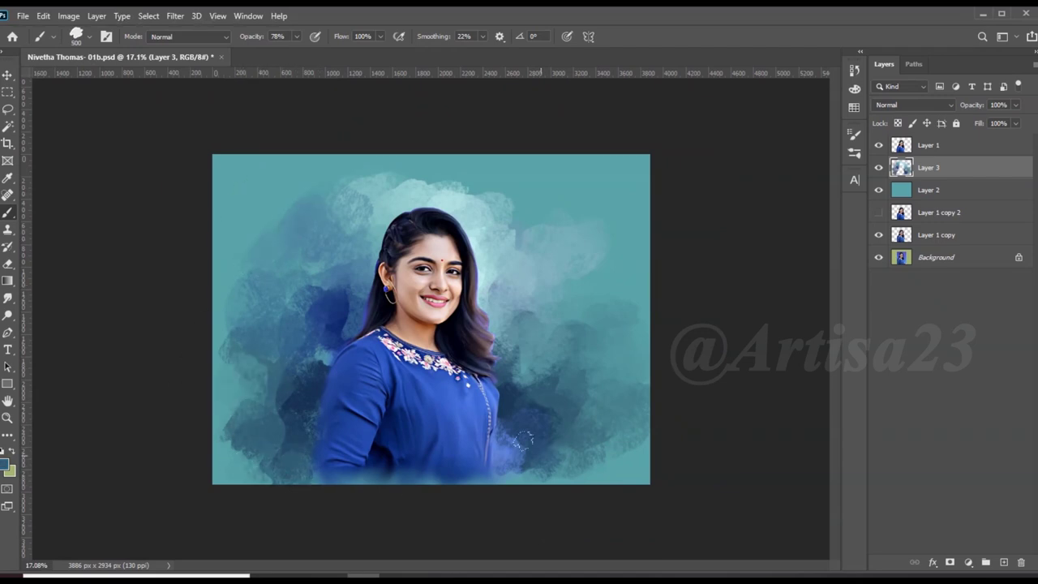
Darken the lower-right and left background with blue strokes, then drag the canvas sides wider
drag(523, 440, 600, 475)
mouse_move(227, 195)
mouse_down()
mouse_move(280, 203)
mouse_move(325, 280)
mouse_move(284, 328)
mouse_up()
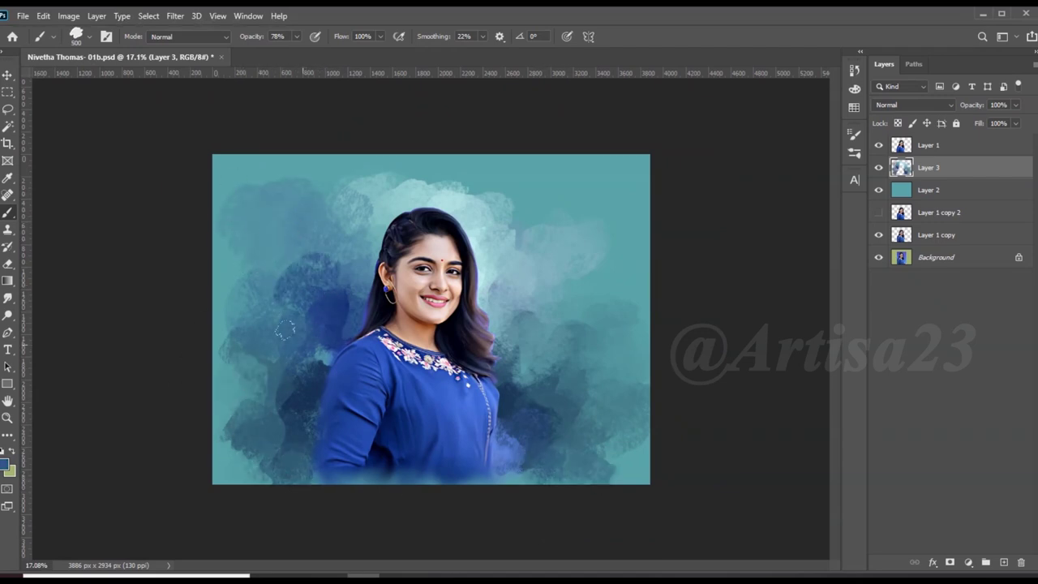
mouse_move(272, 389)
mouse_down()
mouse_move(244, 381)
mouse_move(206, 418)
mouse_up()
key(bracketleft)
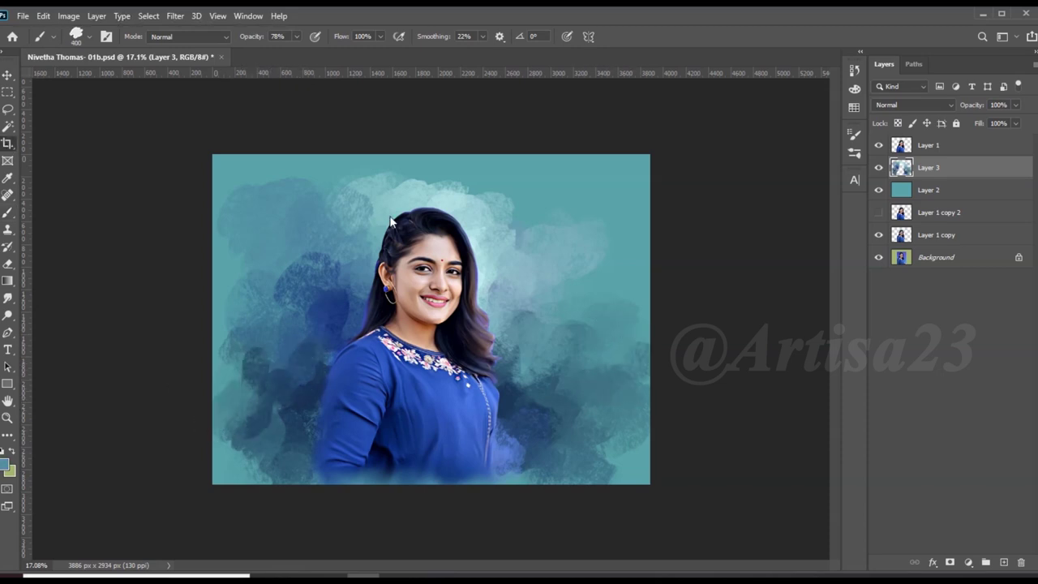
key(c)
alt+drag(654, 317, 684, 311)
Commit the wider canvas and fill the new side margins teal on Layer 2
key(Return)
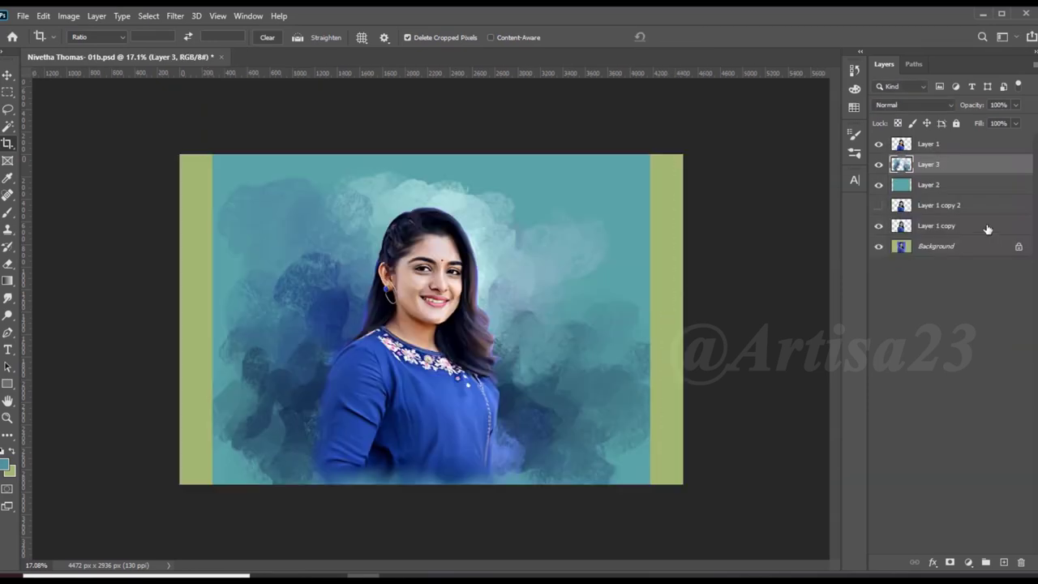
click(965, 184)
key(b)
key(alt+BackSpace)
On Layer 3, darken the lower-left background and around the dress, lightening right of the hair
click(928, 167)
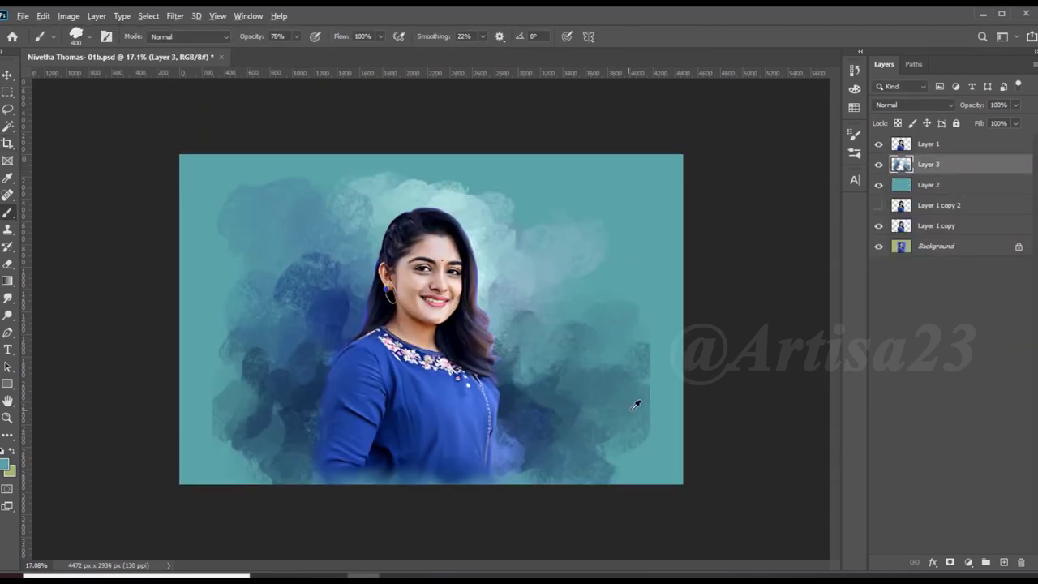
click(626, 431)
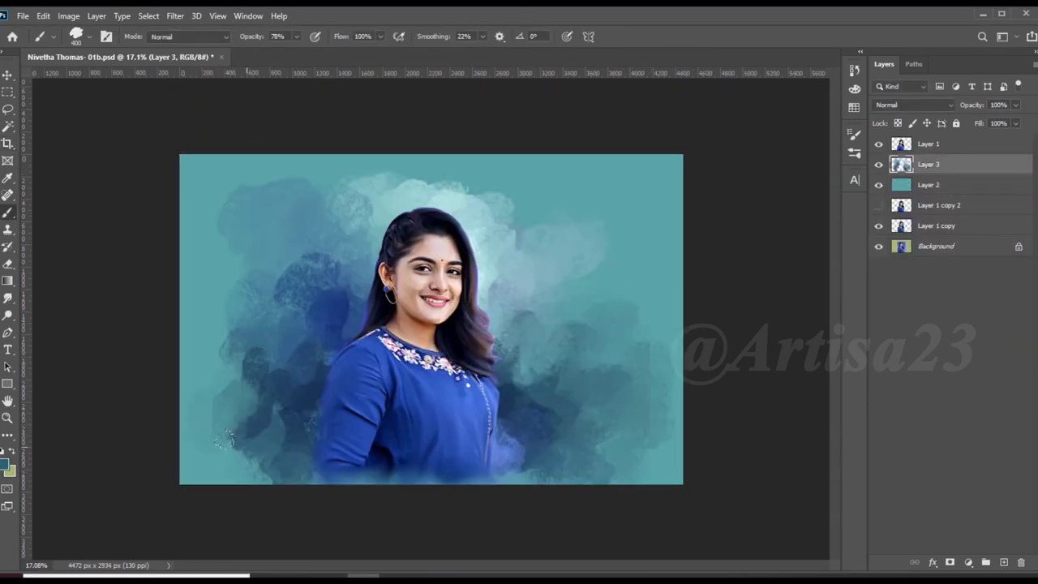
drag(225, 439, 236, 483)
drag(396, 463, 343, 467)
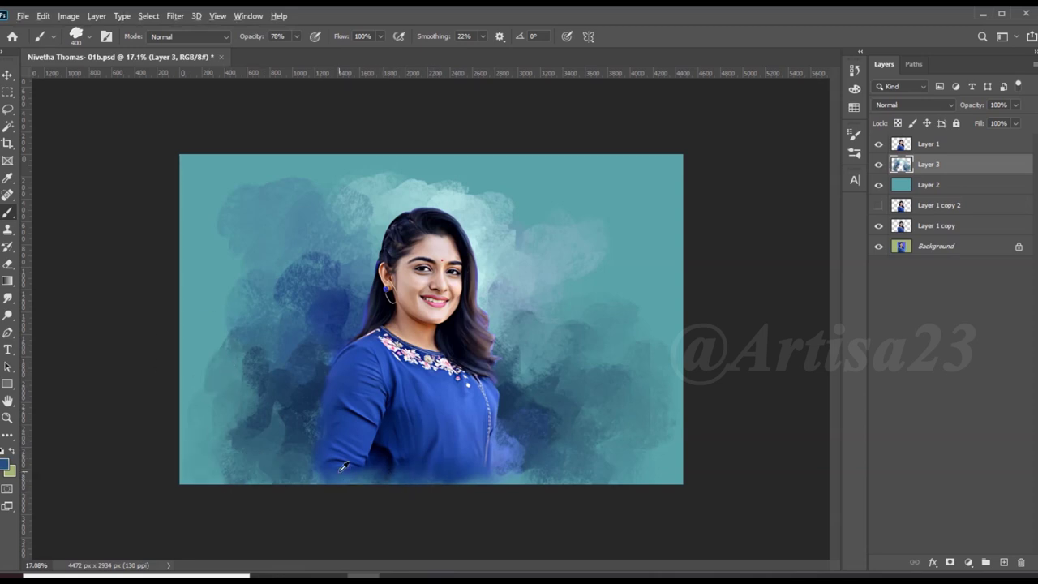
drag(499, 442, 493, 475)
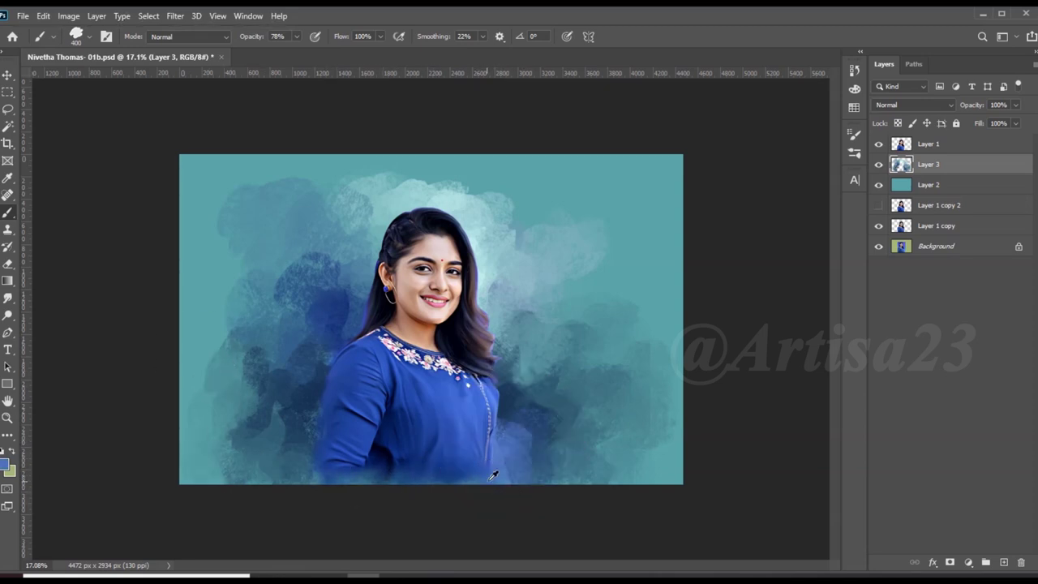
mouse_move(477, 436)
mouse_down()
mouse_move(524, 487)
mouse_move(563, 435)
mouse_move(620, 479)
mouse_move(665, 448)
mouse_up()
drag(631, 317, 505, 284)
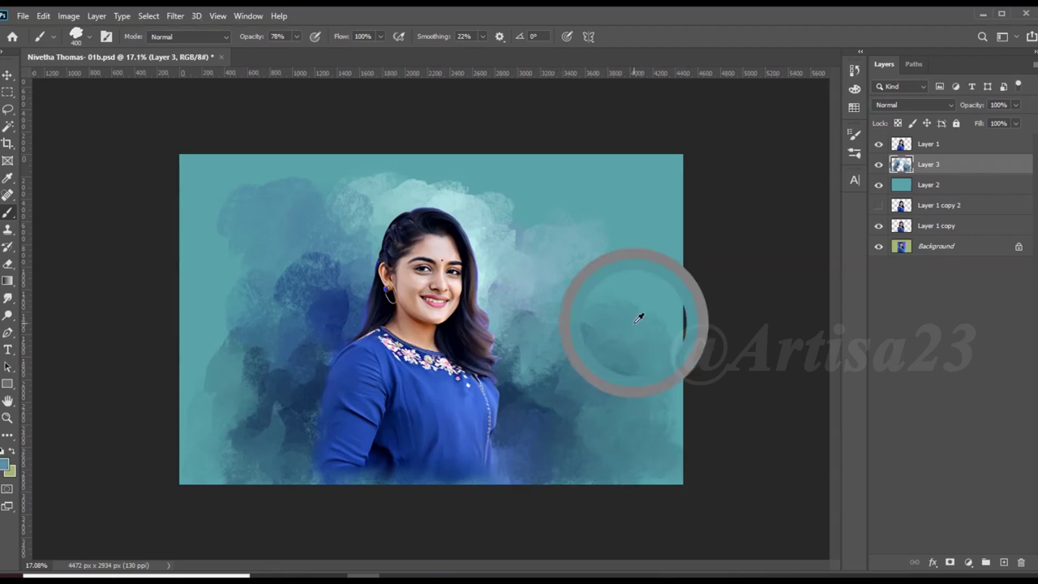
Sample background blues and darken the area left of the hair and the lower-left background
drag(386, 199, 377, 285)
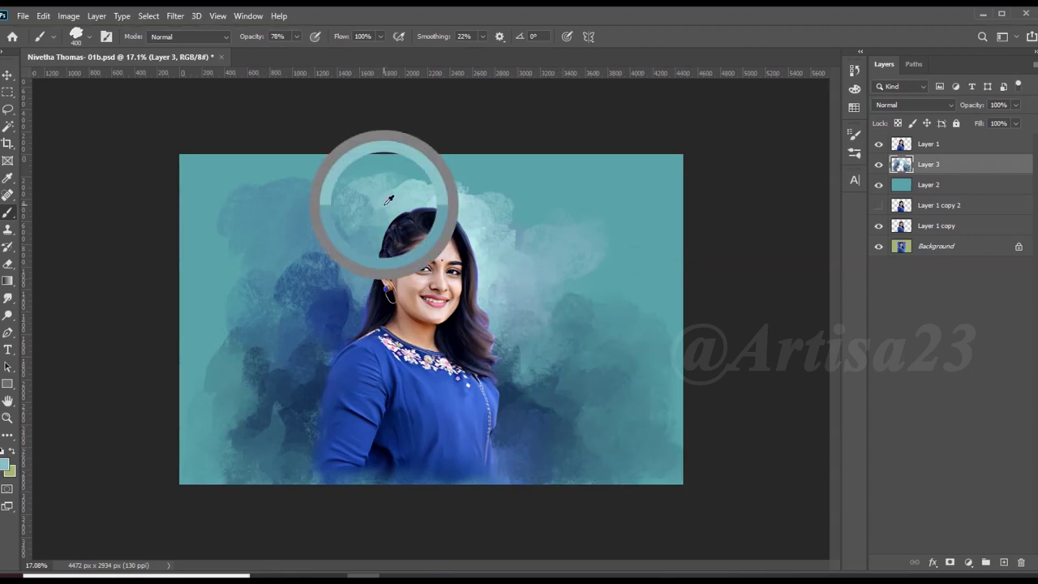
alt+click(412, 168)
mouse_move(357, 174)
mouse_down()
mouse_move(284, 191)
mouse_move(329, 211)
mouse_move(341, 234)
mouse_up()
alt+click(373, 216)
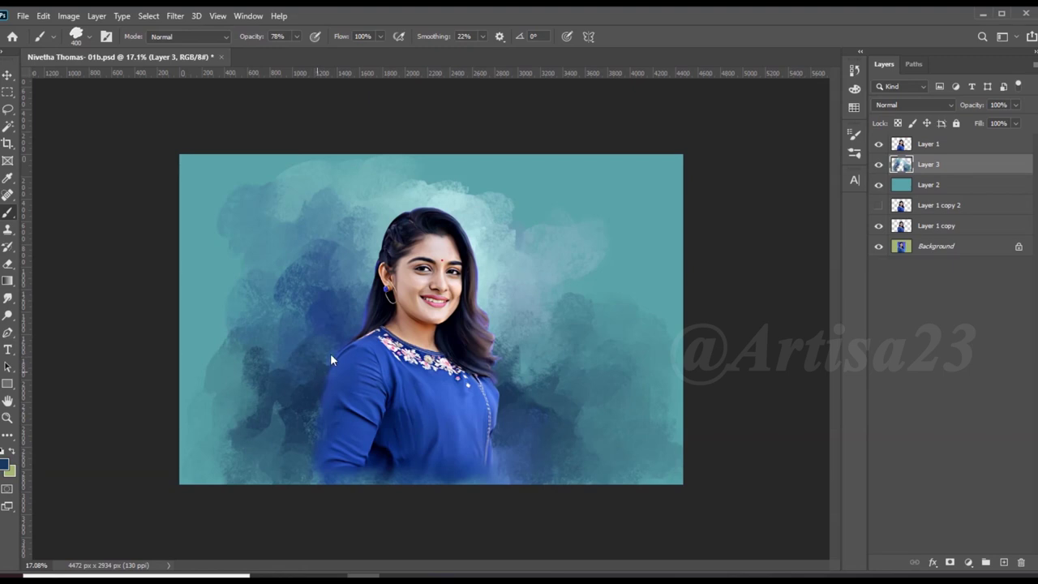
drag(242, 412, 297, 422)
mouse_move(270, 457)
mouse_down()
mouse_move(207, 414)
mouse_move(203, 478)
mouse_up()
drag(232, 348, 199, 308)
Dab sampled dark blue along the left edge, the left background and the lower right
alt+click(271, 420)
drag(198, 430, 213, 384)
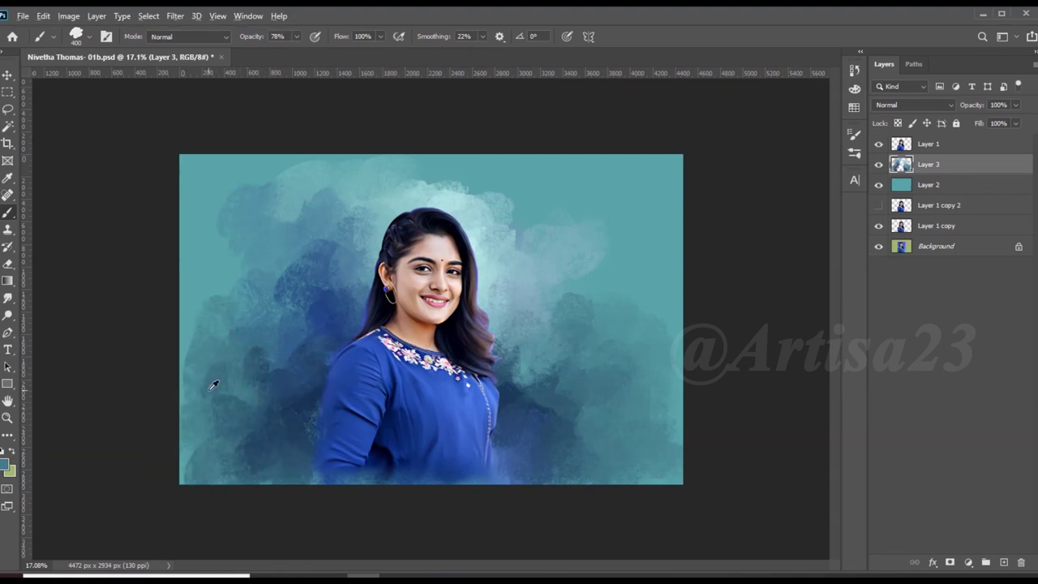
drag(186, 304, 192, 282)
alt+click(294, 200)
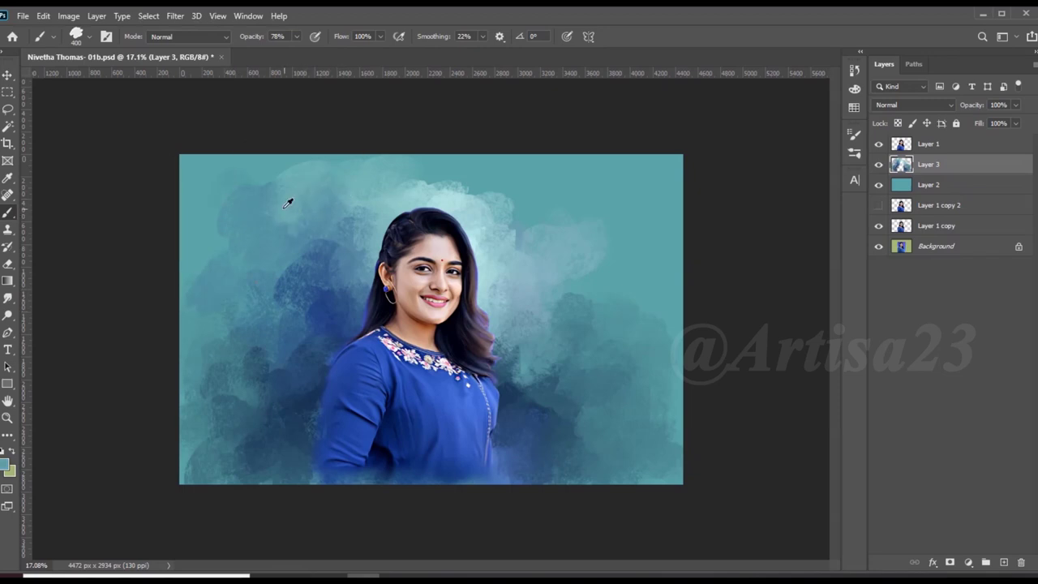
drag(280, 258, 308, 288)
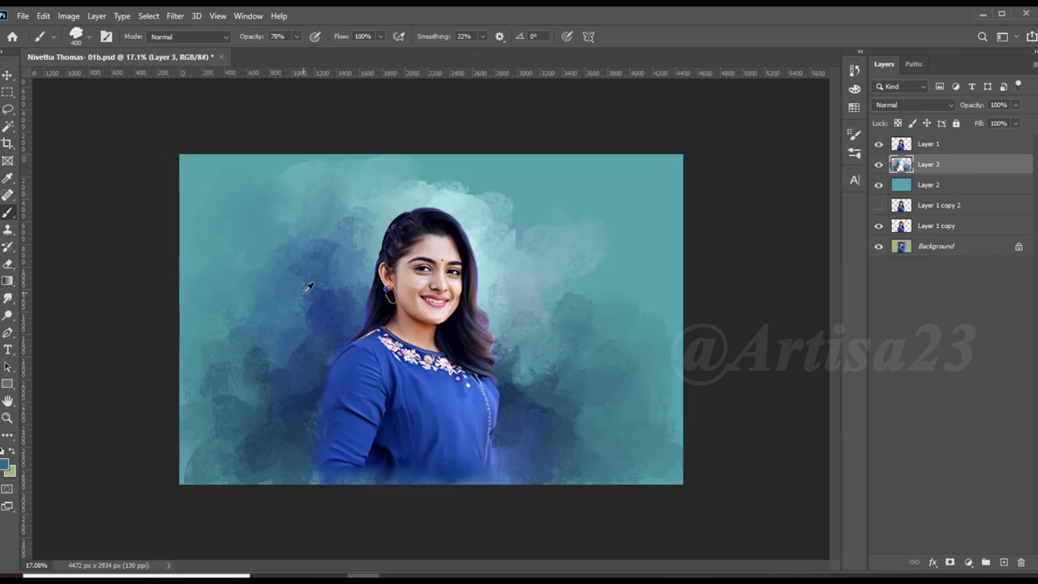
drag(259, 345, 227, 357)
mouse_move(529, 400)
mouse_down()
mouse_move(608, 419)
mouse_move(644, 381)
mouse_up()
drag(600, 438, 673, 389)
Paint purple-magenta strokes beside the hair, blending blue-grey to its right
click(4, 468)
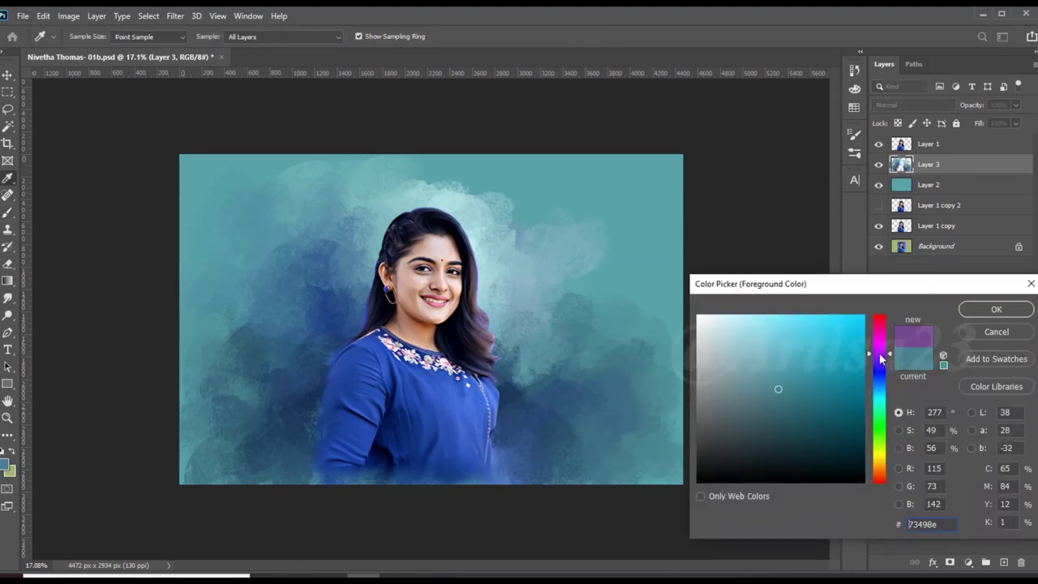
click(882, 349)
click(995, 306)
mouse_move(500, 357)
mouse_down()
mouse_move(544, 324)
mouse_move(546, 290)
mouse_up()
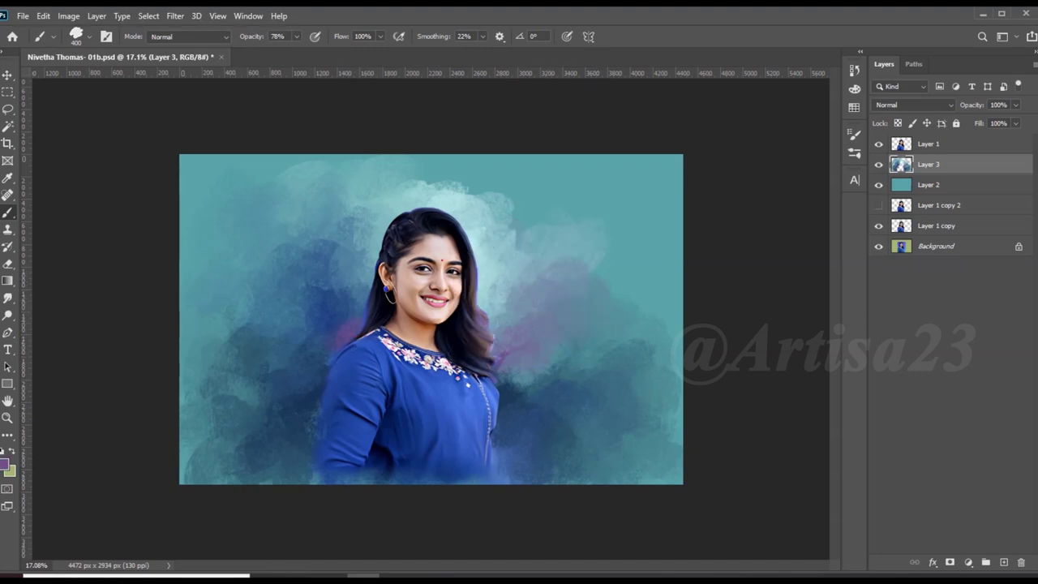
click(5, 465)
mouse_move(531, 328)
mouse_down()
mouse_move(511, 357)
mouse_move(558, 383)
mouse_up()
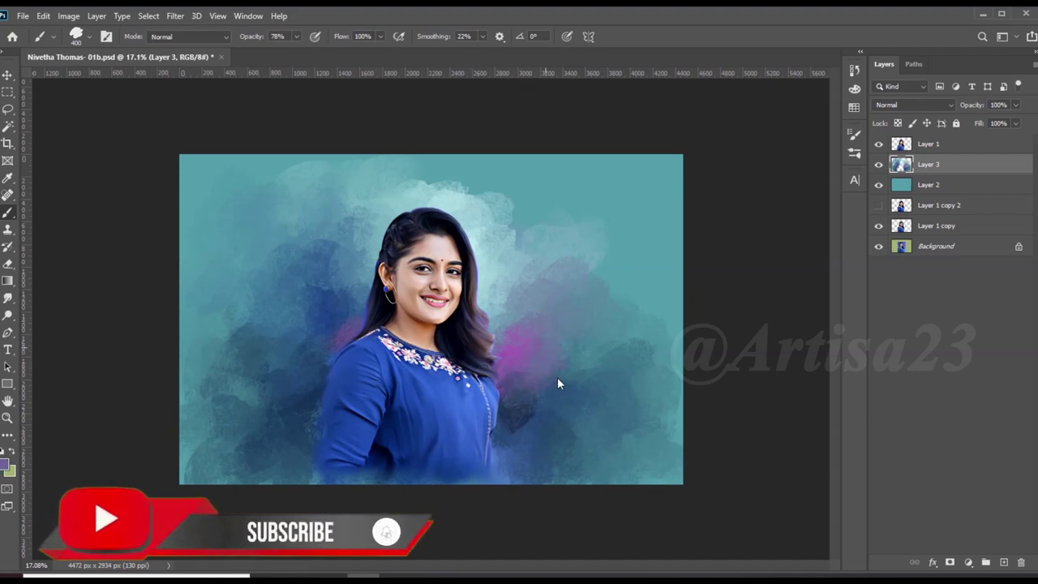
mouse_move(530, 332)
mouse_down()
mouse_move(538, 308)
mouse_move(593, 356)
mouse_up()
drag(529, 232, 522, 192)
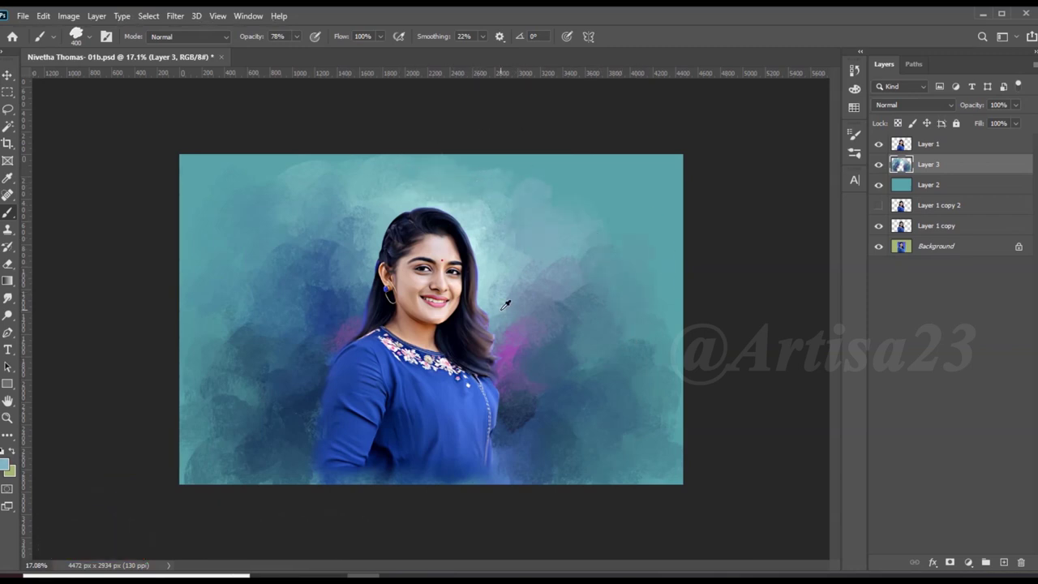
Darken the background beside the arm and right of the dress with navy strokes
drag(297, 403, 289, 380)
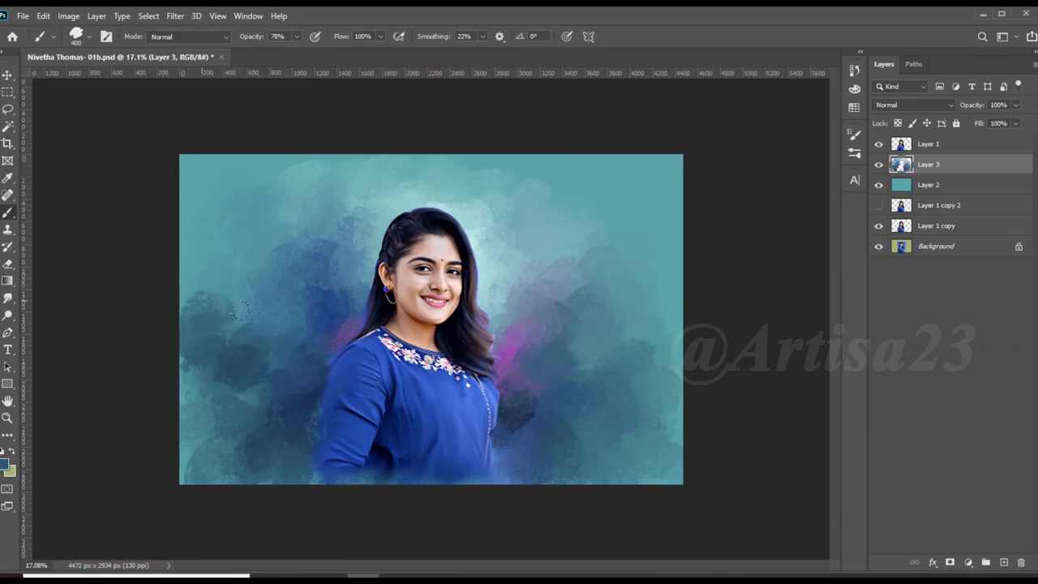
drag(338, 451, 276, 454)
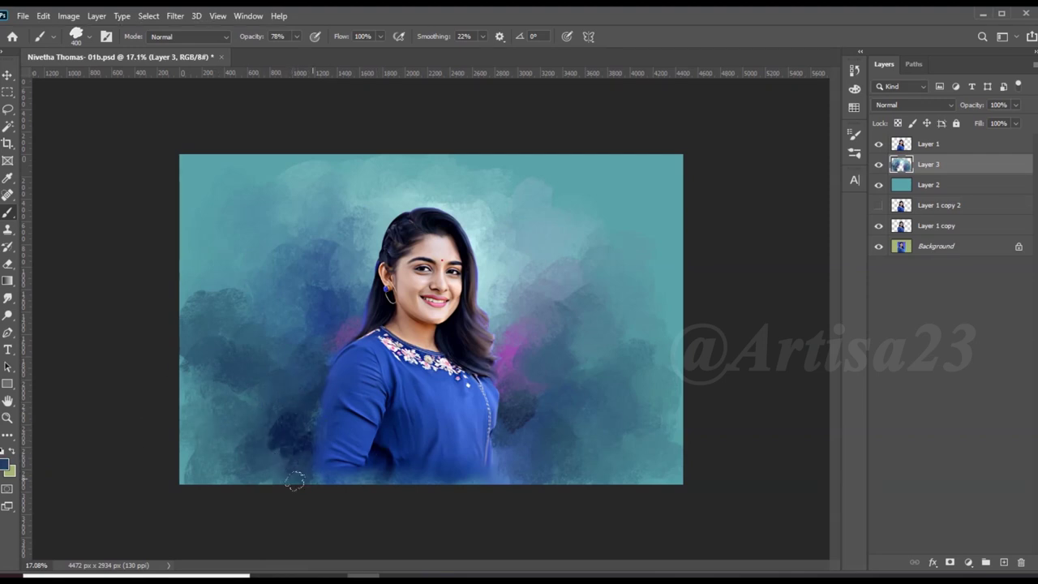
drag(505, 442, 513, 431)
drag(502, 394, 534, 390)
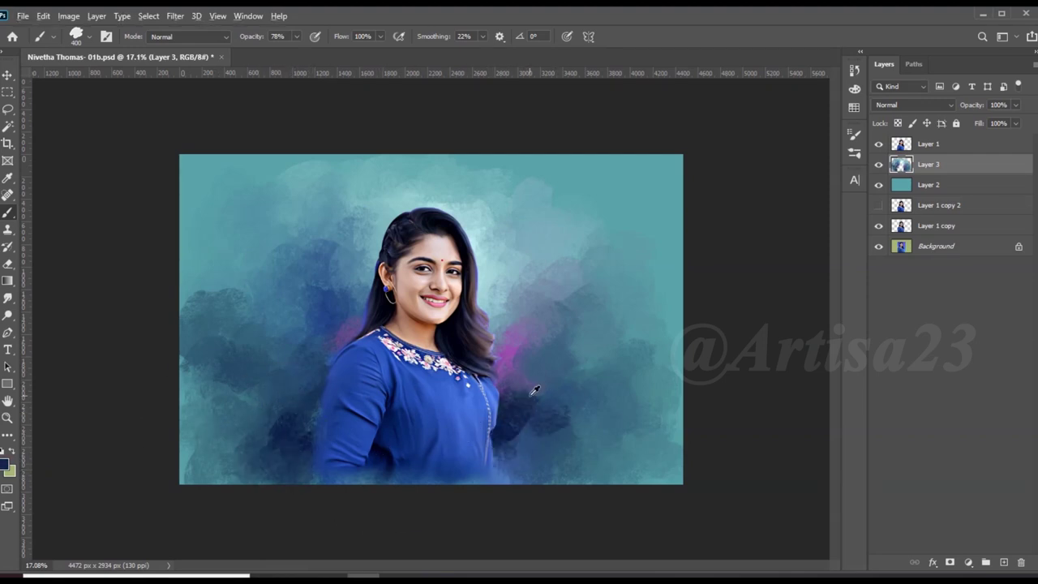
Deepen the dark blue right of the dress
drag(585, 424, 528, 438)
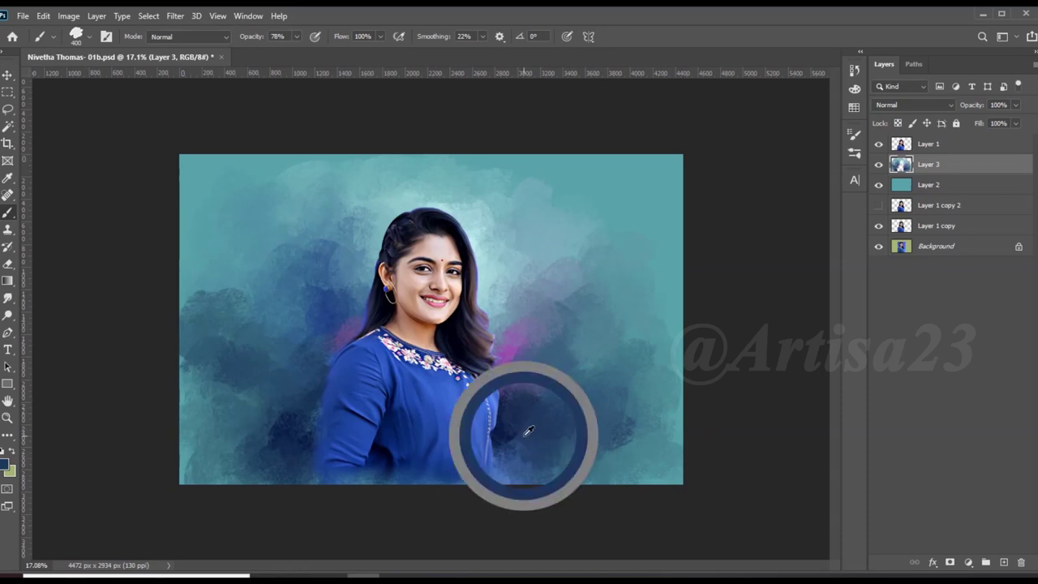
scroll(556, 366, up, 1)
scroll(377, 215, up, 1)
Sample a light cyan and brush soft strokes above the head, then fit the image on screen
alt+click(487, 227)
click(7, 464)
click(996, 309)
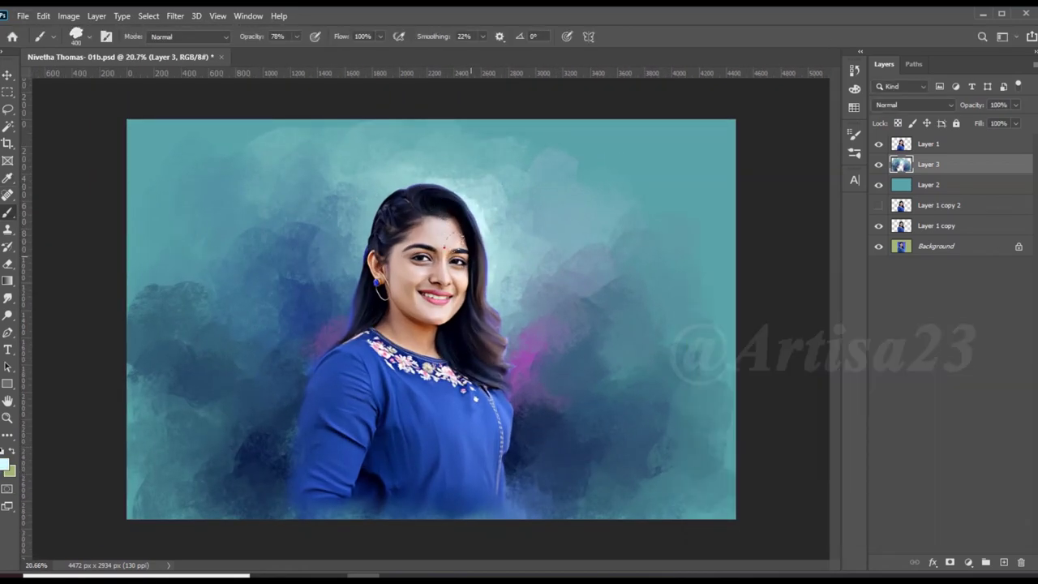
alt+click(464, 188)
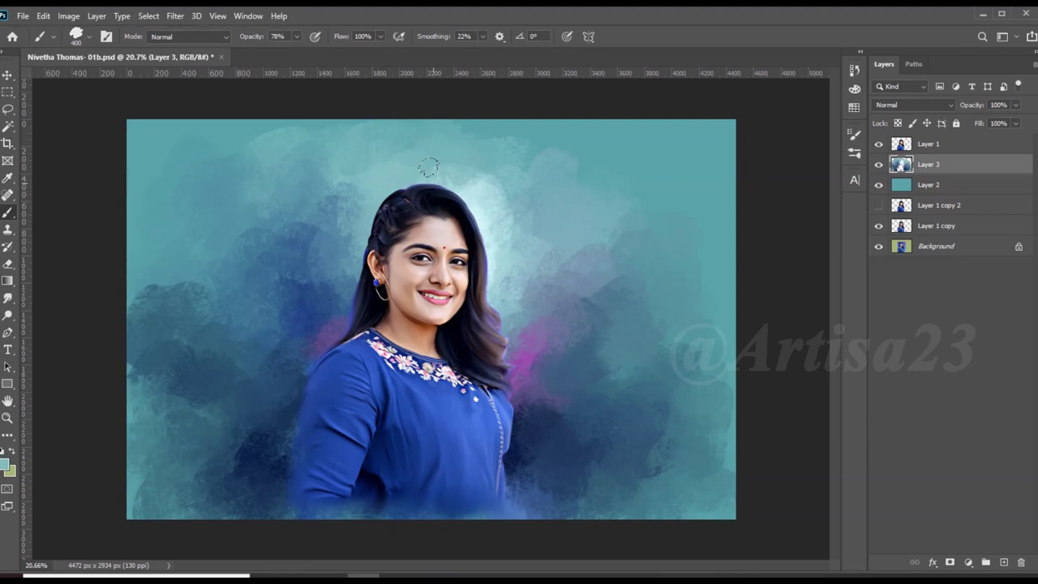
drag(428, 167, 509, 140)
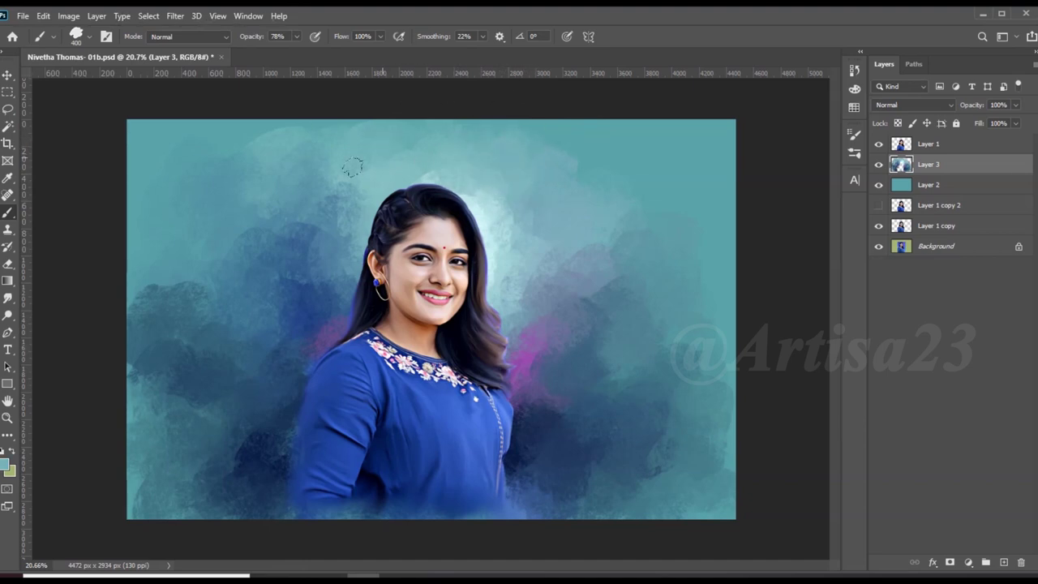
key(ctrl+plus)
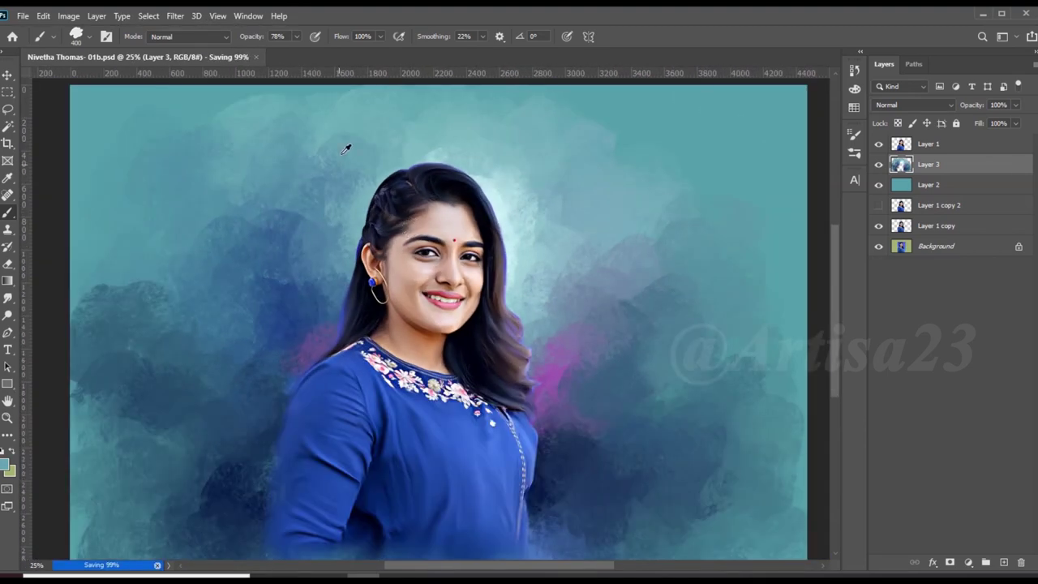
key(ctrl+0)
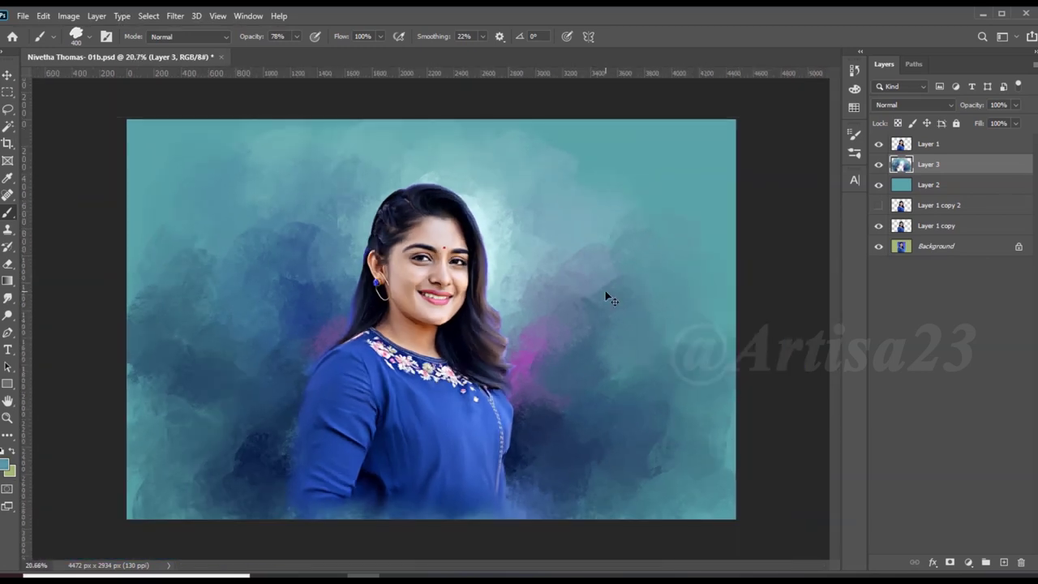
scroll(431, 300, up, 3)
On Layer 1, smudge the cheek at 31% strength with an enlarged brush
key(alt+bracketright)
key(ctrl+0)
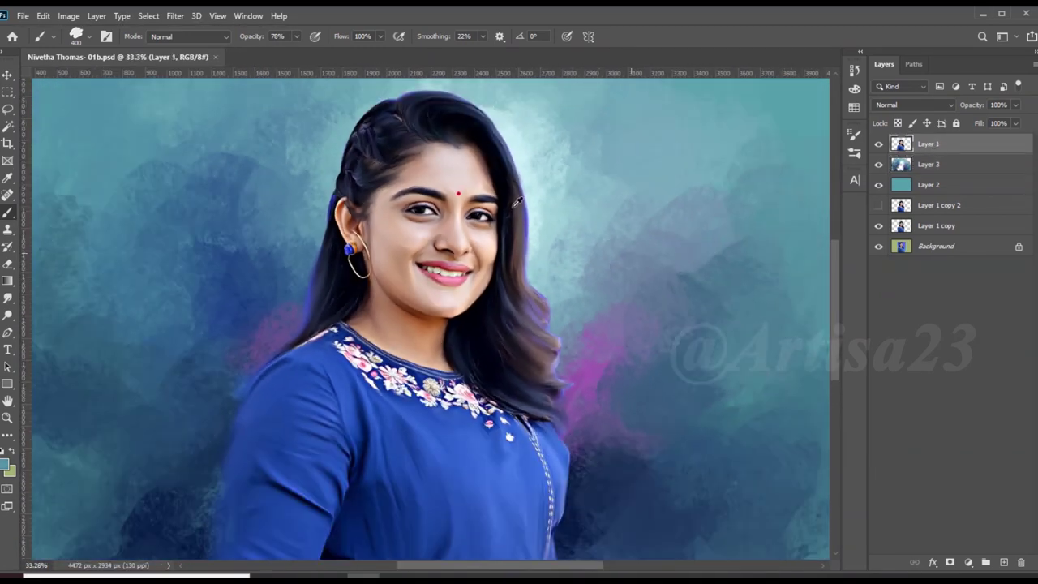
scroll(430, 238, up, 4)
drag(268, 56, 272, 56)
drag(371, 238, 381, 316)
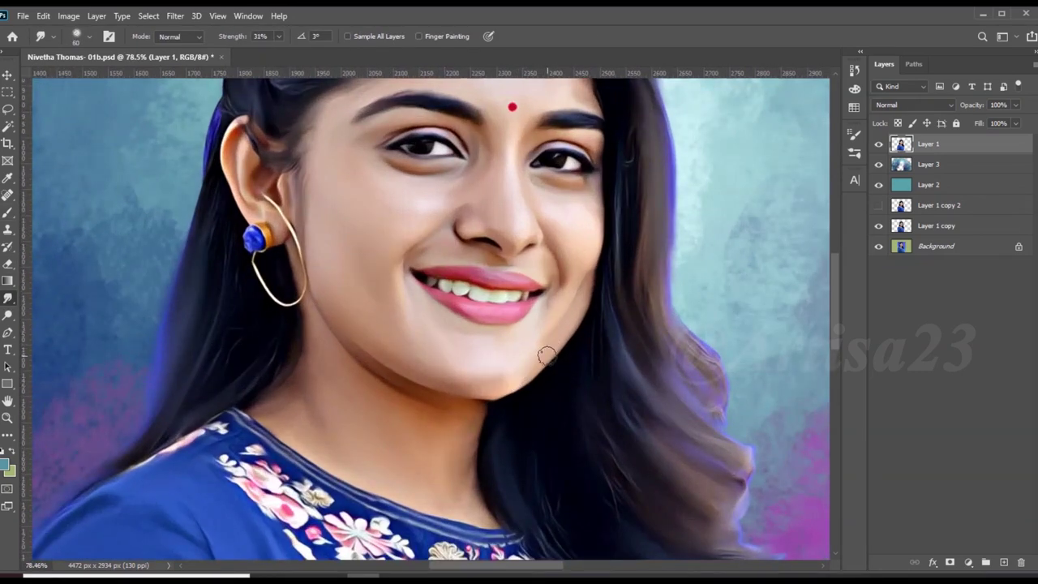
scroll(546, 355, up, 2)
scroll(457, 436, down, 2)
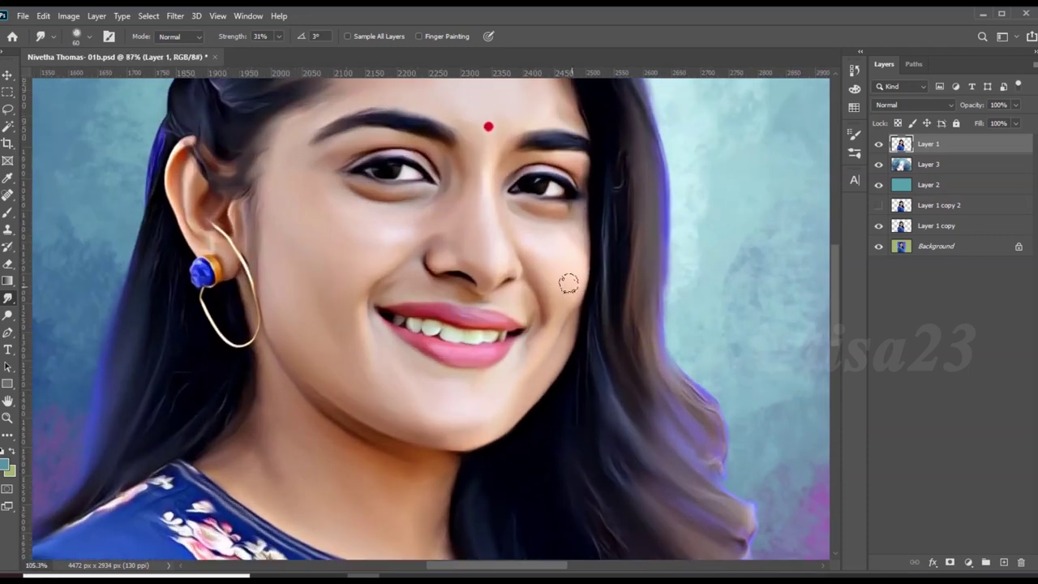
scroll(478, 186, down, 1)
scroll(300, 278, up, 3)
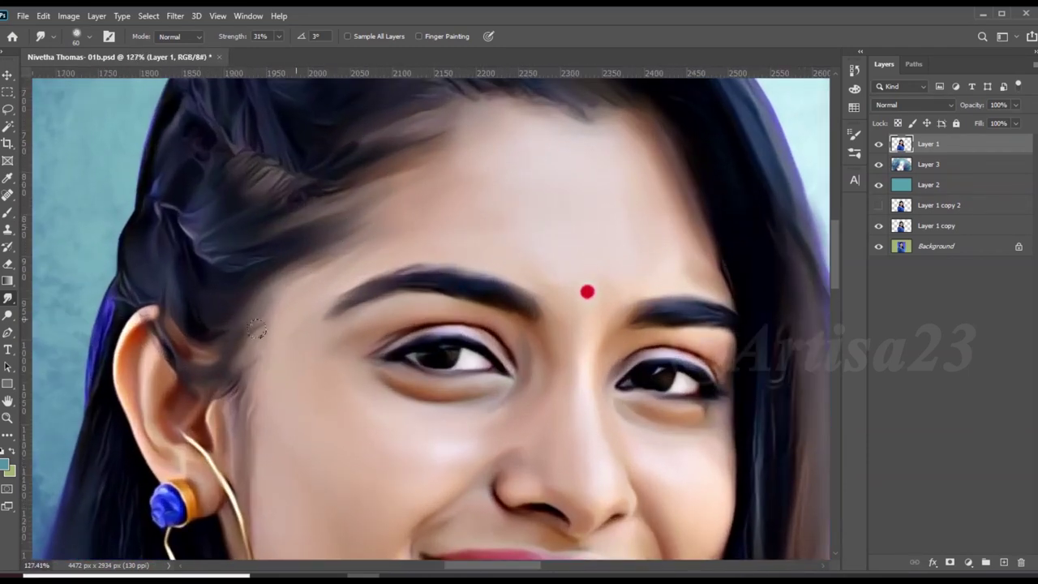
scroll(257, 329, down, 1)
scroll(394, 208, down, 2)
Save the 01b document with Ctrl+S
key(ctrl+s)
scroll(413, 216, up, 2)
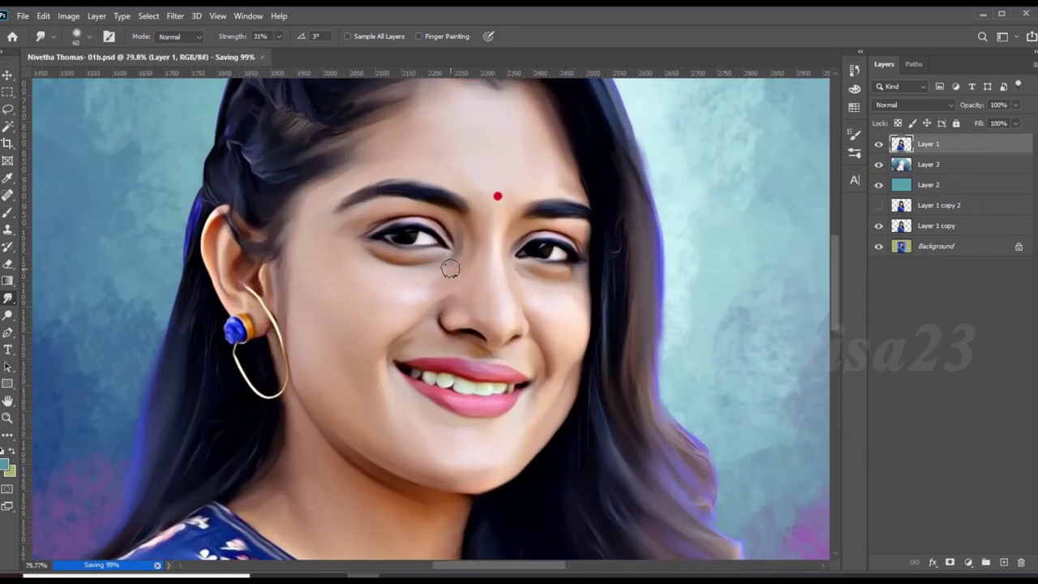
scroll(450, 269, down, 2)
scroll(521, 486, up, 1)
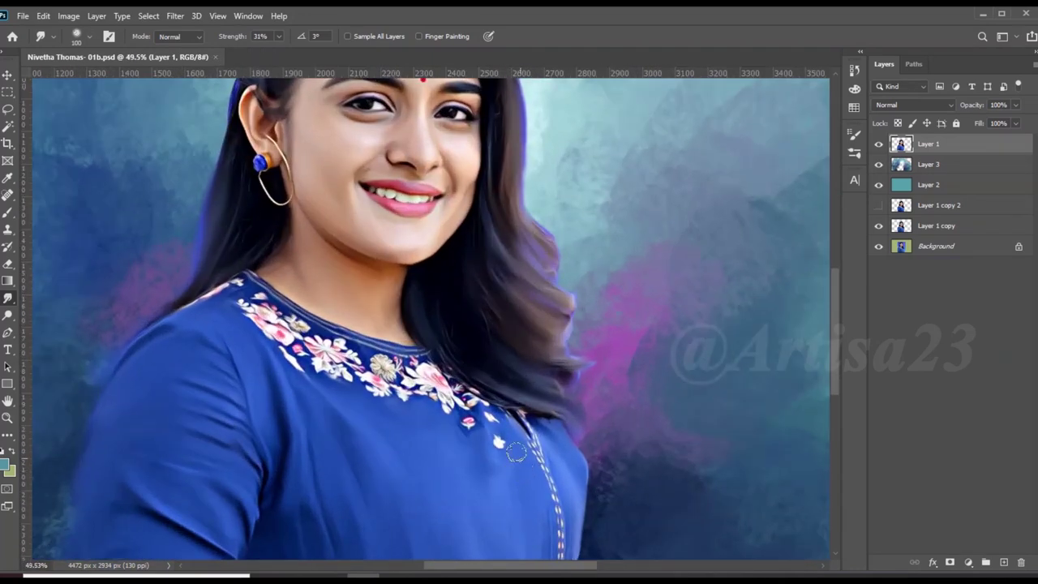
scroll(412, 419, down, 2)
scroll(412, 419, down, 1)
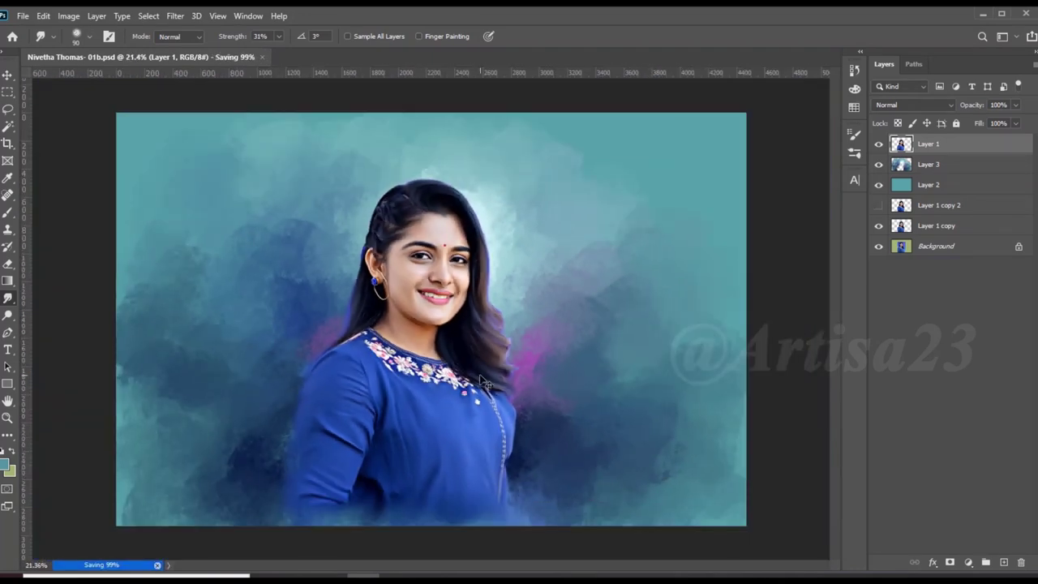
Save the work path as Path 1
click(914, 63)
double_click(908, 85)
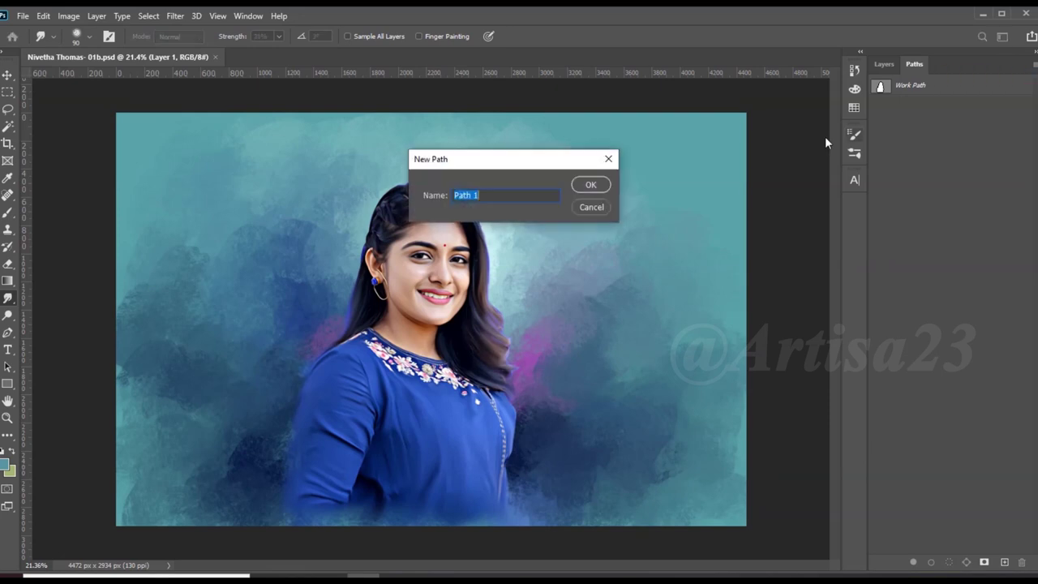
key(Return)
scroll(411, 422, down, 1)
Trace a pen path with curved anchors along the neckline toward the hair
key(p)
scroll(390, 341, up, 10)
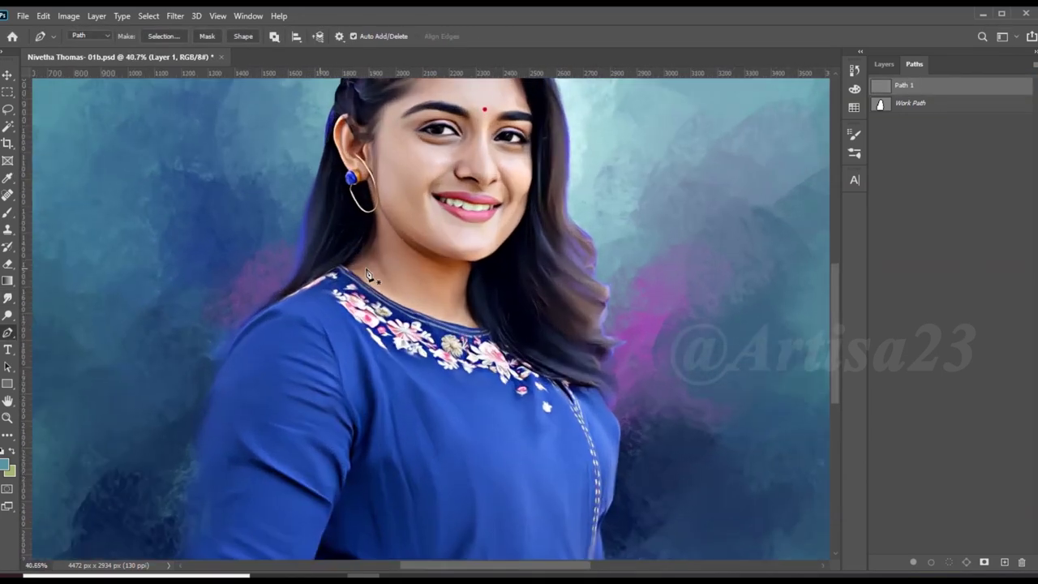
click(300, 258)
mouse_move(400, 337)
mouse_down()
mouse_move(422, 357)
mouse_move(212, 212)
mouse_up()
drag(339, 289, 387, 316)
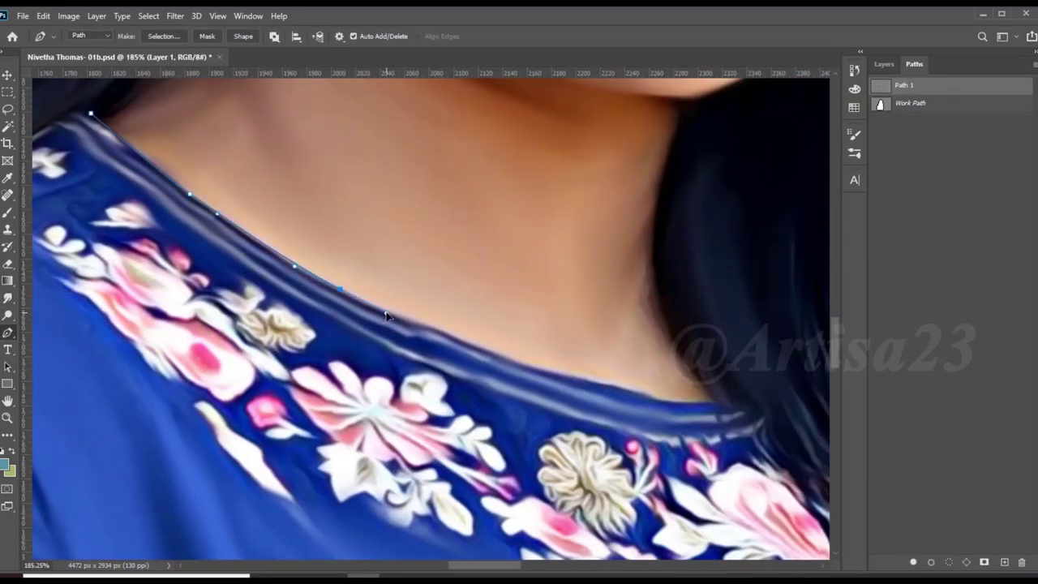
scroll(559, 366, up, 2)
click(638, 390)
click(688, 407)
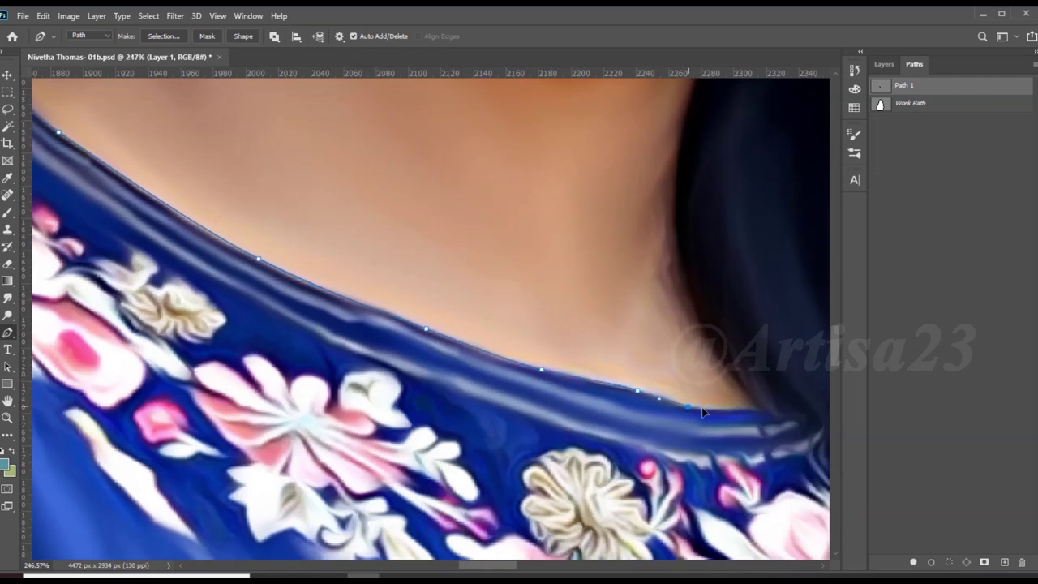
click(755, 413)
scroll(756, 412, down, 2)
click(624, 376)
Extend the path with anchors along one shoulder and down the other
drag(456, 276, 431, 265)
click(496, 309)
click(568, 349)
click(649, 366)
scroll(711, 390, down, 3)
drag(476, 302, 497, 312)
scroll(500, 312, down, 5)
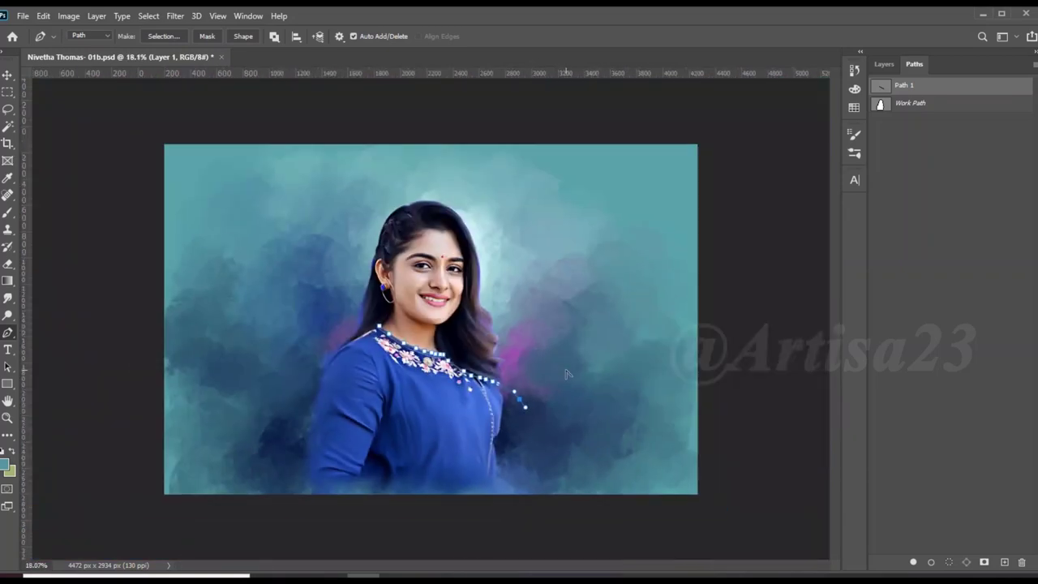
click(522, 464)
click(289, 424)
scroll(289, 424, up, 5)
click(339, 335)
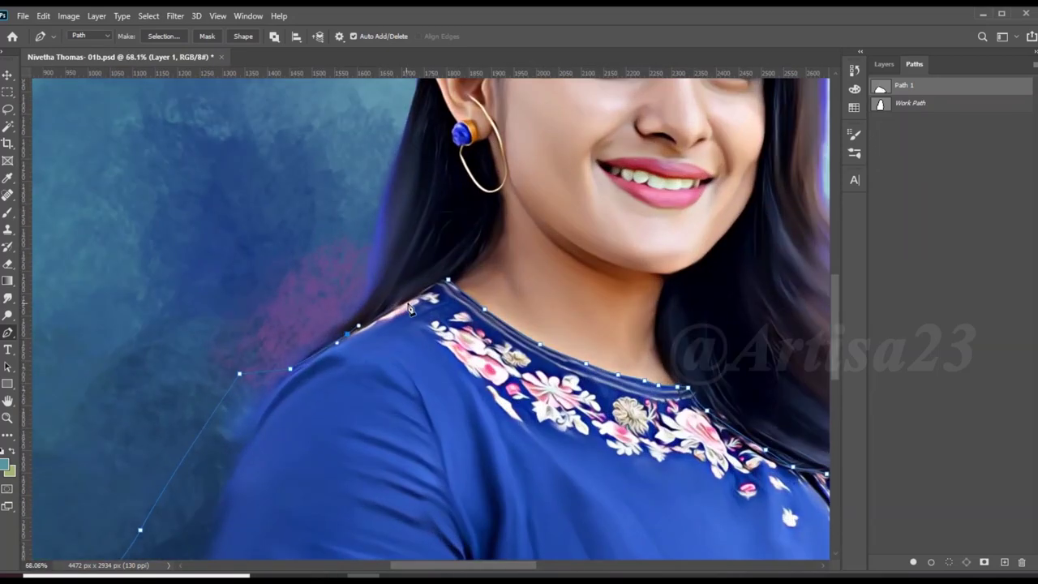
scroll(412, 304, down, 2)
scroll(411, 303, down, 5)
Convert the path around her lower body into a selection
right_click(389, 366)
click(454, 125)
click(884, 63)
Apply Levels to the kurta selection with black input 33 and white input 242
click(68, 15)
click(227, 46)
key(Escape)
click(68, 15)
click(231, 63)
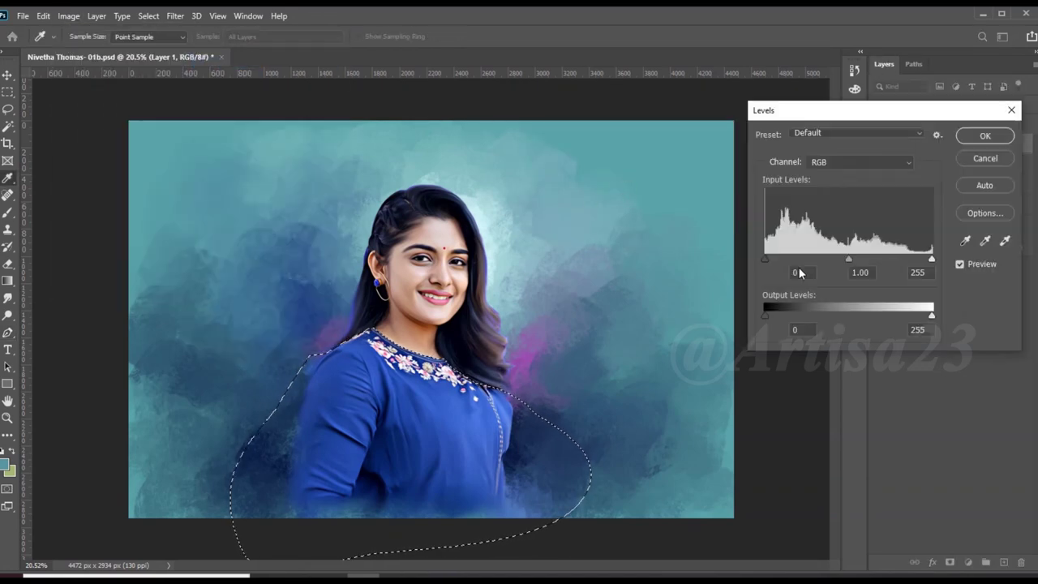
drag(780, 259, 787, 259)
drag(931, 259, 920, 258)
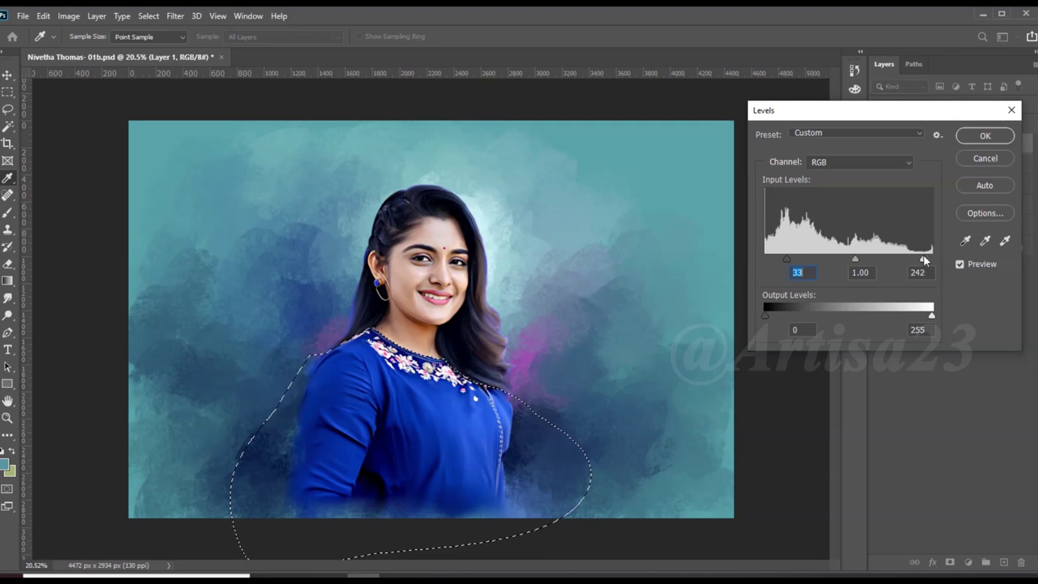
key(Escape)
Apply Brightness/Contrast of 5 and -2 to the selected kurta area
click(68, 15)
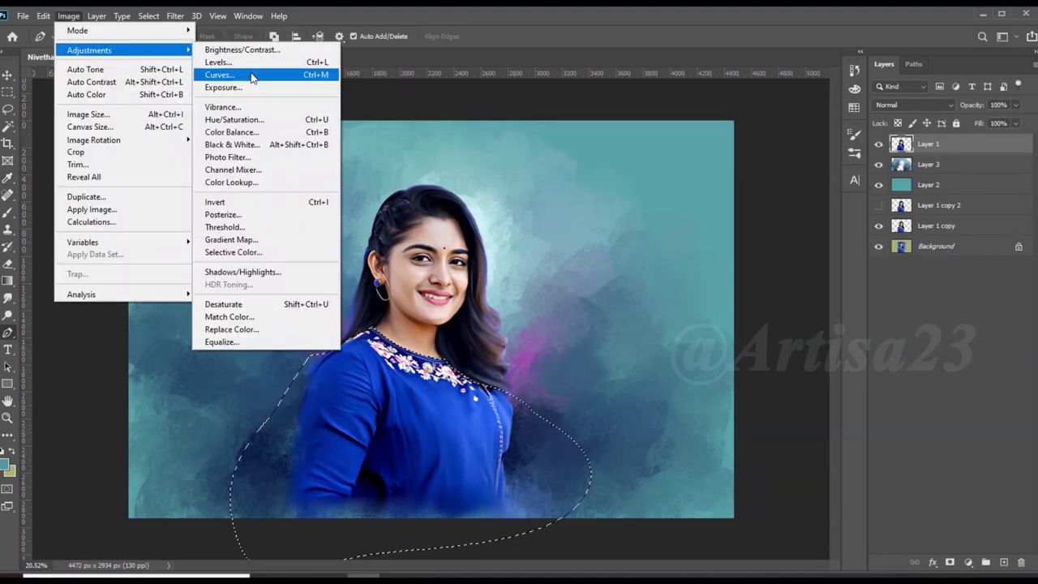
click(220, 72)
key(Escape)
click(69, 15)
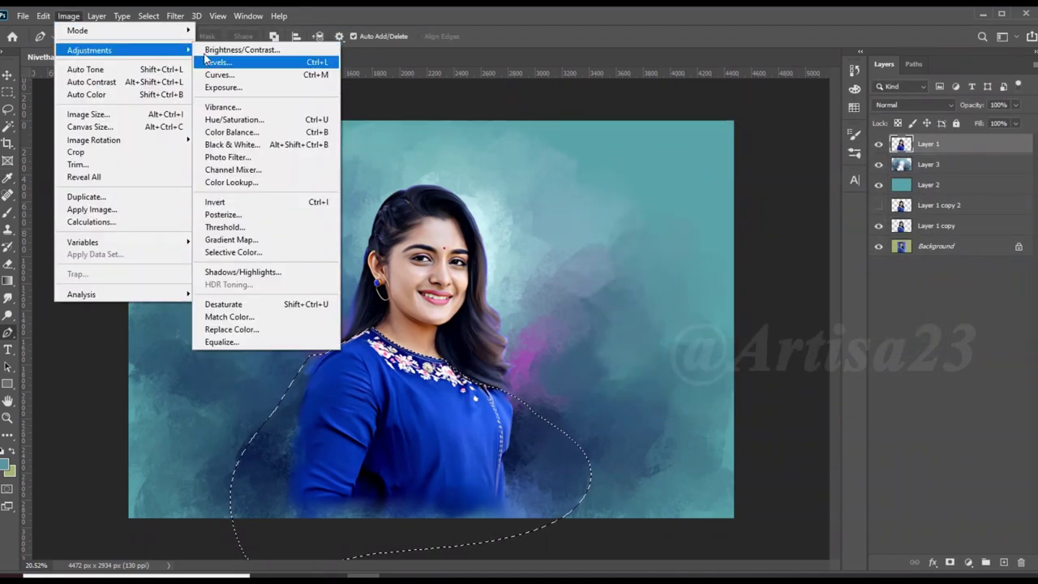
click(243, 47)
drag(613, 162, 604, 163)
drag(614, 199, 599, 199)
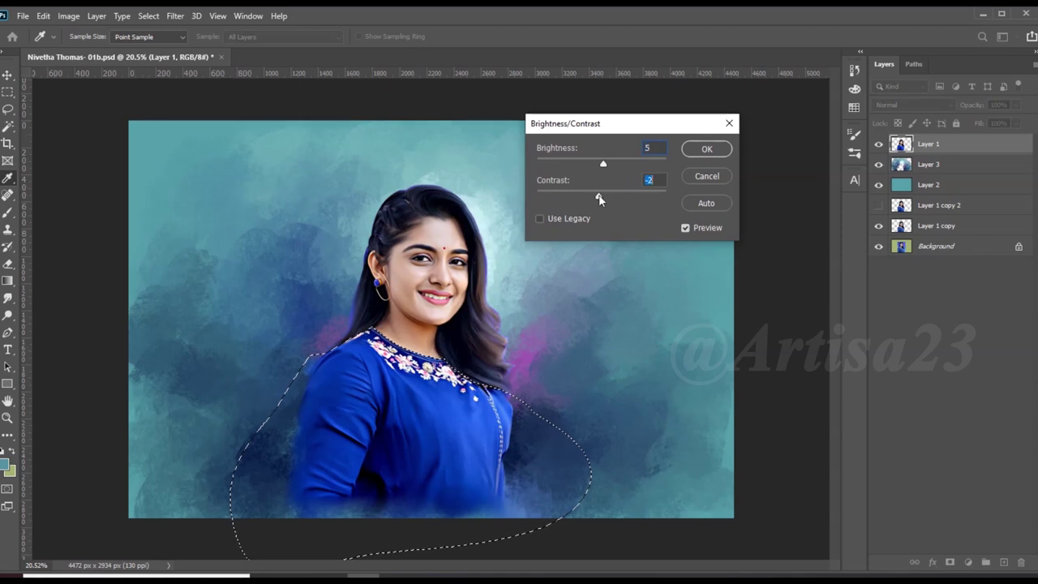
click(729, 123)
Save the document with Ctrl+S and reposition the canvas view
key(ctrl+s)
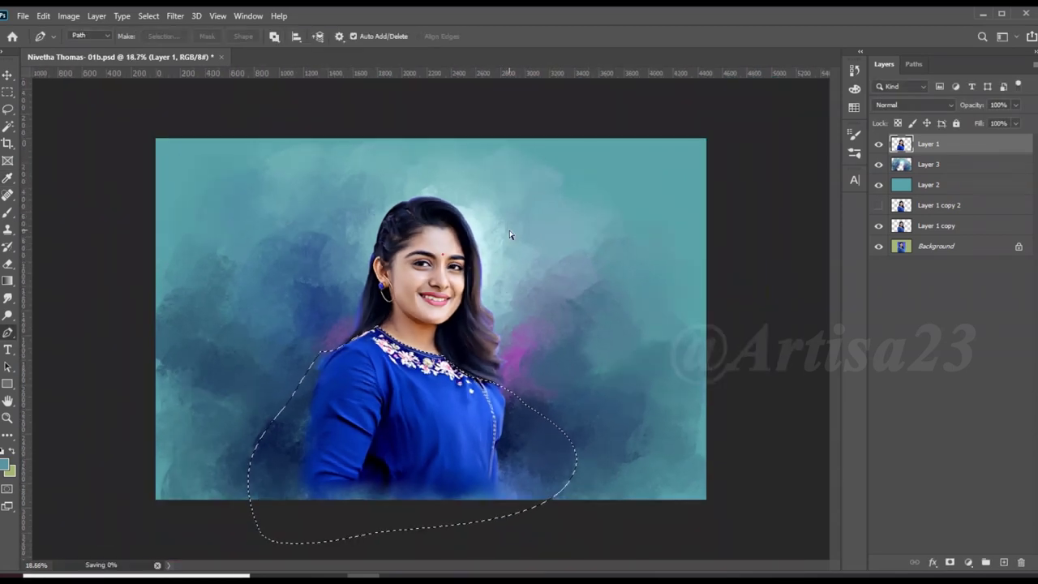
scroll(473, 395, up, 3)
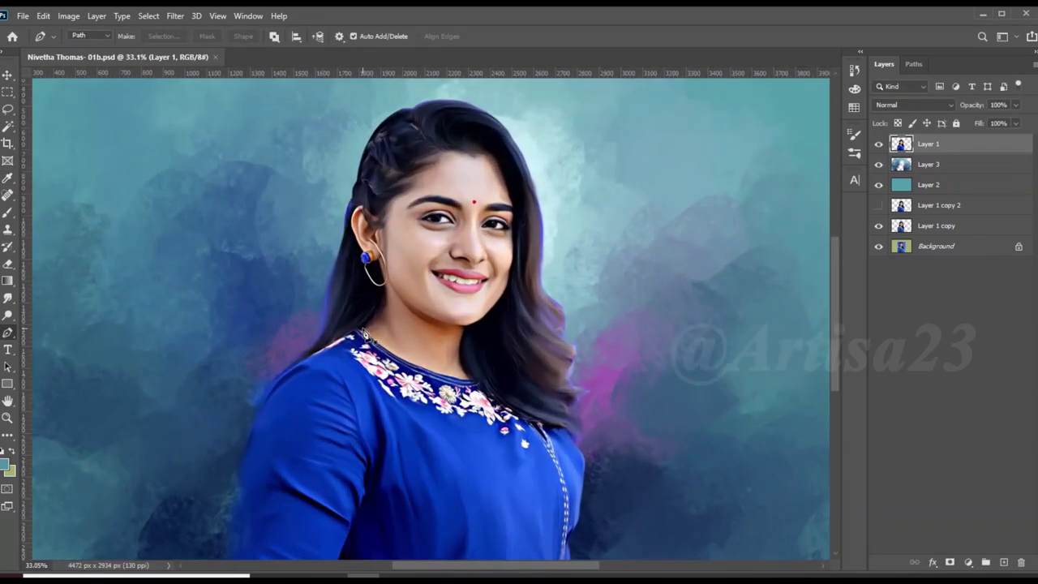
scroll(451, 242, up, 2)
scroll(451, 242, up, 2)
scroll(438, 260, up, 2)
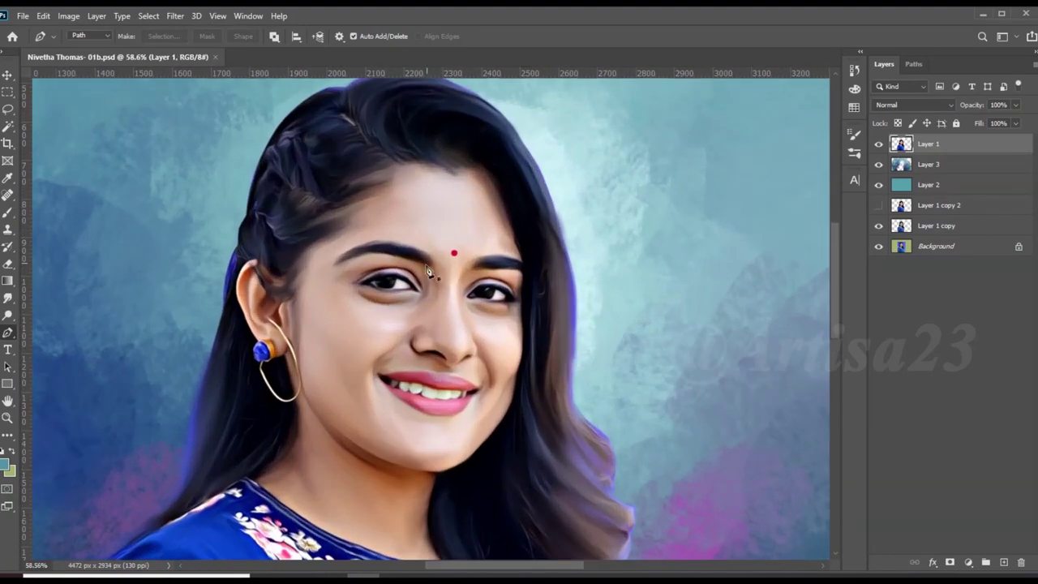
scroll(409, 330, up, 1)
key(r)
scroll(347, 278, down, 2)
scroll(429, 181, up, 1)
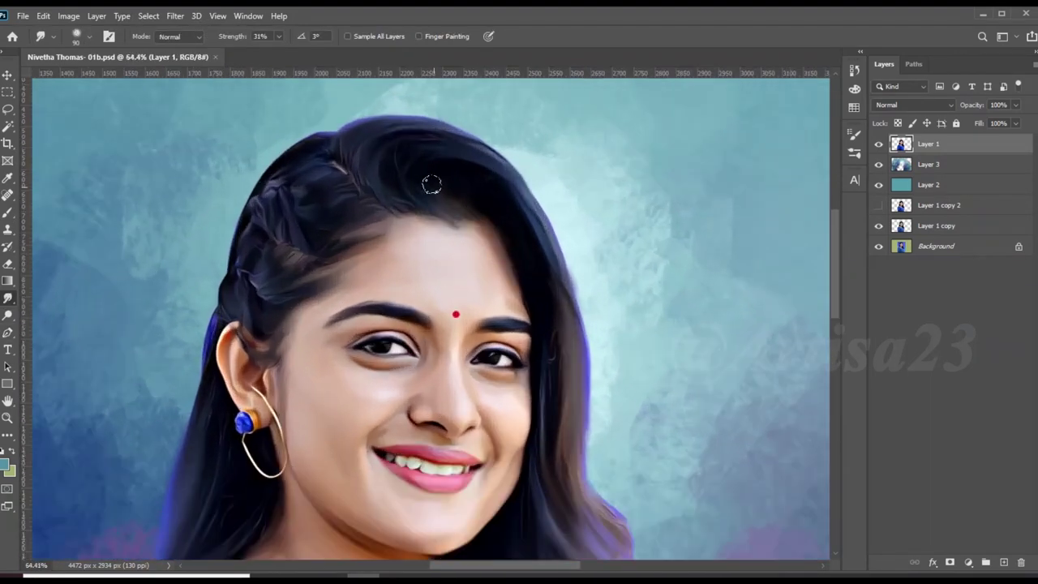
scroll(429, 181, down, 1)
Add a new empty layer named Hair 1 above Layer 1
click(1004, 562)
double_click(931, 146)
text(Hair 1)
key(Return)
scroll(505, 208, down, 3)
Save the document as a new 01 version file
click(22, 15)
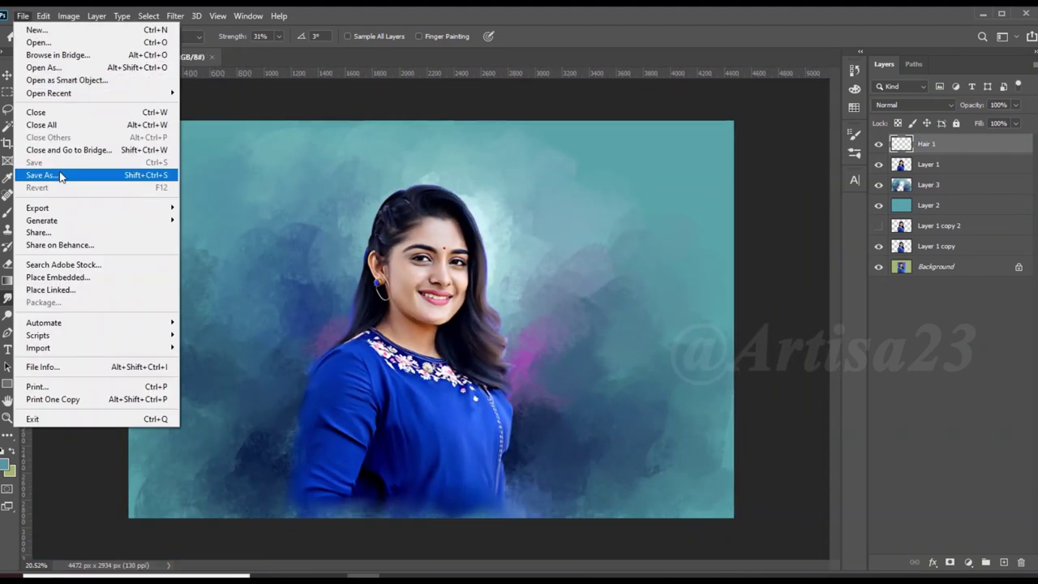
click(61, 176)
click(151, 97)
click(394, 403)
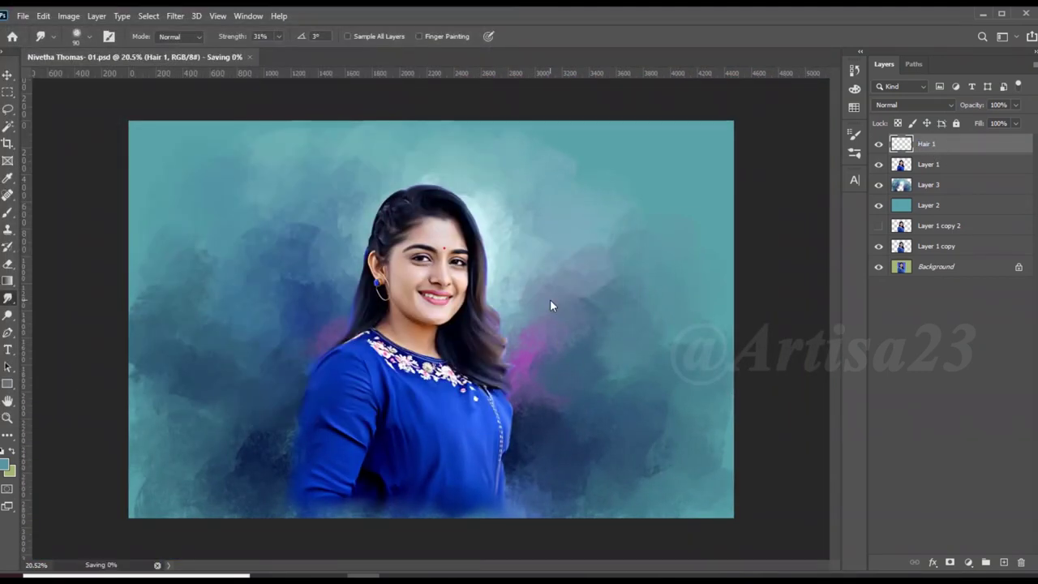
Select the Brush tool with a Hard Round preset
click(8, 213)
key(F5)
click(669, 128)
click(763, 227)
key(F5)
scroll(454, 174, up, 2)
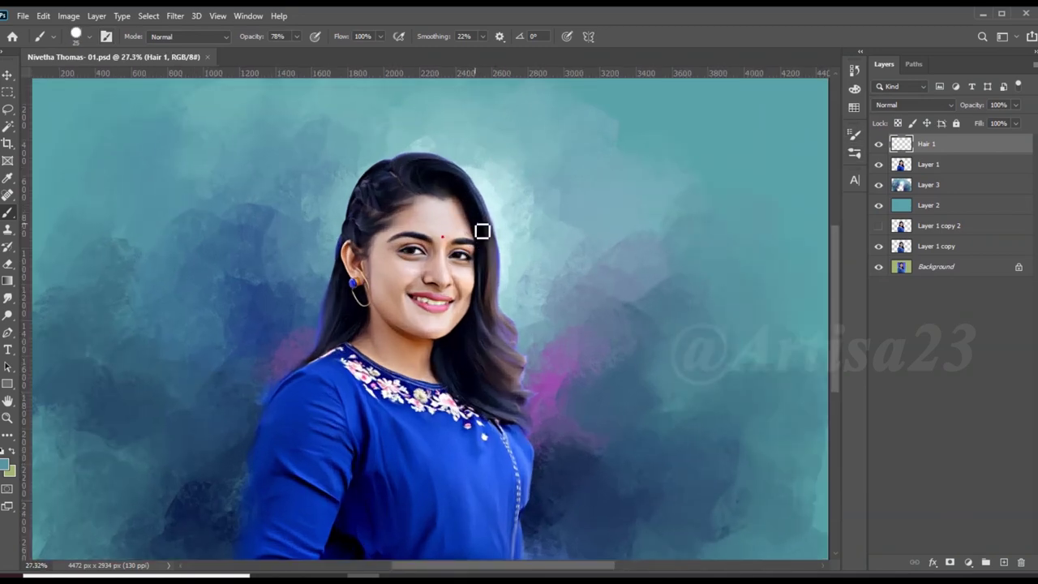
Paint thin strands along the hair's right edge and curving over the crown
scroll(468, 182, up, 3)
scroll(468, 183, up, 2)
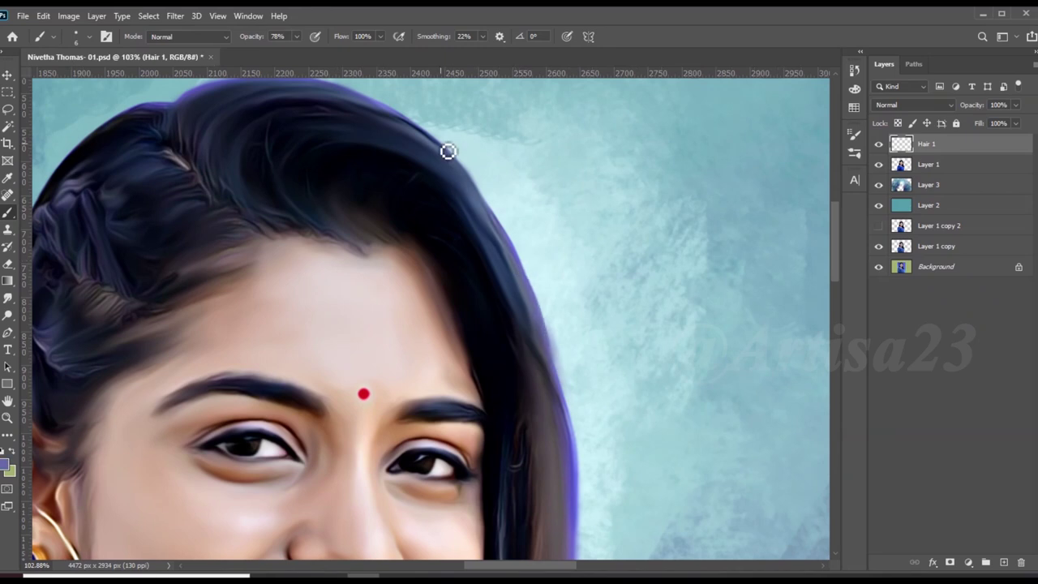
scroll(477, 169, up, 1)
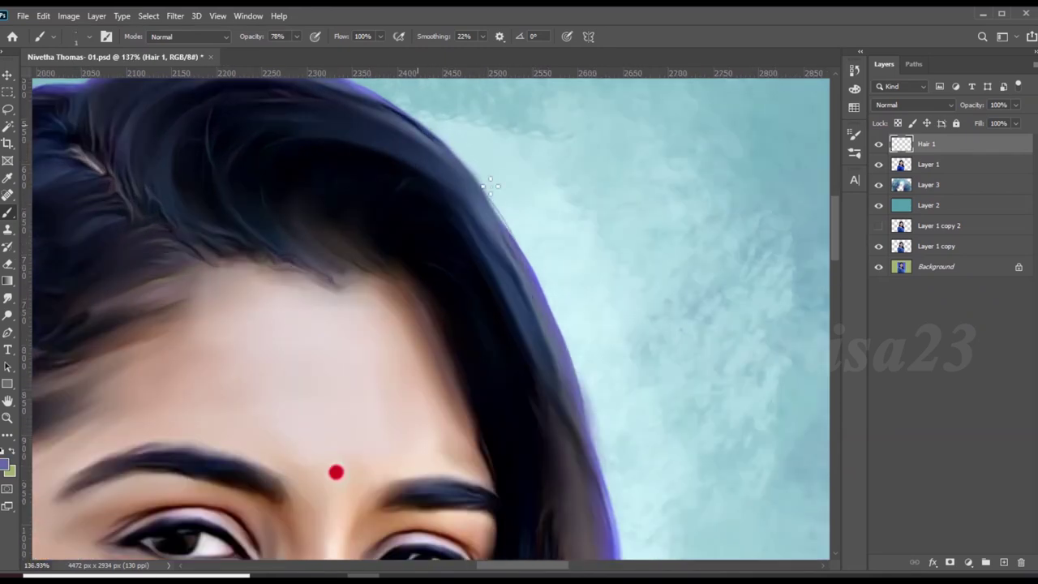
drag(490, 185, 567, 349)
scroll(326, 148, down, 1)
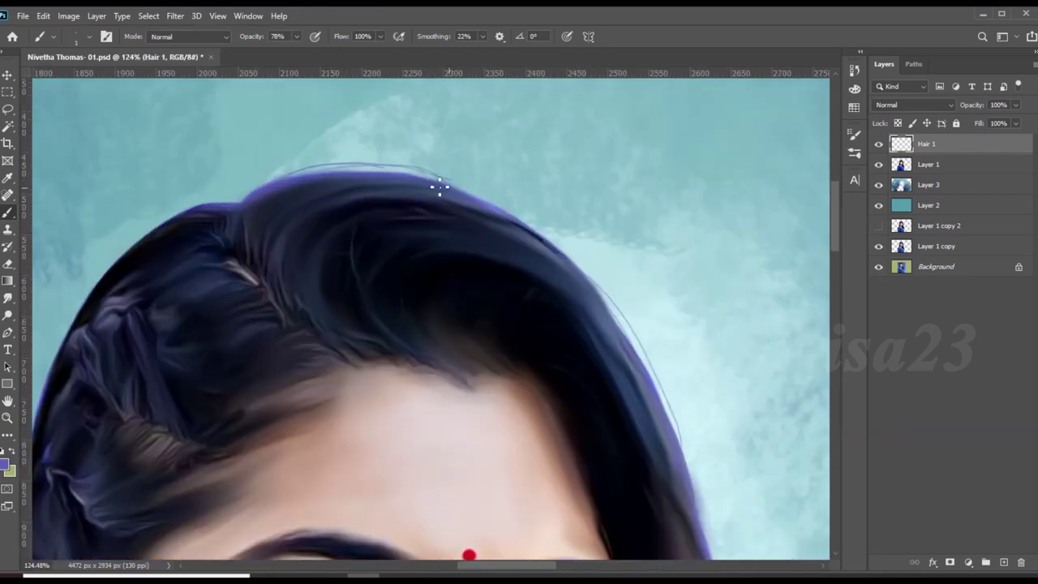
drag(246, 195, 322, 164)
Zoom in and out to inspect the new flyaway strands around the hair
scroll(551, 250, down, 5)
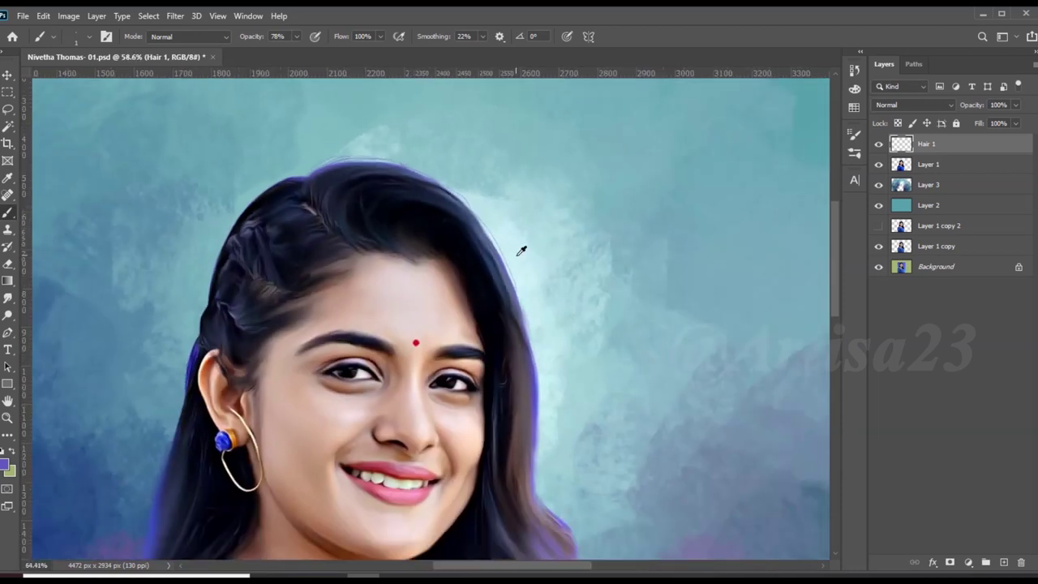
scroll(521, 248, up, 3)
scroll(459, 197, down, 2)
scroll(464, 191, up, 2)
scroll(464, 192, down, 2)
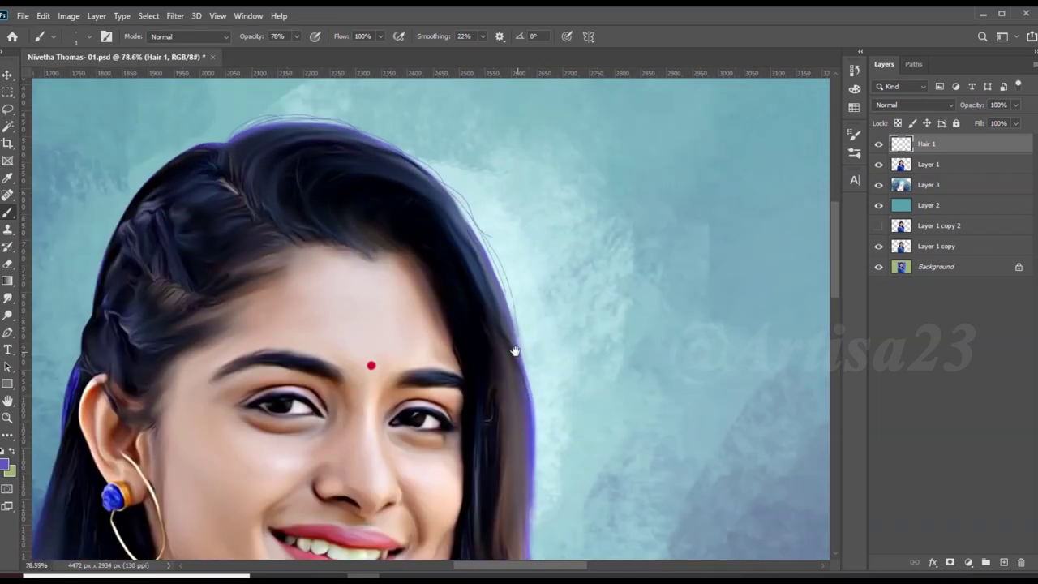
scroll(477, 176, down, 1)
scroll(496, 320, down, 3)
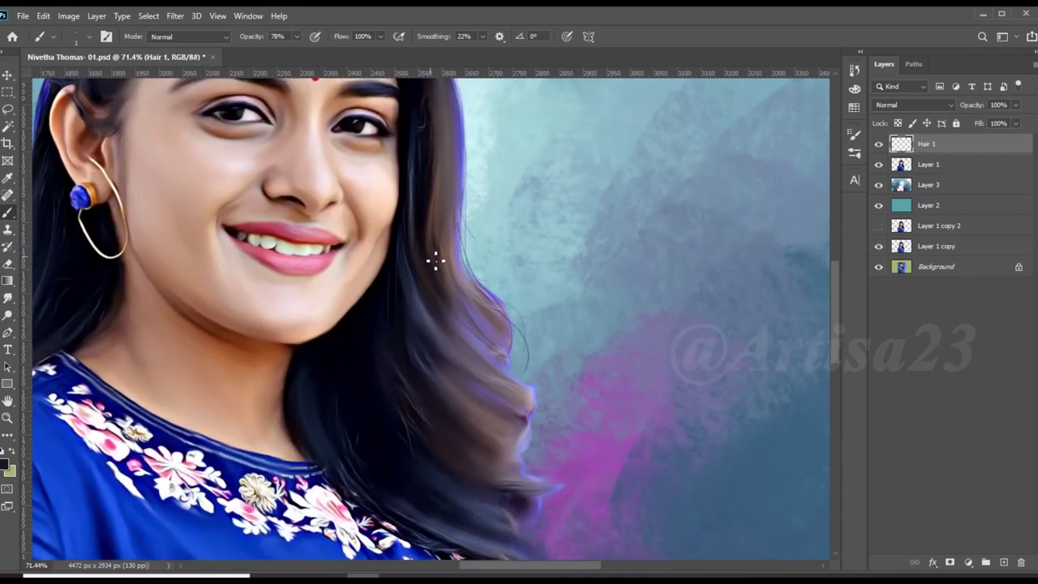
scroll(454, 325, down, 1)
scroll(431, 415, down, 2)
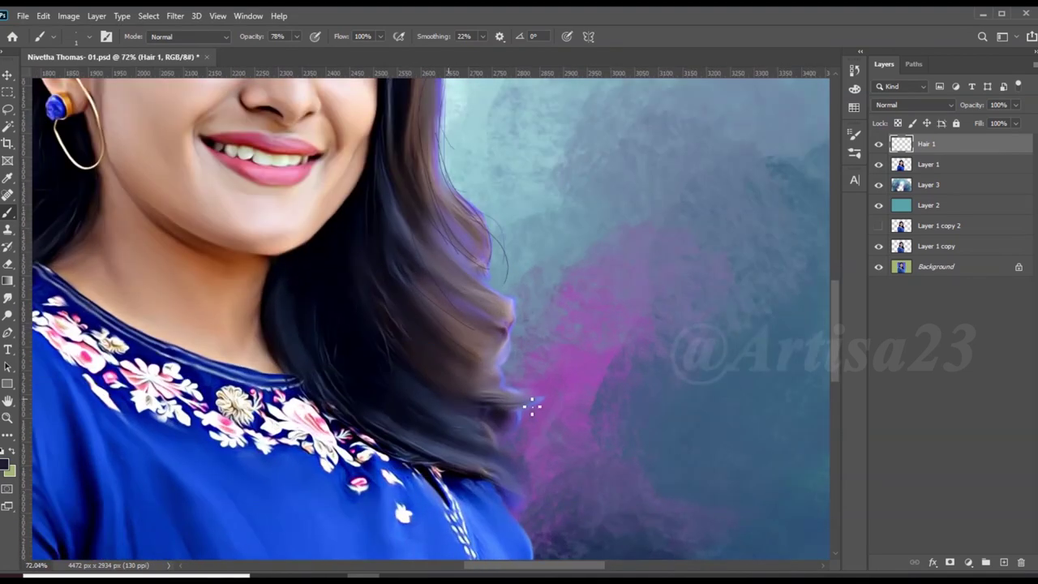
scroll(519, 405, down, 2)
scroll(519, 397, up, 3)
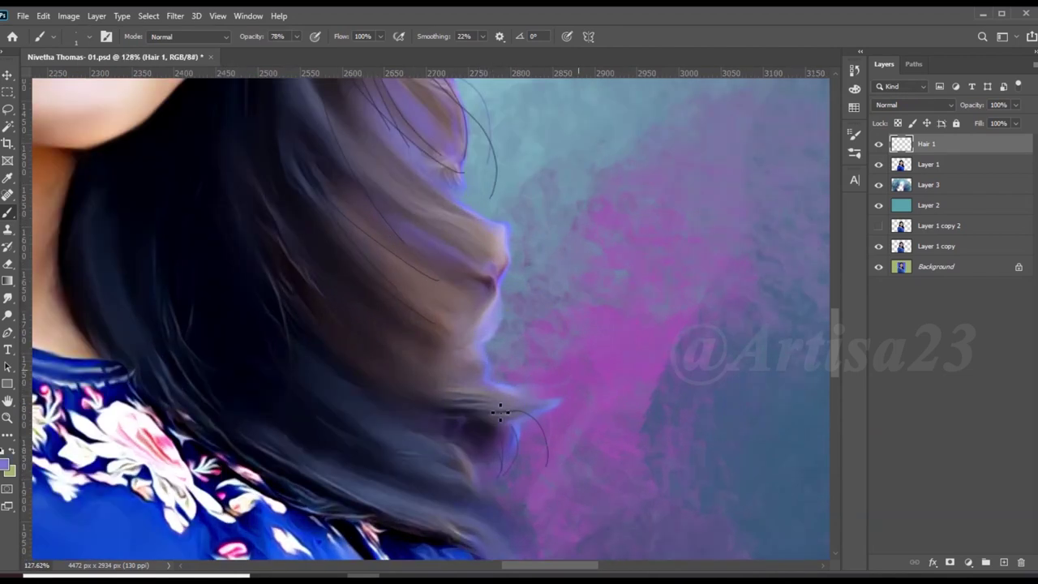
scroll(510, 498, down, 2)
scroll(503, 378, up, 1)
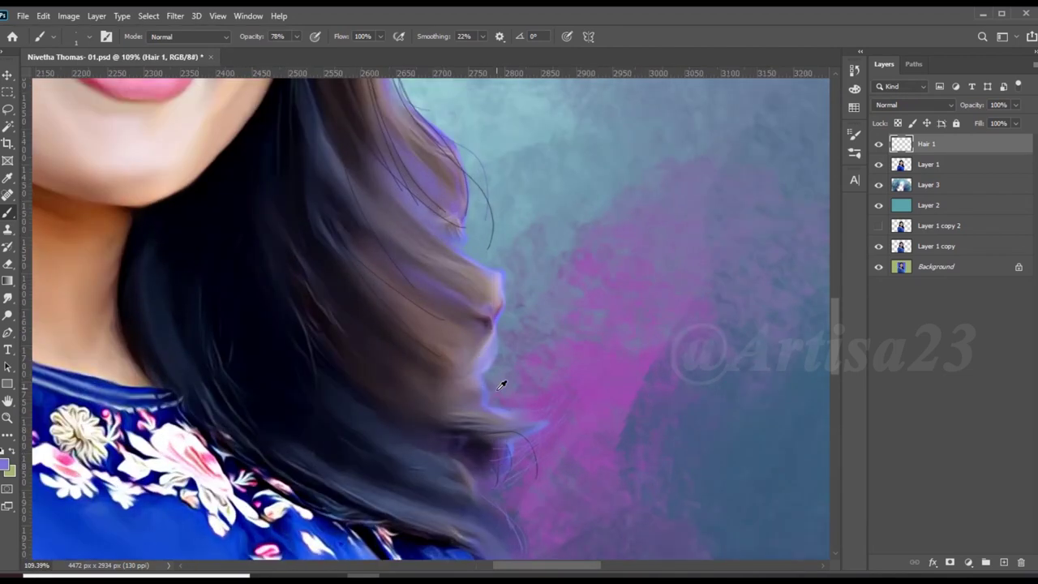
scroll(510, 197, up, 3)
scroll(504, 268, up, 1)
scroll(496, 291, down, 3)
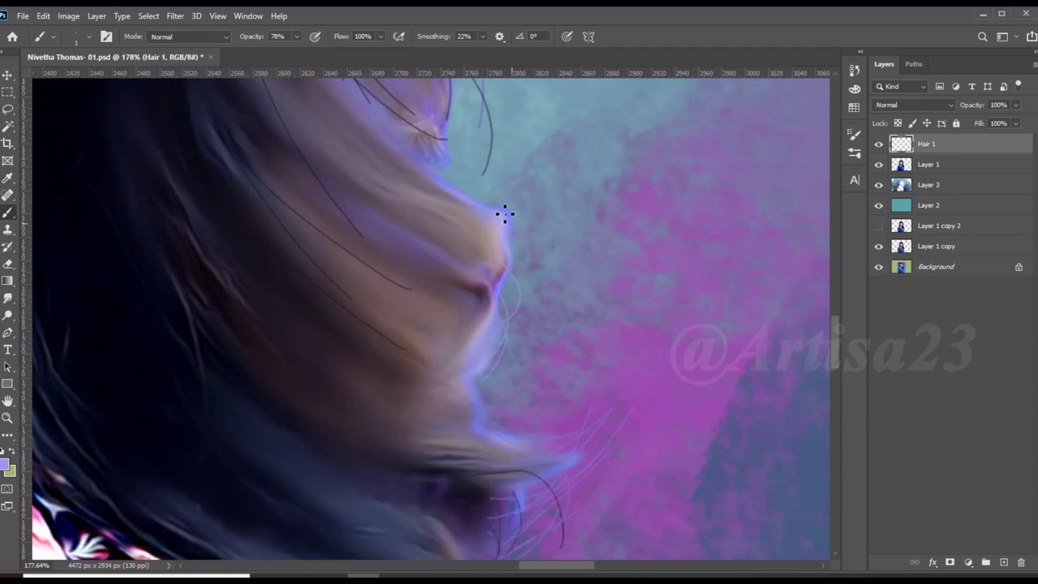
scroll(513, 233, up, 1)
scroll(489, 219, down, 2)
scroll(475, 209, down, 1)
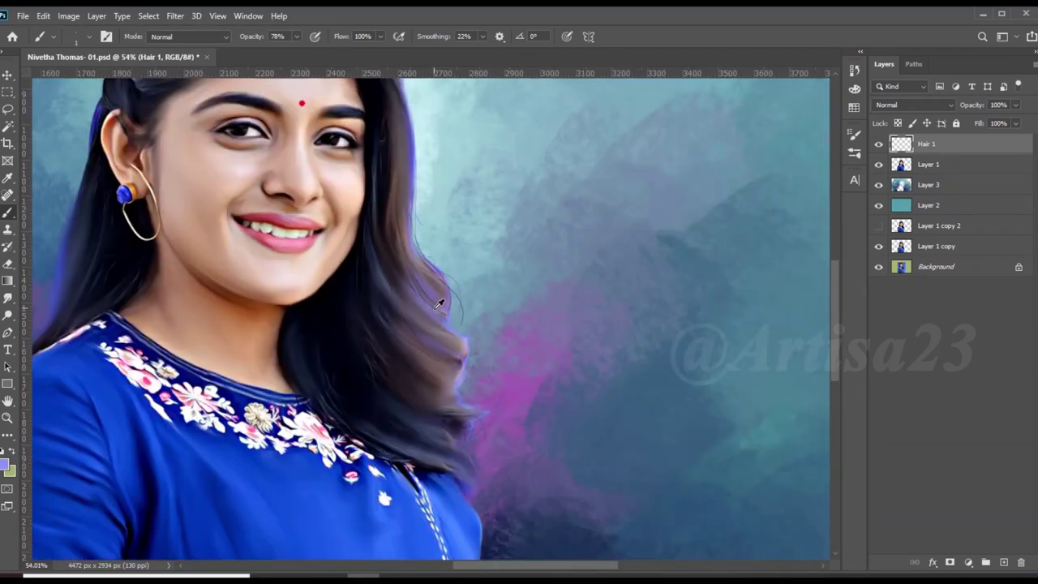
scroll(412, 197, up, 2)
scroll(448, 370, down, 2)
scroll(428, 340, up, 1)
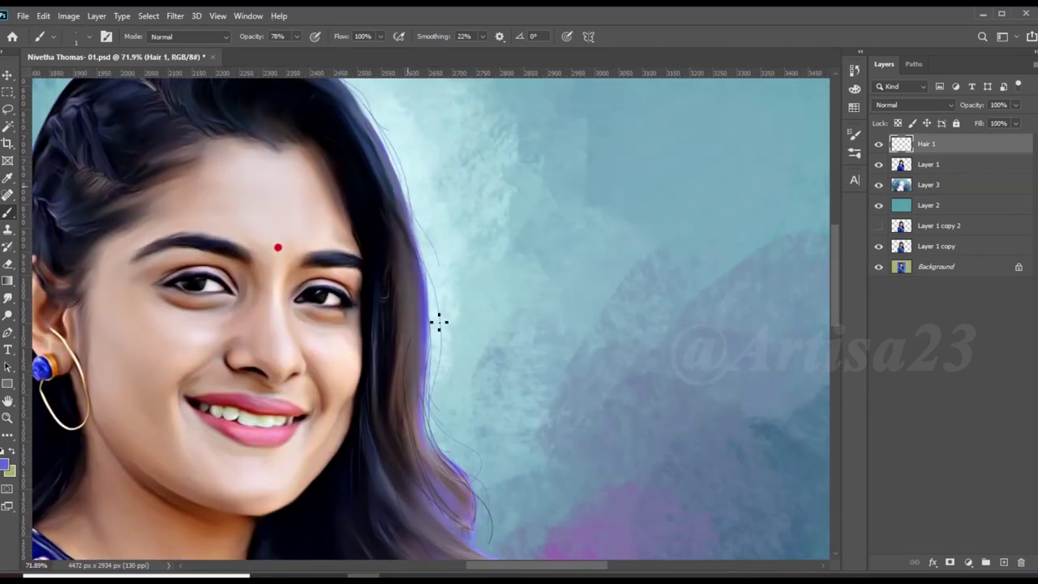
scroll(381, 243, up, 1)
scroll(350, 189, up, 1)
Review the hair at different zoom levels and save the portrait with Ctrl+S
scroll(371, 133, up, 1)
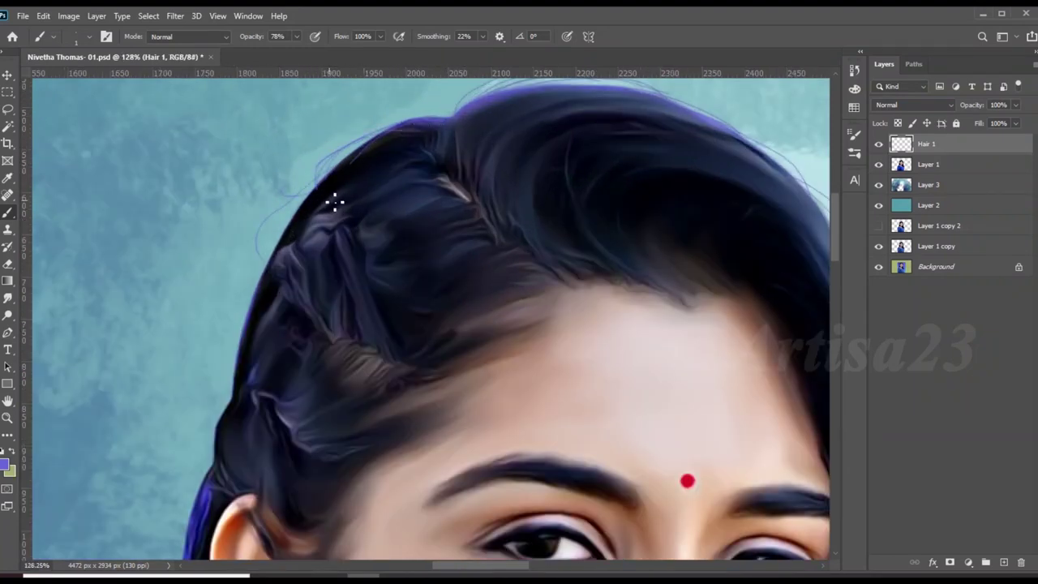
scroll(287, 251, down, 1)
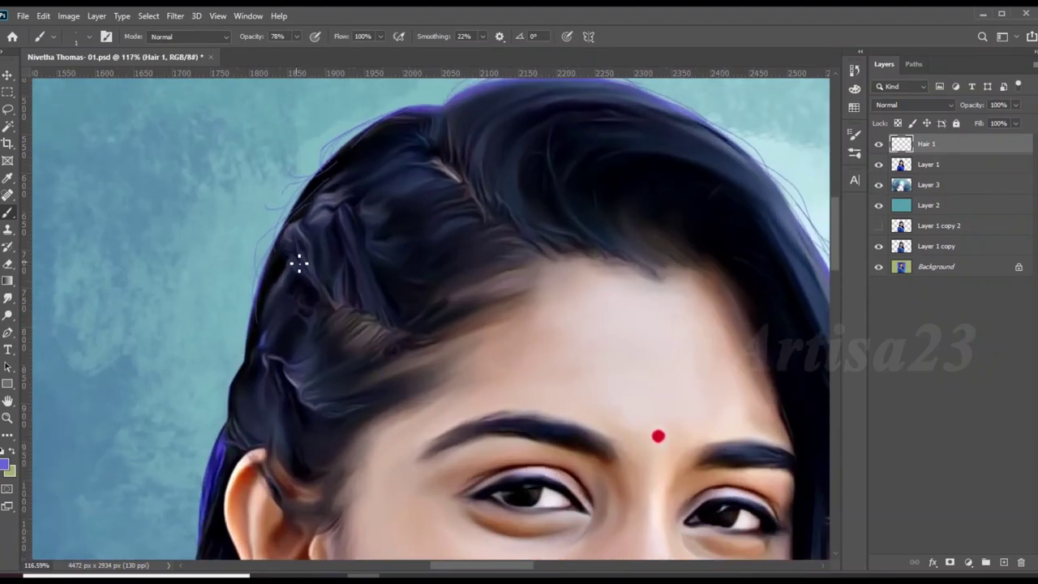
scroll(261, 367, down, 1)
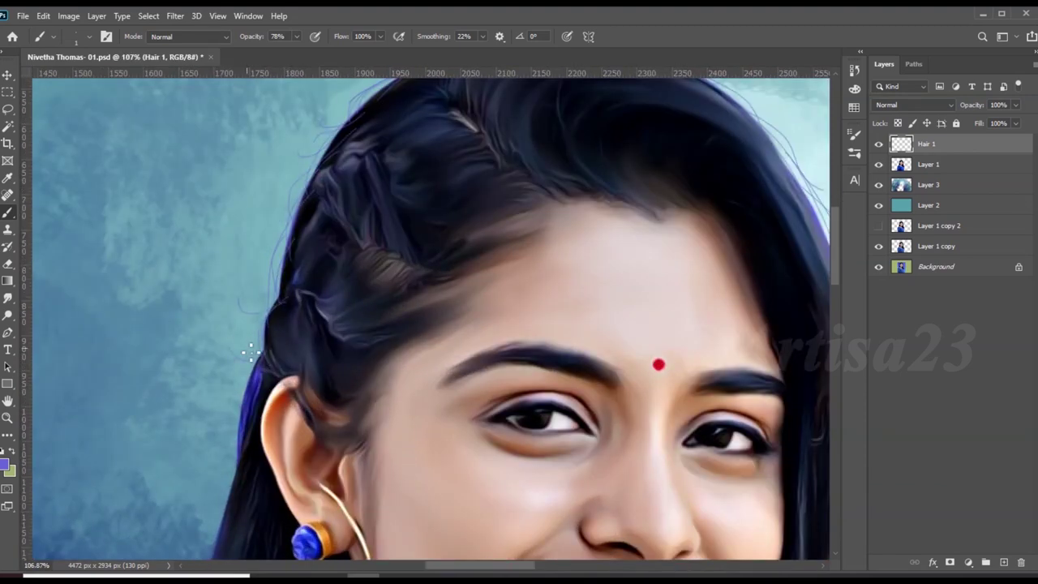
scroll(259, 397, down, 3)
scroll(243, 435, down, 2)
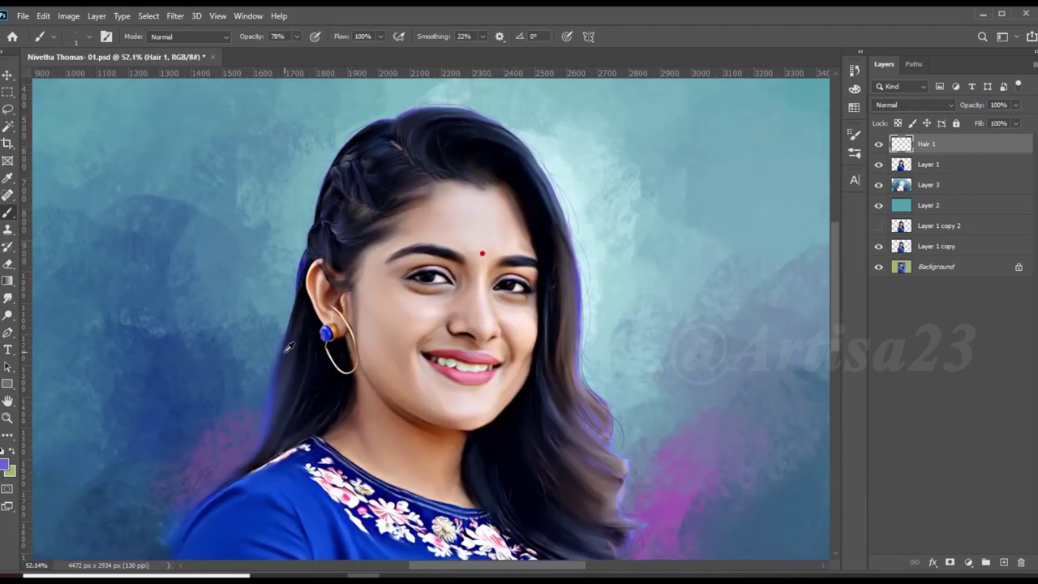
scroll(301, 262, up, 4)
scroll(274, 391, down, 2)
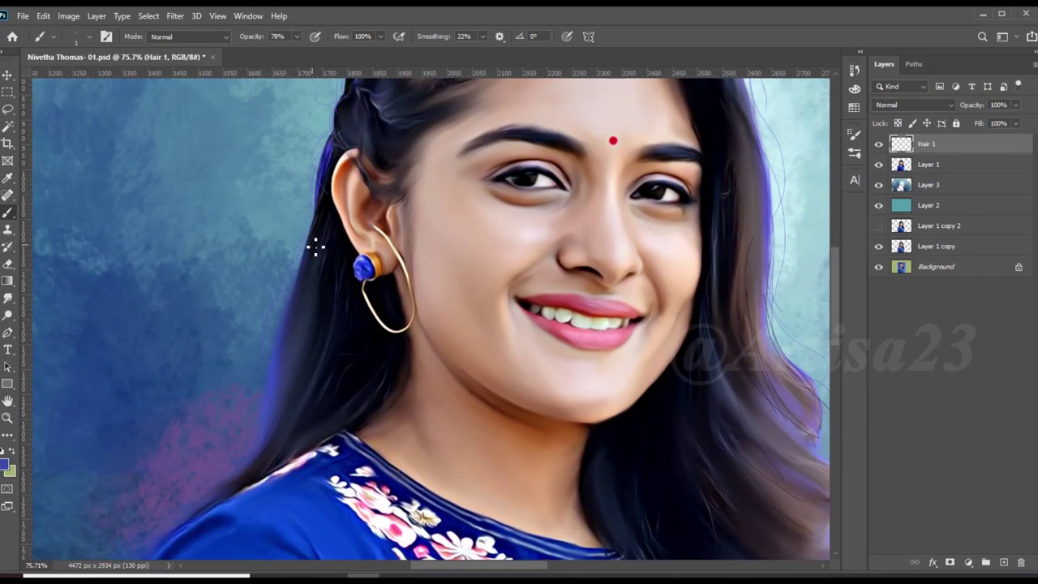
scroll(260, 440, down, 4)
scroll(260, 443, up, 3)
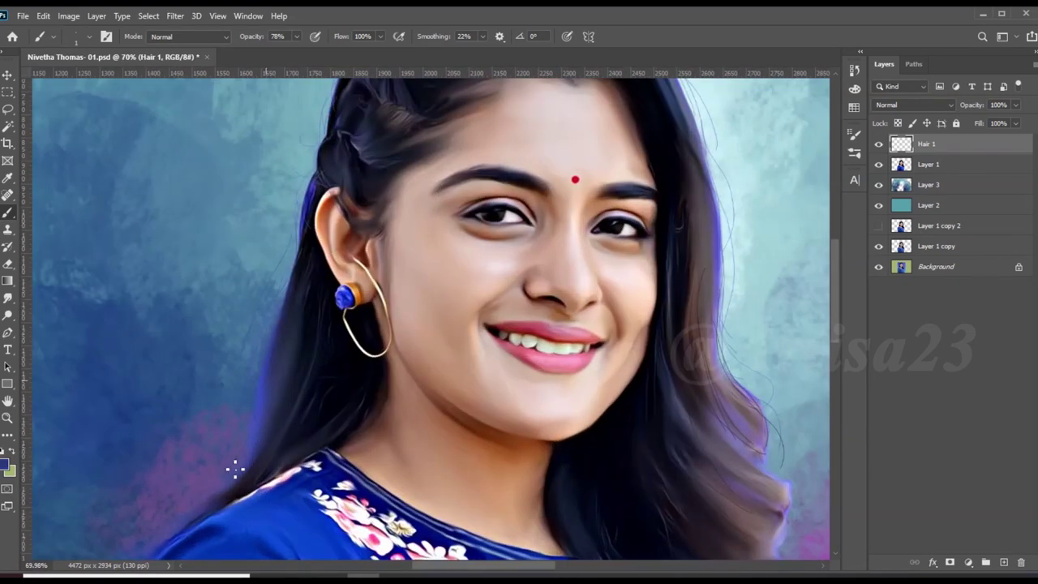
scroll(316, 252, up, 2)
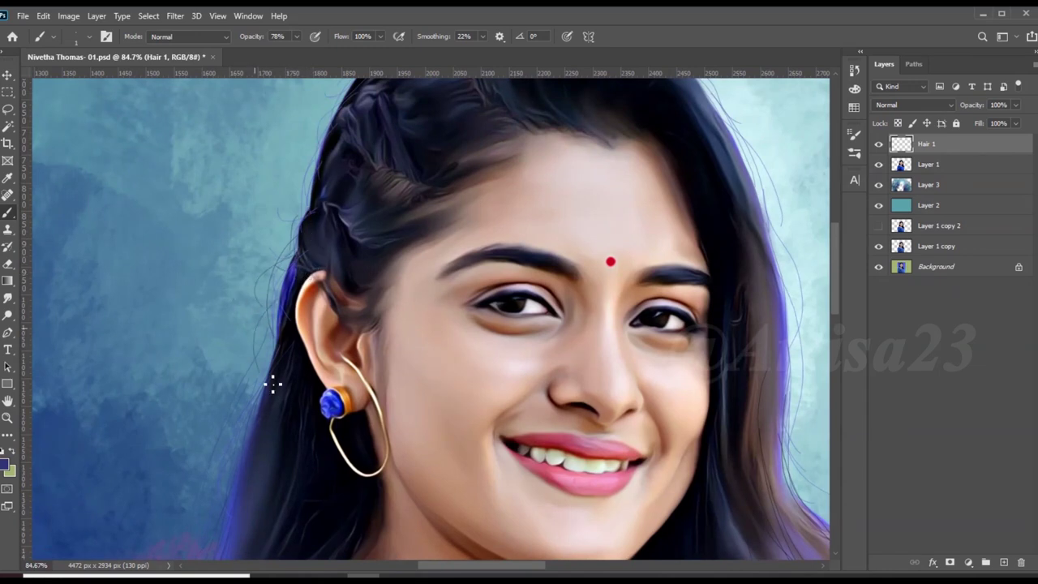
scroll(290, 346, down, 3)
scroll(264, 475, up, 3)
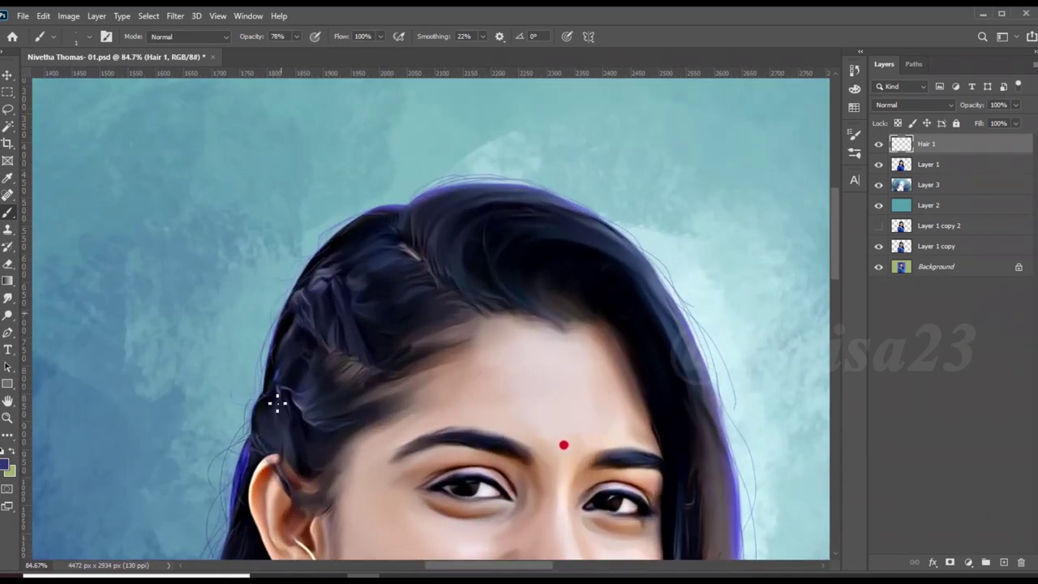
key(ctrl+s)
scroll(380, 233, up, 2)
scroll(414, 220, up, 1)
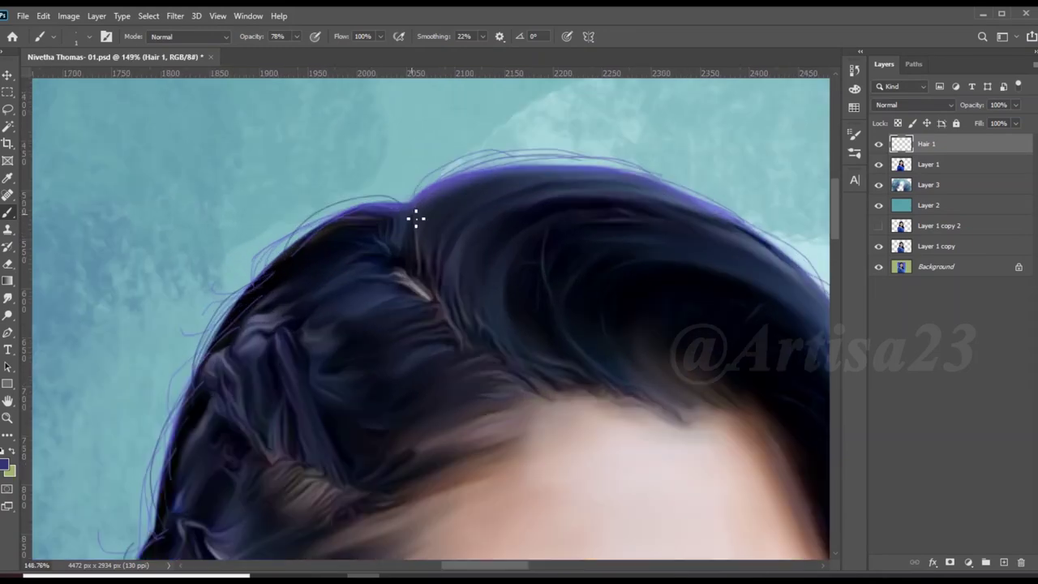
scroll(415, 220, down, 4)
scroll(525, 301, up, 3)
scroll(526, 301, up, 2)
scroll(487, 275, down, 1)
Choose a light strand colour and paint three fine strands across the upper hair
click(6, 465)
key(Return)
scroll(343, 189, up, 2)
mouse_move(362, 193)
mouse_down()
mouse_move(266, 240)
mouse_move(297, 320)
mouse_up()
drag(410, 240, 531, 253)
drag(410, 219, 553, 238)
Zoom in and out over the crown and braided side to review the strands
scroll(562, 260, down, 2)
scroll(584, 317, down, 2)
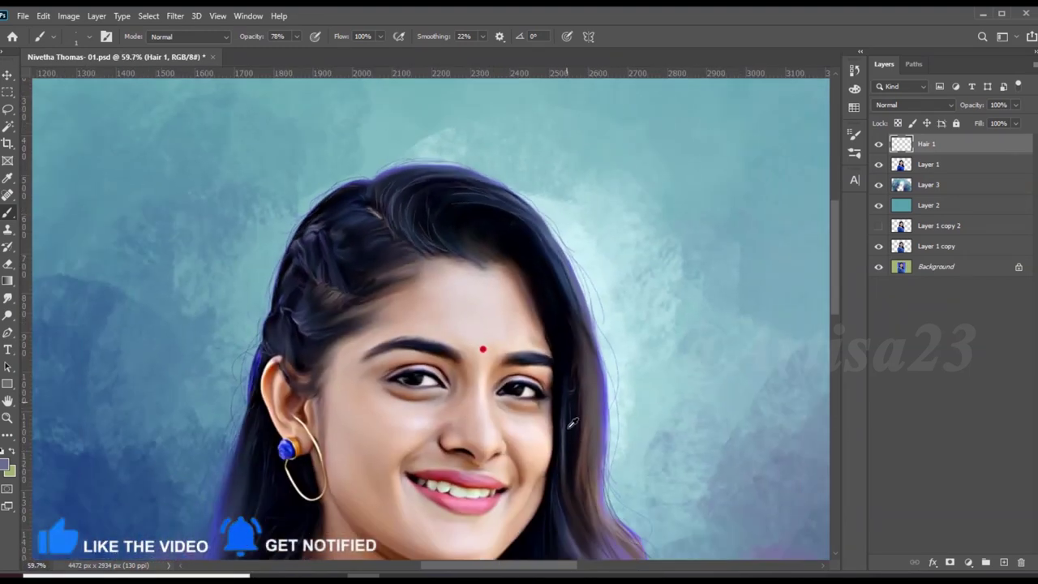
scroll(601, 379, up, 1)
scroll(573, 505, down, 5)
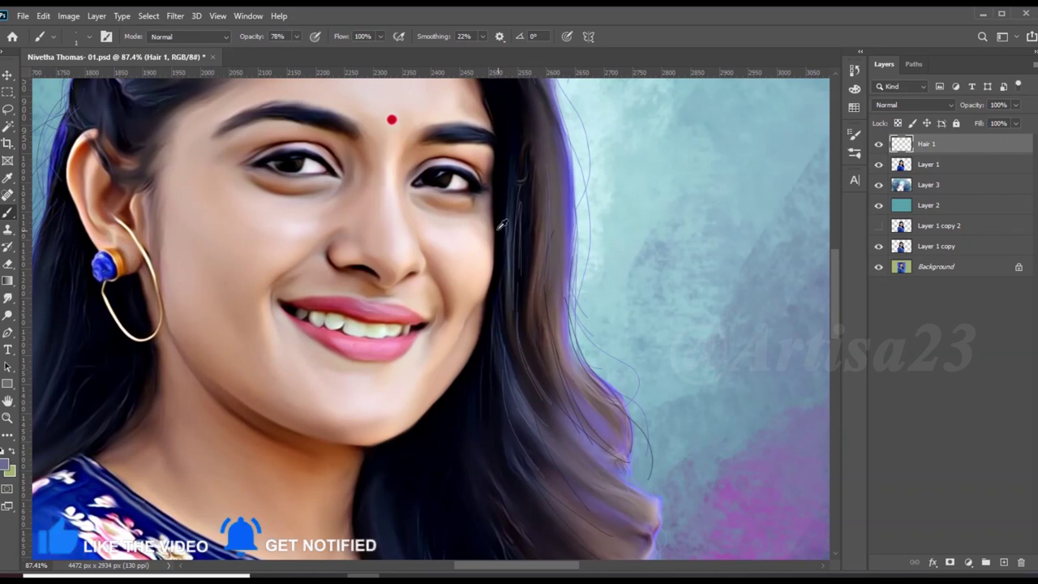
scroll(533, 496, down, 2)
scroll(535, 373, up, 2)
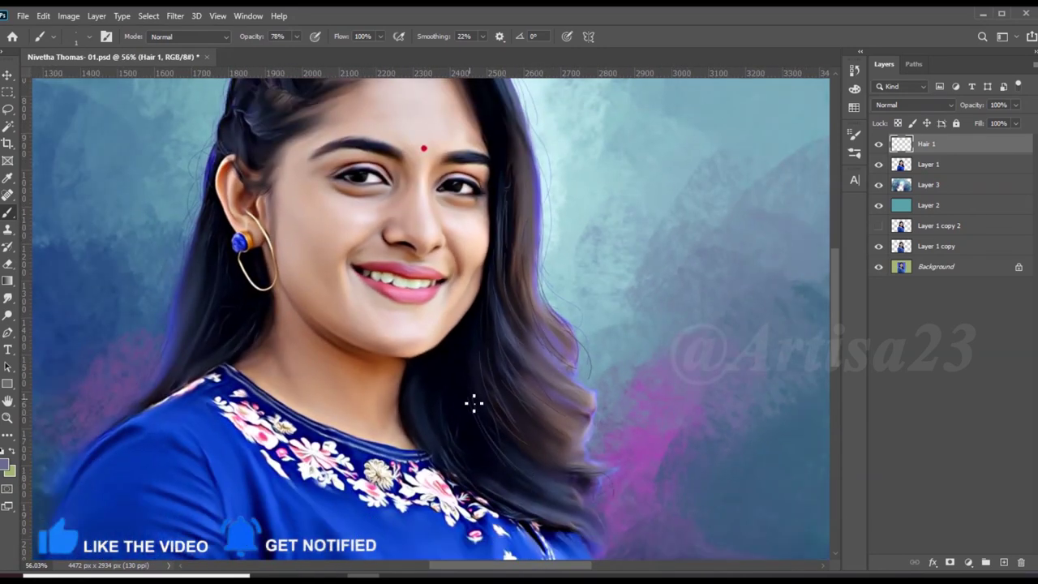
scroll(533, 445, down, 1)
scroll(256, 443, up, 2)
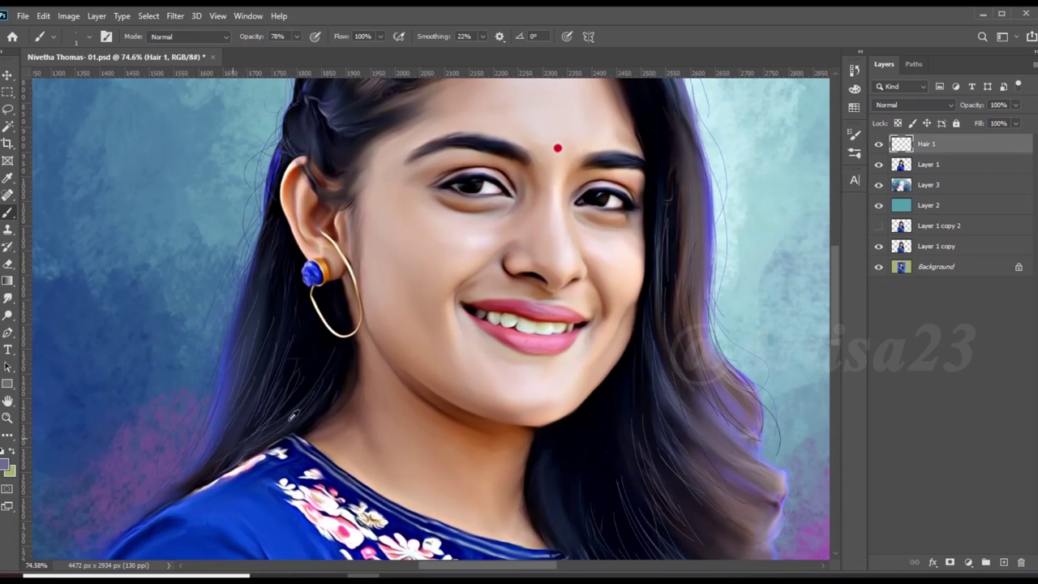
scroll(293, 416, down, 2)
scroll(313, 352, down, 1)
scroll(239, 437, up, 3)
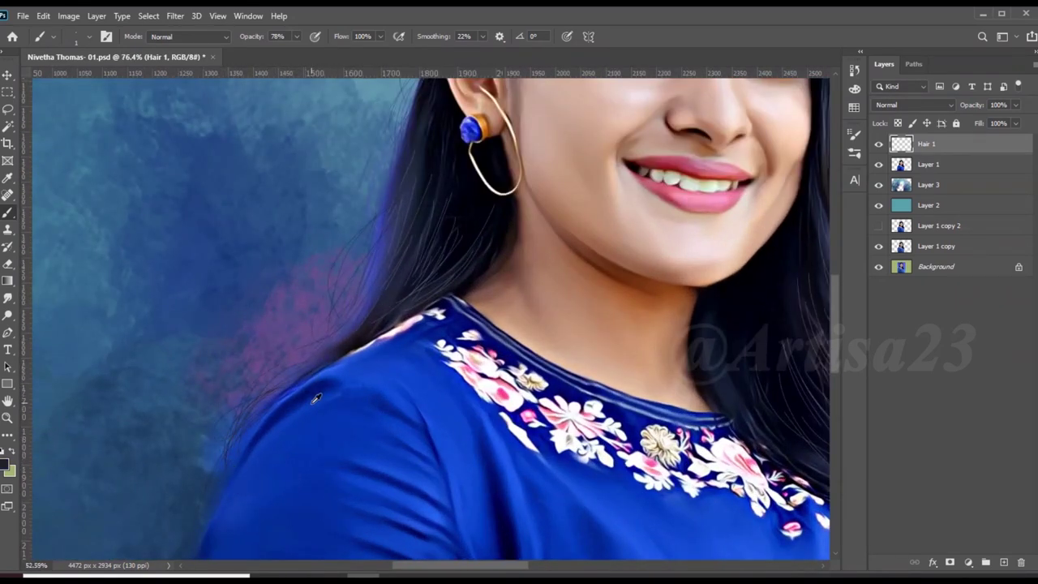
scroll(276, 395, down, 1)
scroll(381, 243, up, 1)
scroll(319, 335, up, 3)
scroll(350, 378, down, 2)
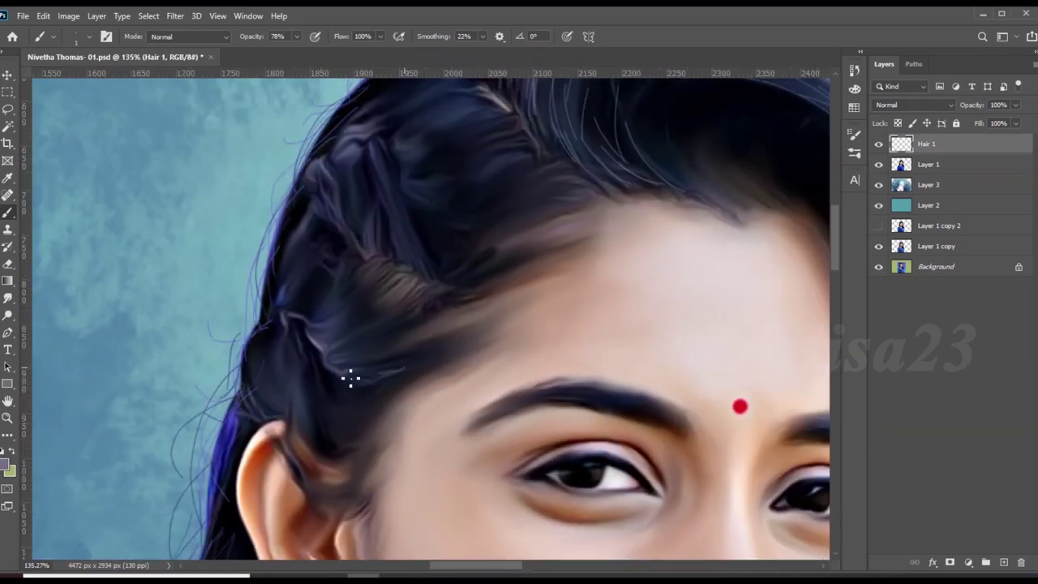
scroll(294, 297, down, 1)
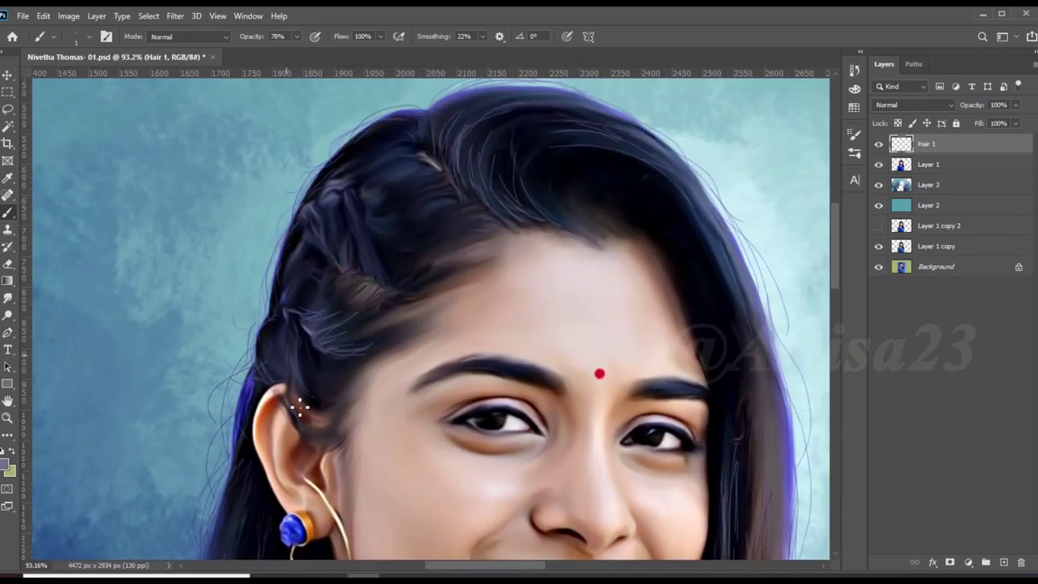
scroll(325, 430, up, 1)
scroll(354, 236, up, 1)
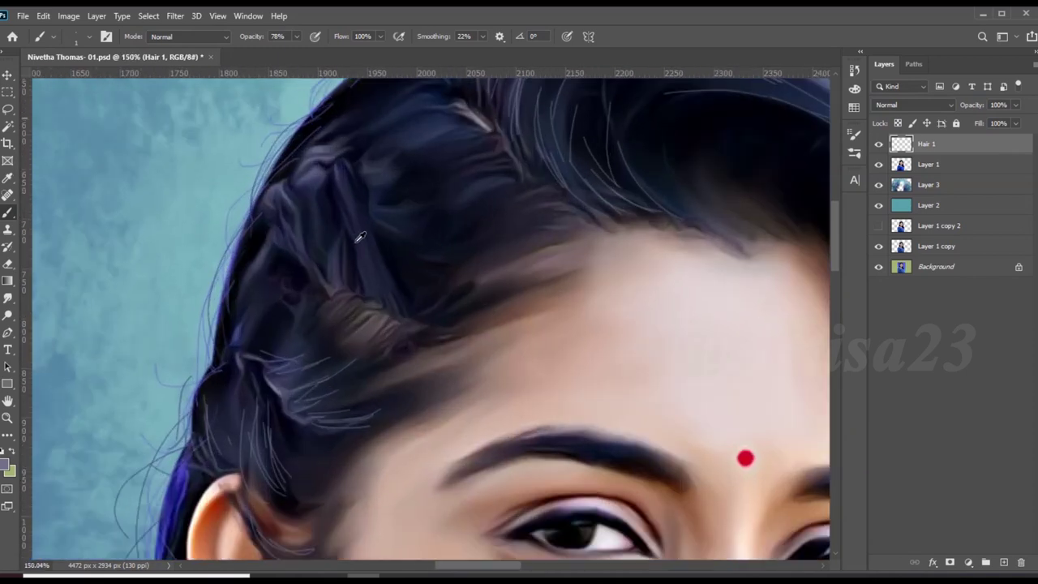
scroll(385, 297, down, 2)
scroll(463, 257, up, 1)
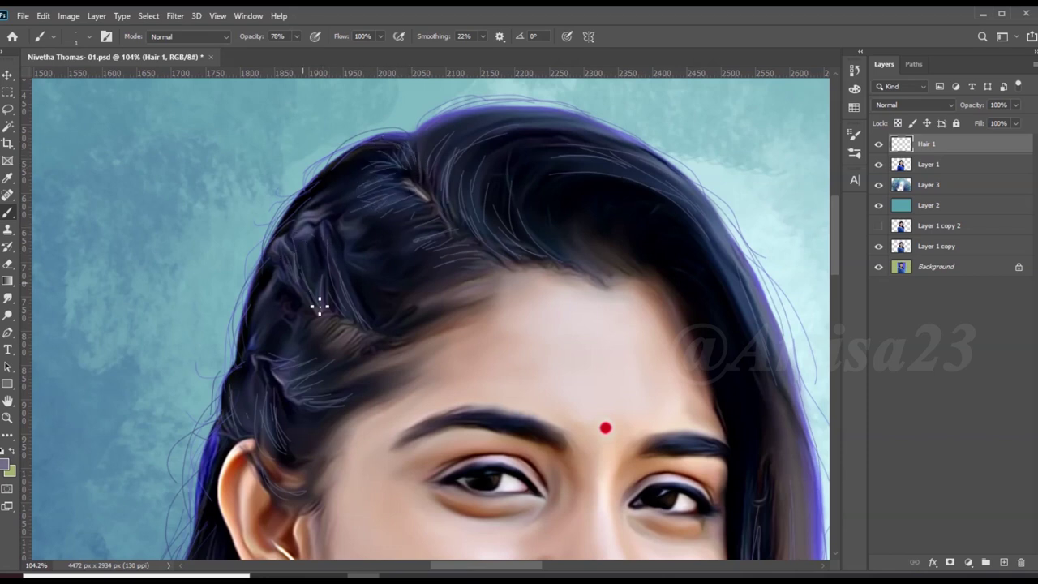
scroll(285, 359, up, 1)
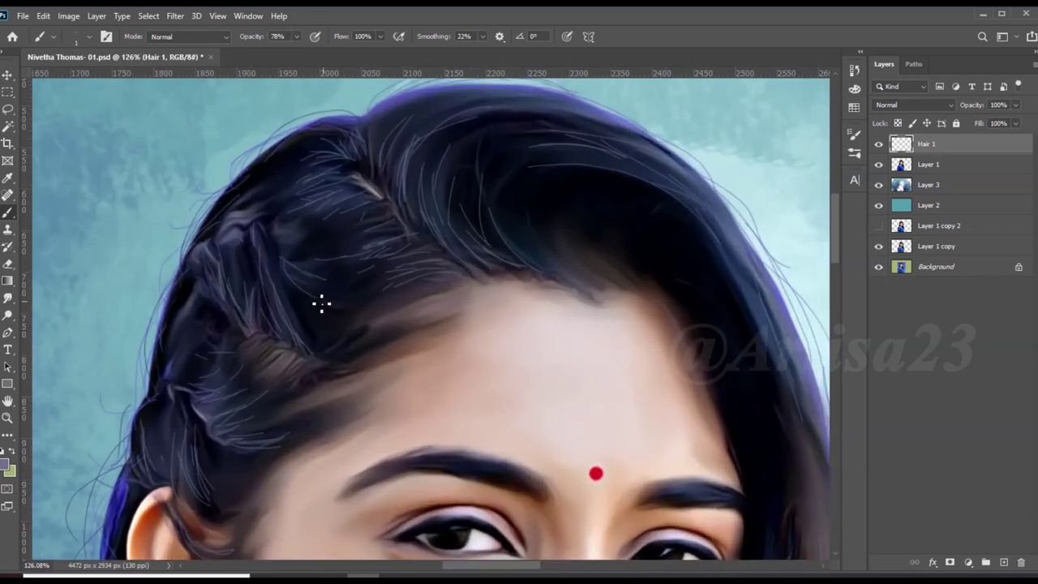
scroll(234, 246, down, 2)
scroll(332, 327, up, 1)
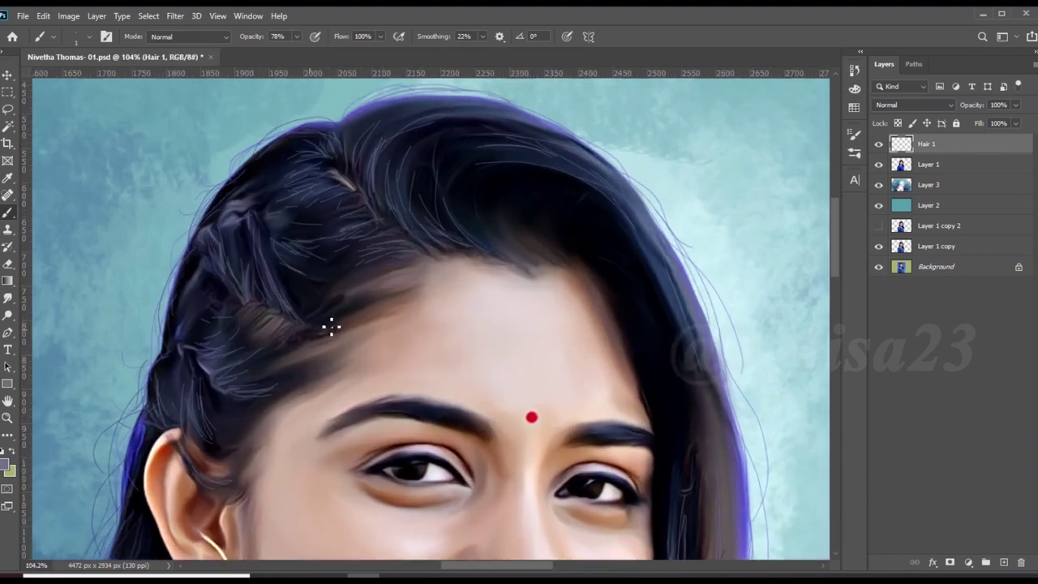
scroll(576, 176, down, 2)
scroll(319, 209, up, 2)
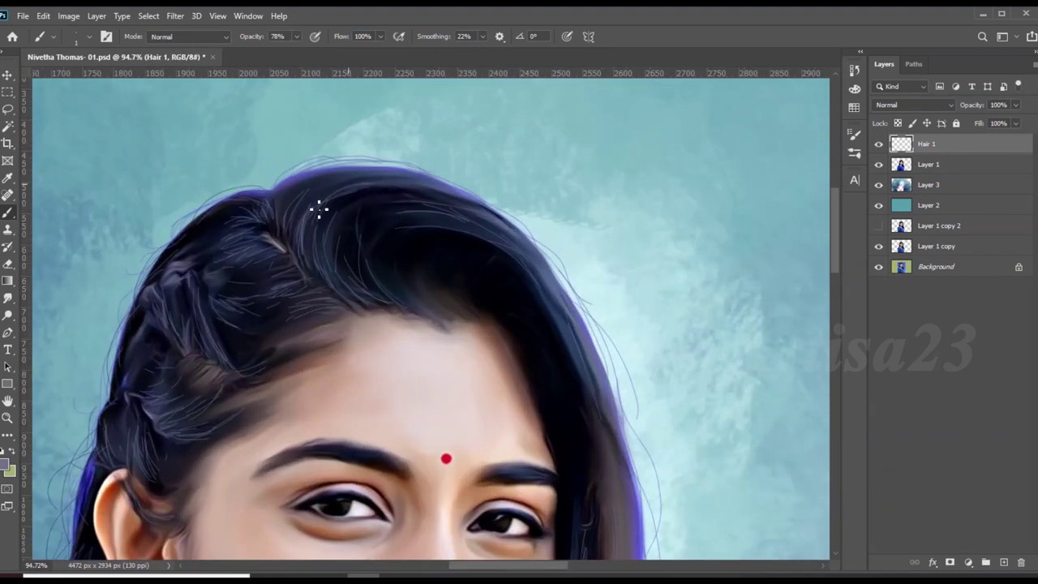
scroll(594, 434, down, 1)
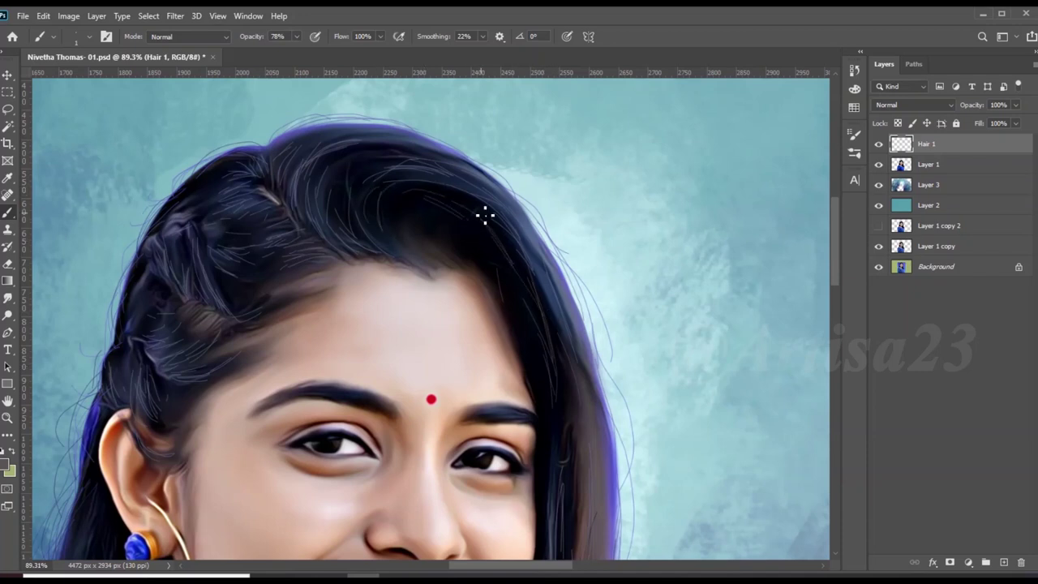
scroll(485, 215, down, 5)
scroll(542, 343, up, 4)
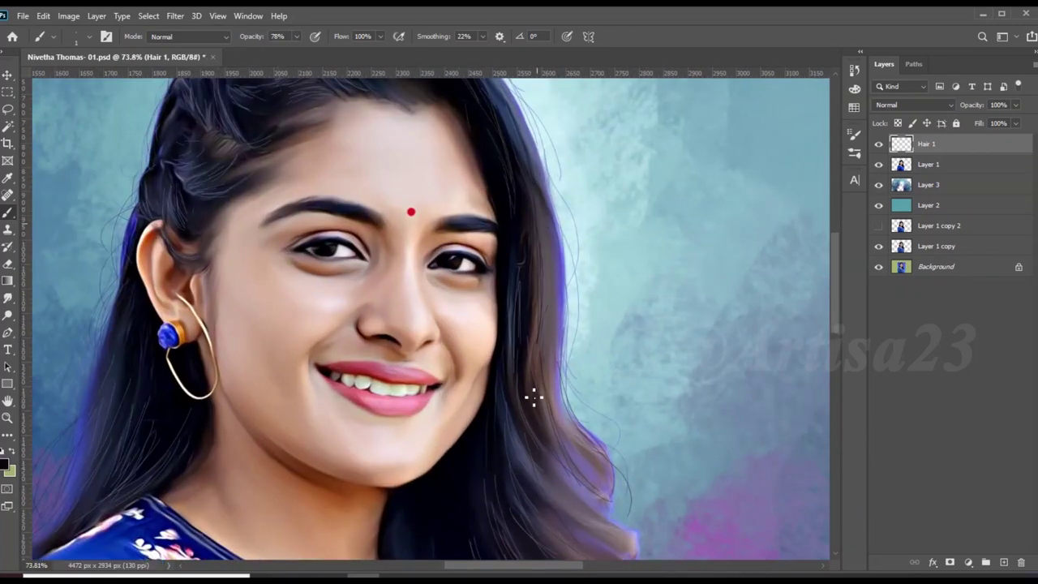
scroll(528, 335, down, 1)
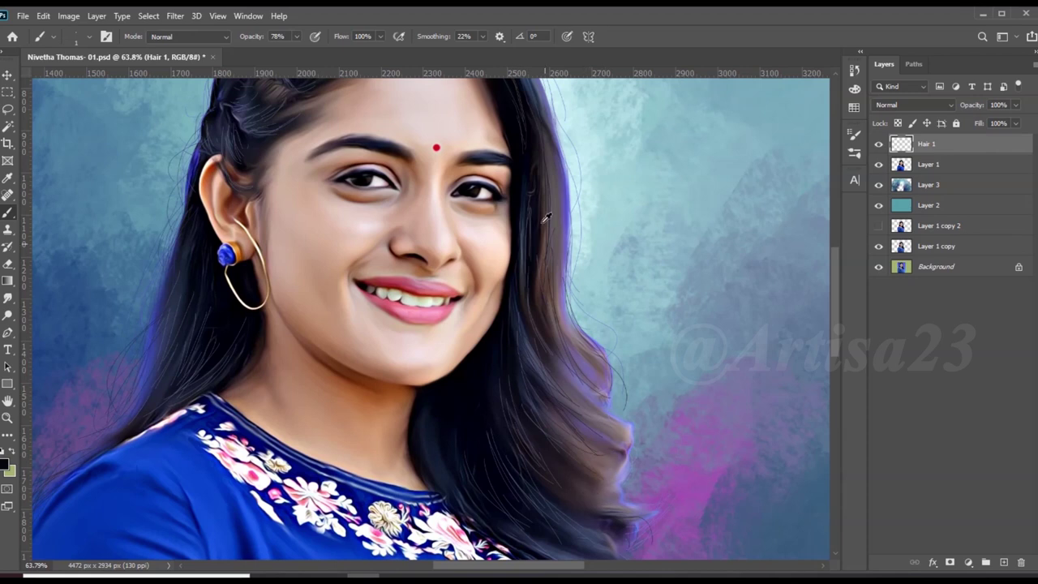
scroll(508, 407, down, 1)
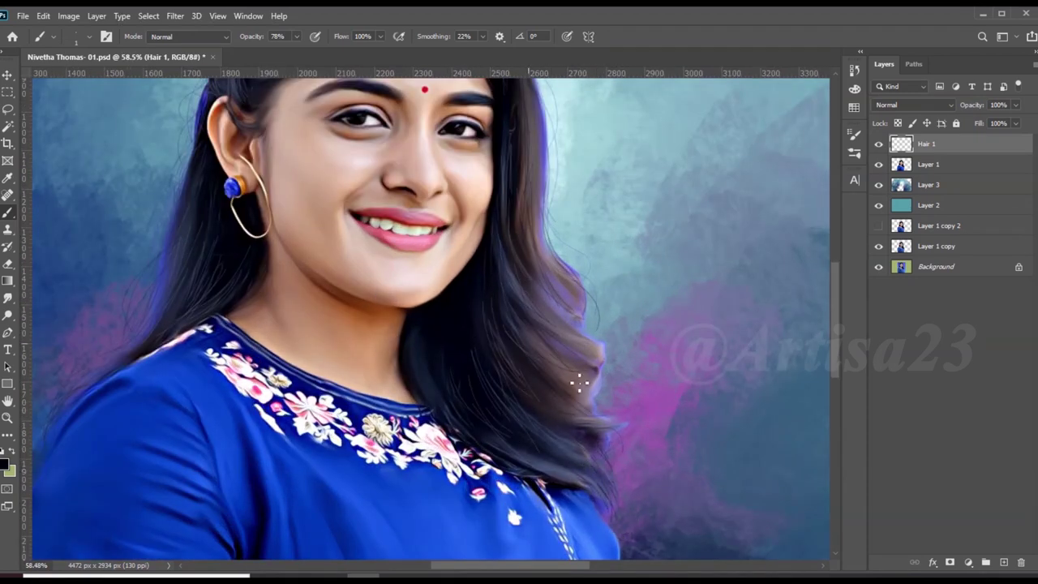
Zoom in and out across the portrait to inspect the finished hair strands
scroll(601, 409, down, 2)
scroll(600, 410, up, 4)
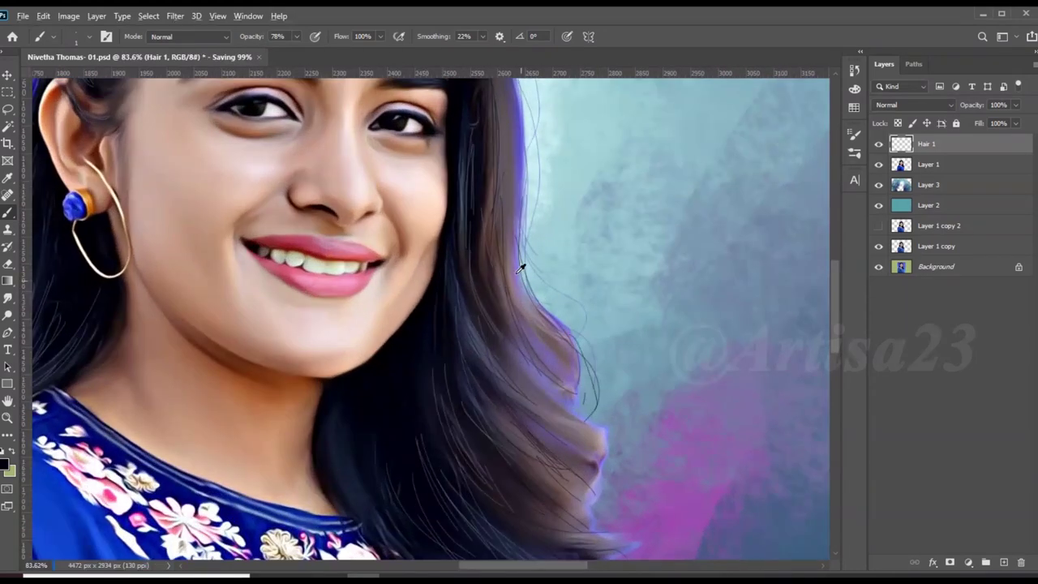
scroll(489, 143, down, 3)
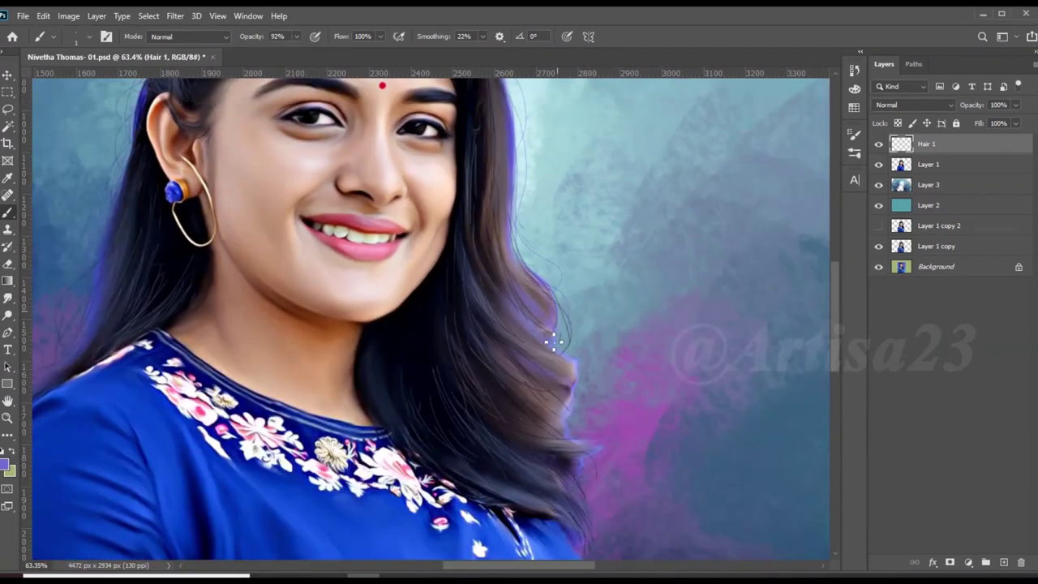
scroll(573, 407, up, 3)
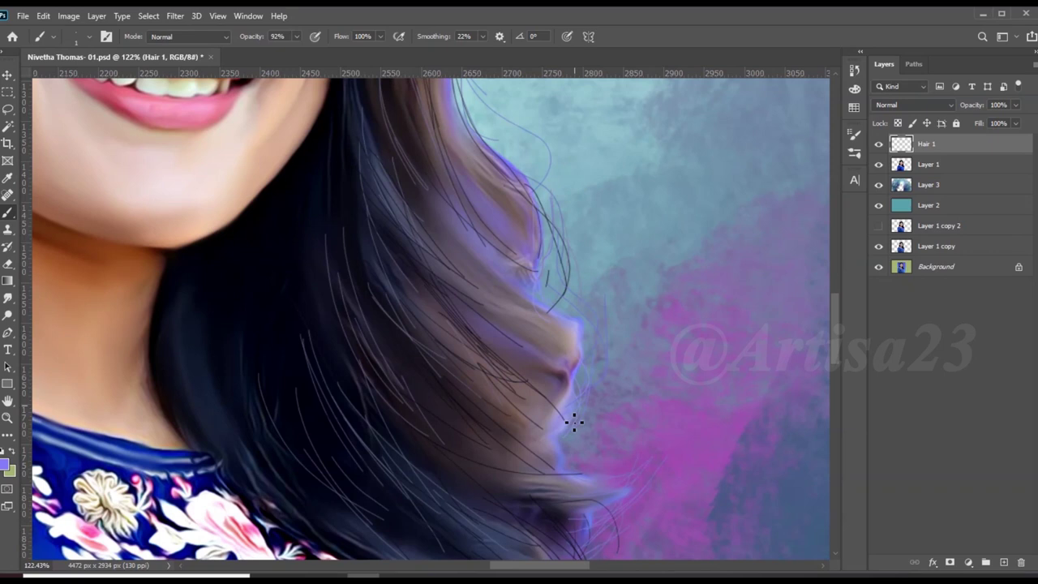
scroll(637, 417, down, 2)
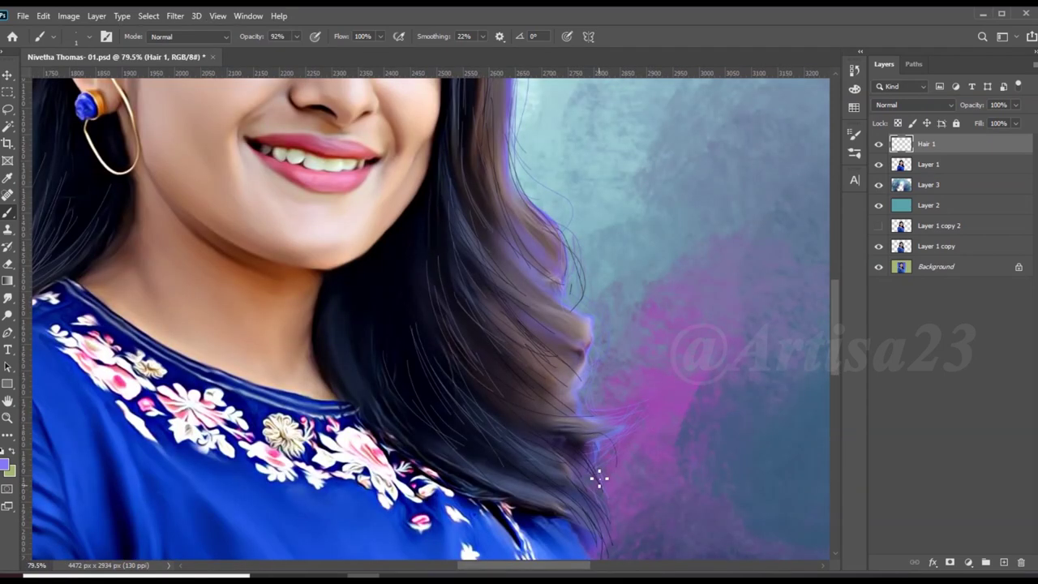
scroll(610, 508, down, 2)
scroll(610, 426, down, 3)
scroll(394, 336, up, 1)
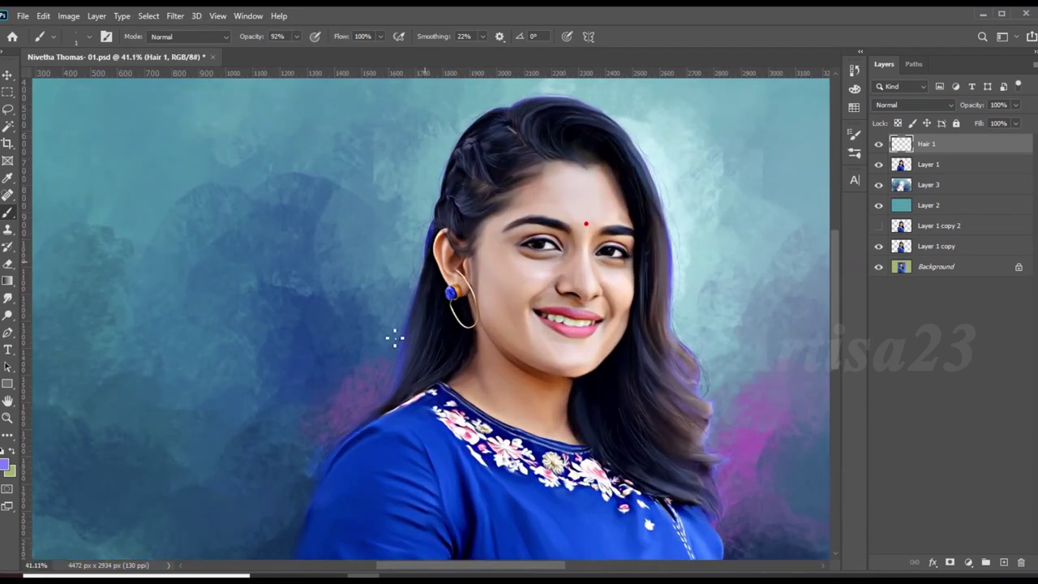
scroll(401, 343, up, 2)
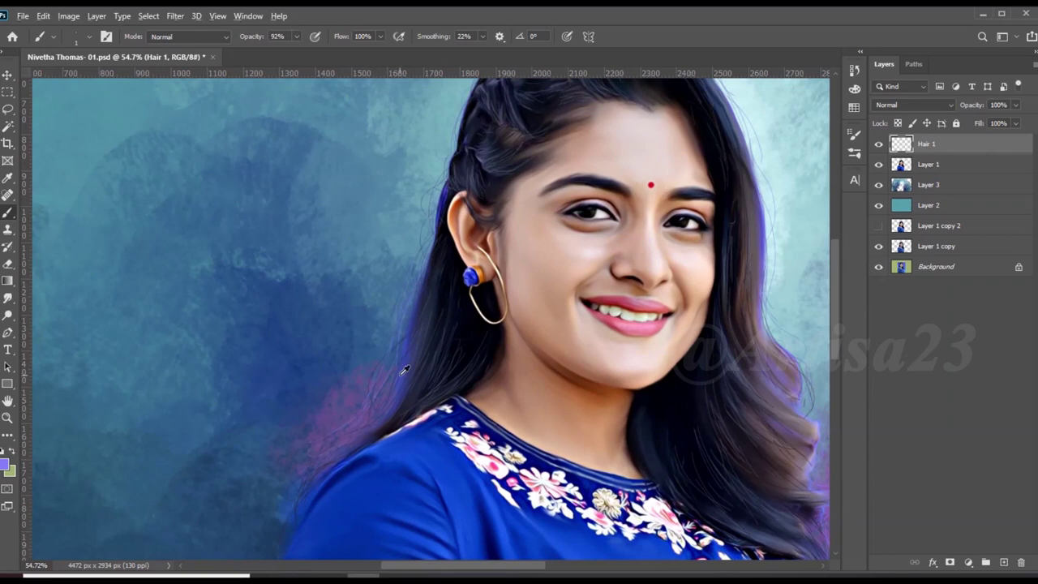
scroll(458, 192, up, 1)
scroll(476, 171, up, 1)
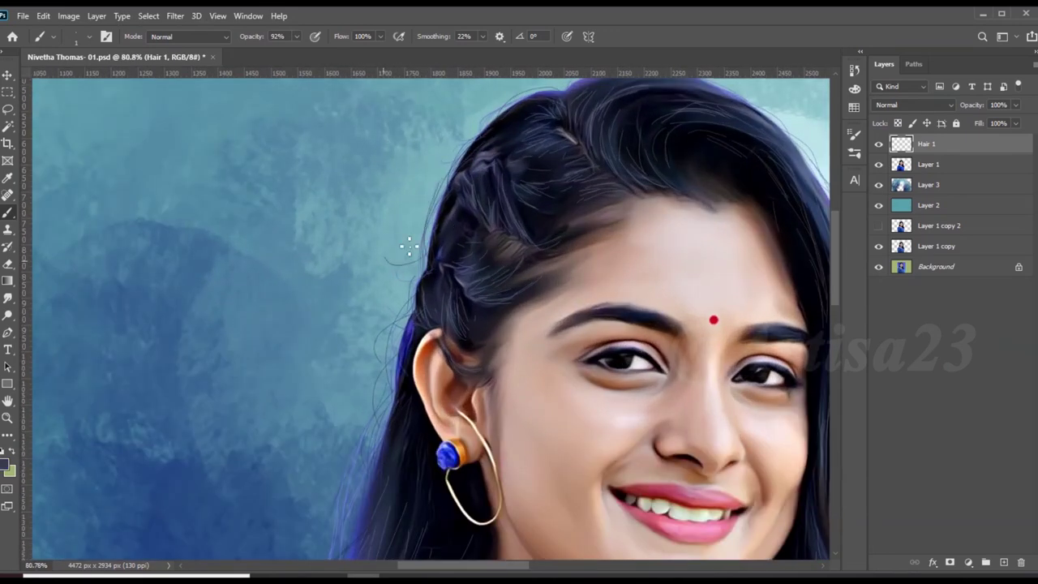
scroll(413, 248, down, 2)
scroll(426, 250, up, 1)
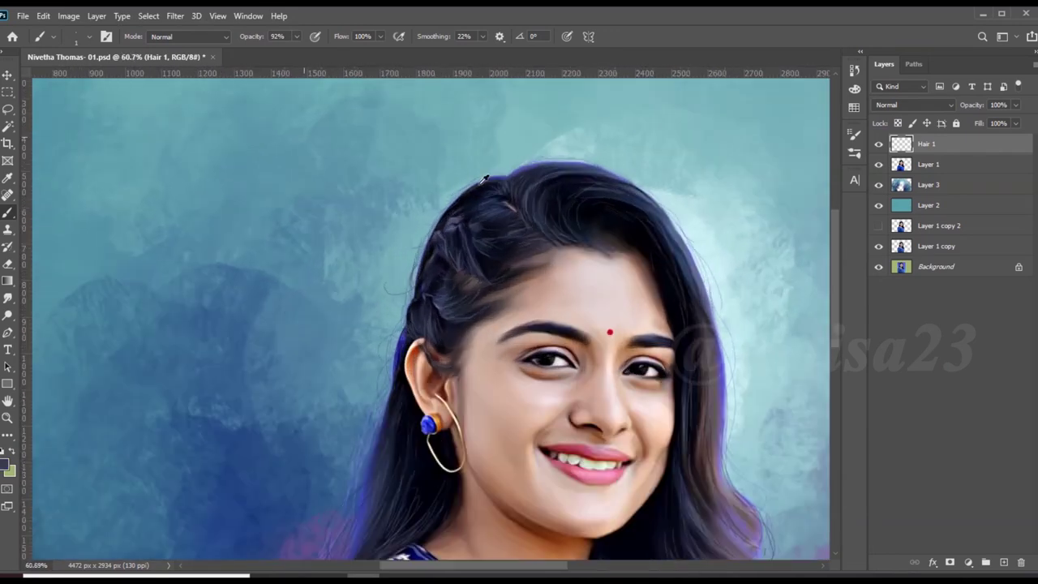
scroll(424, 243, up, 1)
scroll(433, 225, down, 1)
scroll(466, 210, up, 1)
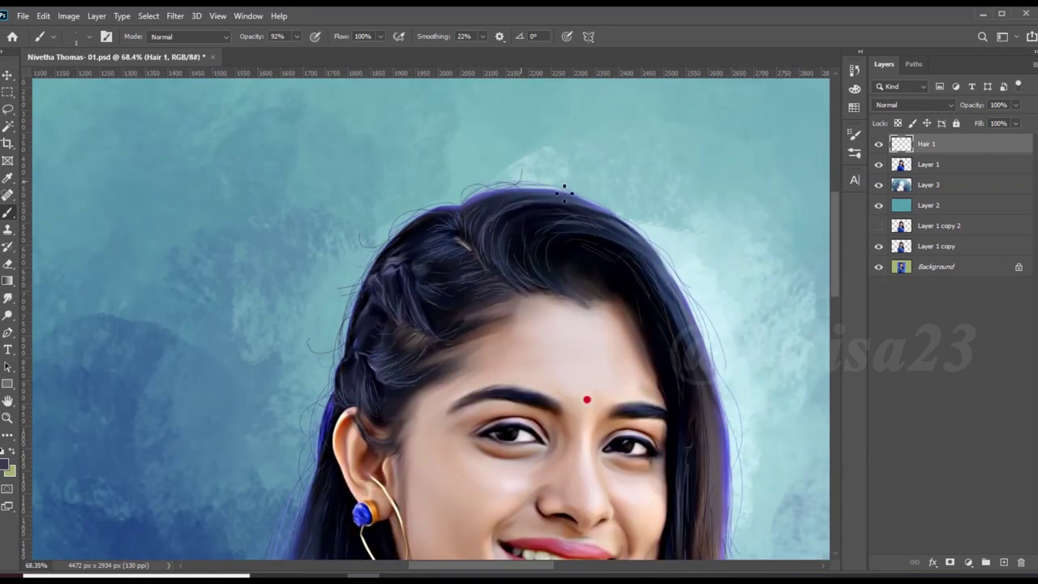
scroll(517, 189, down, 1)
scroll(506, 151, down, 1)
scroll(528, 243, down, 1)
Save the portrait file with the finished hair strands
key(ctrl+s)
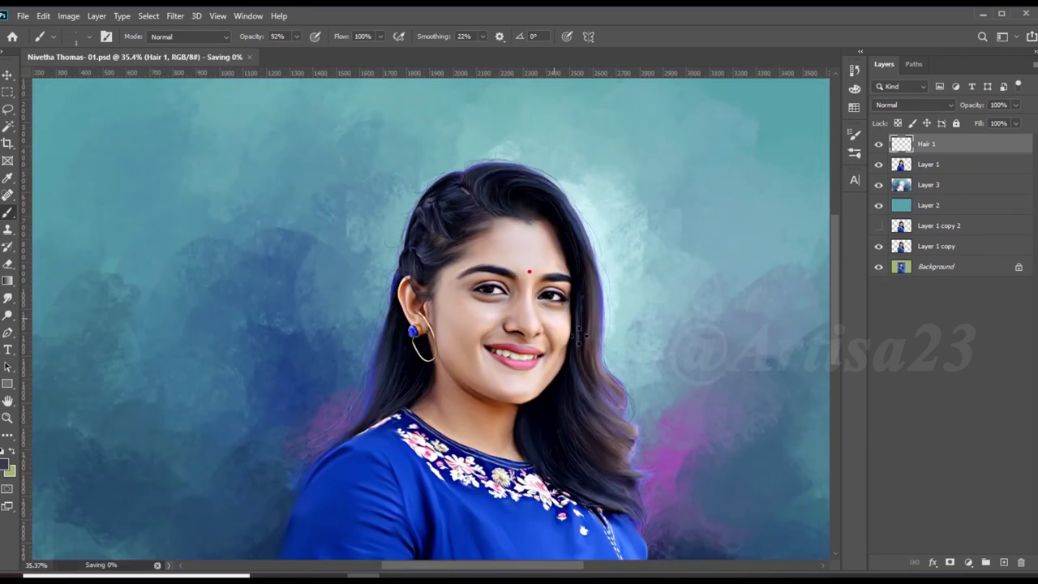
scroll(600, 348, up, 3)
scroll(607, 301, down, 1)
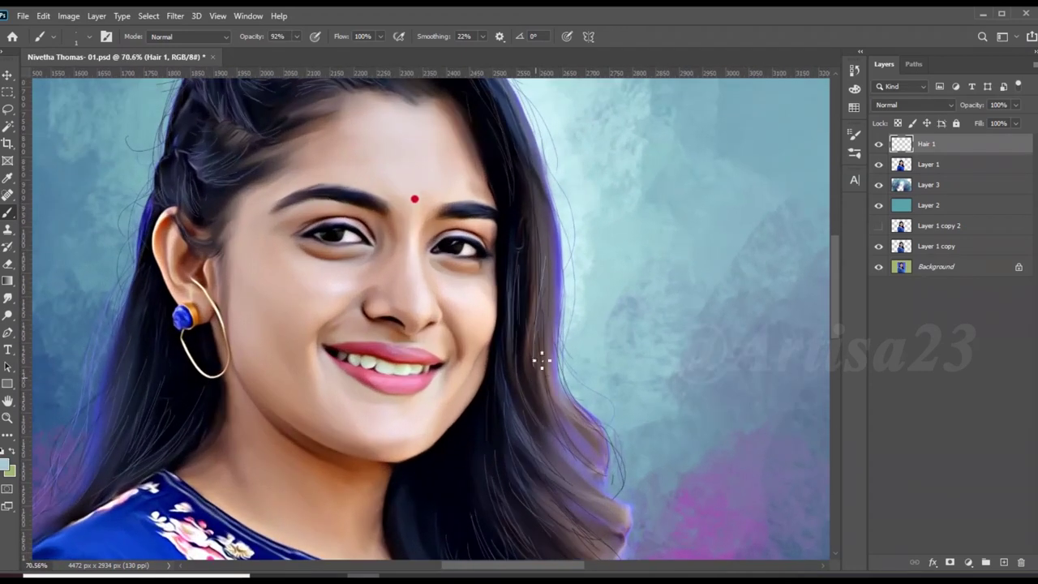
scroll(541, 327, up, 1)
scroll(549, 308, down, 1)
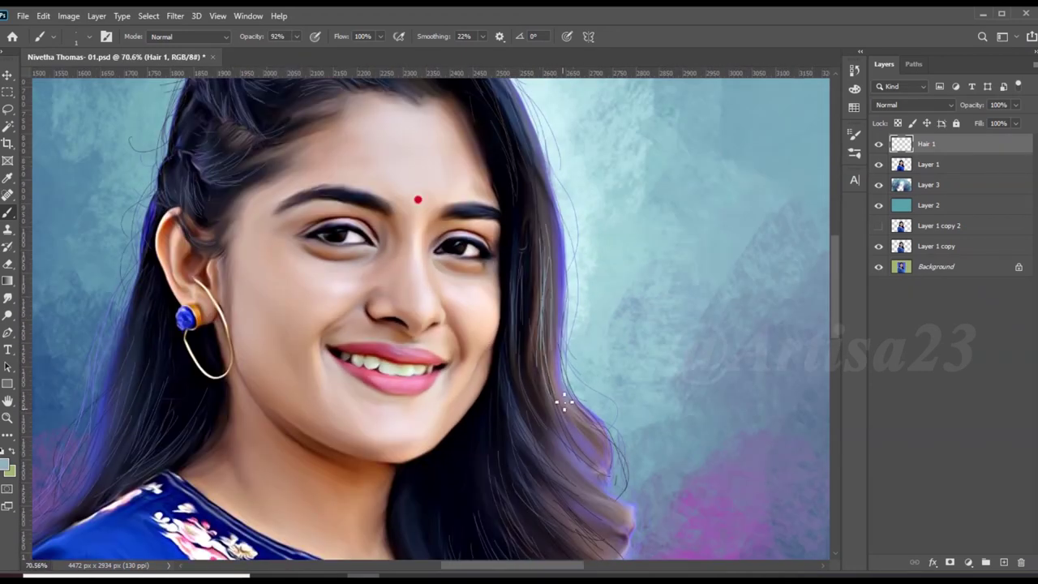
scroll(564, 400, down, 2)
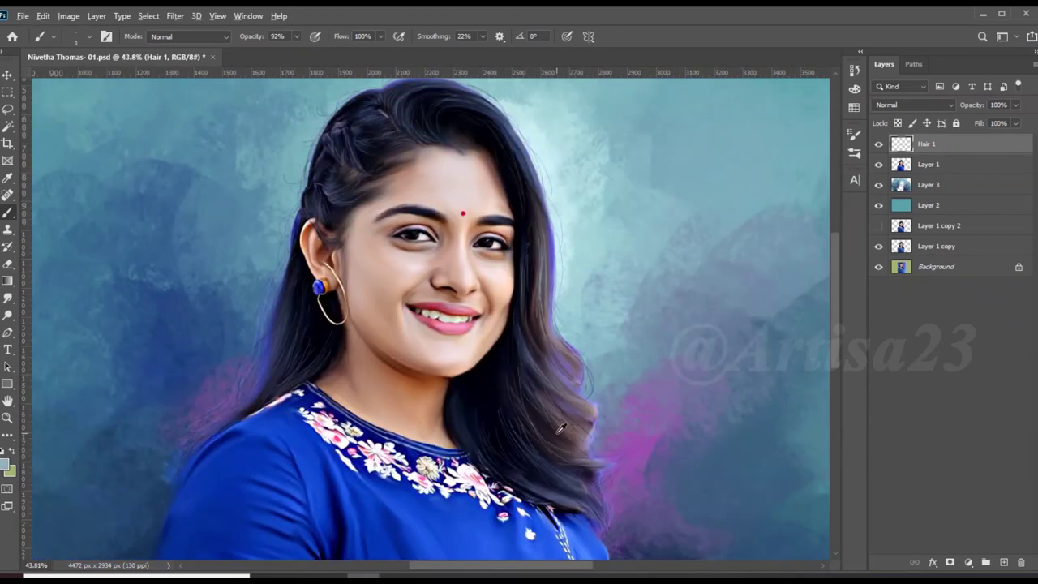
scroll(560, 427, down, 1)
scroll(455, 305, up, 2)
scroll(463, 360, down, 1)
scroll(463, 341, up, 2)
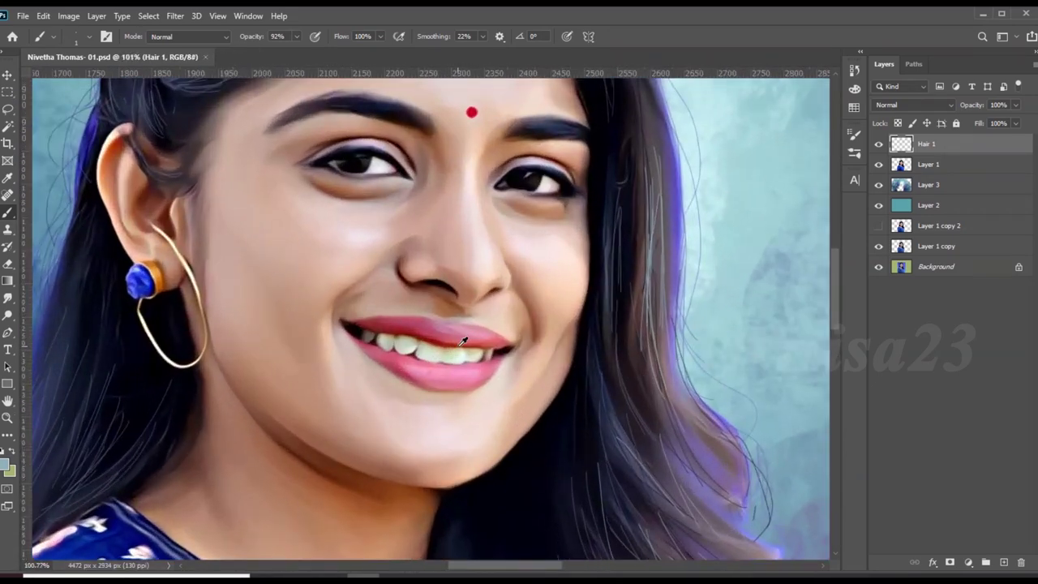
scroll(464, 341, down, 3)
scroll(471, 348, down, 1)
scroll(454, 242, down, 1)
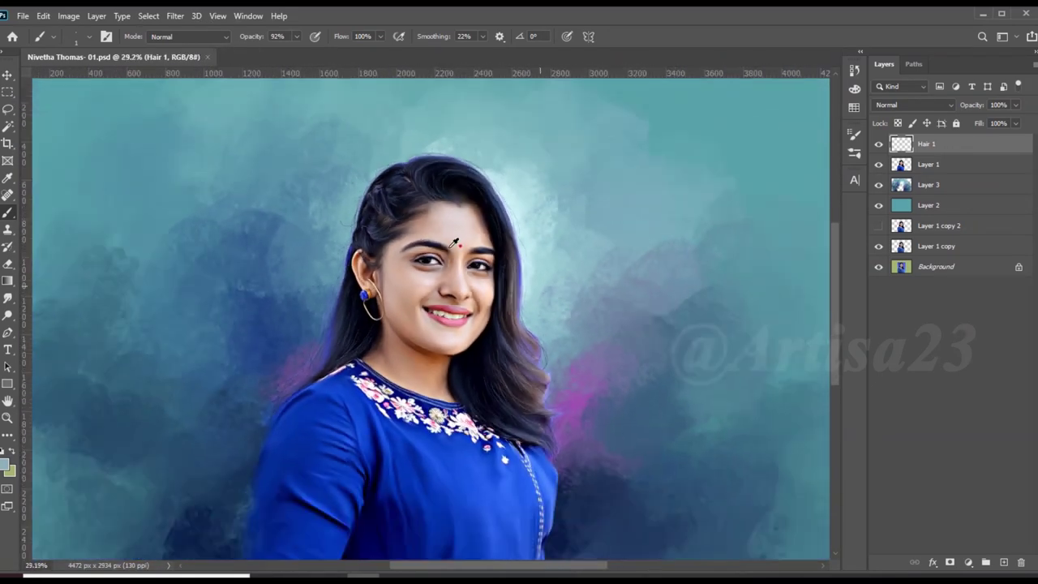
scroll(454, 242, down, 1)
scroll(416, 361, up, 1)
Add a new empty layer above Hair 1 and name it Color 1
click(1003, 562)
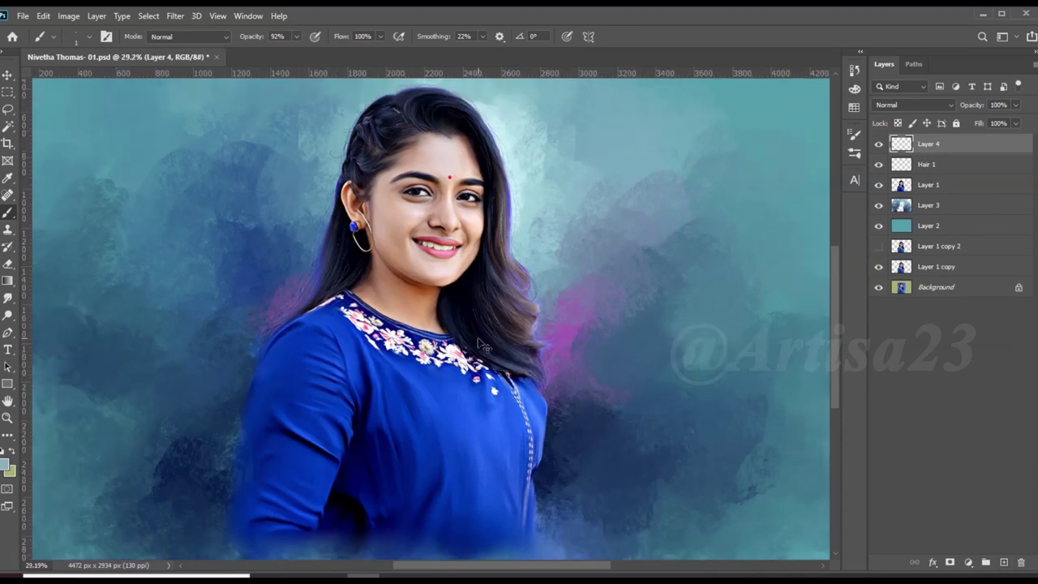
scroll(484, 346, up, 2)
scroll(484, 346, down, 1)
double_click(929, 144)
text(1)
key(Return)
scroll(374, 183, up, 1)
Set up a soft round brush at 200 px with 15% opacity
click(105, 36)
click(703, 156)
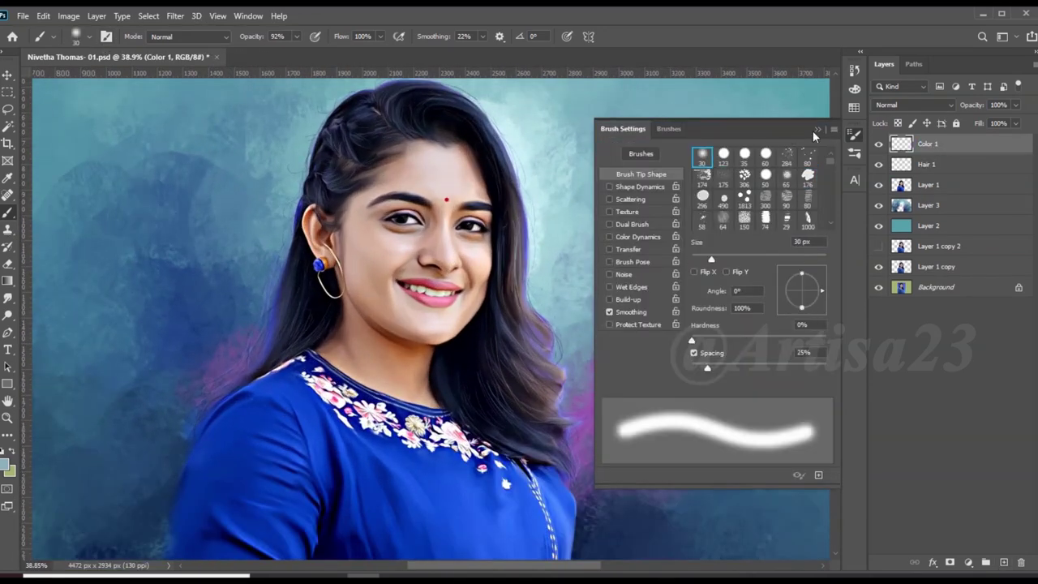
click(817, 129)
key(bracketright)
key(bracketright)
key(bracketright)
drag(297, 36, 292, 54)
key(bracketright)
key(bracketright)
key(bracketright)
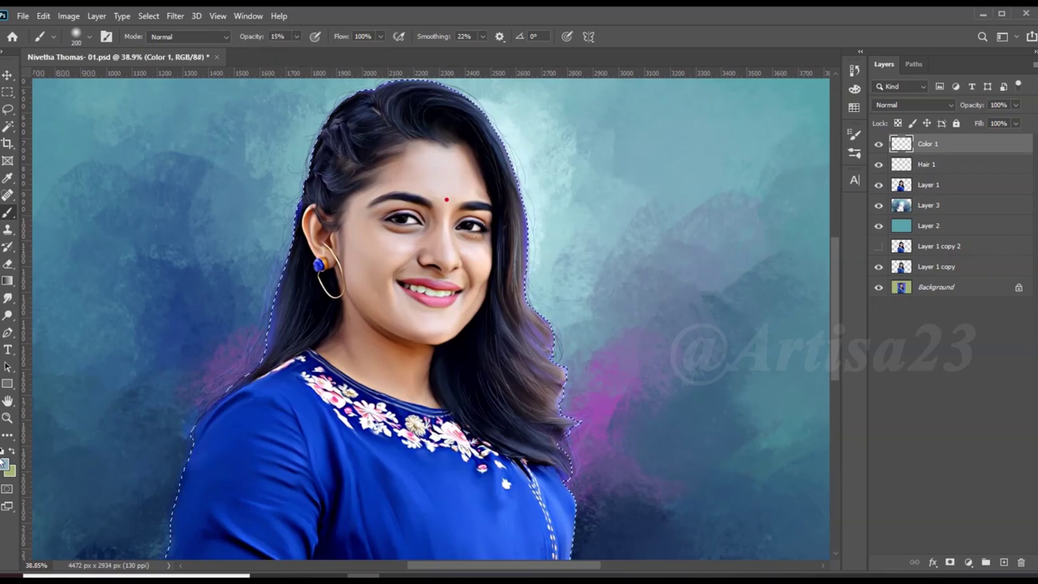
Choose dark red as the paint colour and set Color 1 to Color blending
click(4, 462)
drag(877, 395, 877, 482)
click(851, 424)
click(996, 308)
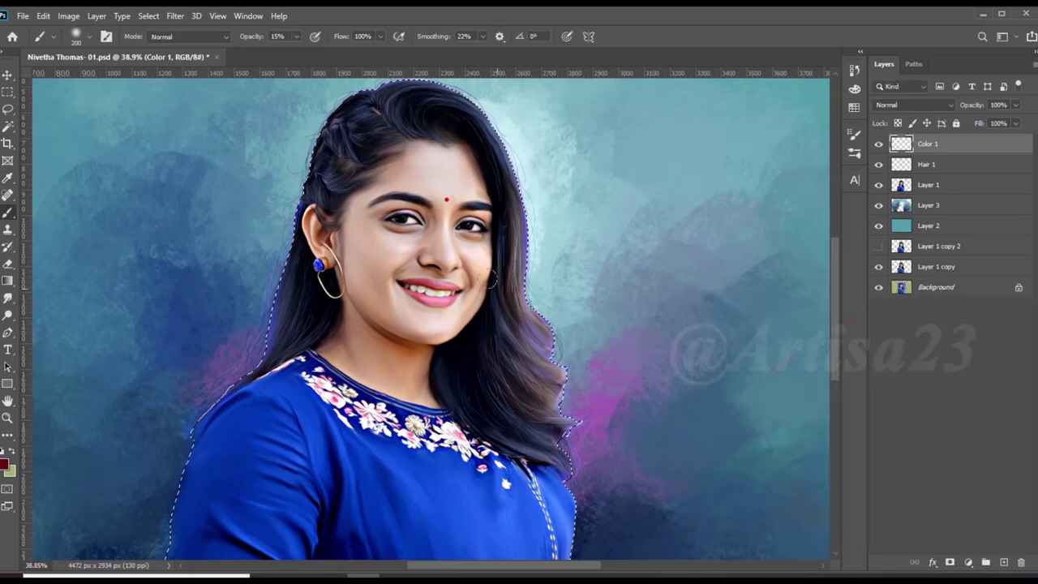
click(914, 104)
click(892, 410)
Deselect the woman after painting the face and save the portrait
key(ctrl+d)
scroll(441, 324, down, 2)
key(ctrl+s)
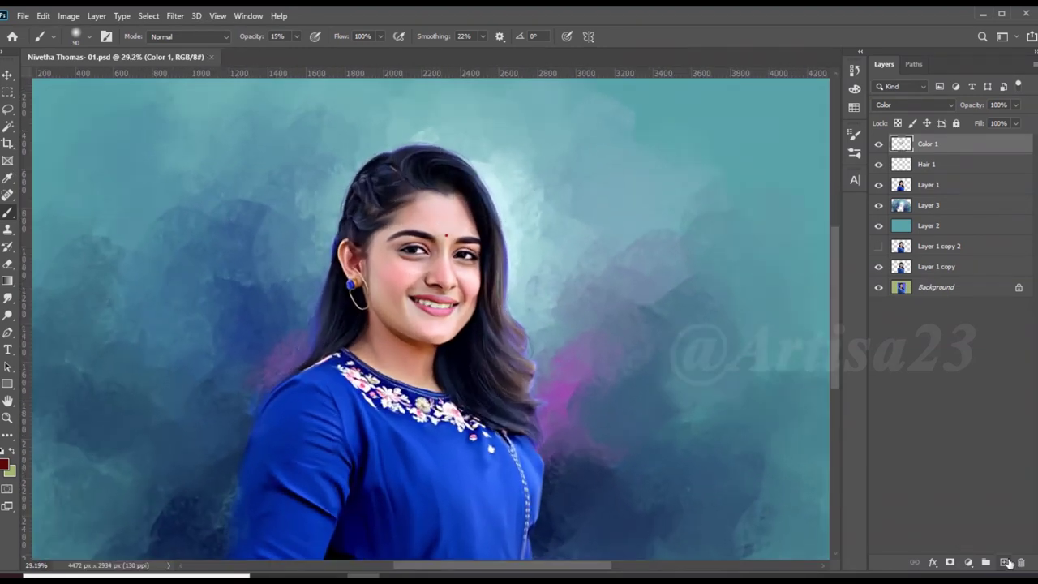
Add another new layer on top named COlor 2
click(1004, 562)
double_click(928, 144)
text(COlor 2)
key(Return)
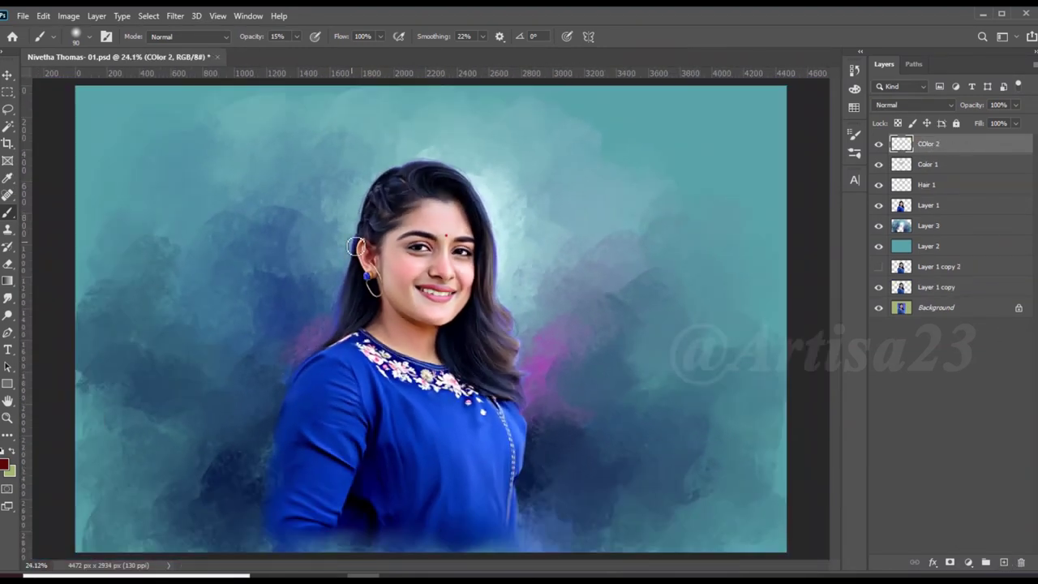
Pick a light orange paint colour with the brush and set COlor 2 to Color blending
click(6, 464)
drag(880, 478, 883, 467)
click(823, 341)
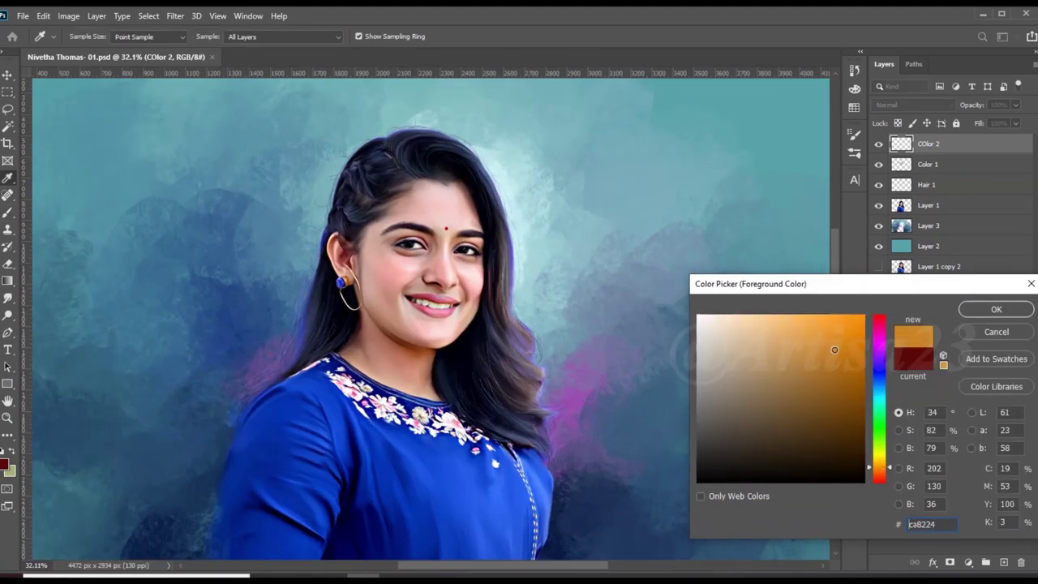
click(995, 309)
key(b)
click(913, 105)
click(900, 245)
Load Layer 1's outline as a selection, paint orange on the face and smudge it in
ctrl+click(900, 211)
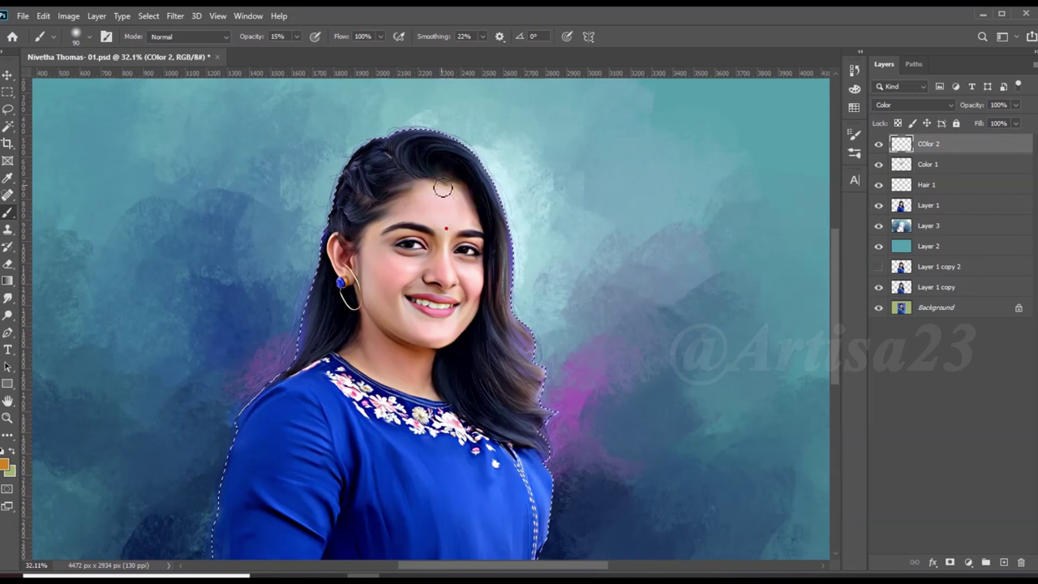
scroll(478, 253, up, 2)
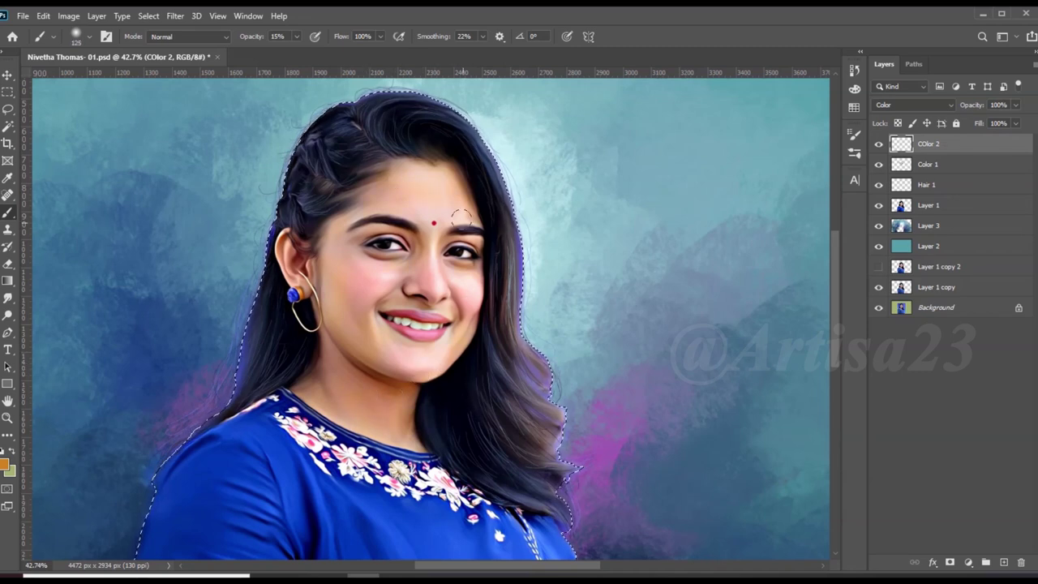
click(8, 300)
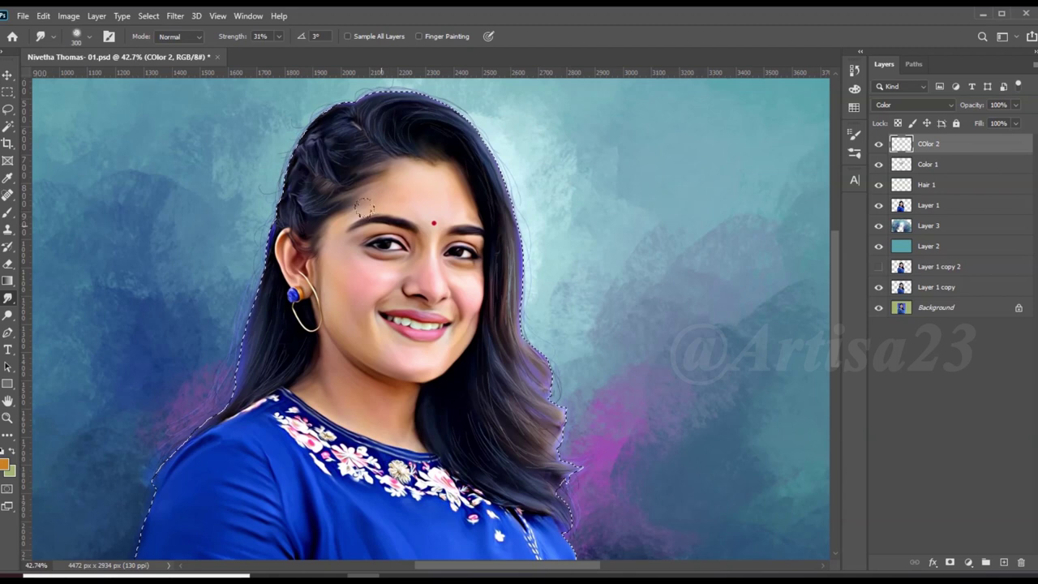
key(bracketright)
Deselect, save the portrait, and add a new layer above COlor 2
key(ctrl+d)
scroll(418, 245, down, 1)
key(ctrl+s)
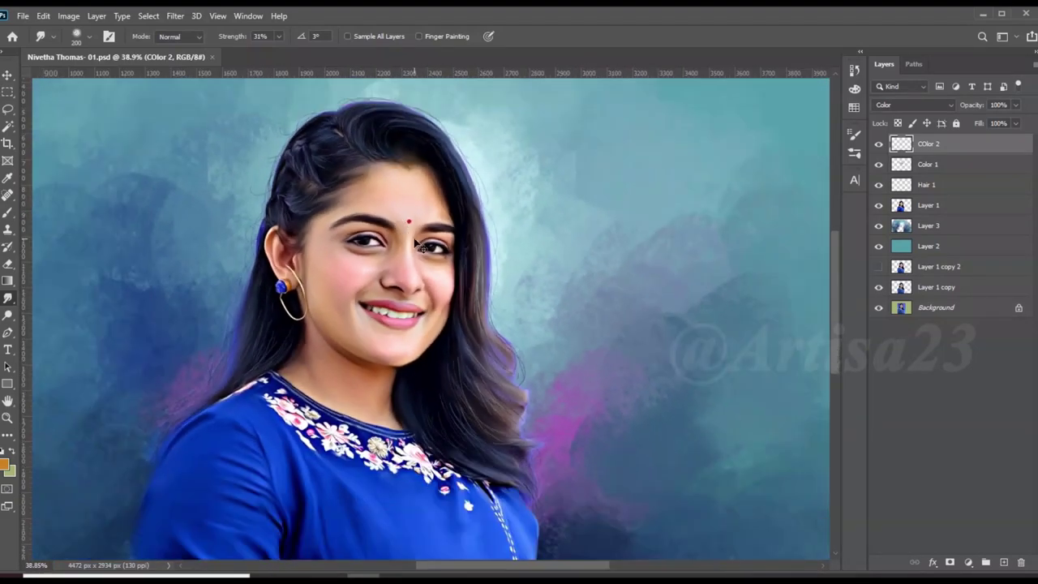
scroll(418, 245, down, 2)
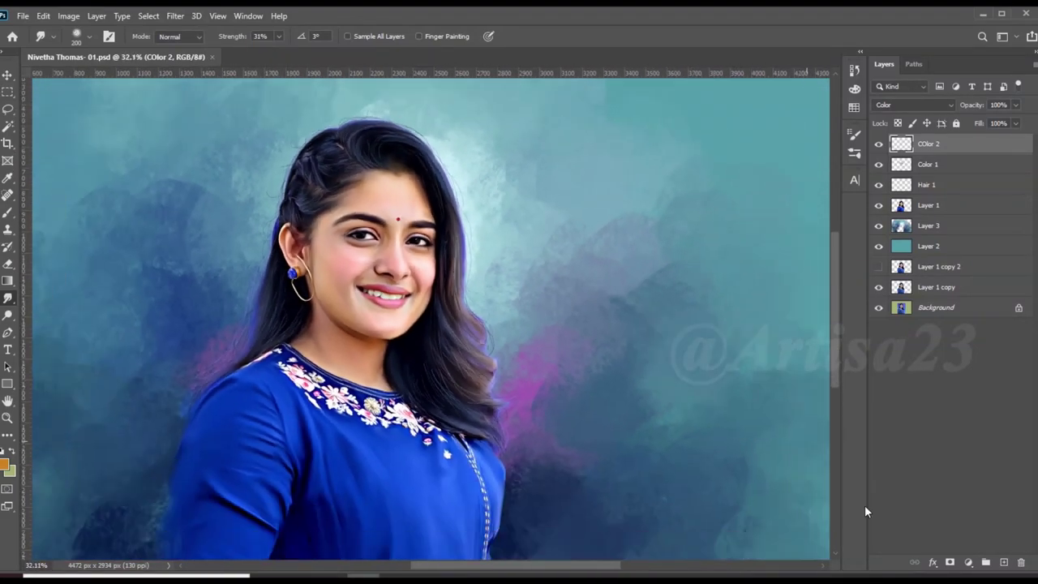
click(1004, 562)
double_click(929, 144)
Name the new layer COlor 3 and set it to Color blending with the brush active
text(3)
key(Return)
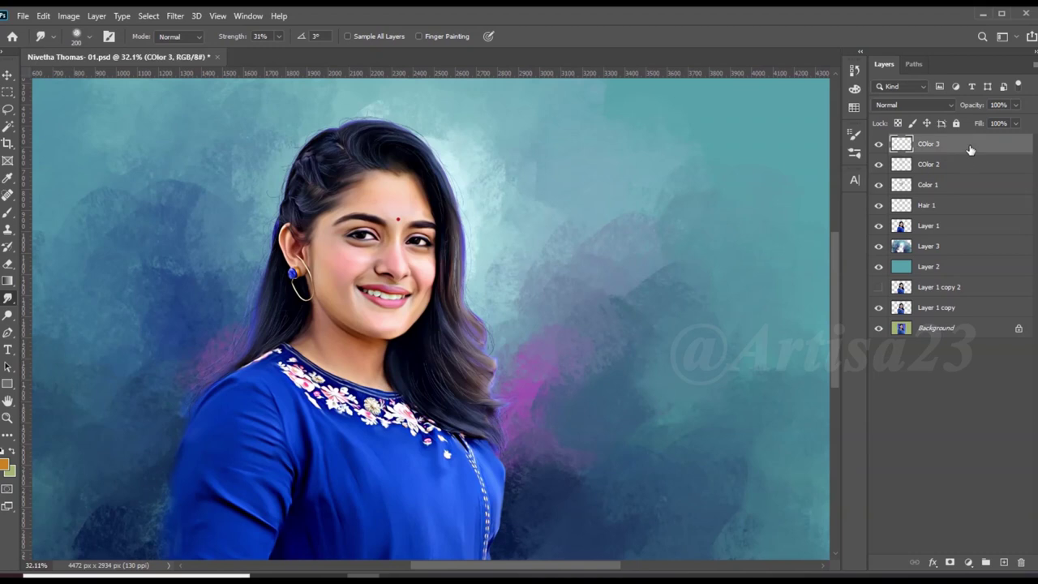
scroll(435, 277, up, 2)
key(b)
scroll(436, 277, up, 2)
scroll(435, 277, up, 3)
scroll(436, 277, down, 3)
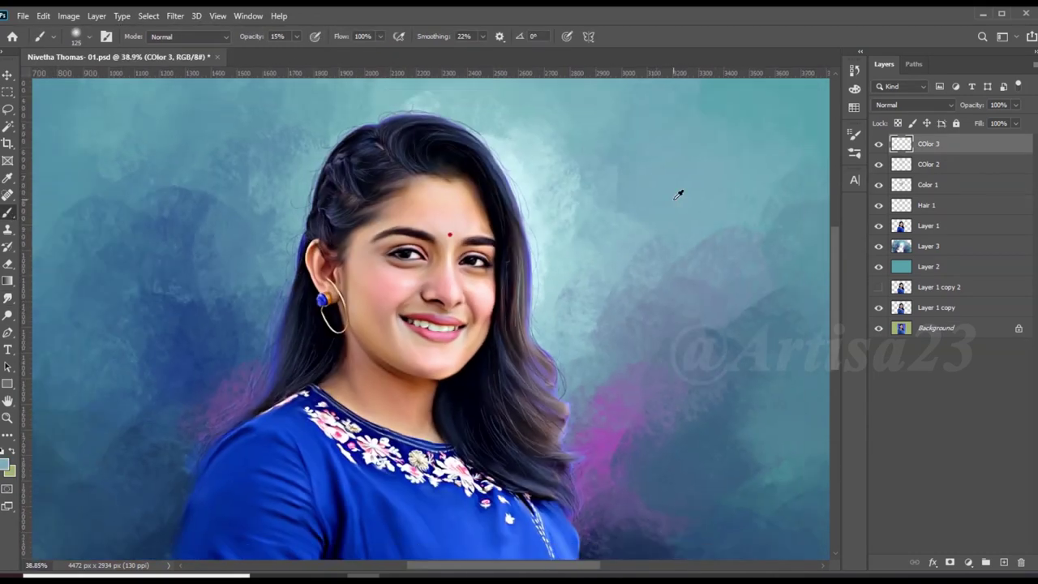
scroll(679, 192, up, 2)
click(914, 104)
click(925, 110)
click(914, 105)
click(886, 418)
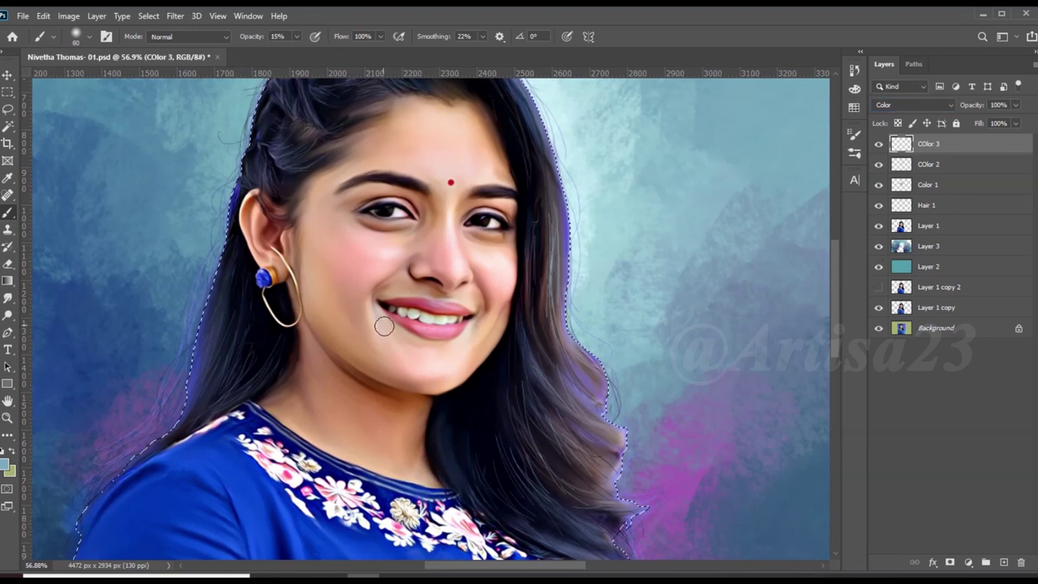
Brush a teal tint onto the cheek with a smaller brush, then smudge it into the skin
key(bracketleft)
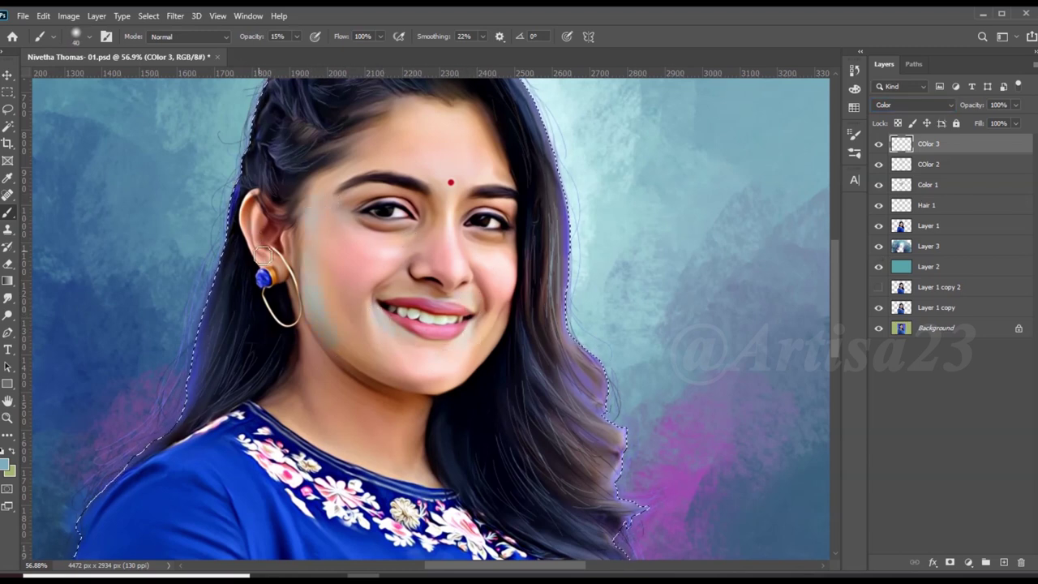
key(bracketleft)
key(r)
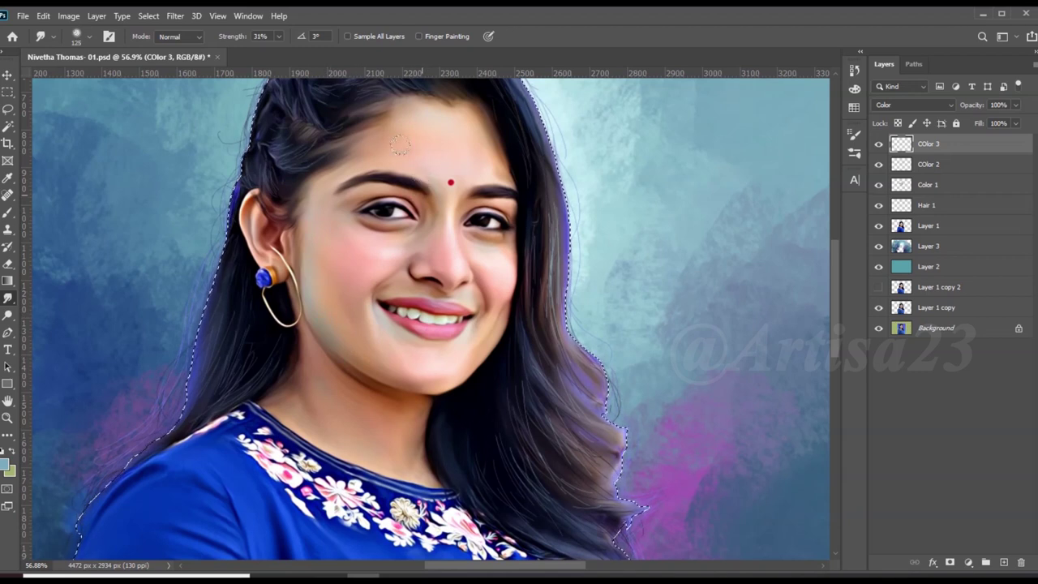
key(bracketleft)
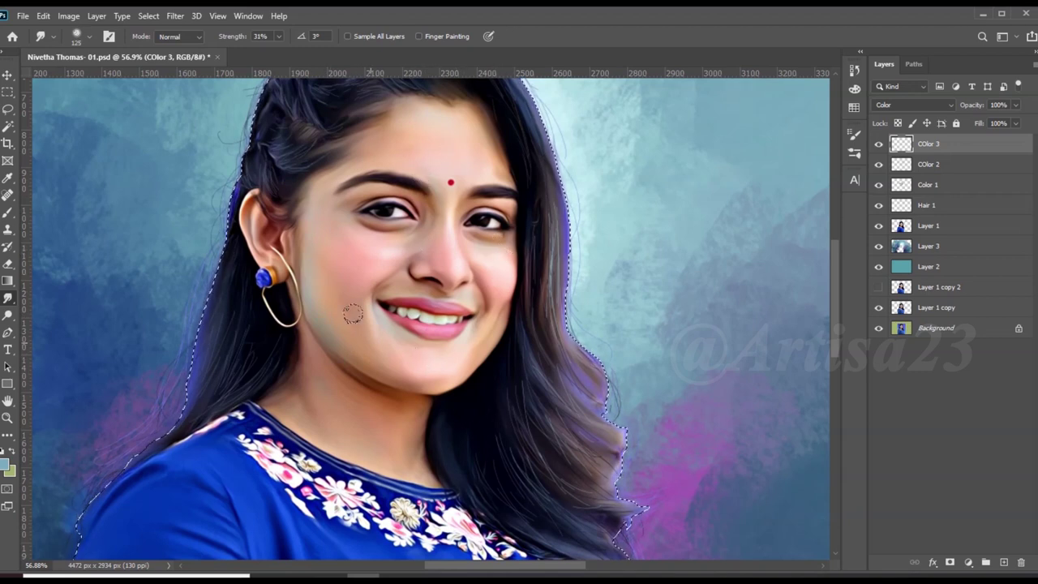
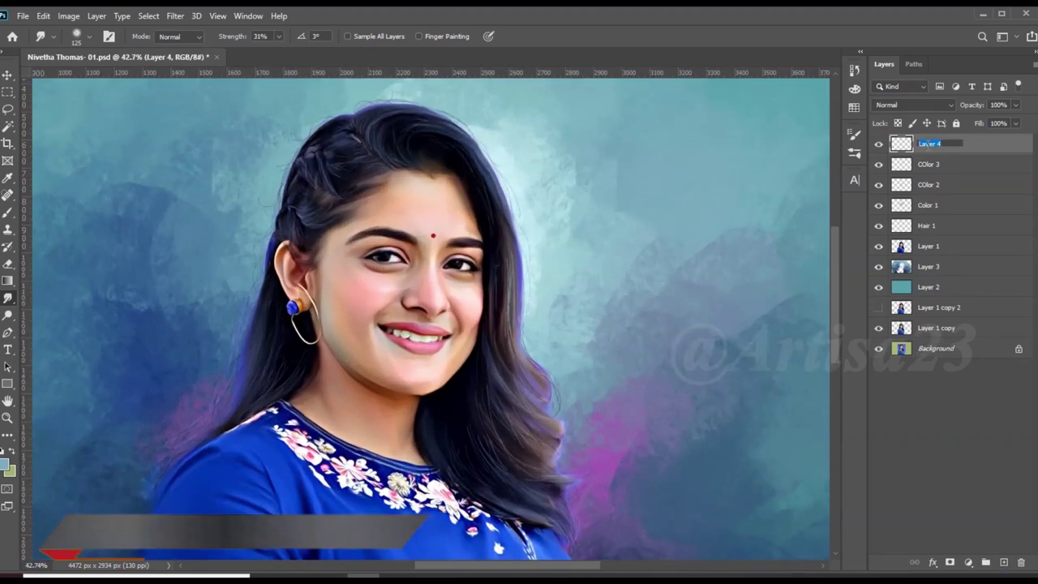
Name the layer 'Eyes brow' and paint light hair strokes along the eyebrow
text(Eyes brow)
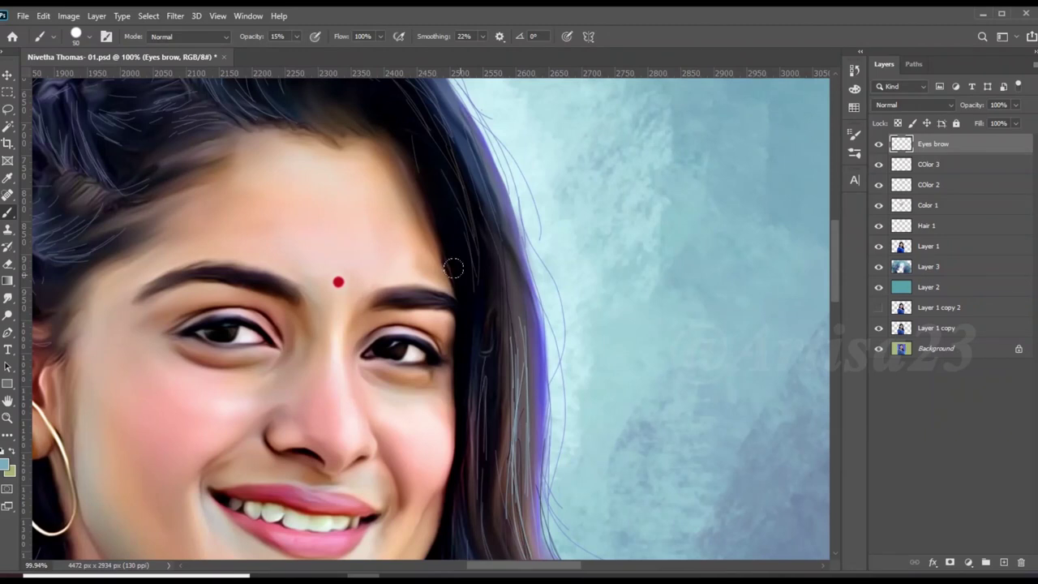
scroll(466, 300, up, 5)
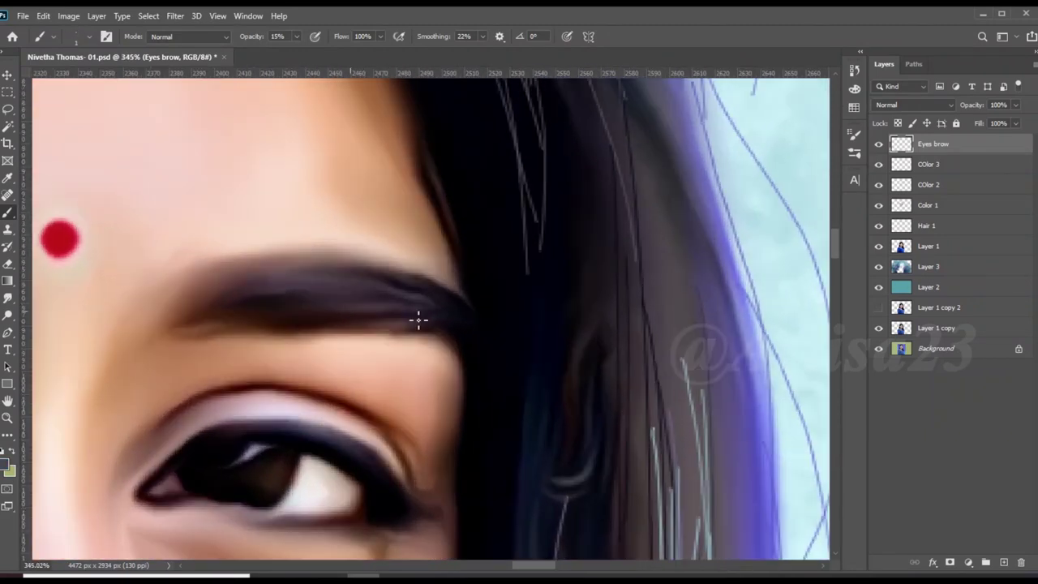
drag(389, 298, 288, 298)
drag(381, 300, 318, 301)
Add more fine hair strokes extending across the eyebrow
scroll(521, 299, down, 5)
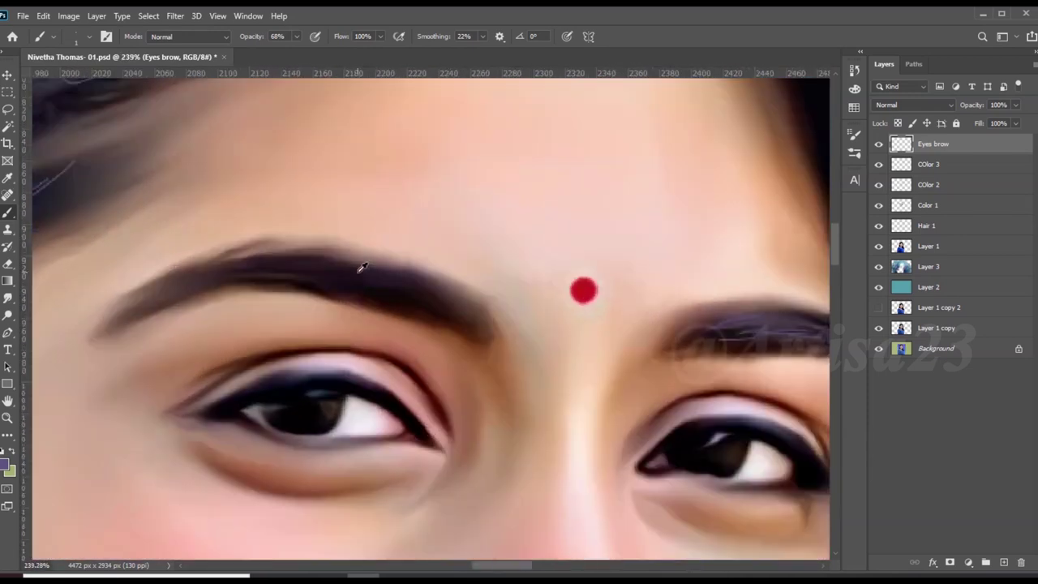
scroll(359, 271, up, 3)
drag(424, 299, 471, 316)
mouse_move(376, 270)
mouse_down()
mouse_move(226, 270)
mouse_move(82, 309)
mouse_up()
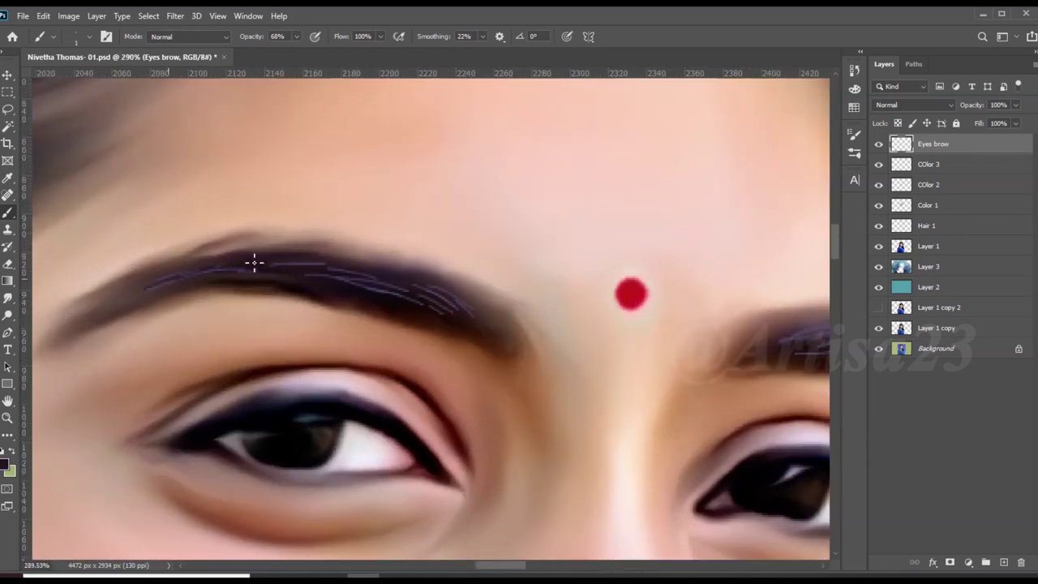
drag(373, 280, 322, 264)
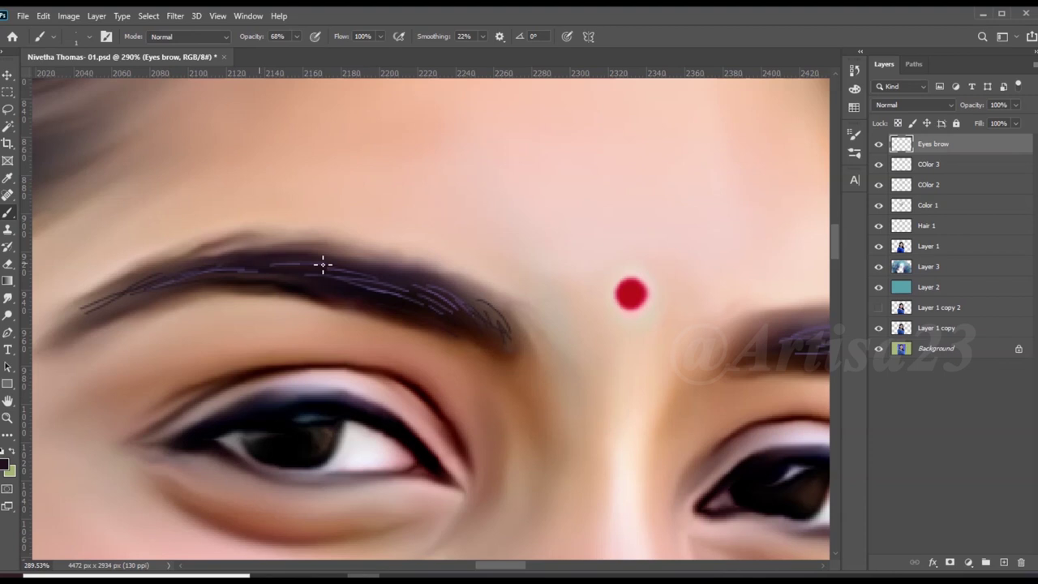
scroll(691, 308, down, 1)
scroll(375, 284, down, 2)
scroll(556, 343, down, 2)
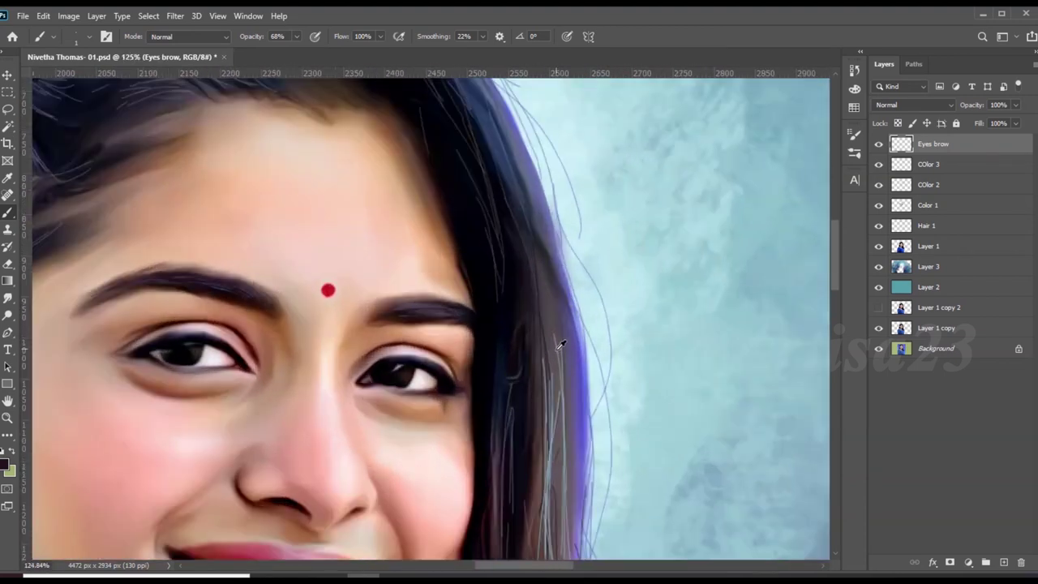
scroll(540, 391, down, 1)
scroll(528, 335, down, 2)
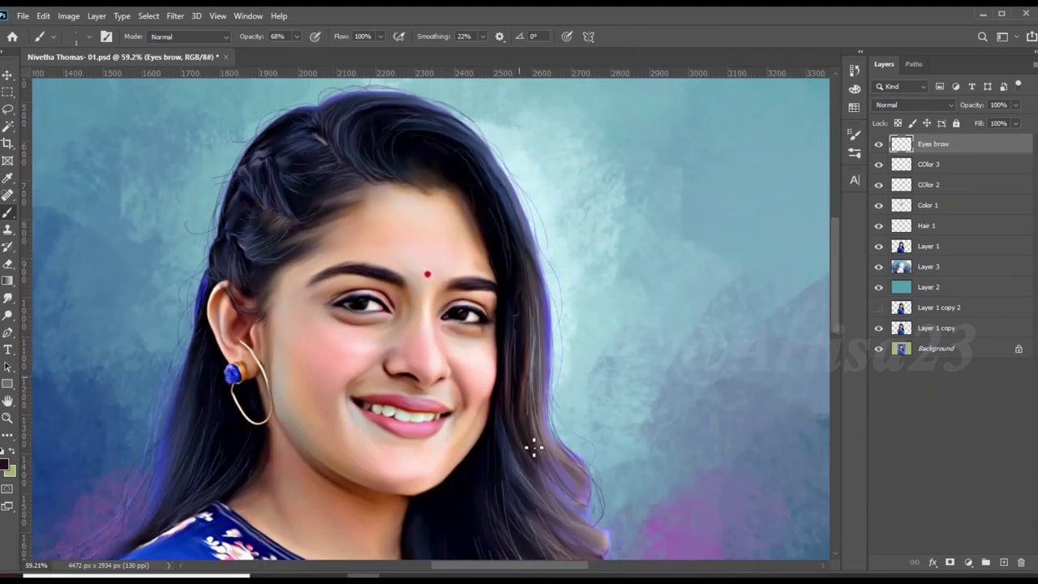
scroll(487, 340, up, 1)
scroll(451, 300, up, 3)
scroll(405, 281, down, 3)
Save the document with Ctrl+S
key(ctrl+s)
scroll(405, 281, down, 1)
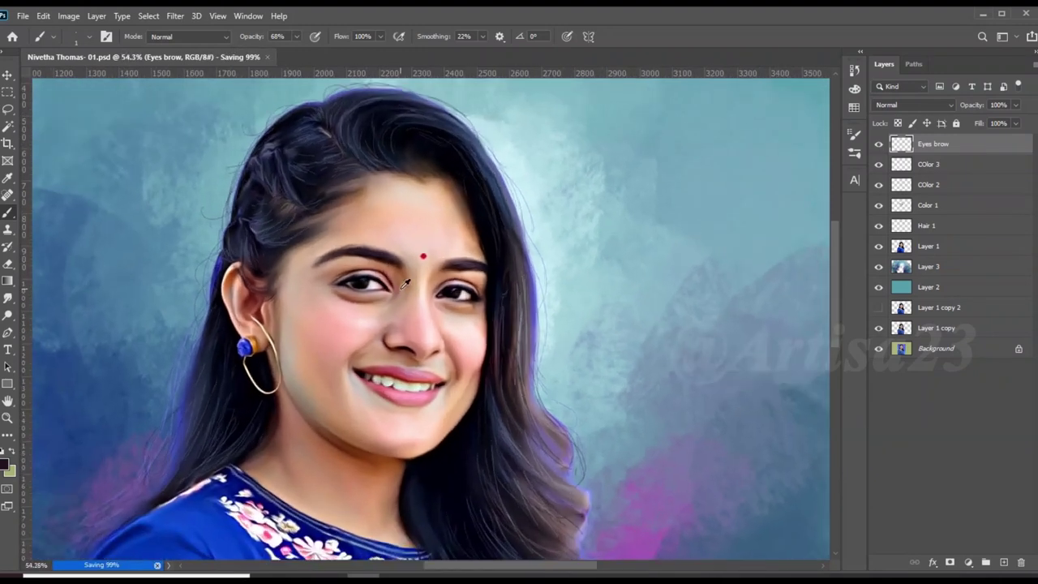
scroll(405, 282, up, 1)
click(1004, 562)
double_click(933, 143)
text(Face 1)
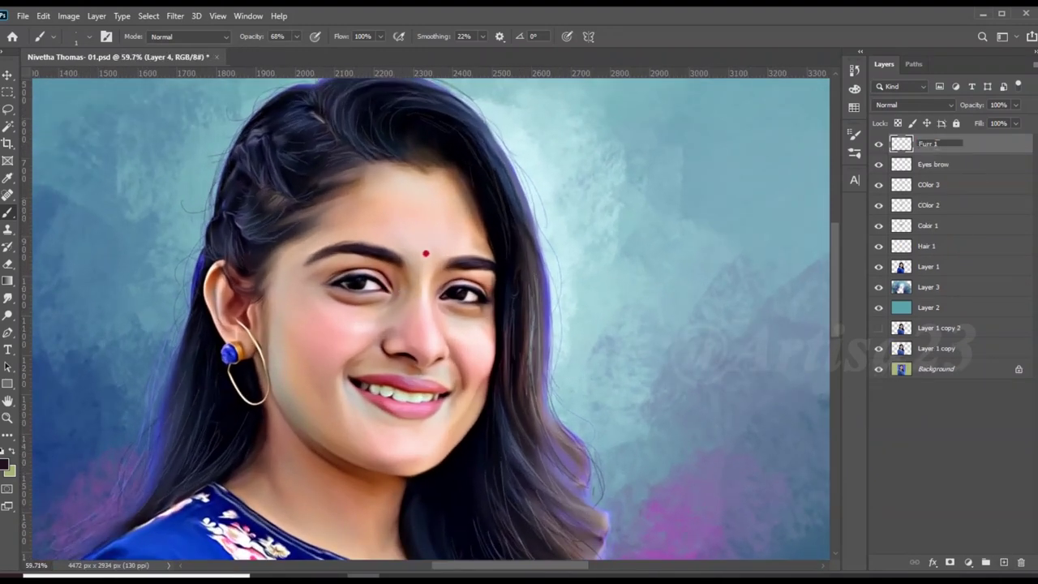
key(Return)
scroll(358, 279, up, 3)
scroll(357, 279, up, 5)
scroll(358, 279, up, 3)
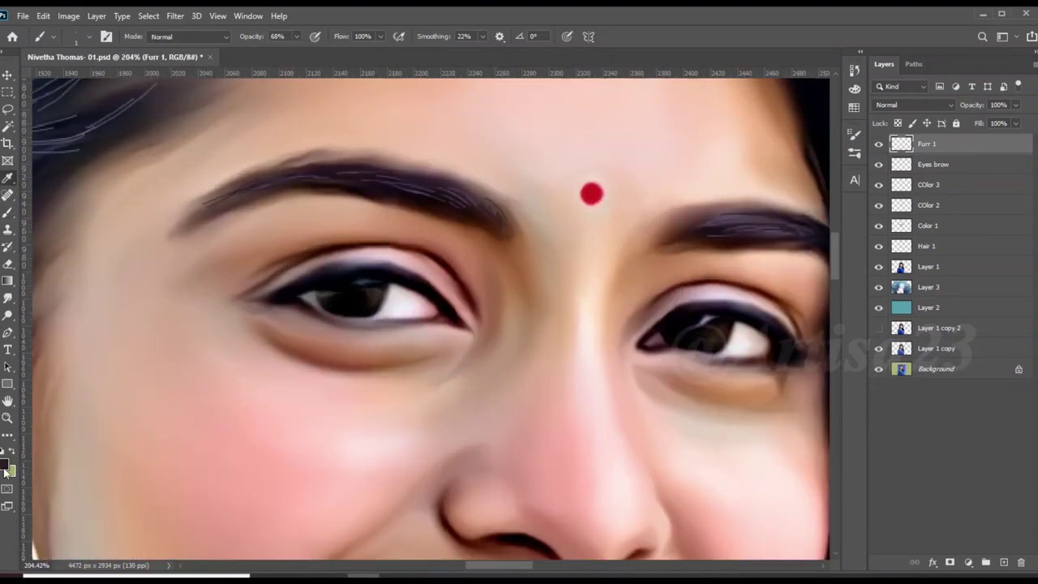
click(5, 465)
click(994, 306)
scroll(269, 309, up, 1)
scroll(269, 309, up, 2)
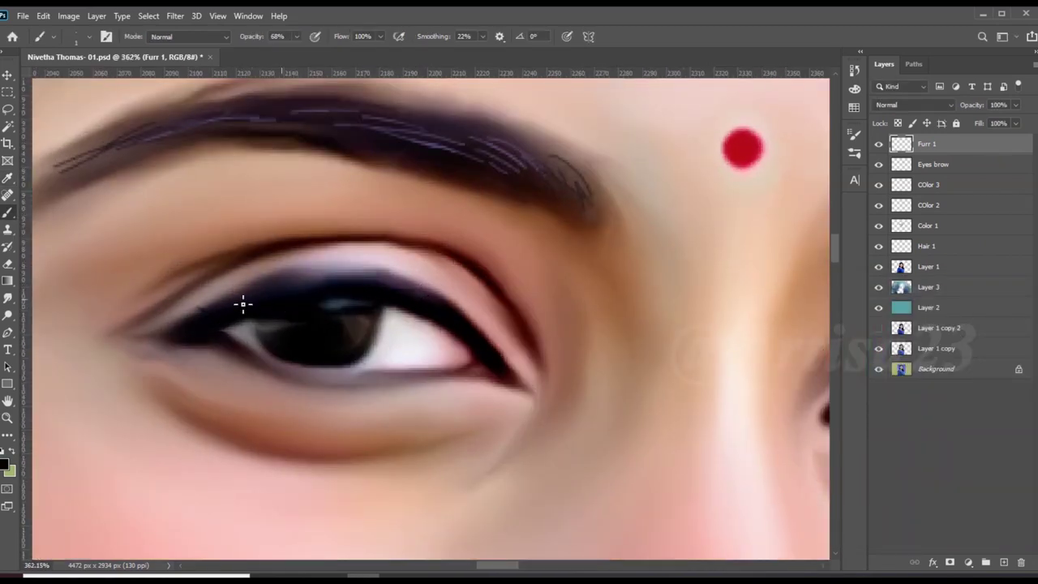
drag(311, 296, 288, 268)
scroll(321, 300, up, 2)
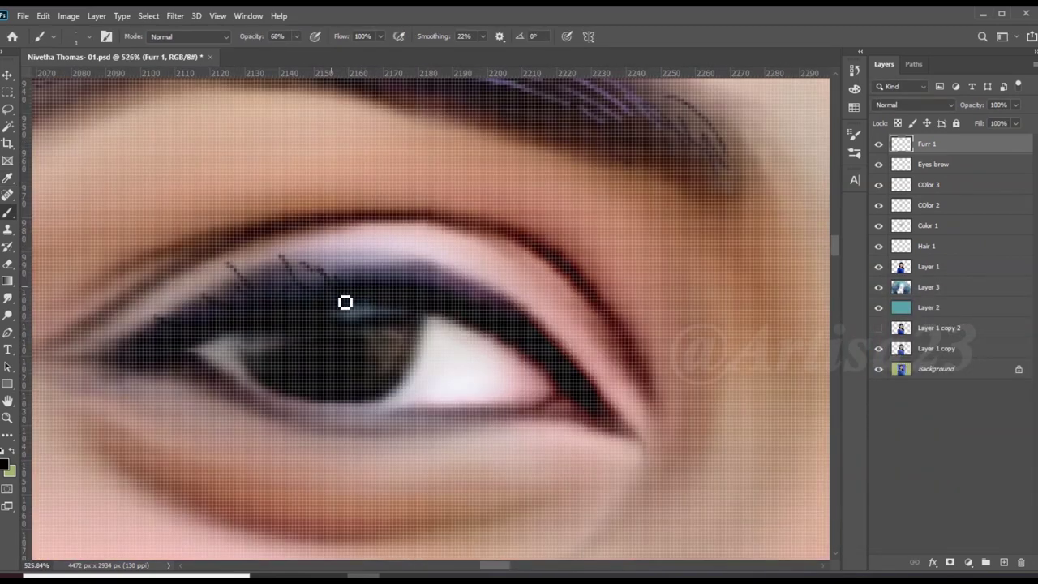
drag(70, 352, 194, 327)
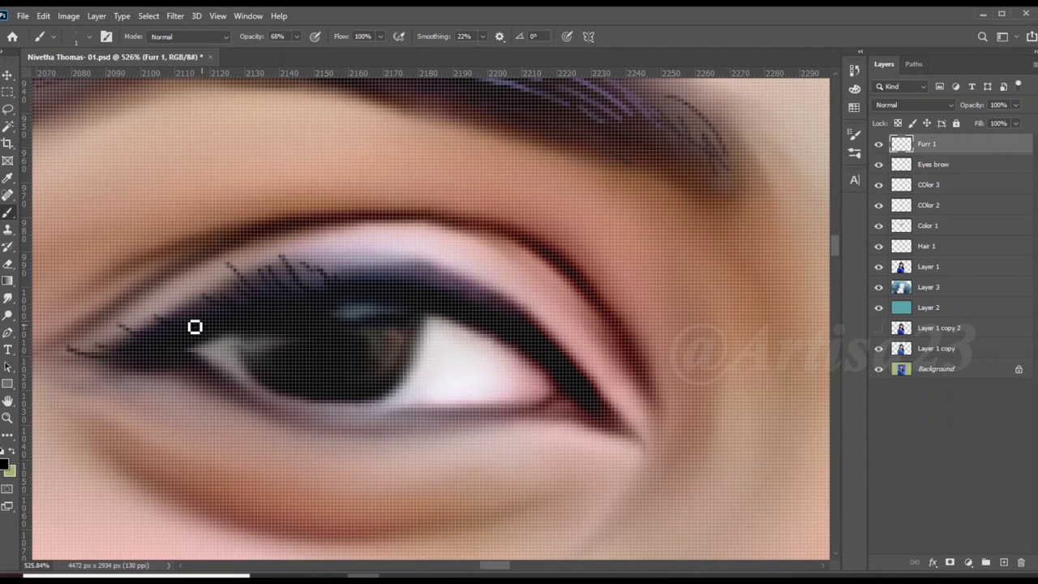
scroll(364, 271, right, 2)
mouse_move(364, 271)
mouse_down()
mouse_move(320, 267)
mouse_move(439, 332)
mouse_up()
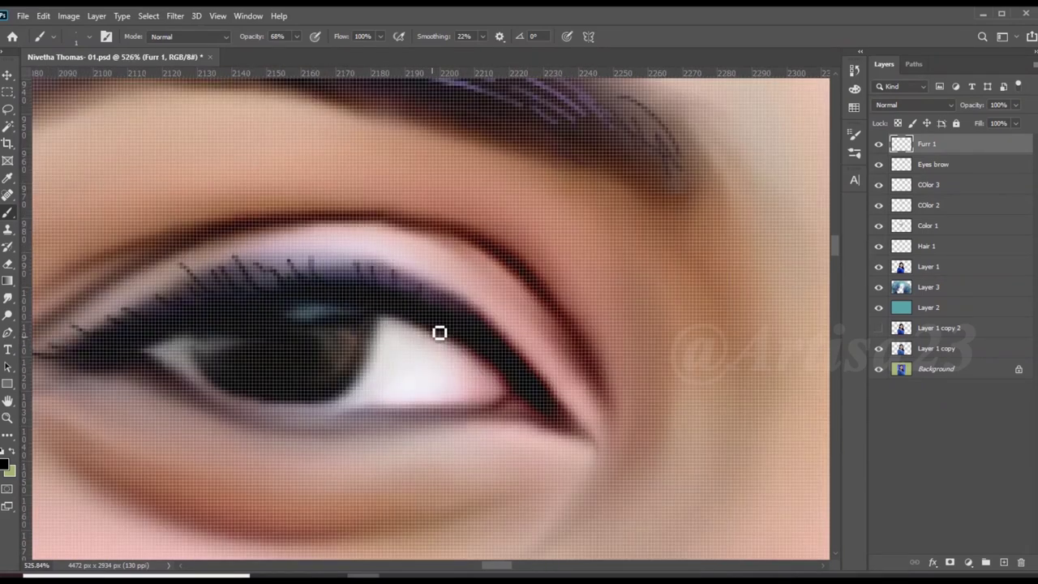
scroll(487, 324, down, 5)
scroll(514, 292, up, 5)
drag(601, 331, 650, 358)
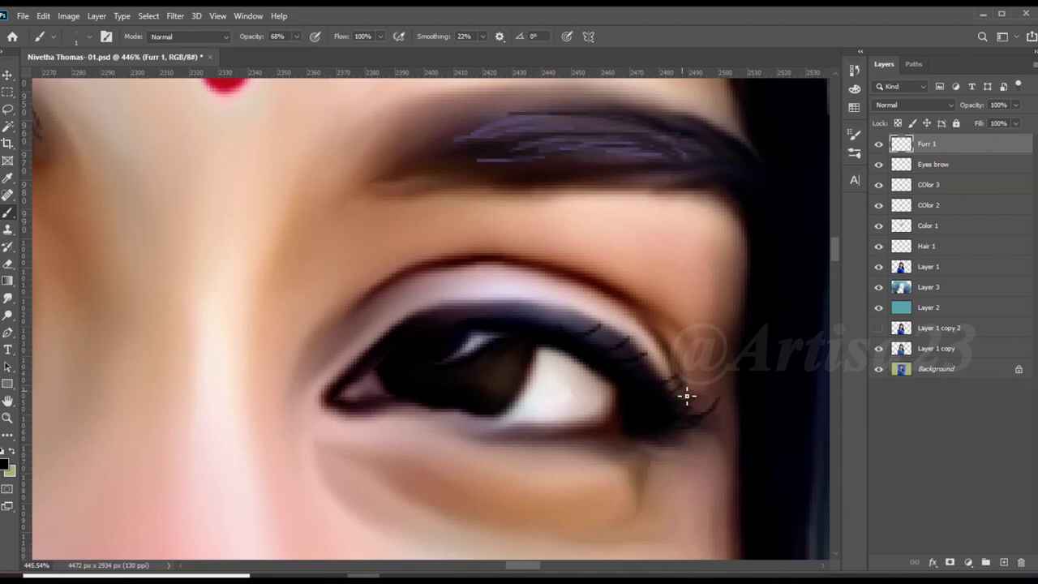
mouse_move(559, 326)
mouse_down()
mouse_move(571, 306)
mouse_move(526, 290)
mouse_move(556, 299)
mouse_up()
drag(487, 325, 481, 291)
scroll(501, 327, down, 5)
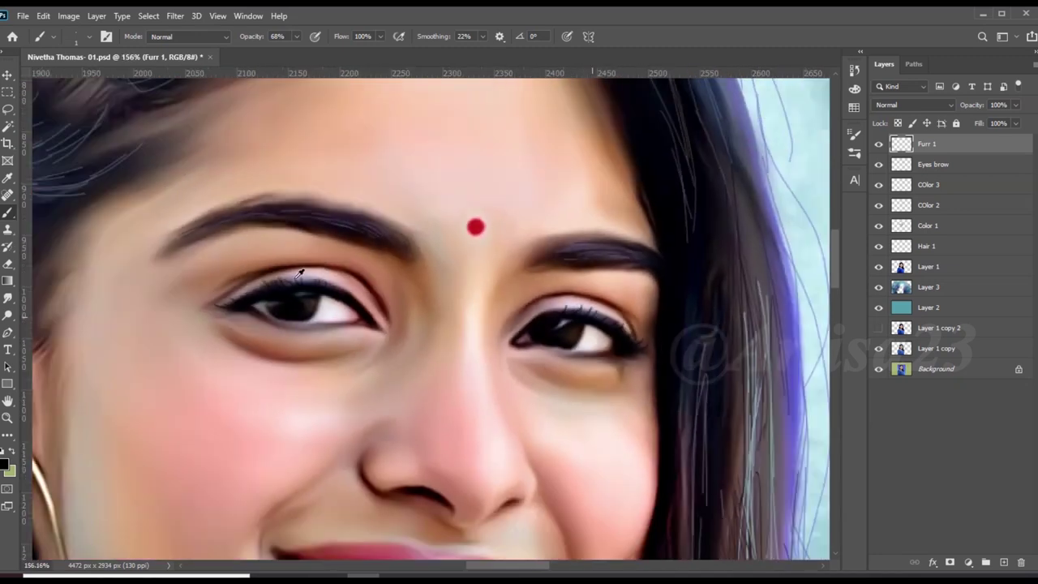
scroll(299, 294, up, 5)
drag(255, 266, 258, 302)
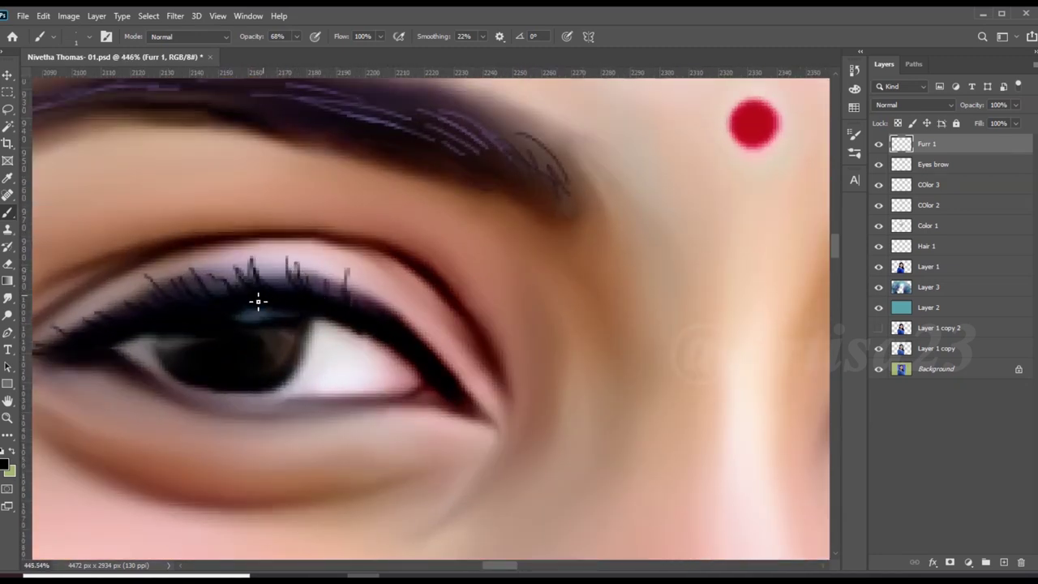
drag(121, 317, 77, 292)
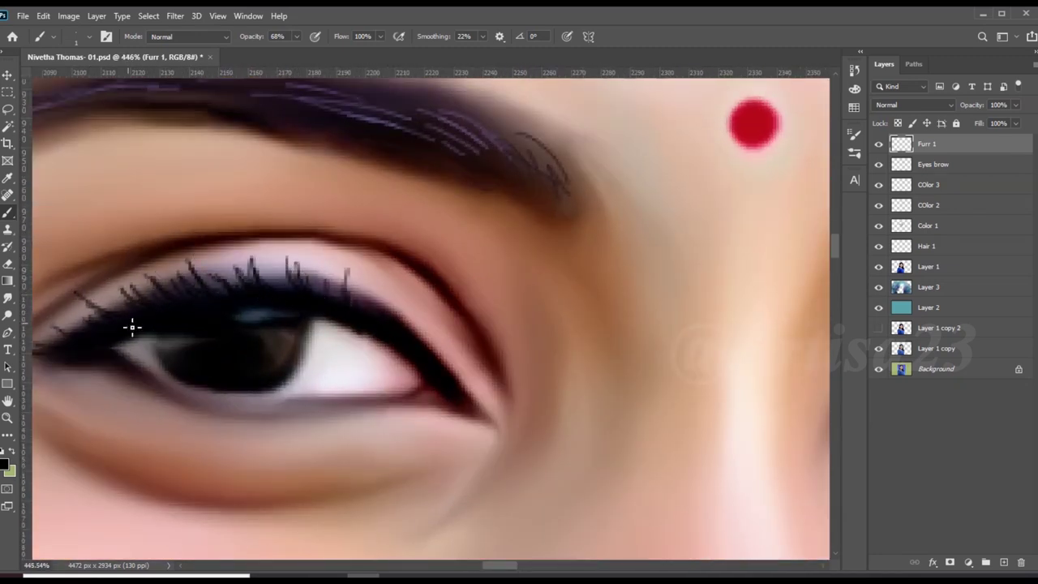
scroll(130, 325, down, 2)
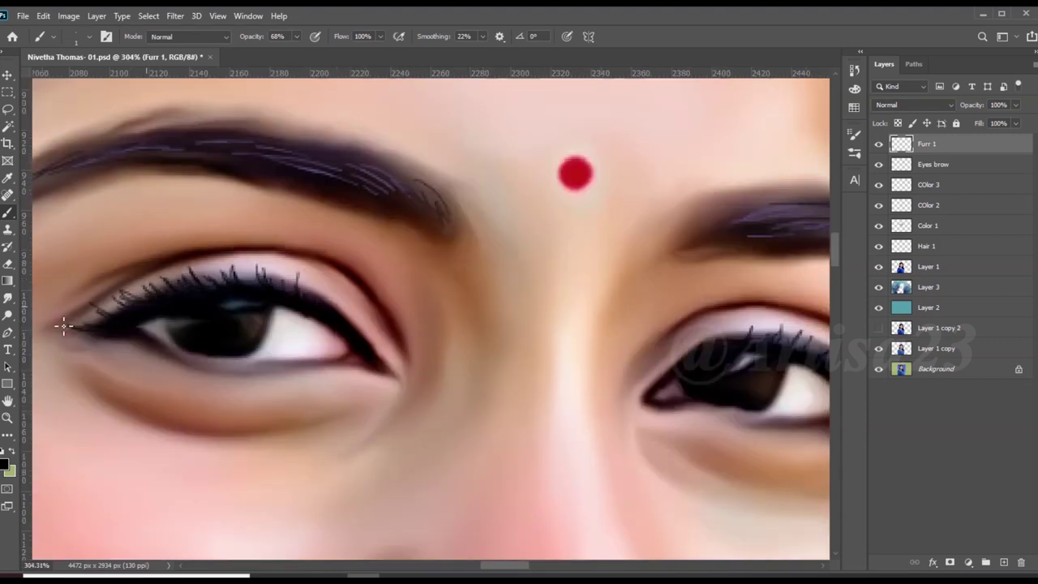
scroll(104, 327, down, 3)
scroll(418, 339, up, 4)
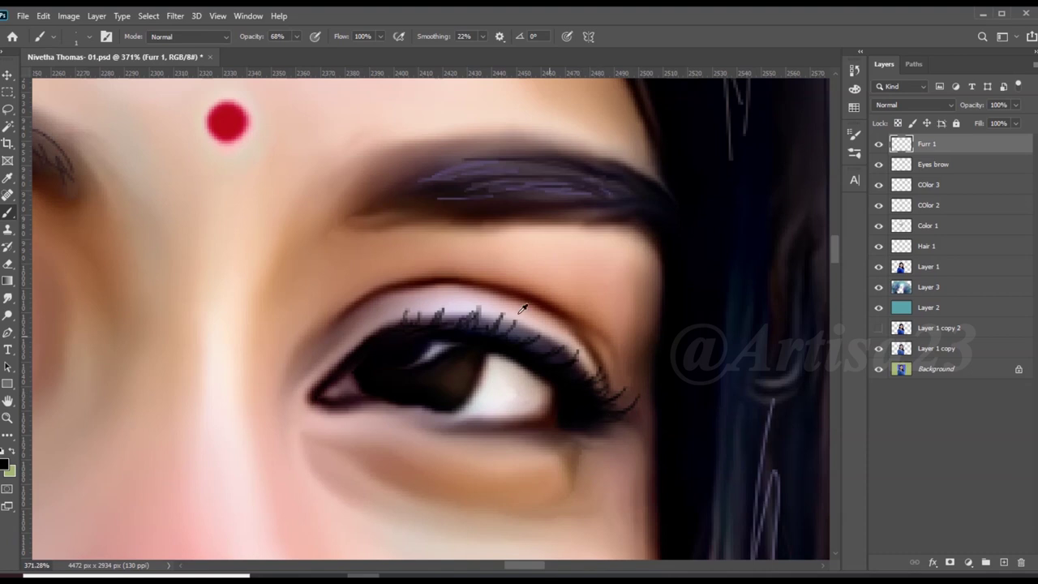
scroll(523, 308, down, 5)
scroll(192, 302, up, 3)
scroll(192, 302, up, 3)
mouse_move(192, 302)
mouse_down()
mouse_move(220, 327)
mouse_move(311, 343)
mouse_move(281, 349)
mouse_move(355, 364)
mouse_move(463, 345)
mouse_move(365, 362)
mouse_move(267, 354)
mouse_move(232, 327)
mouse_move(193, 318)
mouse_up()
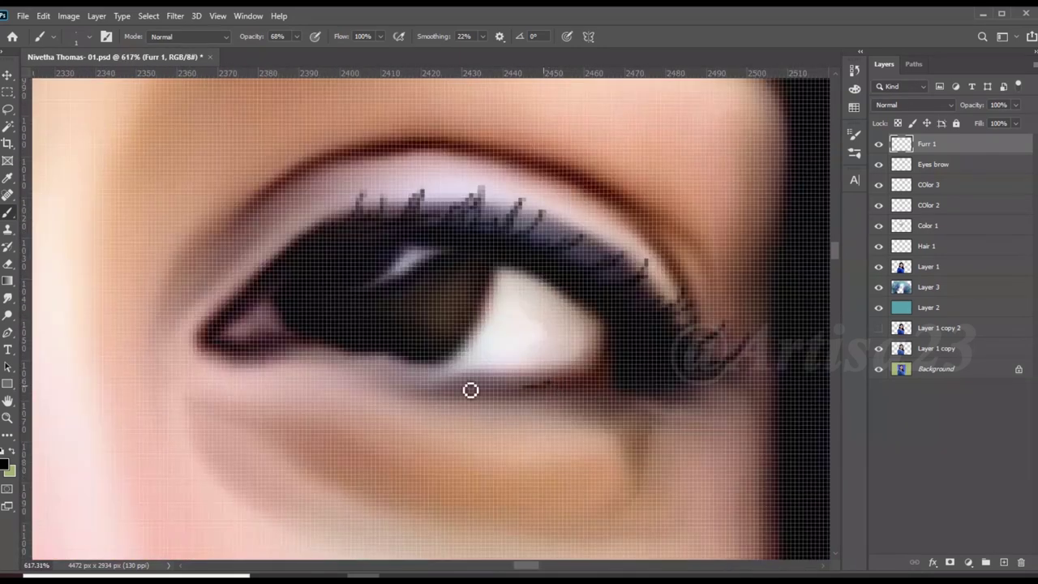
mouse_move(471, 390)
mouse_down()
mouse_move(394, 375)
mouse_move(547, 408)
mouse_move(608, 378)
mouse_up()
scroll(607, 378, down, 1)
mouse_move(469, 390)
mouse_down()
mouse_move(456, 378)
mouse_move(427, 386)
mouse_move(424, 375)
mouse_move(489, 390)
mouse_move(517, 412)
mouse_up()
scroll(519, 309, down, 10)
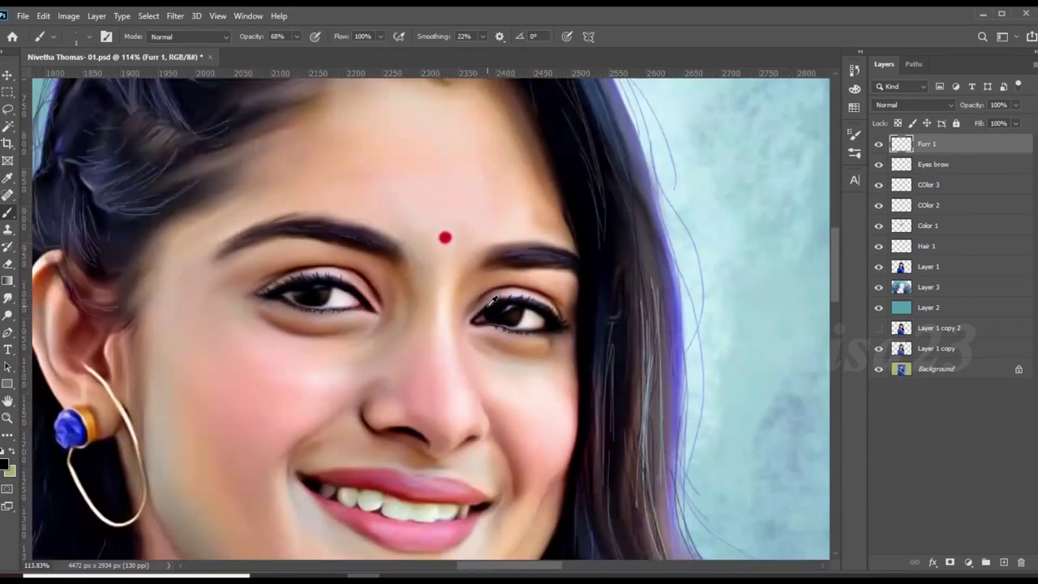
scroll(492, 302, down, 2)
scroll(592, 336, up, 2)
scroll(470, 283, down, 4)
scroll(451, 310, up, 1)
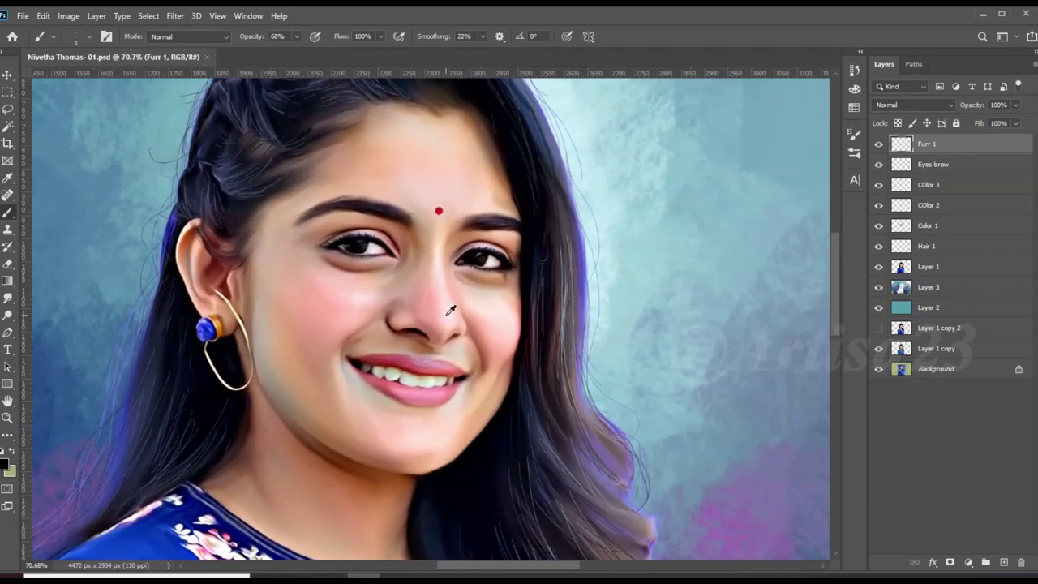
scroll(451, 310, down, 3)
scroll(494, 332, up, 3)
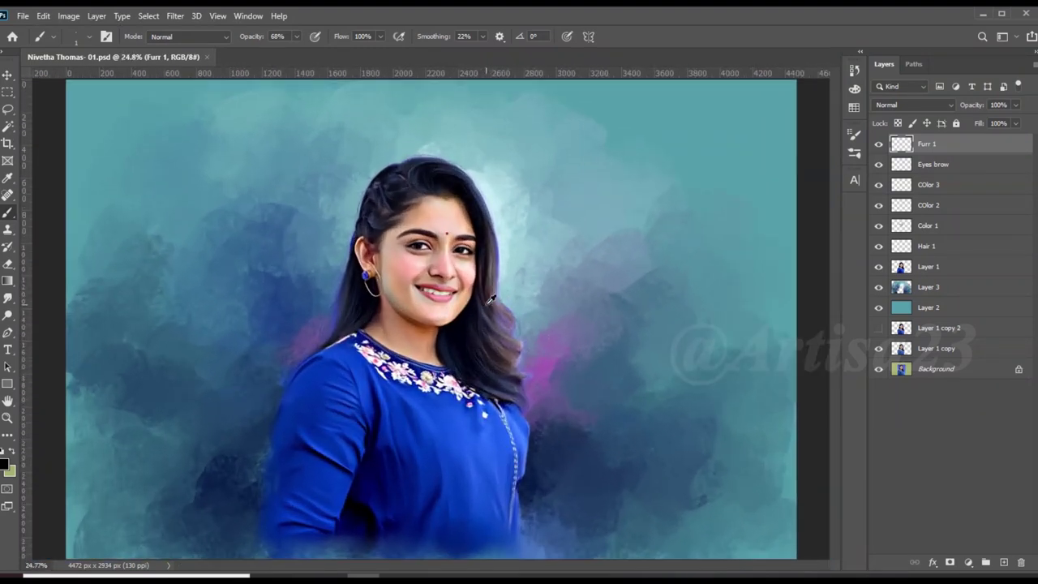
scroll(491, 284, up, 1)
scroll(486, 241, up, 1)
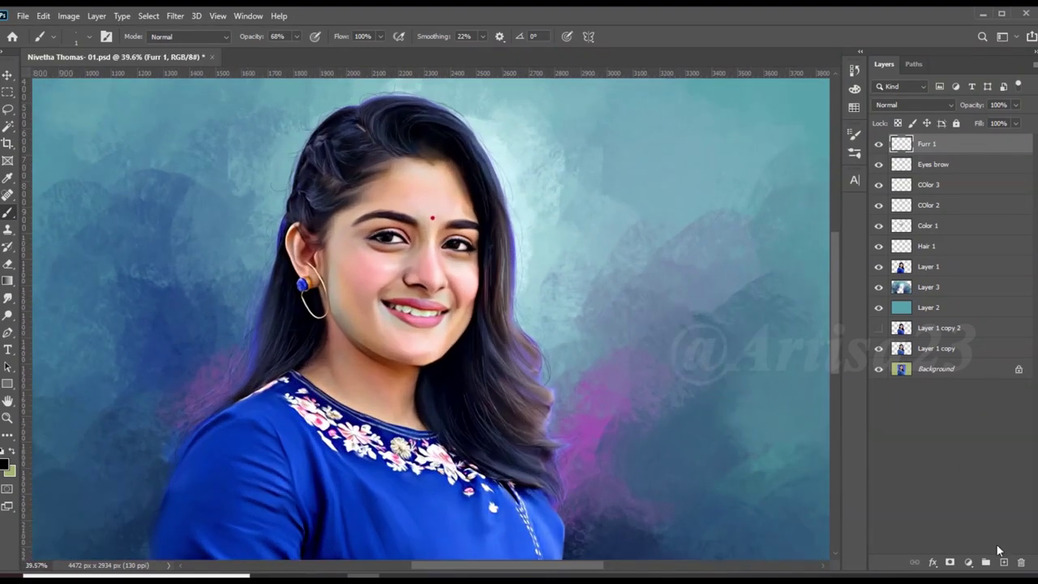
Add a new top layer named 'Line'
click(1004, 562)
double_click(928, 143)
text(e)
key(Return)
Sample the brown of the iris as the painting colour
scroll(414, 244, up, 3)
scroll(414, 243, up, 2)
scroll(414, 243, up, 2)
key(ctrl+s)
click(326, 235)
key(Return)
Make the brush smaller for fine eye detail
key(b)
scroll(435, 215, up, 2)
key(F5)
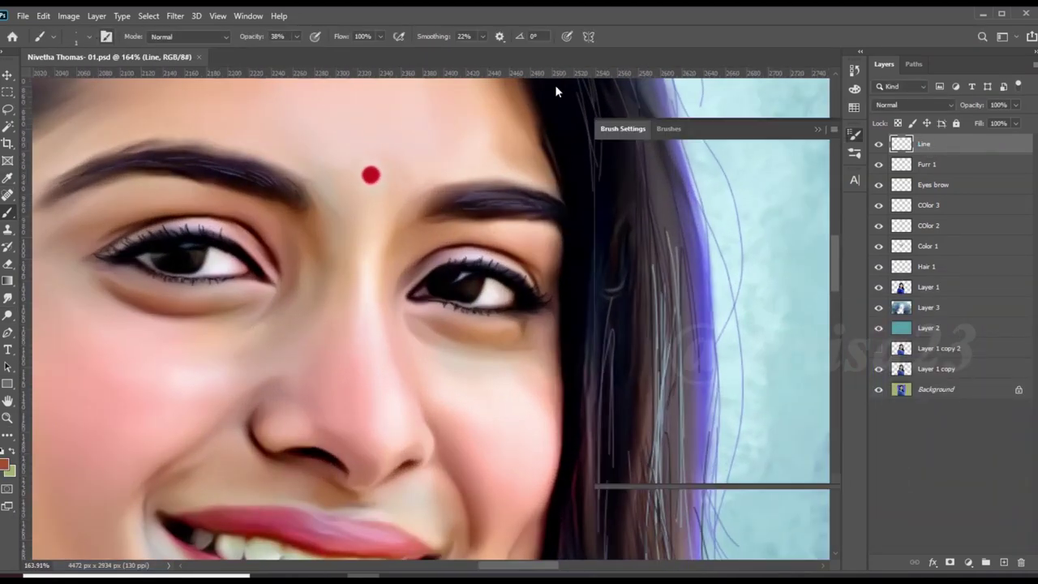
click(817, 128)
key(bracketright)
key(bracketright)
scroll(458, 298, up, 3)
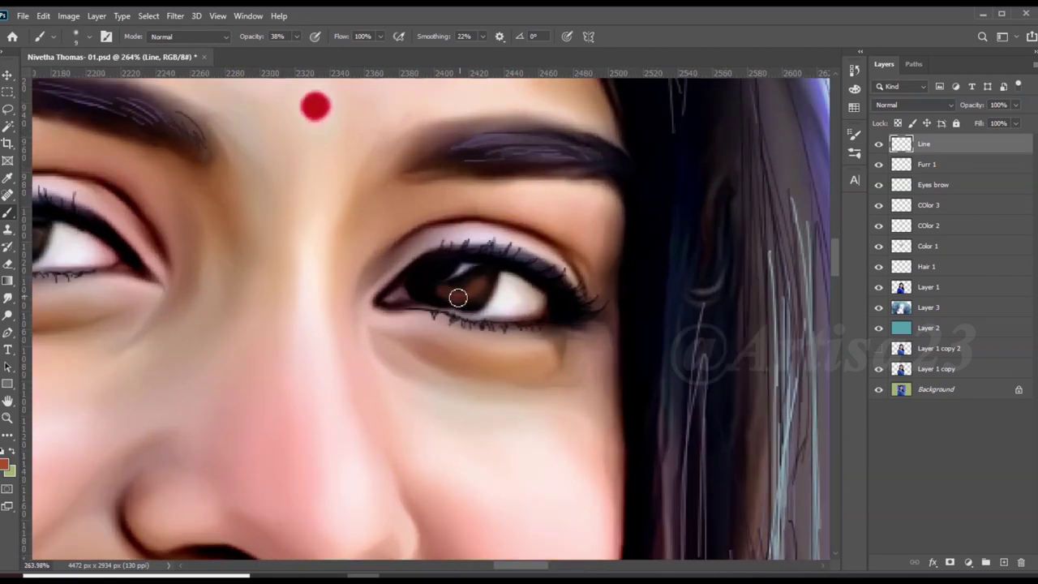
scroll(458, 298, down, 2)
scroll(222, 264, up, 2)
scroll(241, 250, down, 2)
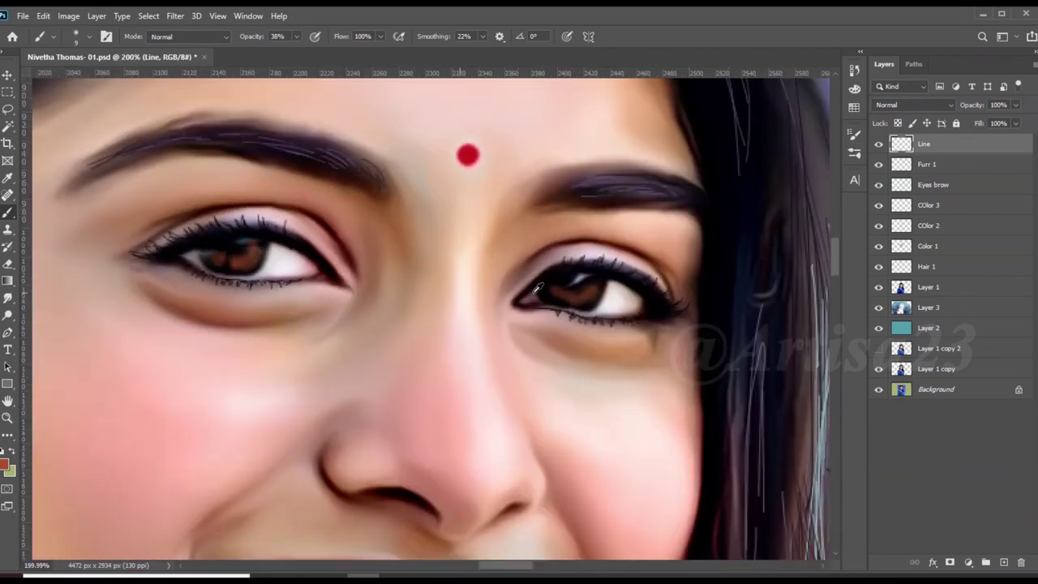
scroll(538, 287, down, 1)
scroll(559, 283, down, 1)
Smudge the paint around the iris
key(r)
scroll(128, 180, up, 3)
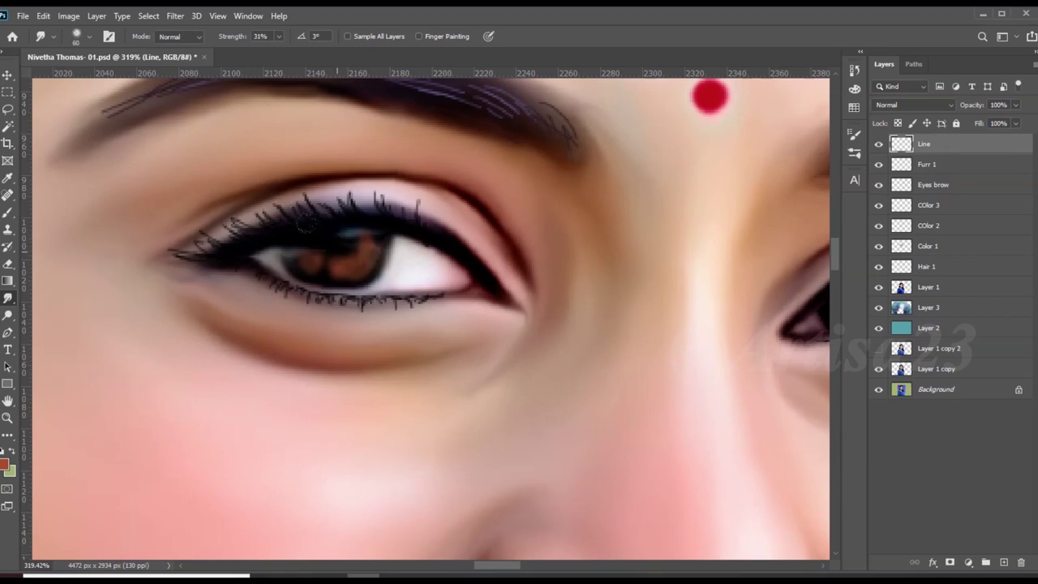
scroll(305, 255, down, 3)
scroll(552, 279, up, 3)
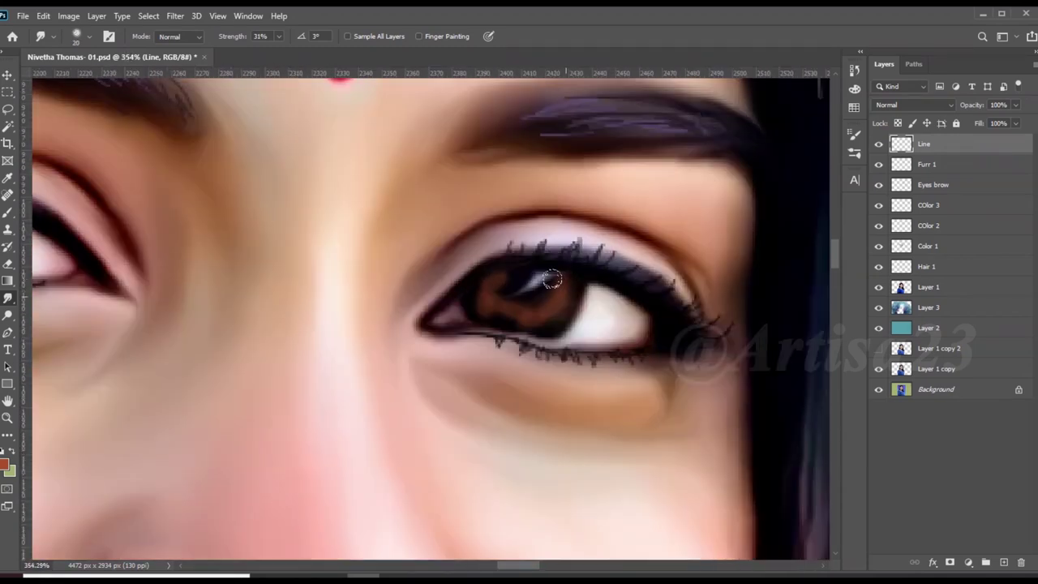
scroll(520, 326, down, 3)
At 91% brush opacity, darken the right edge of the iris
key(b)
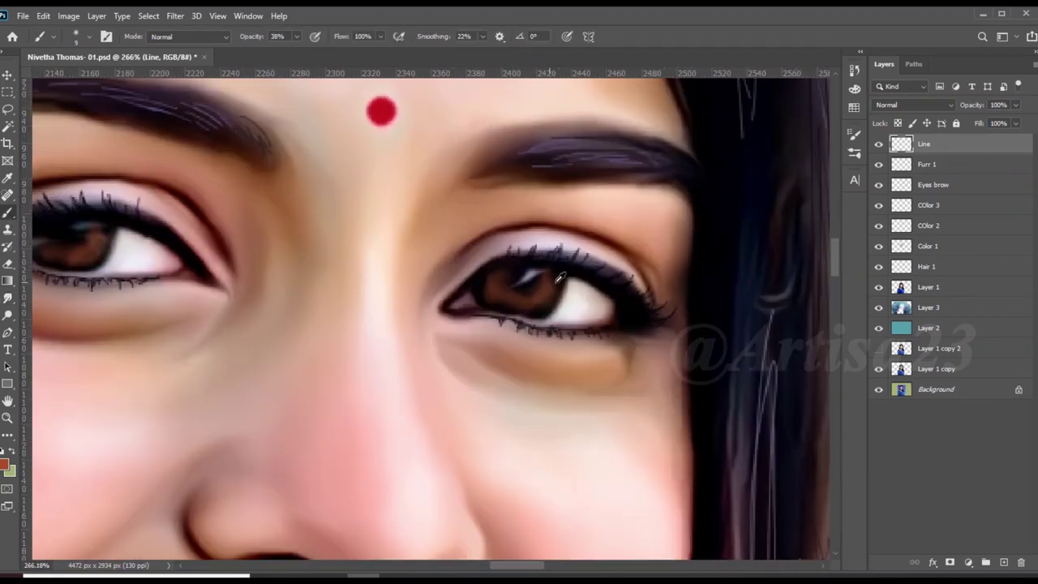
scroll(524, 289, up, 4)
key(9)
key(1)
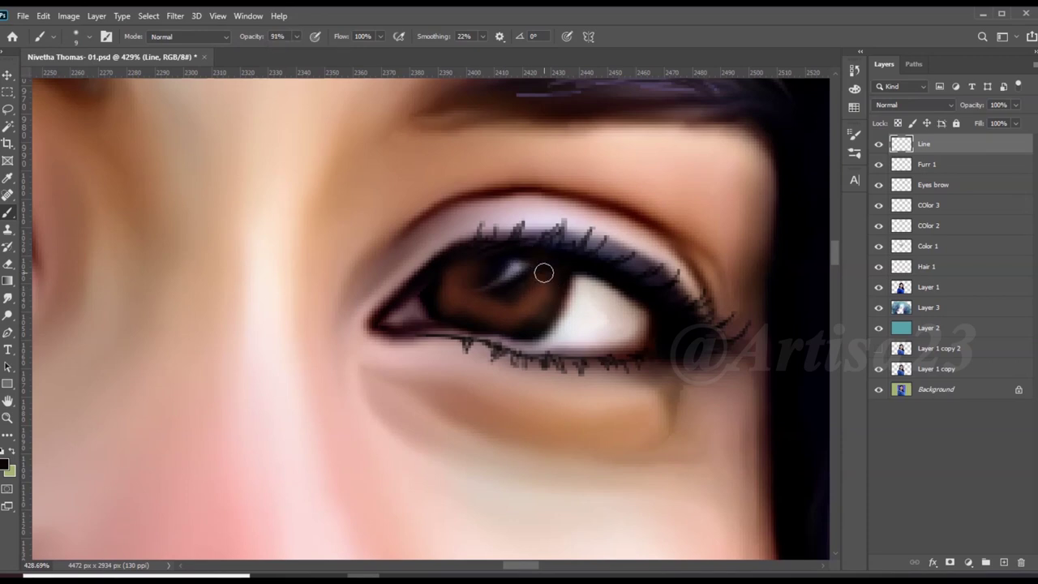
scroll(511, 271, down, 3)
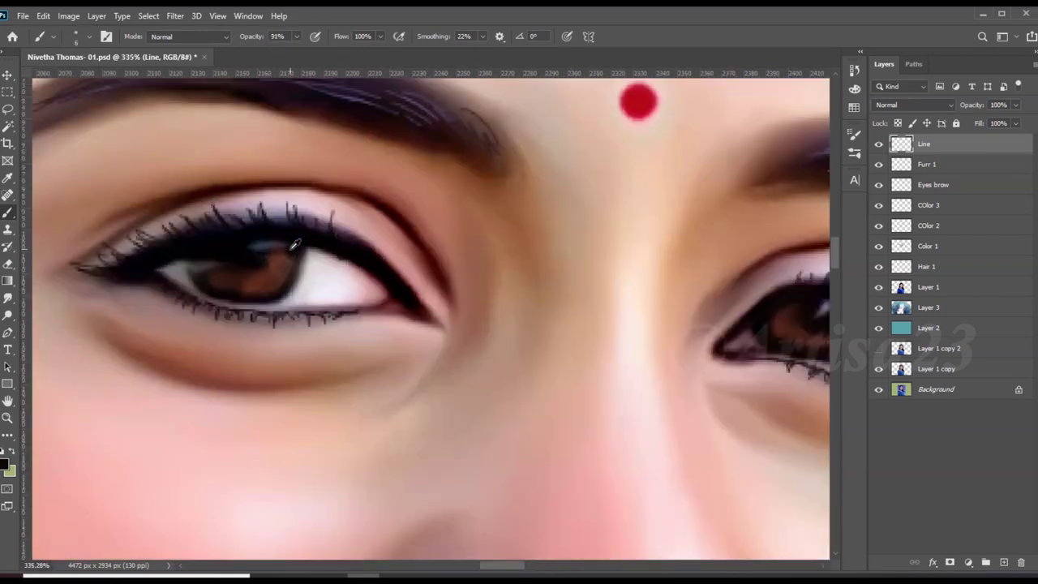
scroll(268, 236, up, 3)
drag(292, 271, 305, 297)
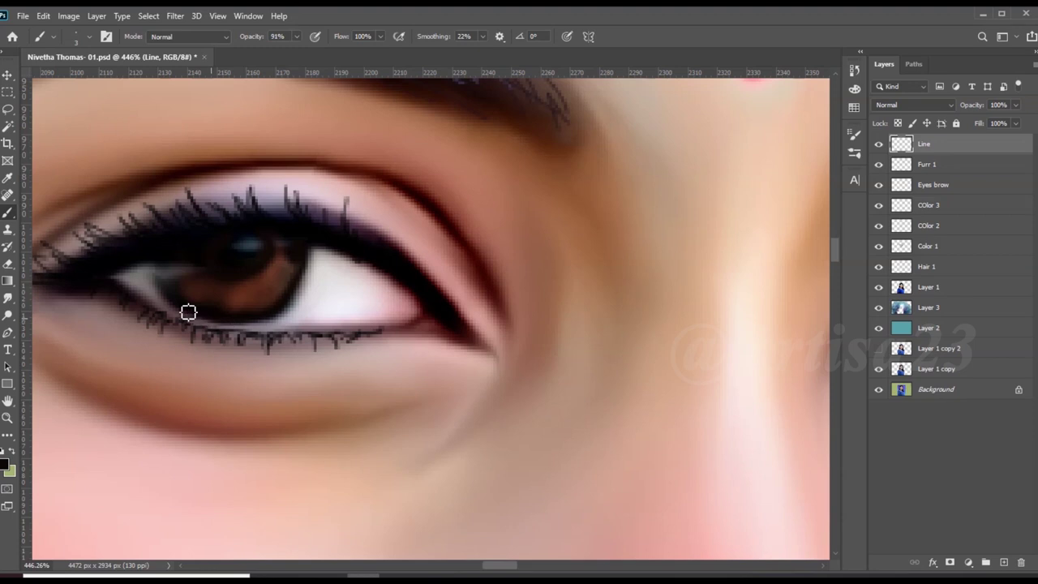
Resample the iris brown and darken its lower-right edge
scroll(270, 273, down, 3)
scroll(438, 316, up, 3)
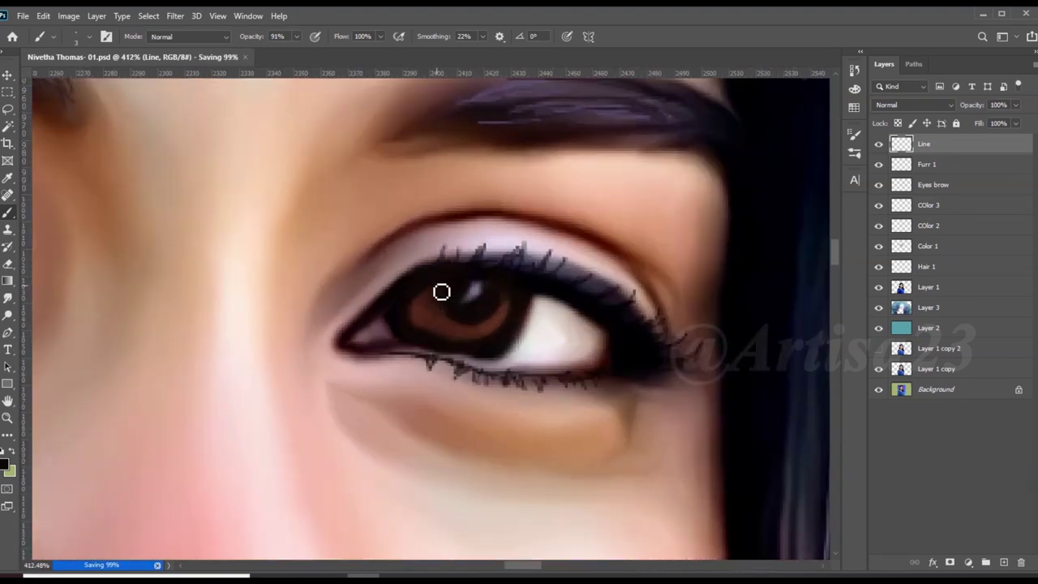
alt+click(493, 321)
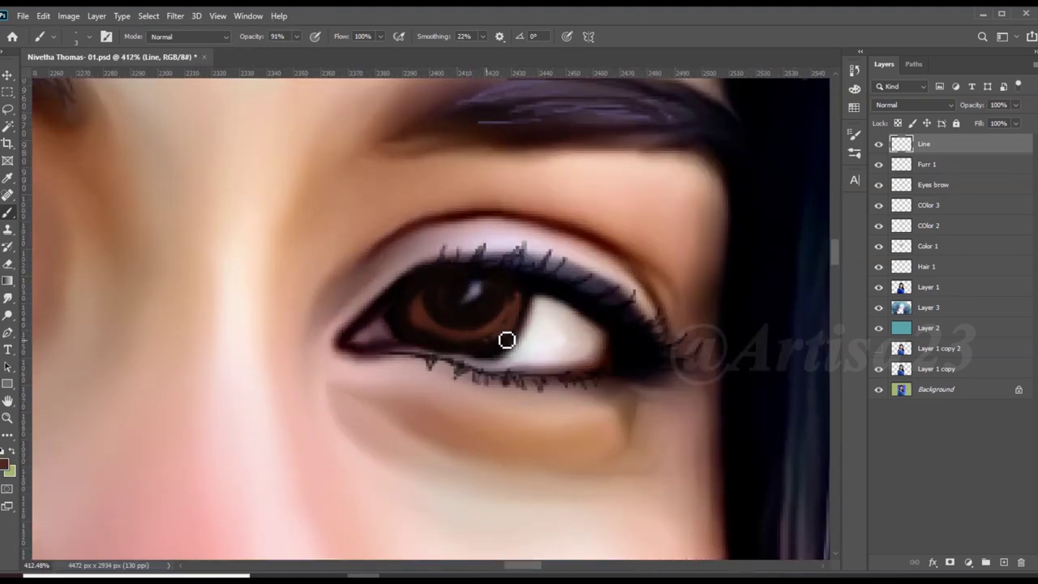
drag(517, 312, 495, 344)
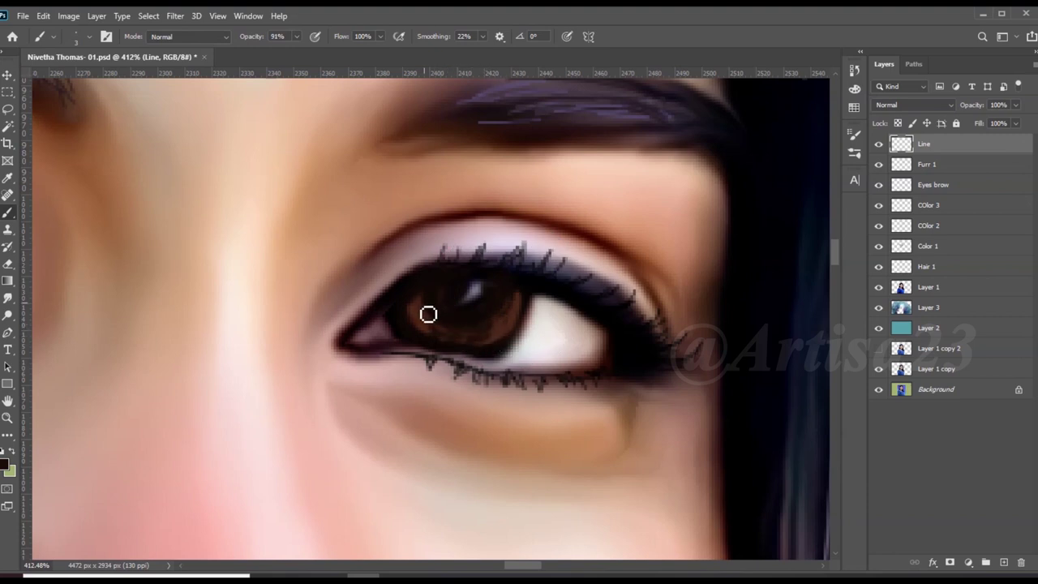
Set white as the painting colour for the eye highlights
scroll(428, 314, down, 5)
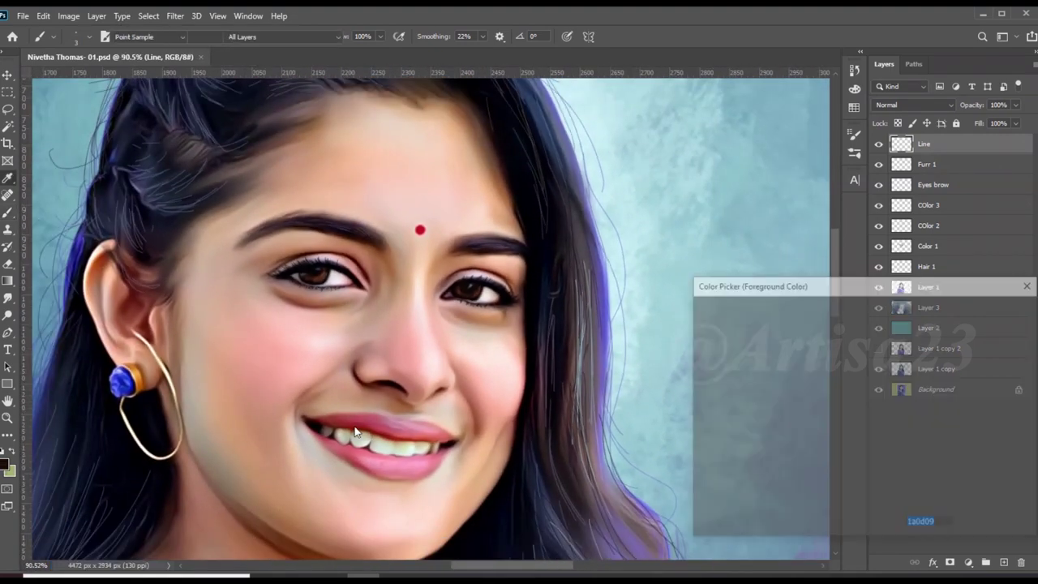
click(992, 306)
scroll(274, 283, up, 3)
scroll(273, 283, up, 2)
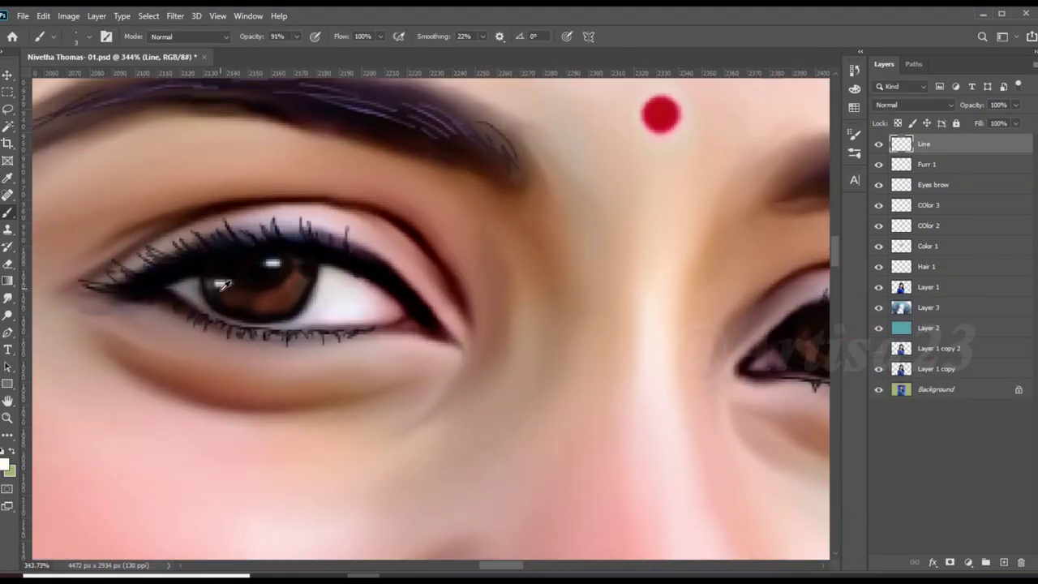
scroll(778, 357, up, 2)
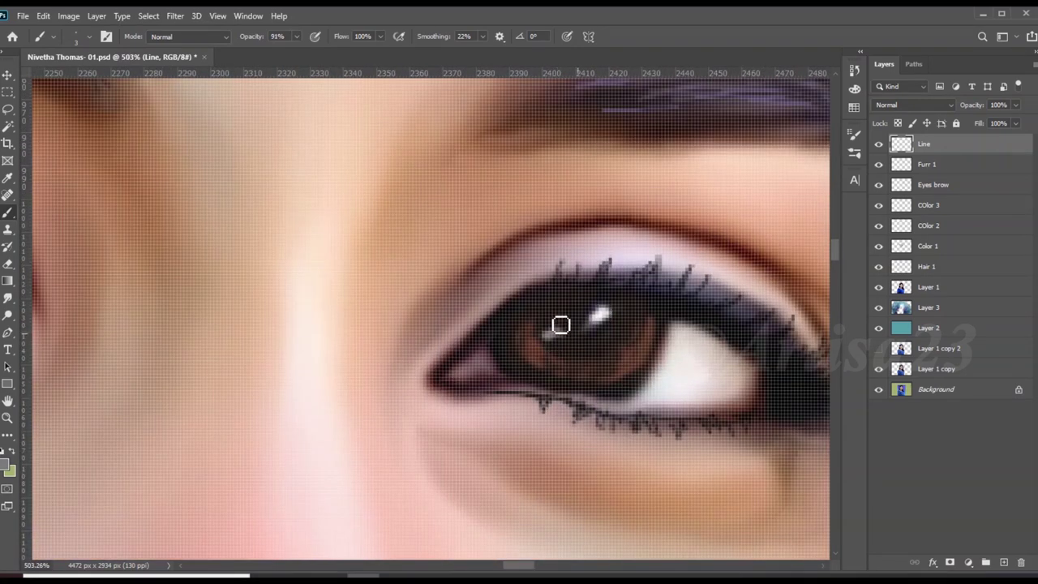
scroll(561, 324, down, 8)
scroll(625, 283, down, 1)
scroll(625, 283, up, 1)
Add a new layer named 'Lips'
scroll(474, 277, down, 2)
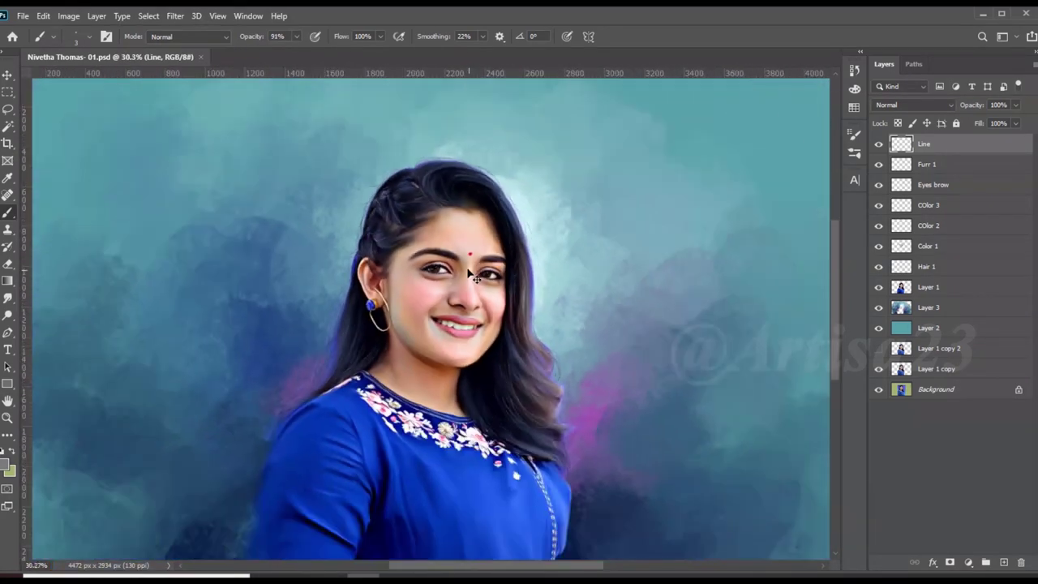
scroll(475, 278, down, 2)
scroll(466, 275, down, 1)
scroll(462, 280, down, 1)
scroll(466, 270, down, 2)
scroll(548, 265, up, 3)
click(1004, 562)
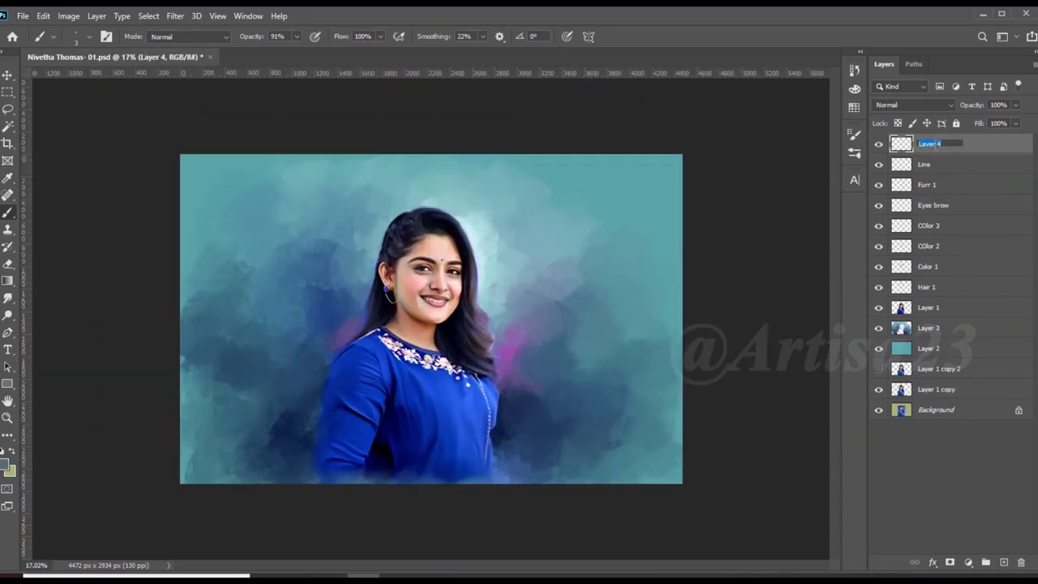
key(Return)
Pick dark red as the foreground colour in the Color Picker
scroll(493, 219, down, 1)
key(ctrl+s)
key(i)
click(7, 465)
click(864, 425)
click(996, 309)
key(b)
At 61% brush opacity, paint dark red over the upper and lower lips
scroll(463, 294, up, 5)
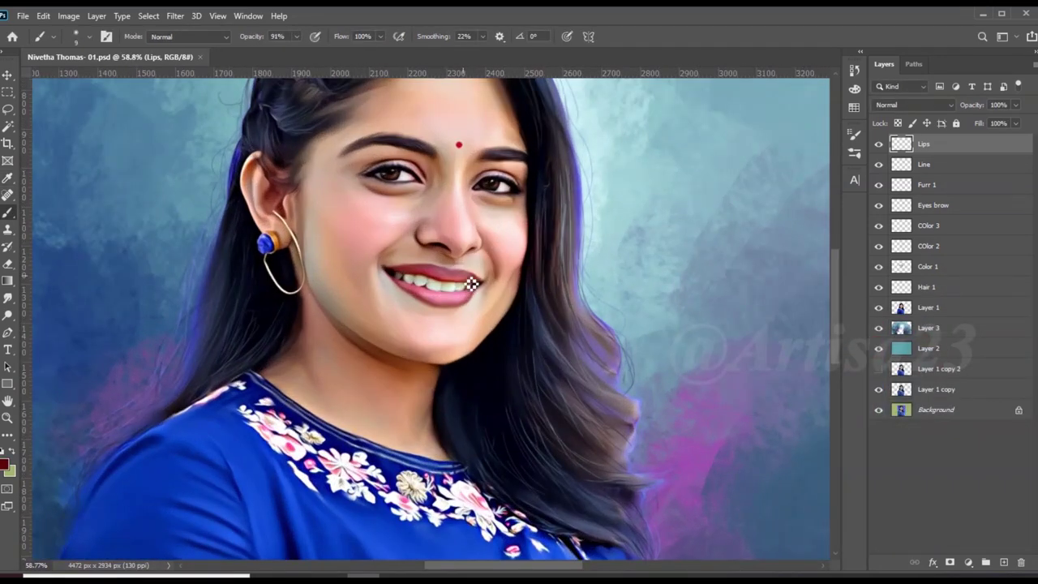
scroll(466, 282, up, 1)
key(6)
key(1)
scroll(446, 280, up, 1)
scroll(422, 278, up, 1)
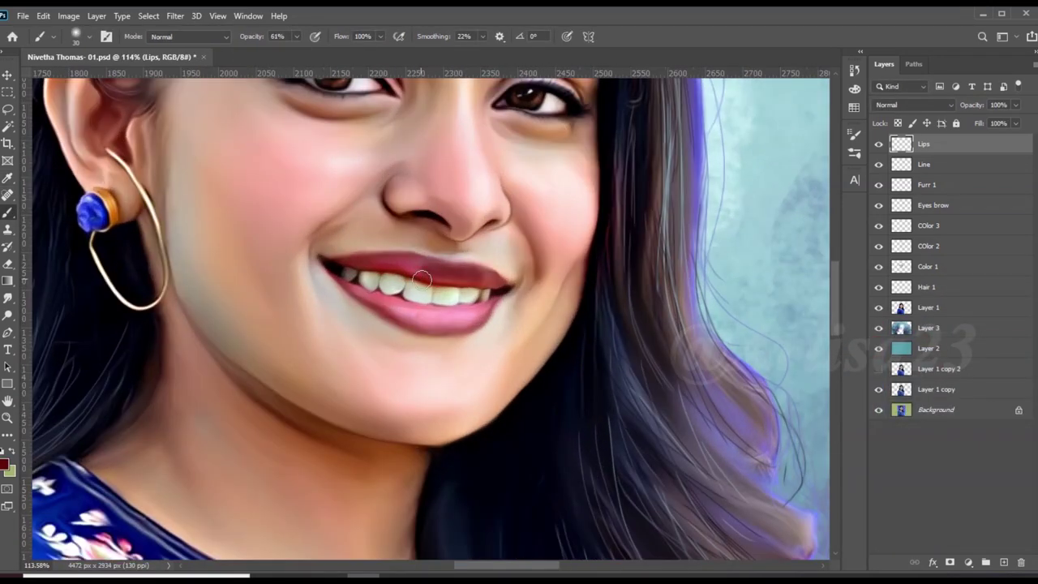
mouse_move(500, 289)
mouse_down()
mouse_move(433, 266)
mouse_move(427, 275)
mouse_up()
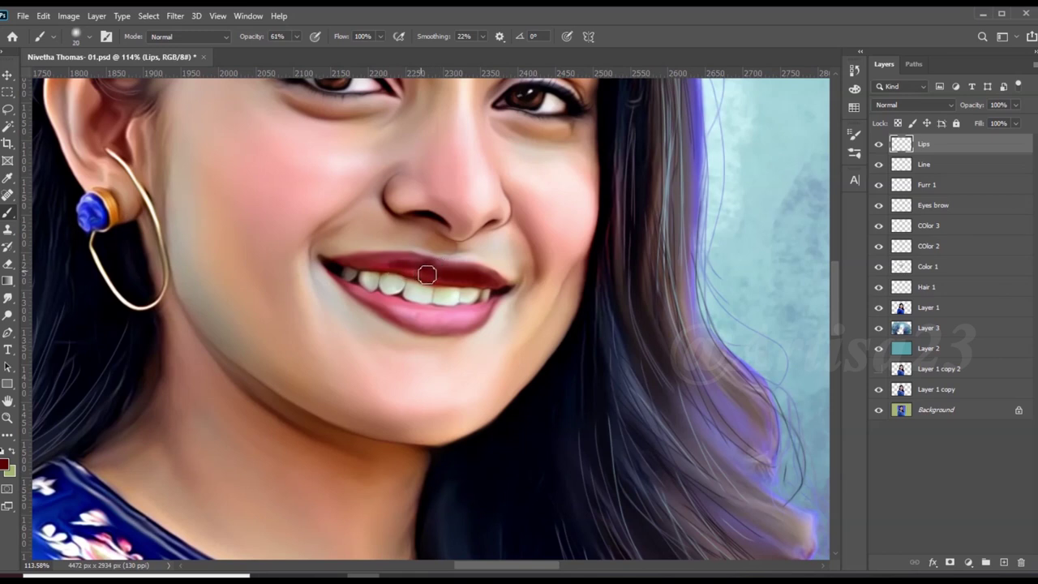
scroll(373, 265, up, 2)
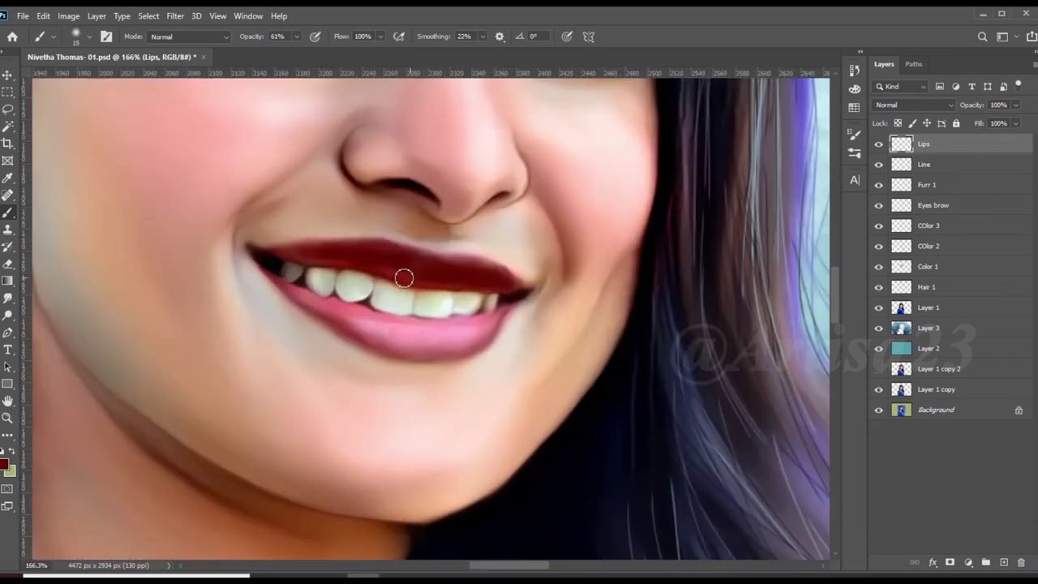
mouse_move(497, 329)
mouse_down()
mouse_move(408, 335)
mouse_move(301, 294)
mouse_move(346, 313)
mouse_move(486, 335)
mouse_move(364, 319)
mouse_move(396, 343)
mouse_move(288, 292)
mouse_move(448, 343)
mouse_move(508, 309)
mouse_move(508, 324)
mouse_move(384, 348)
mouse_move(320, 310)
mouse_move(398, 324)
mouse_move(510, 288)
mouse_move(459, 278)
mouse_up()
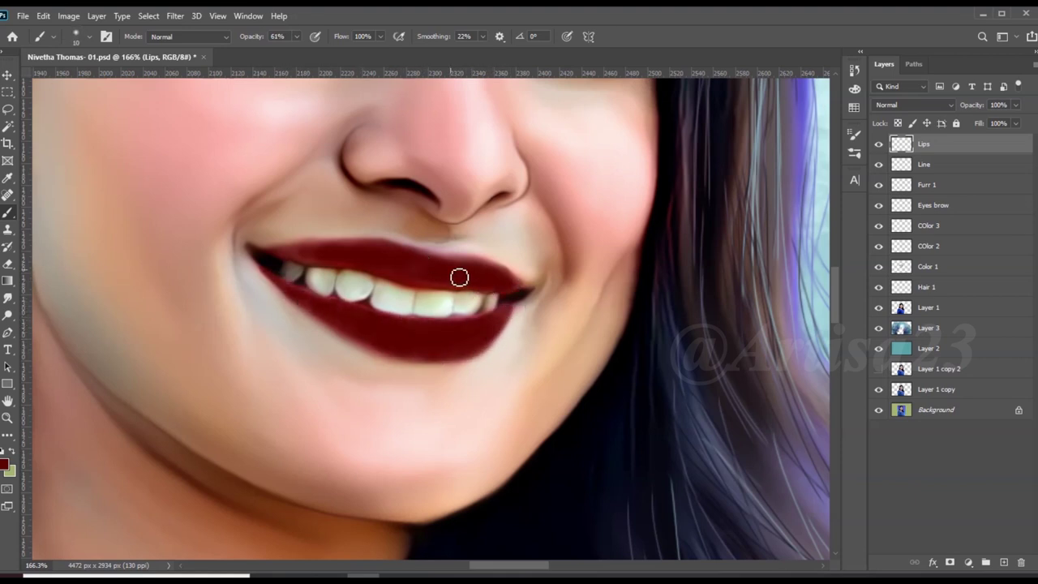
key(ctrl+0)
Set the Lips layer blend mode to Soft Light
click(914, 104)
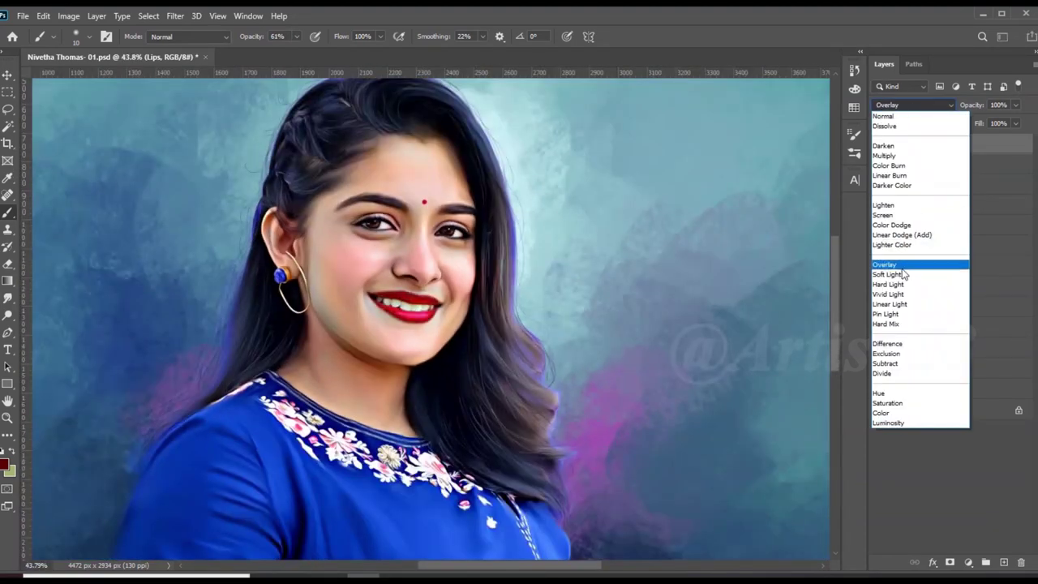
click(905, 278)
click(68, 15)
click(235, 132)
click(1022, 166)
Shift the lips' hue to -60 with Hue/Saturation
click(68, 15)
click(235, 114)
drag(651, 185, 618, 185)
click(783, 143)
Shift the lips' colour balance toward magenta at -41
click(68, 15)
click(235, 132)
drag(859, 237, 829, 237)
click(1000, 194)
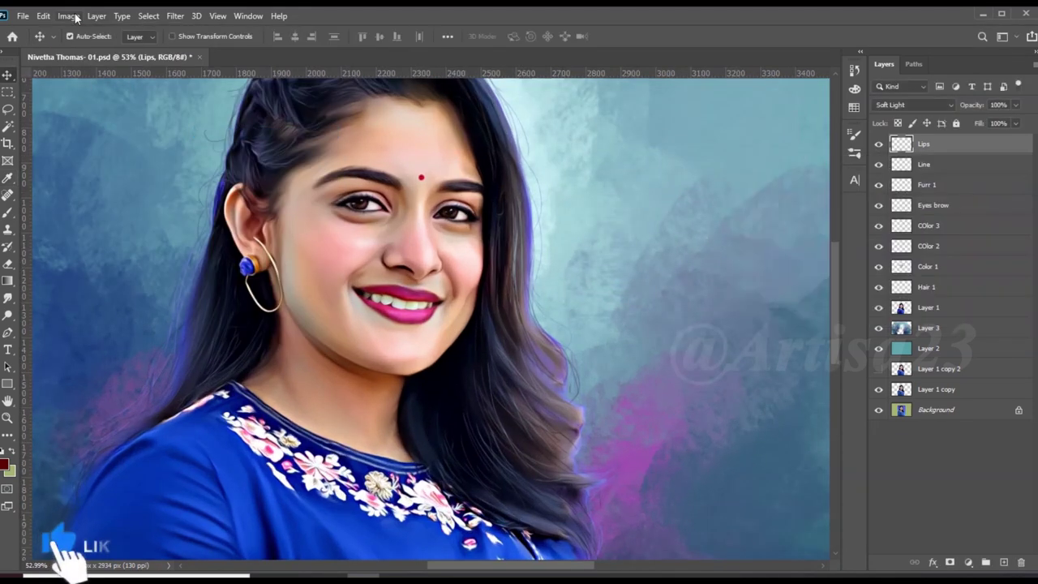
Brighten the lips with Curves and reapply the Color Balance
click(68, 16)
click(235, 63)
drag(728, 283, 720, 243)
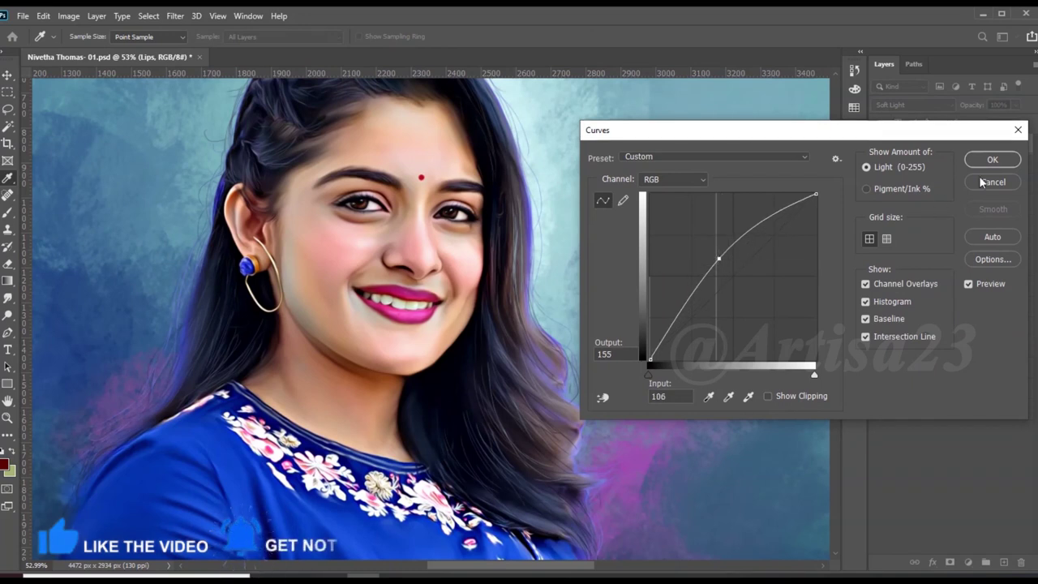
click(992, 159)
click(68, 15)
click(235, 132)
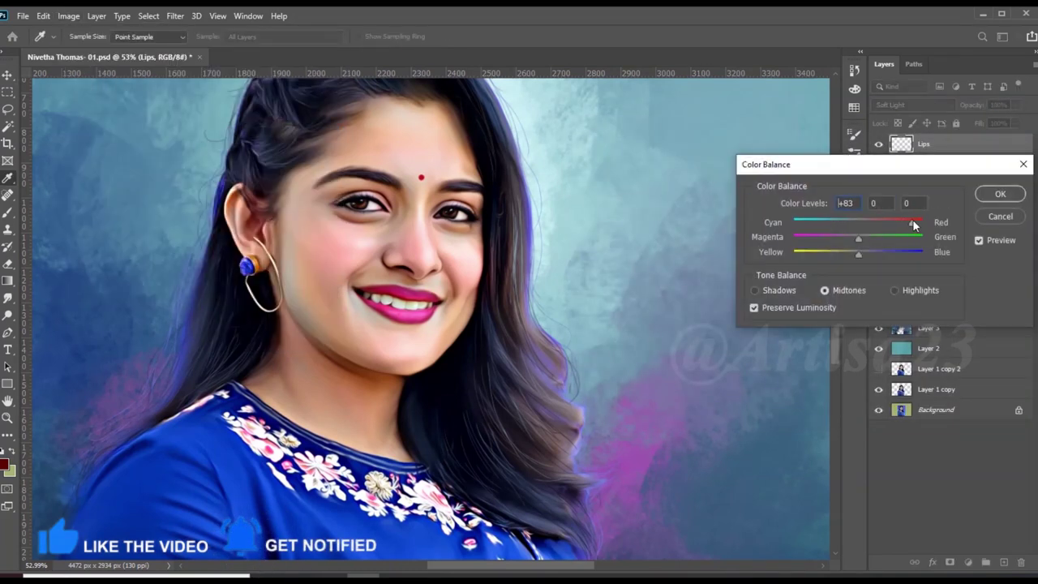
click(1000, 194)
Raise the Lips layer's fill to 100%
click(68, 15)
click(235, 47)
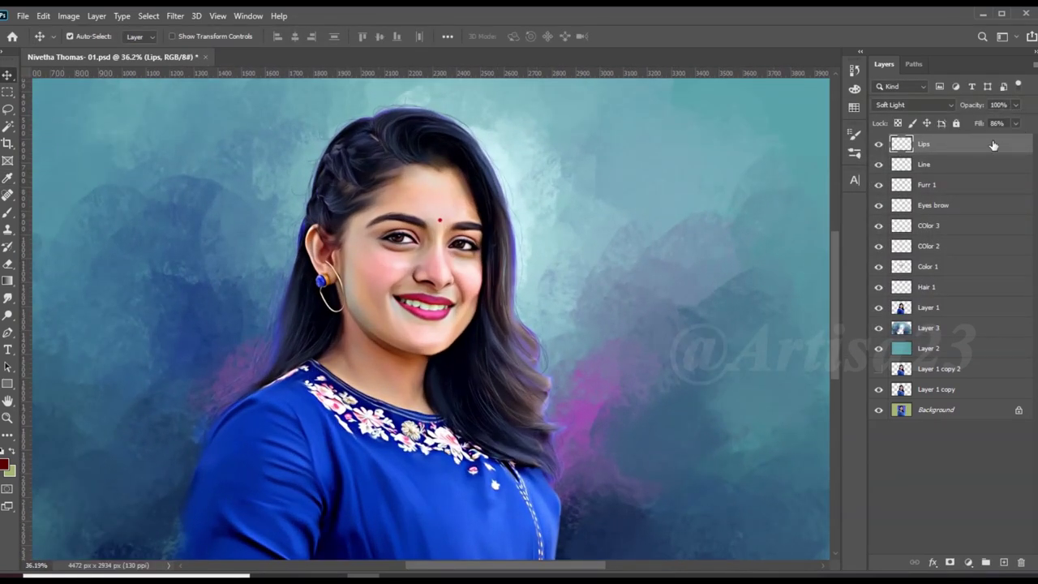
drag(1008, 139, 1025, 138)
scroll(464, 292, up, 2)
Bend the Curves upward to brighten the lips further
click(68, 16)
click(219, 71)
drag(720, 289, 720, 259)
click(992, 159)
Push the lips' colour balance toward red (+76) and blue (+72)
click(68, 15)
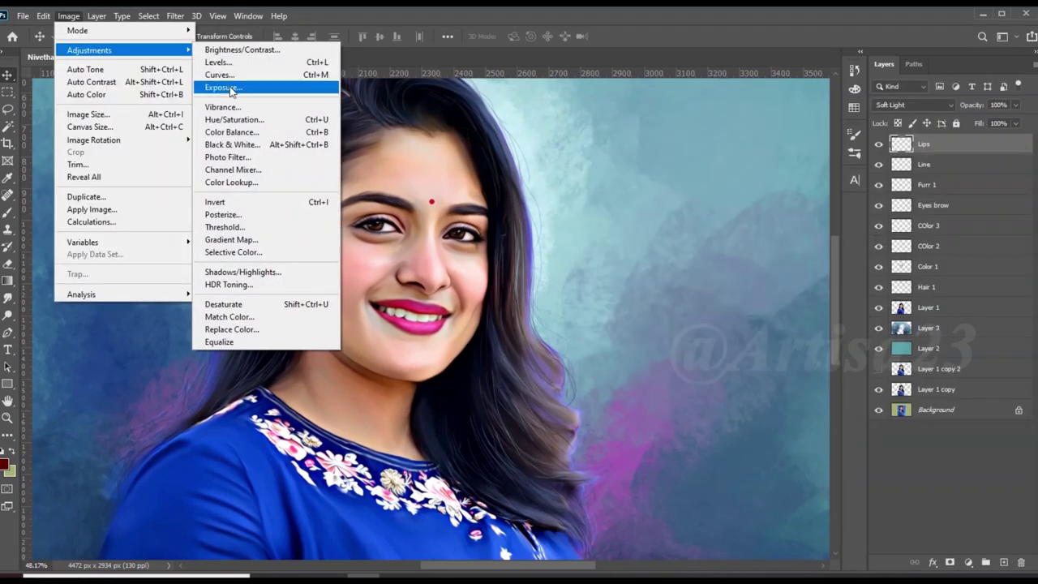
click(219, 131)
drag(859, 221, 907, 222)
drag(859, 252, 908, 252)
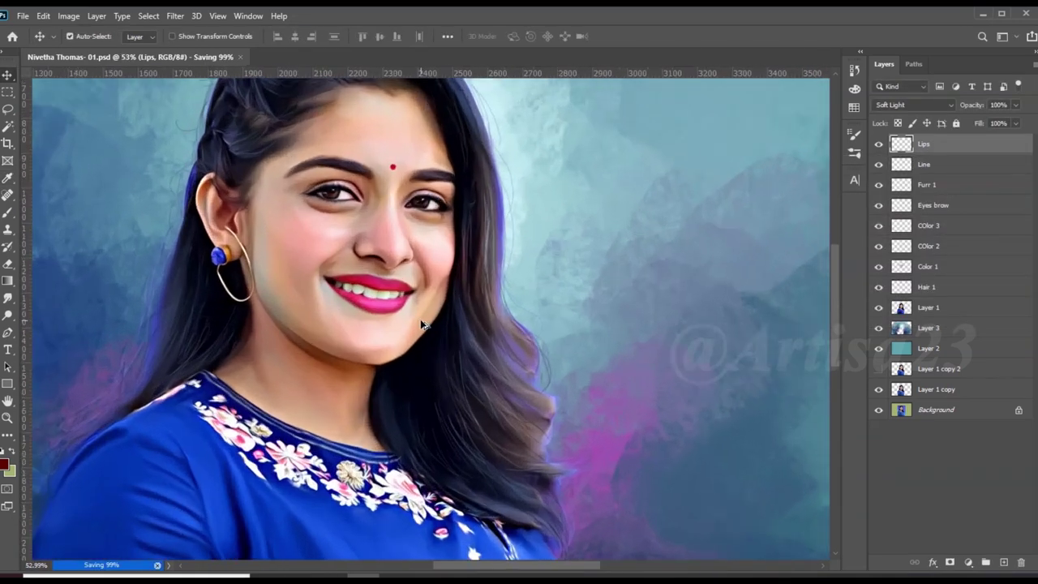
Lower the Lips layer's opacity to 68%
drag(1010, 140, 998, 126)
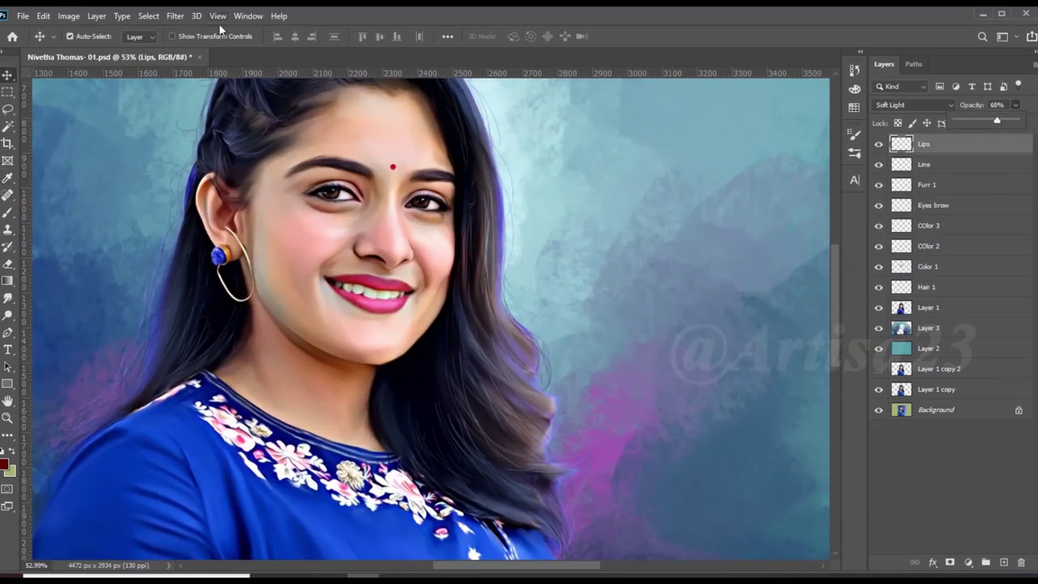
scroll(511, 289, down, 1)
scroll(511, 290, down, 1)
scroll(511, 289, down, 1)
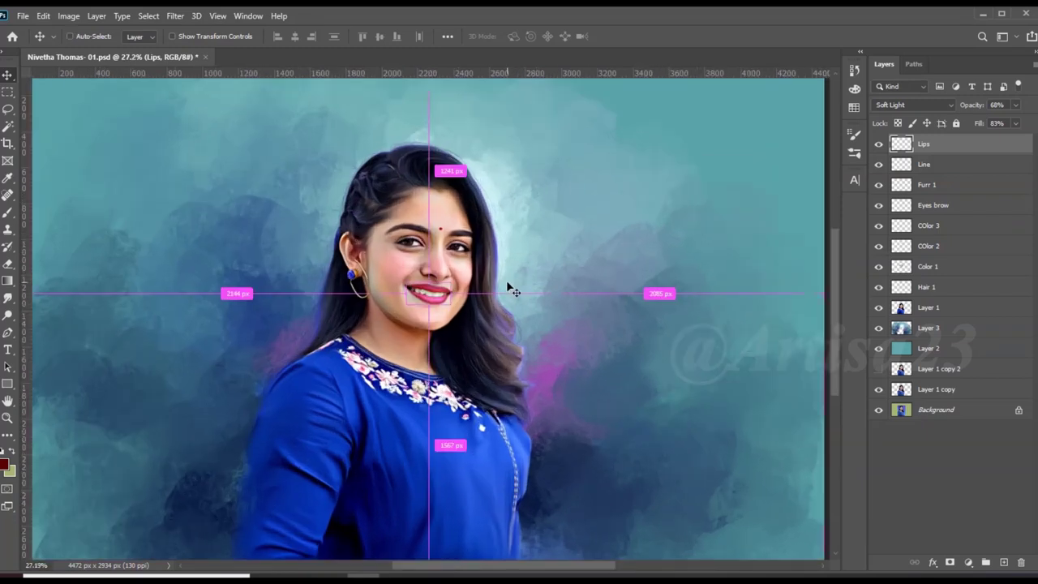
scroll(567, 341, up, 1)
scroll(609, 365, up, 1)
scroll(658, 392, down, 1)
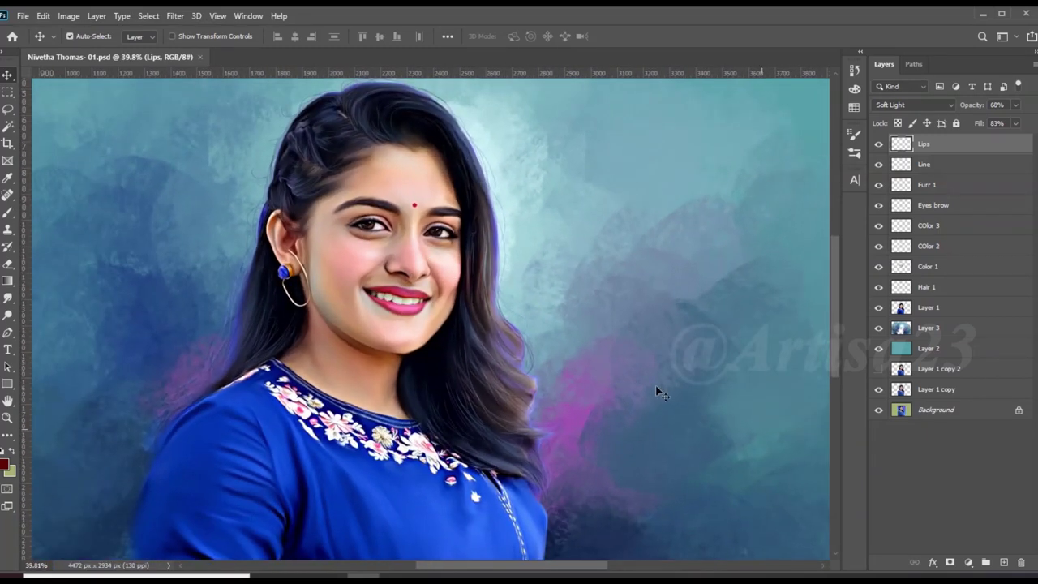
scroll(659, 393, down, 2)
On the Line layer, paint a shading stroke down the blue dress with a smaller brush
click(925, 164)
key(b)
scroll(420, 476, up, 1)
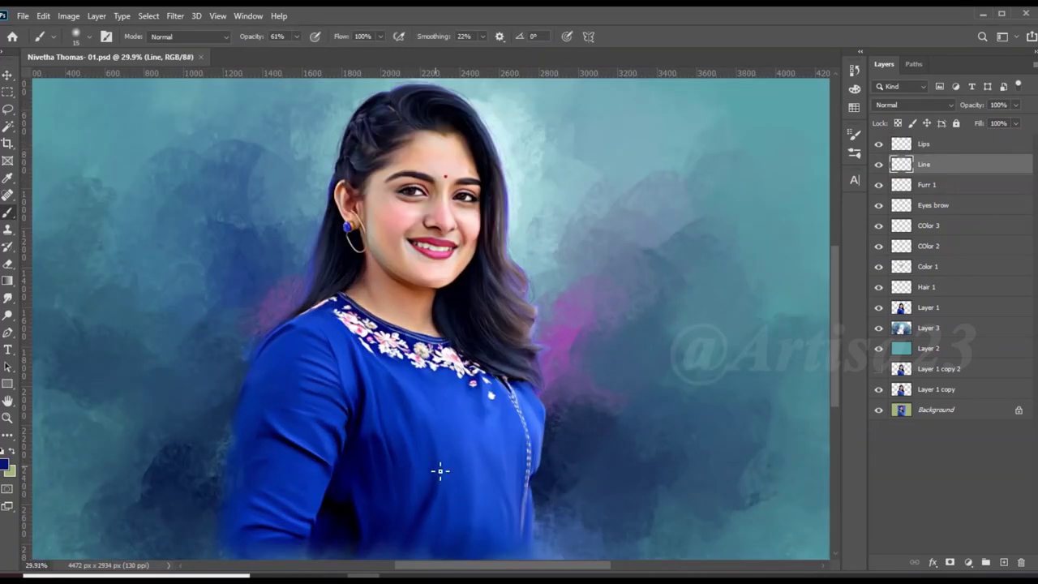
key(bracketleft)
key(bracketleft)
drag(429, 467, 437, 543)
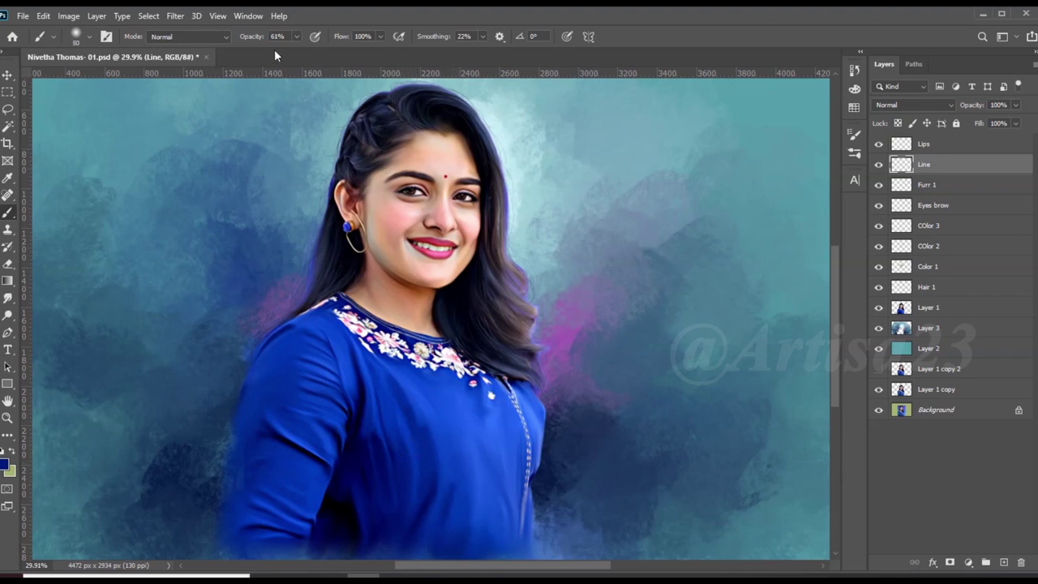
key(bracketright)
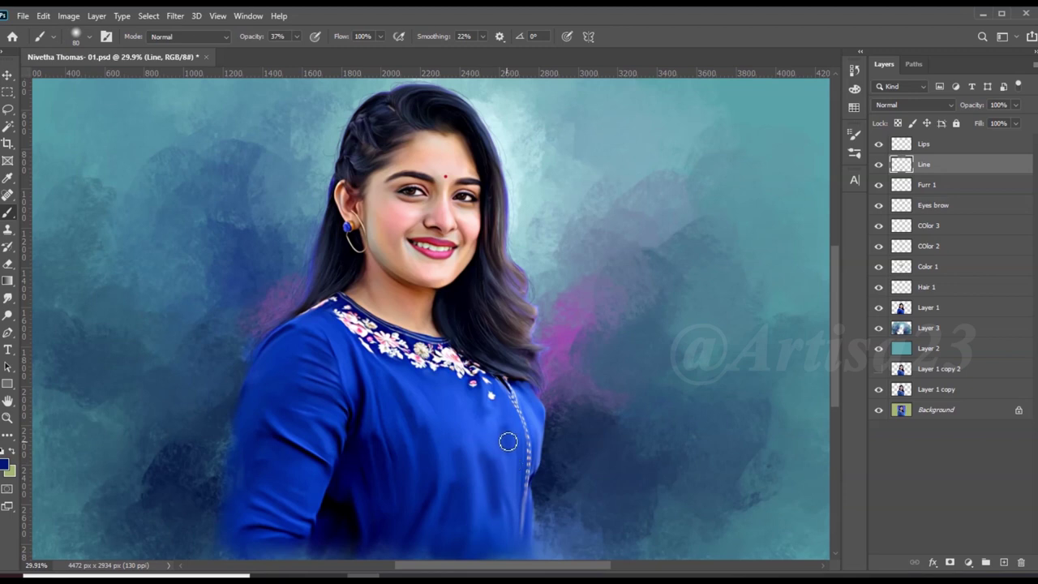
Alternate between Smudge and Brush to soften the folds of the dress
key(r)
key(bracketright)
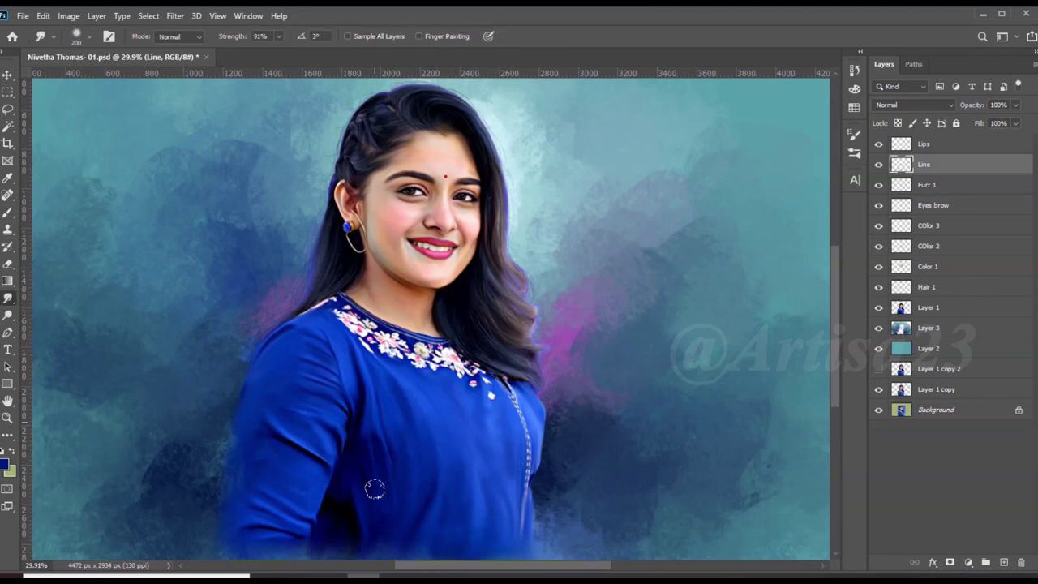
scroll(508, 519, down, 1)
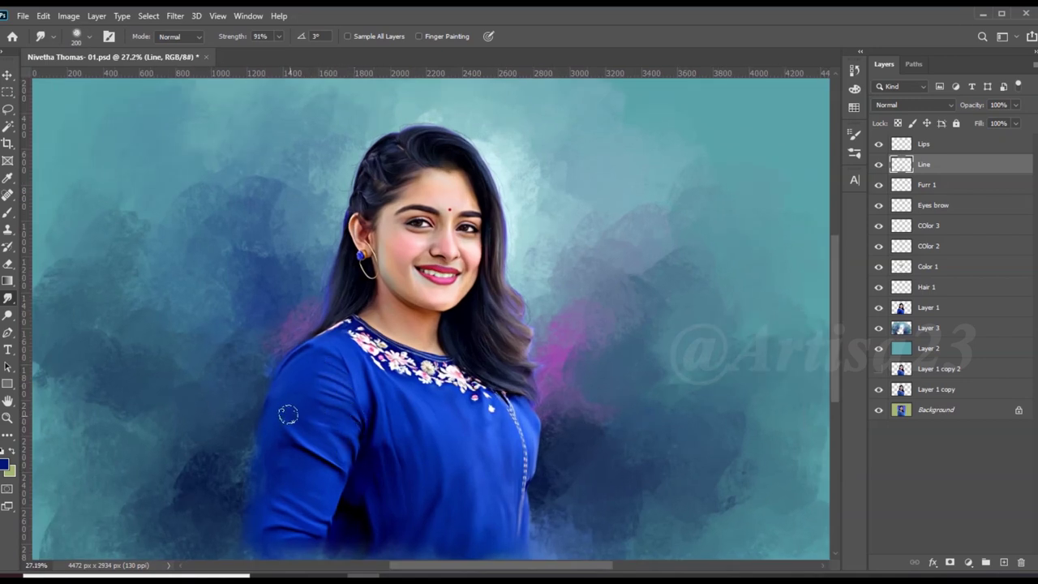
scroll(434, 528, down, 1)
scroll(378, 399, up, 2)
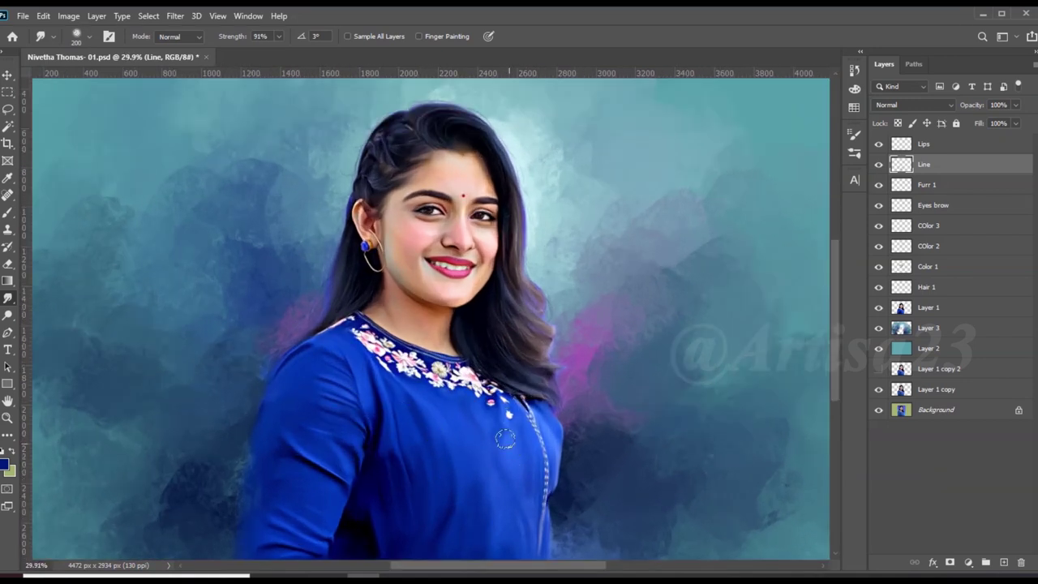
scroll(491, 475, down, 1)
scroll(519, 462, up, 2)
key(b)
scroll(546, 451, up, 3)
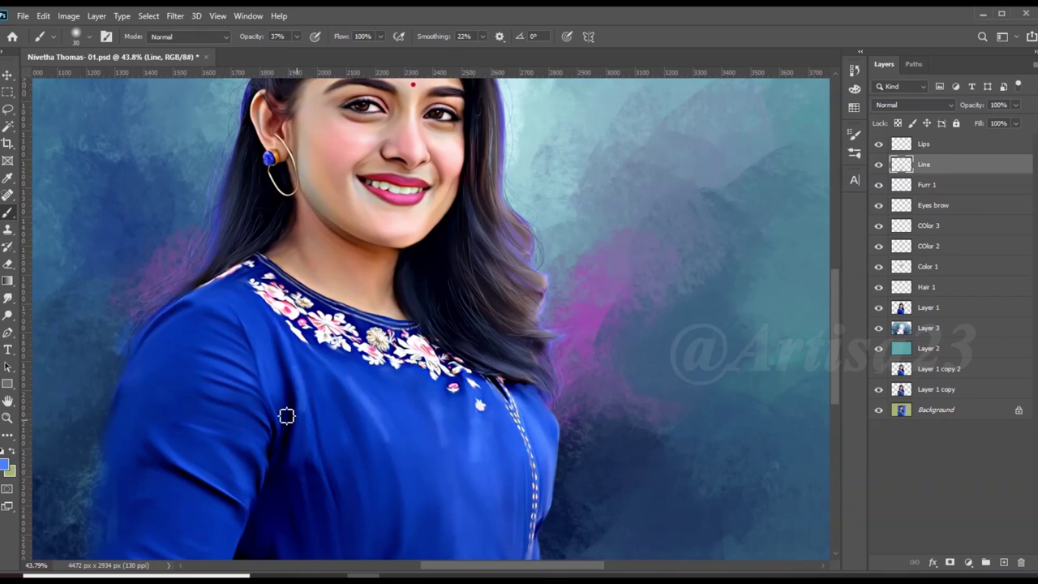
scroll(452, 463, down, 2)
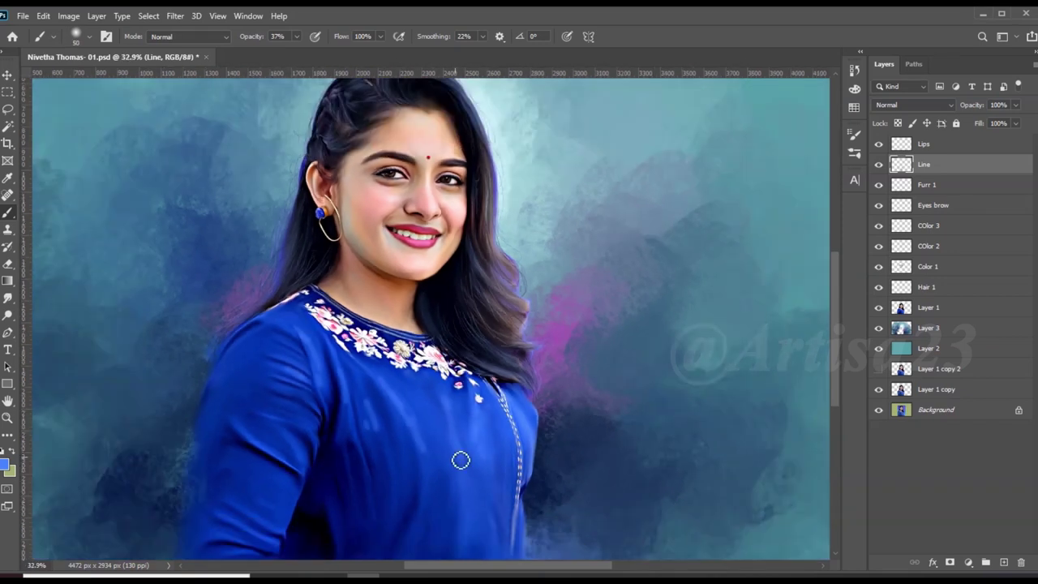
scroll(458, 466, up, 1)
scroll(405, 383, down, 2)
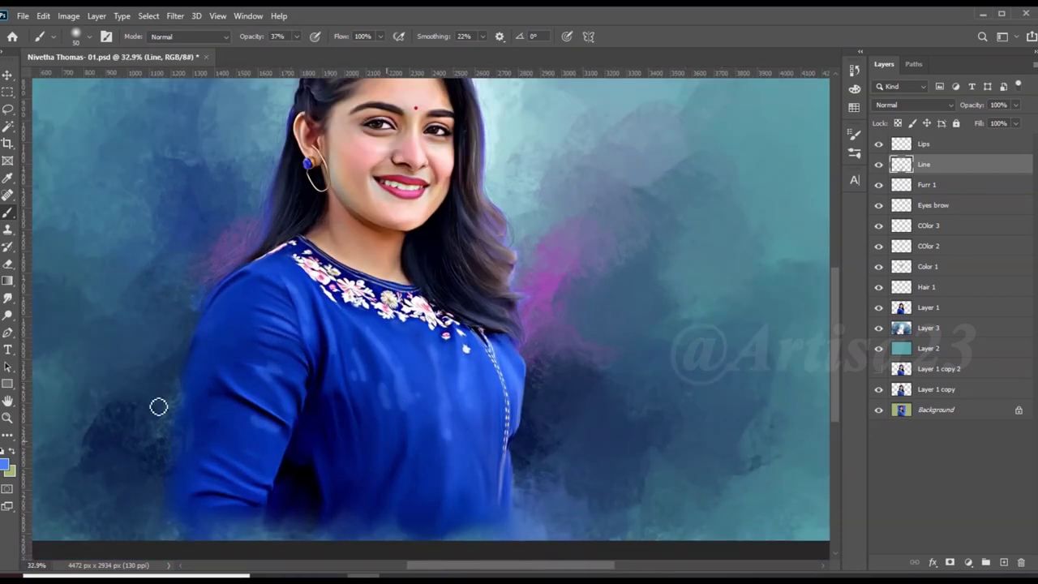
key(r)
scroll(410, 358, up, 3)
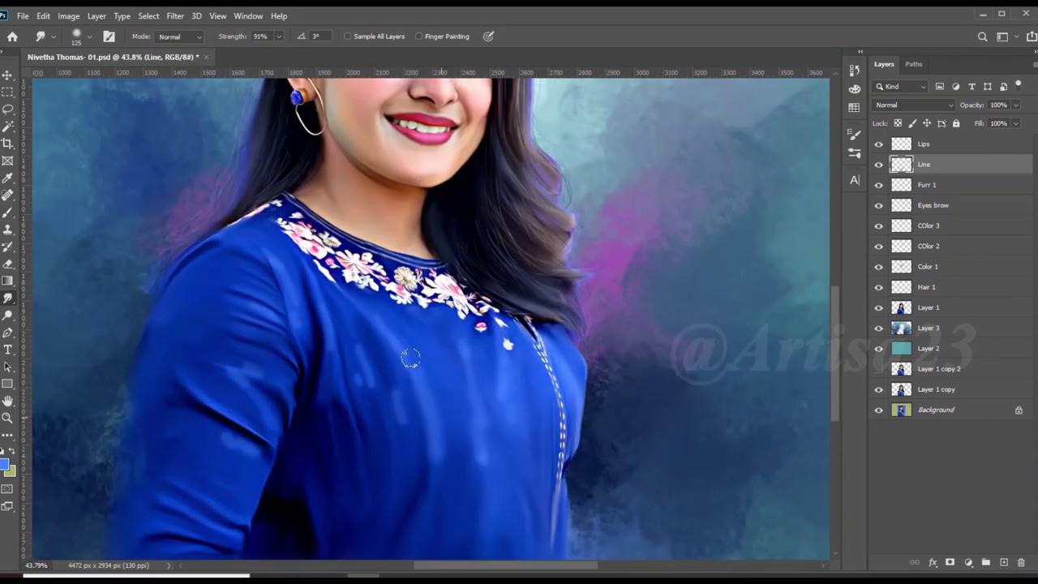
Raise smudge strength to 55%, smooth the dress, then make the Lips layer active
click(278, 36)
drag(251, 54, 259, 53)
key(bracketright)
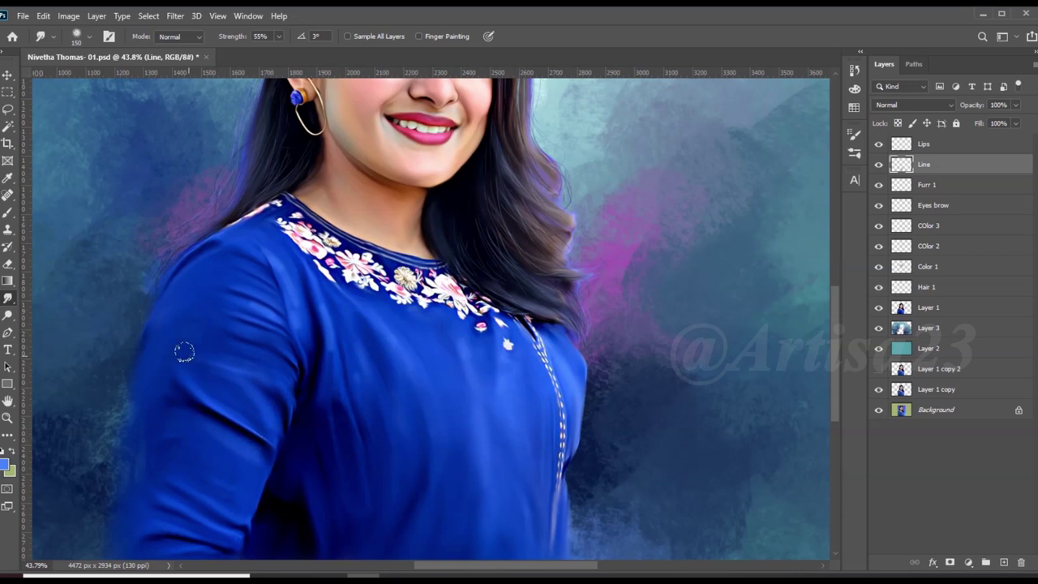
scroll(248, 244, down, 2)
scroll(470, 427, down, 3)
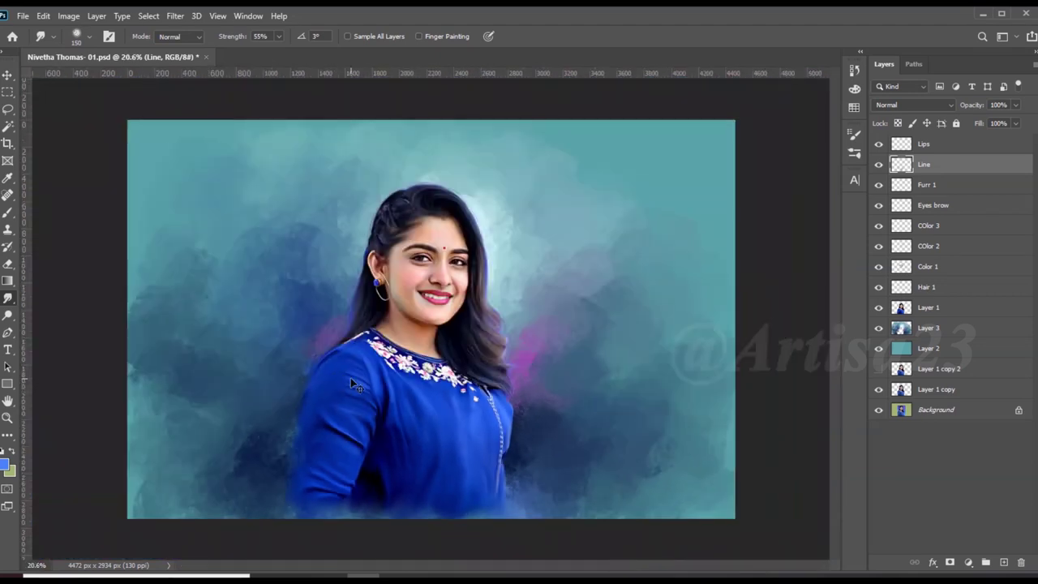
scroll(460, 258, up, 1)
scroll(460, 257, up, 1)
scroll(460, 258, up, 1)
scroll(460, 258, down, 1)
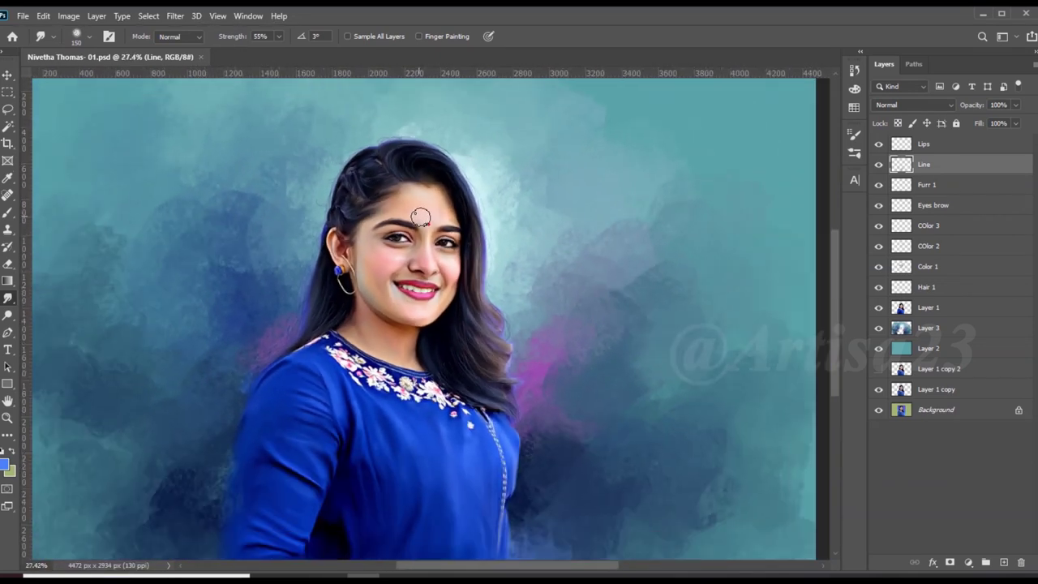
scroll(519, 234, up, 2)
key(alt+bracketright)
Add a new layer named Light above the Lips layer
click(1004, 562)
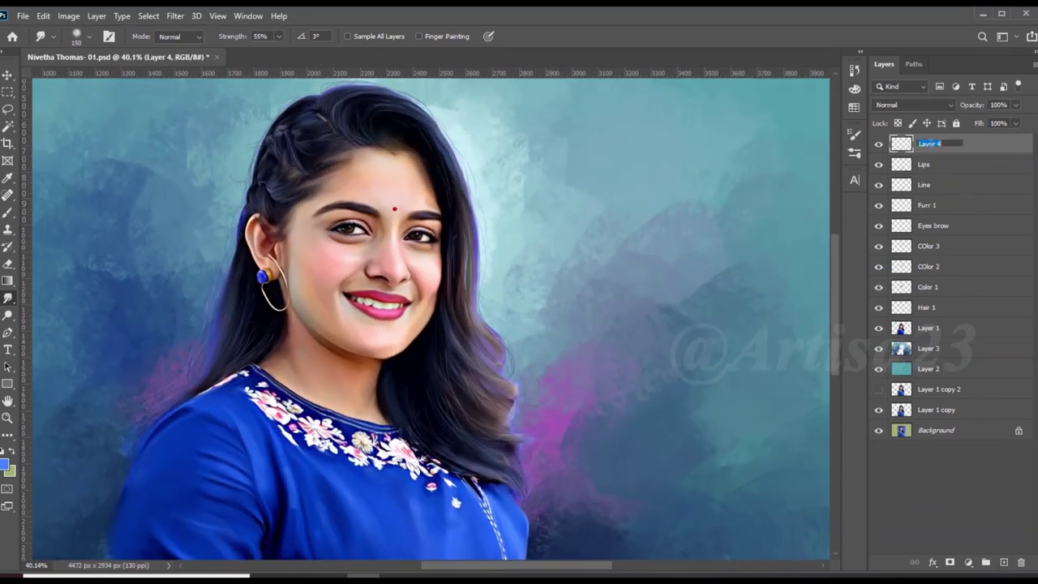
text(Light)
key(Return)
scroll(401, 274, up, 1)
scroll(401, 274, up, 2)
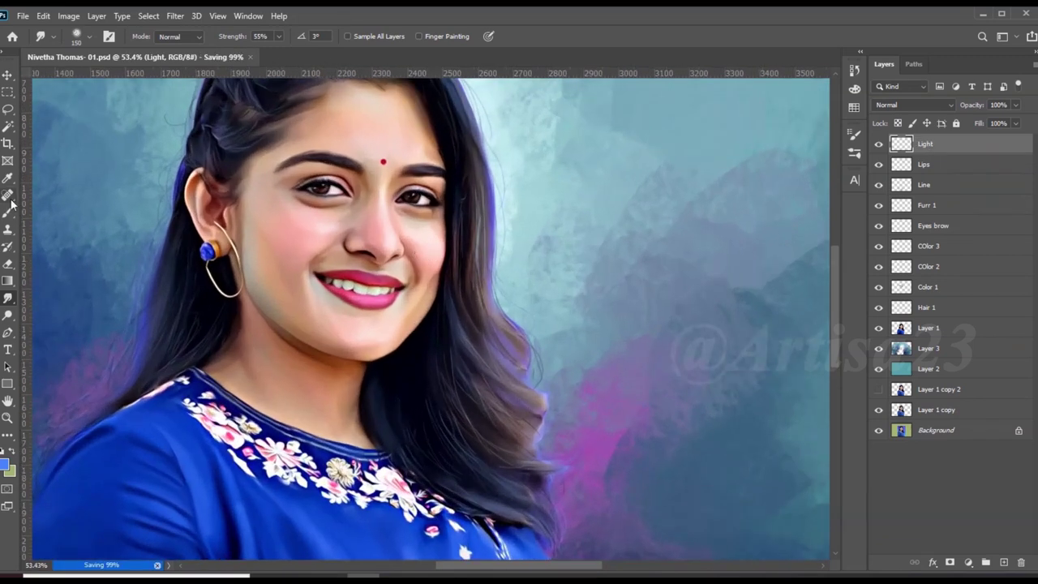
key(b)
scroll(401, 273, up, 1)
Paint a faint white highlight across the lower lip at 18% brush opacity
click(6, 464)
click(996, 308)
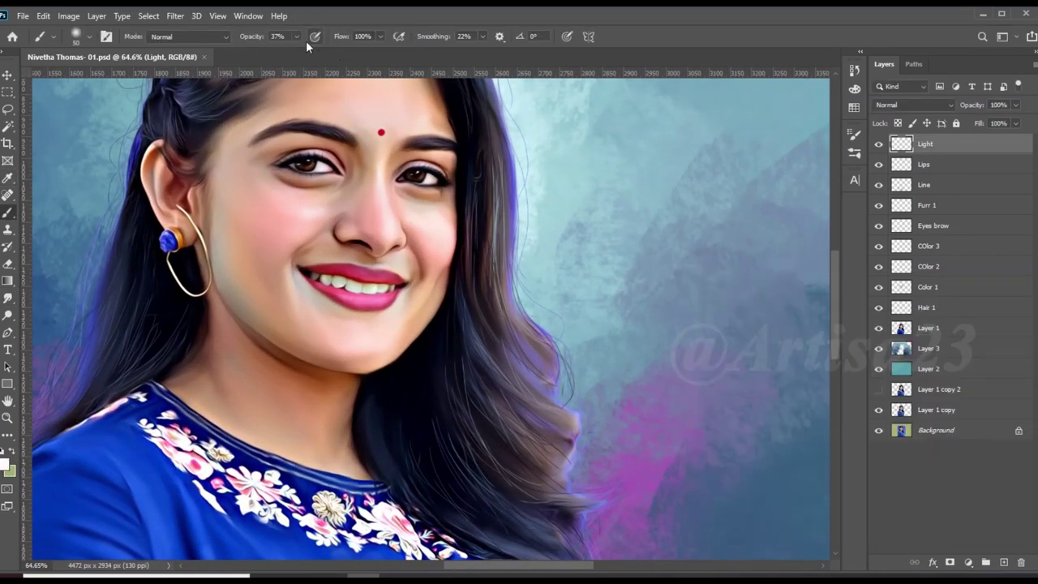
drag(296, 37, 284, 51)
scroll(382, 264, up, 2)
key(bracketleft)
key(bracketleft)
key(bracketleft)
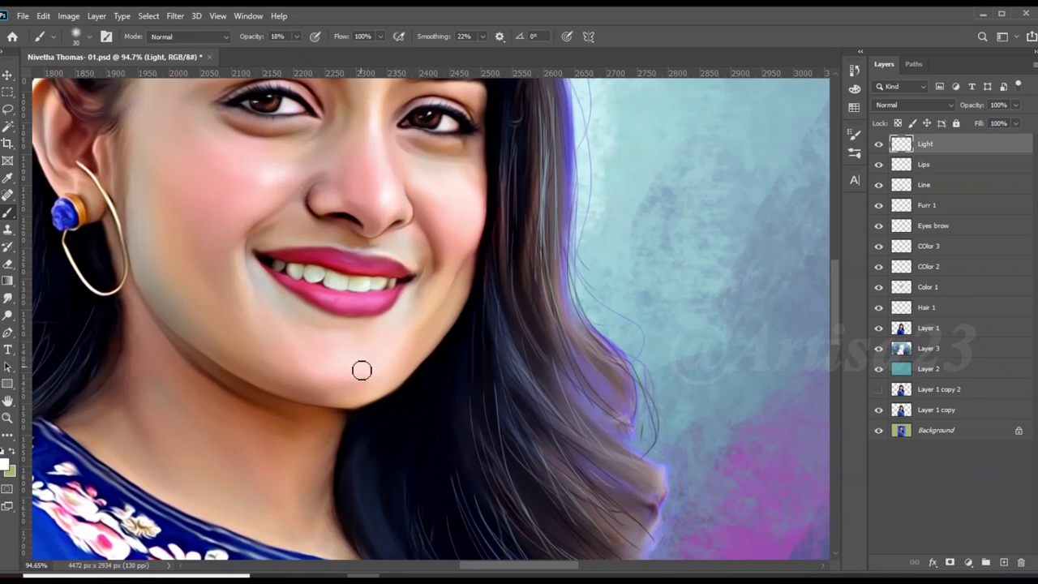
scroll(341, 305, up, 2)
drag(364, 306, 405, 305)
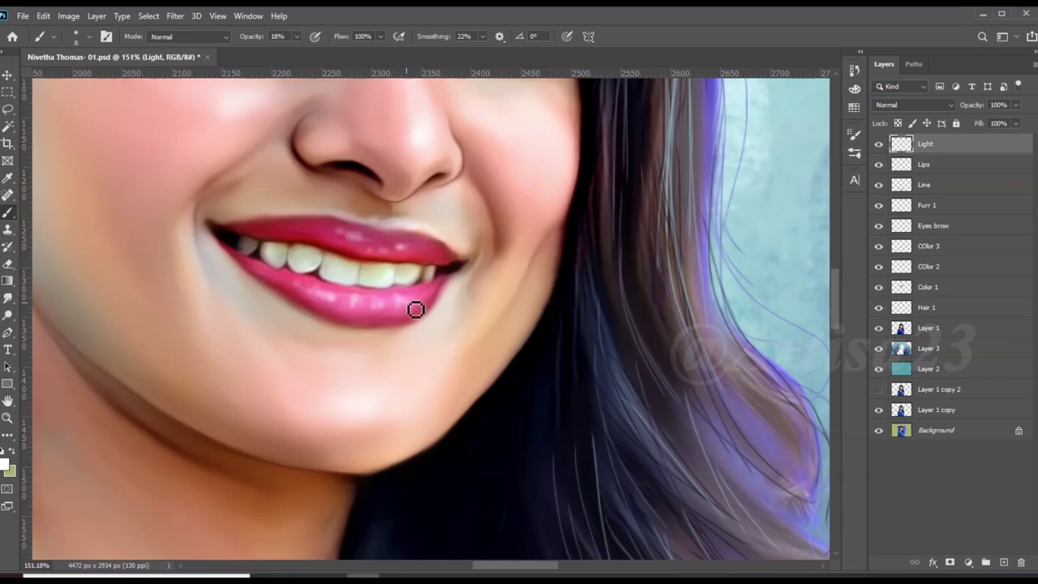
Smudge the lip and face highlights smooth and save the file
scroll(387, 282, up, 1)
scroll(365, 299, up, 3)
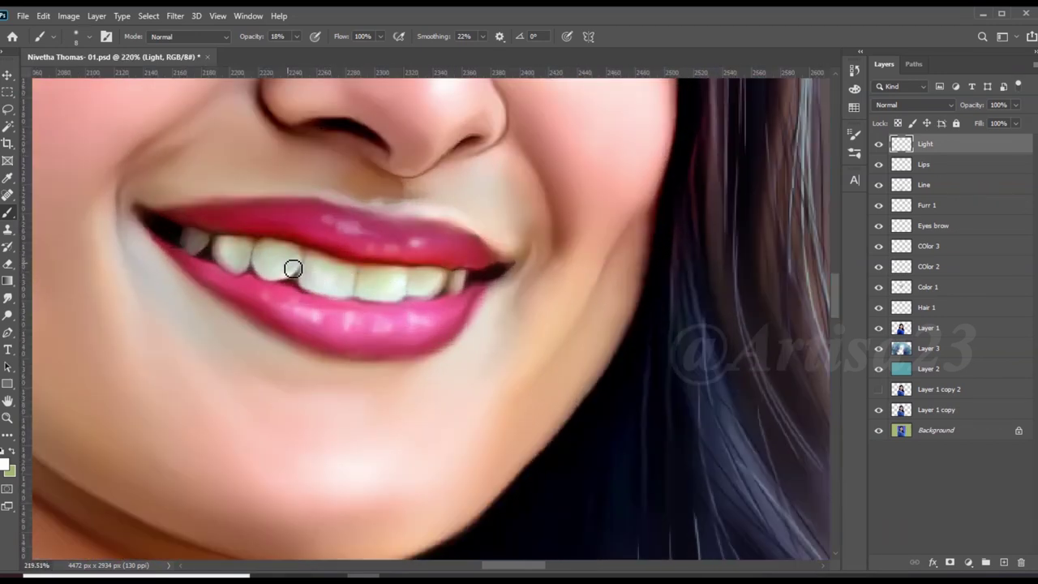
scroll(341, 255, down, 5)
scroll(378, 345, up, 2)
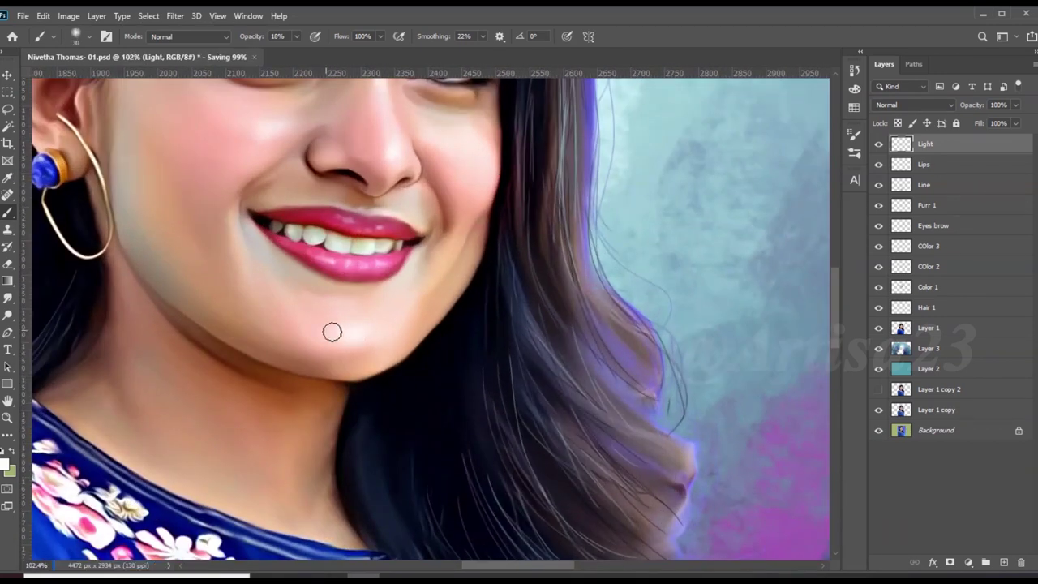
scroll(359, 236, up, 2)
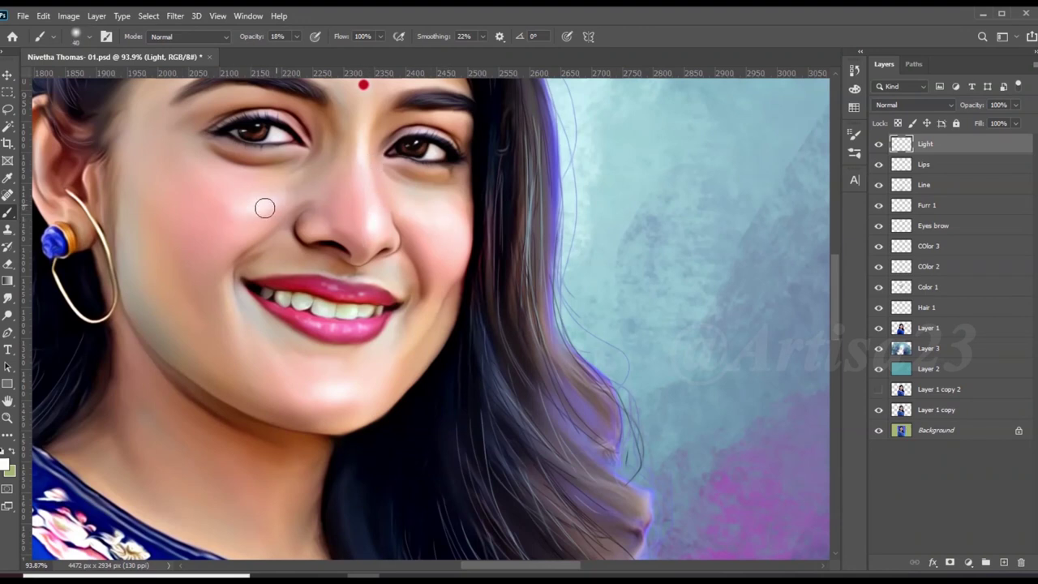
scroll(265, 209, down, 2)
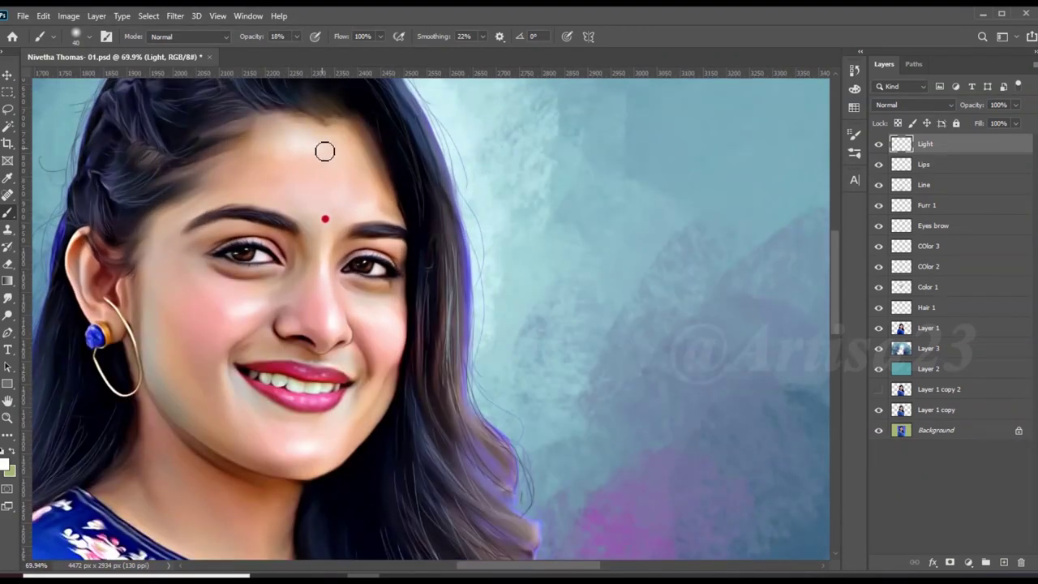
scroll(324, 151, down, 1)
scroll(268, 211, up, 1)
key(r)
scroll(236, 244, up, 1)
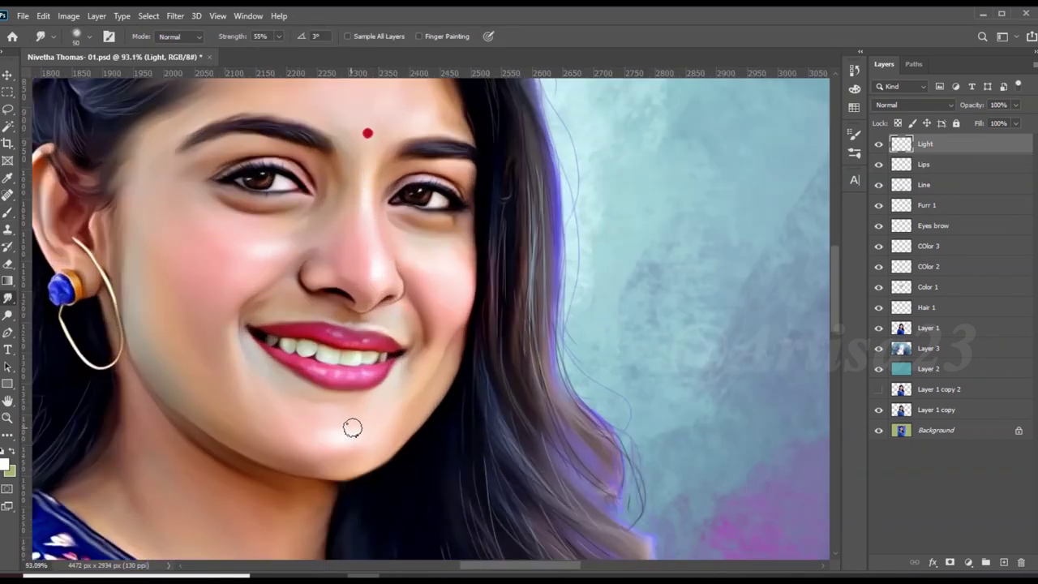
scroll(352, 386, up, 2)
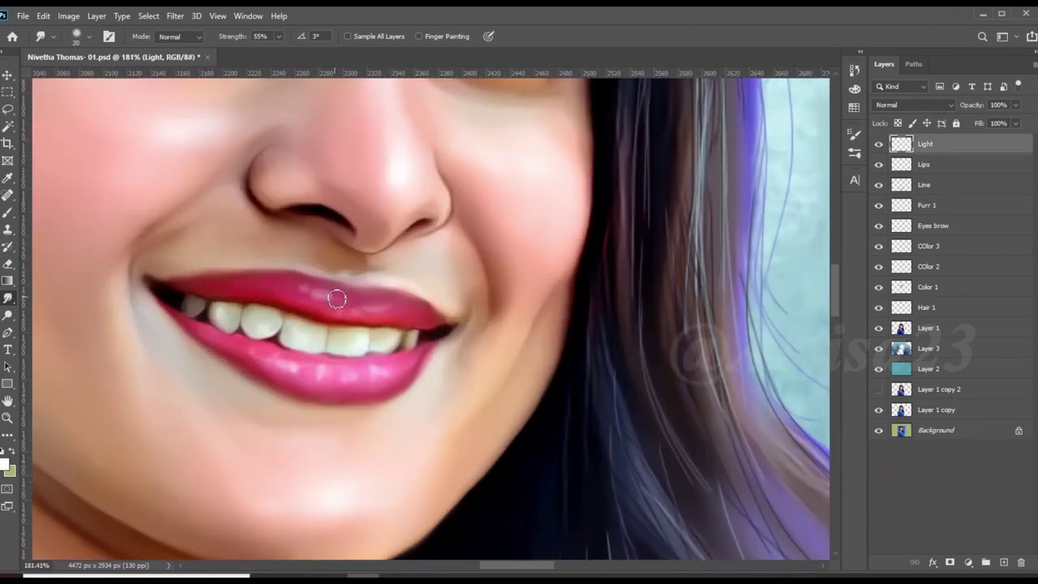
scroll(267, 361, down, 2)
scroll(357, 357, down, 2)
scroll(341, 361, up, 3)
scroll(325, 359, down, 3)
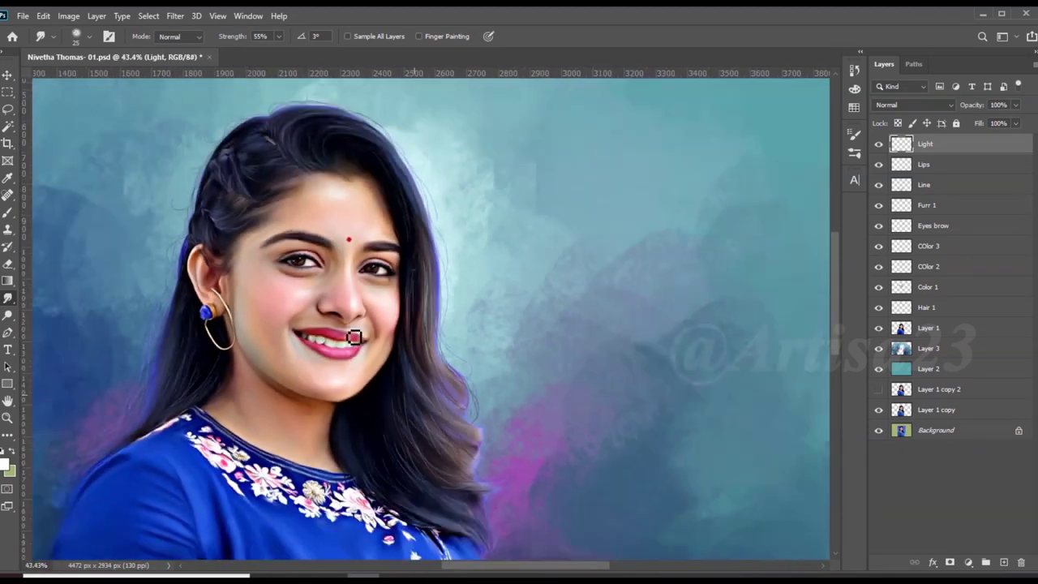
scroll(328, 214, up, 2)
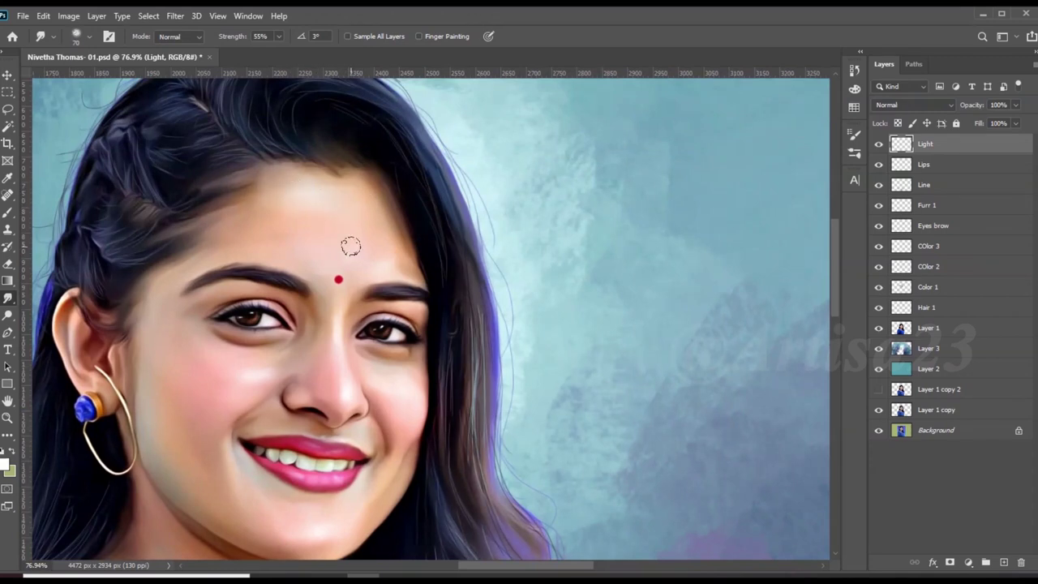
scroll(284, 243, up, 1)
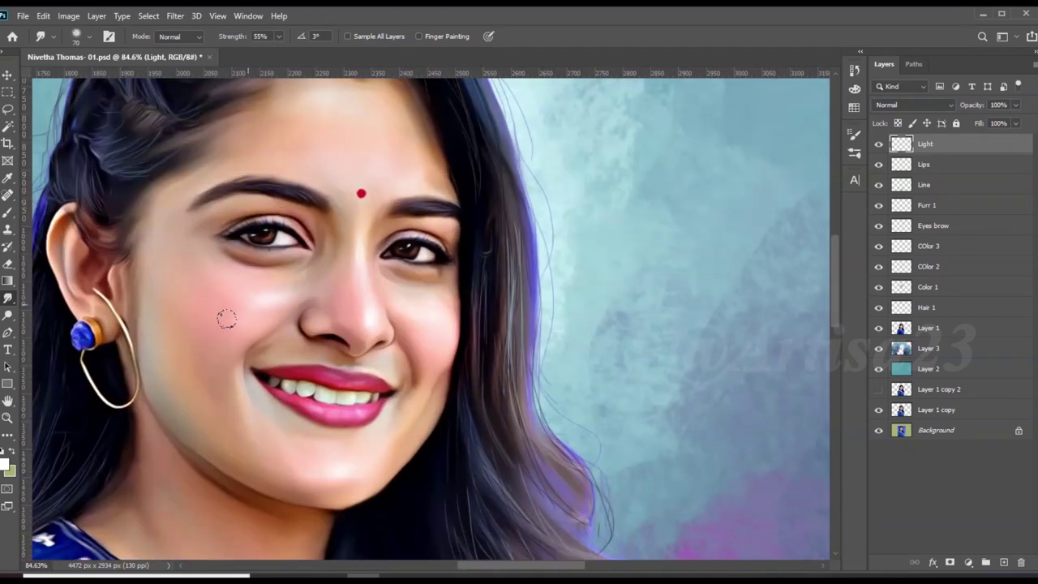
scroll(403, 326, down, 3)
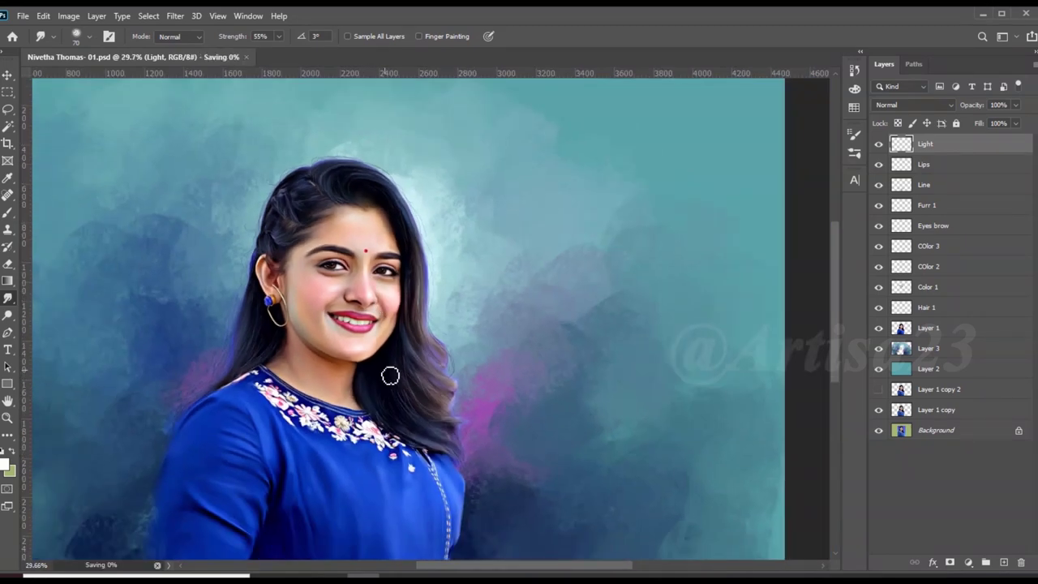
scroll(390, 373, down, 1)
scroll(325, 244, down, 1)
scroll(454, 331, up, 1)
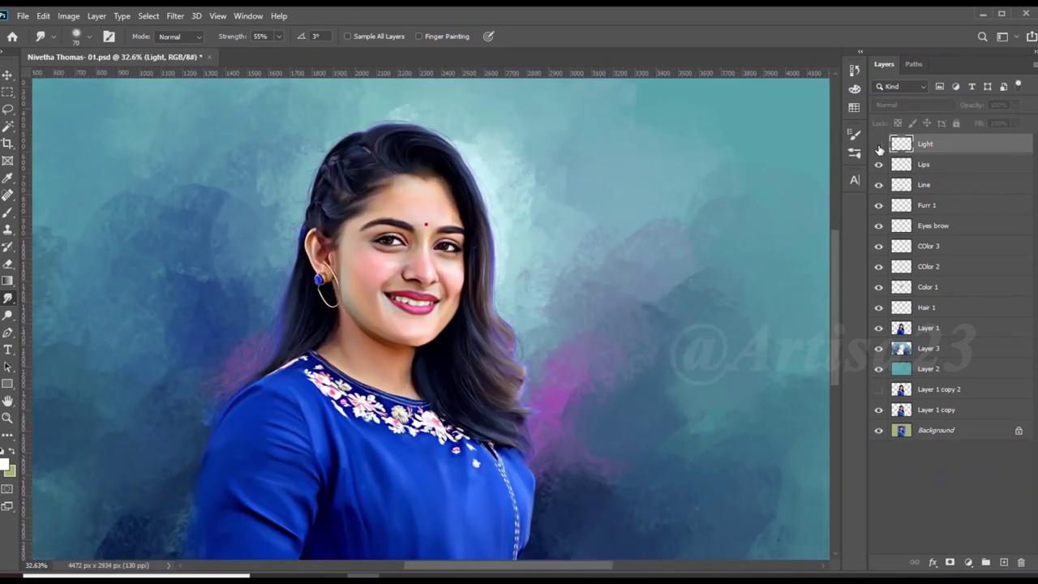
scroll(503, 231, down, 1)
key(ctrl+s)
scroll(484, 250, down, 1)
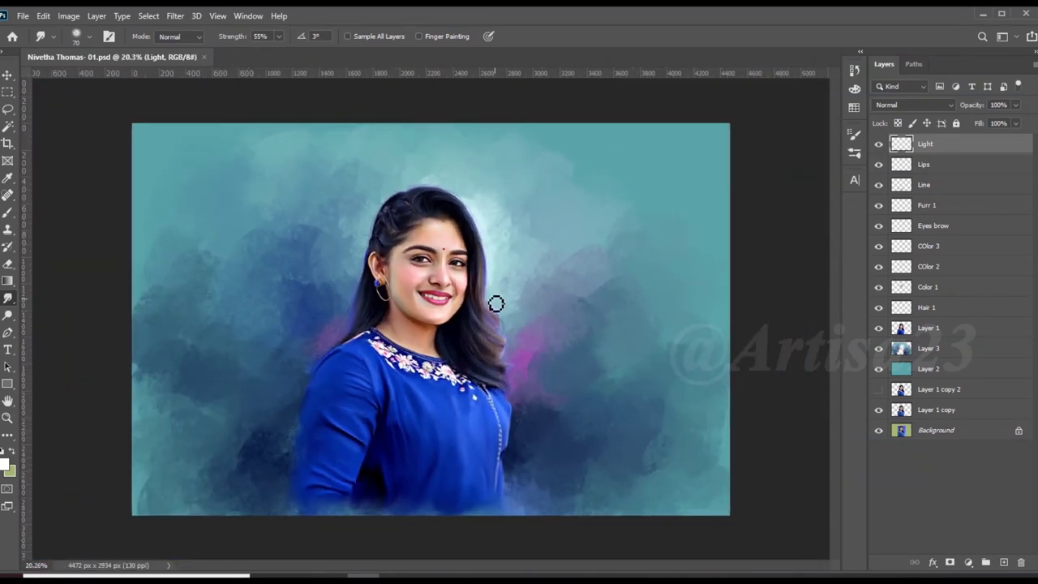
Group the layers from Light to Layer 2 and duplicate the group as a backup
shift+click(957, 369)
key(ctrl+g)
key(ctrl+j)
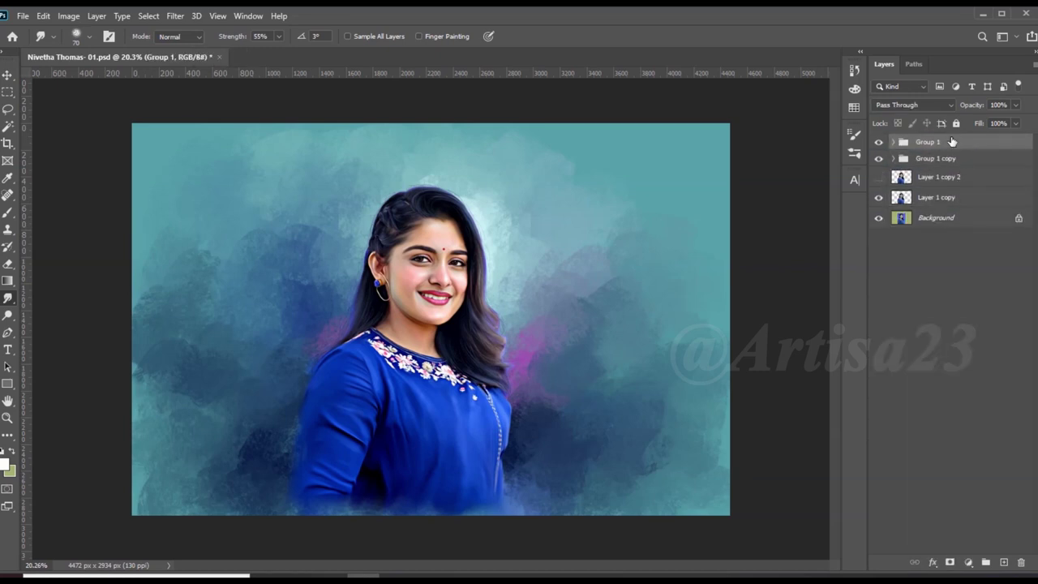
key(ctrl+shift+g)
Merge Group 1 into a single layer and save the painting
right_click(943, 329)
click(788, 403)
scroll(584, 259, down, 2)
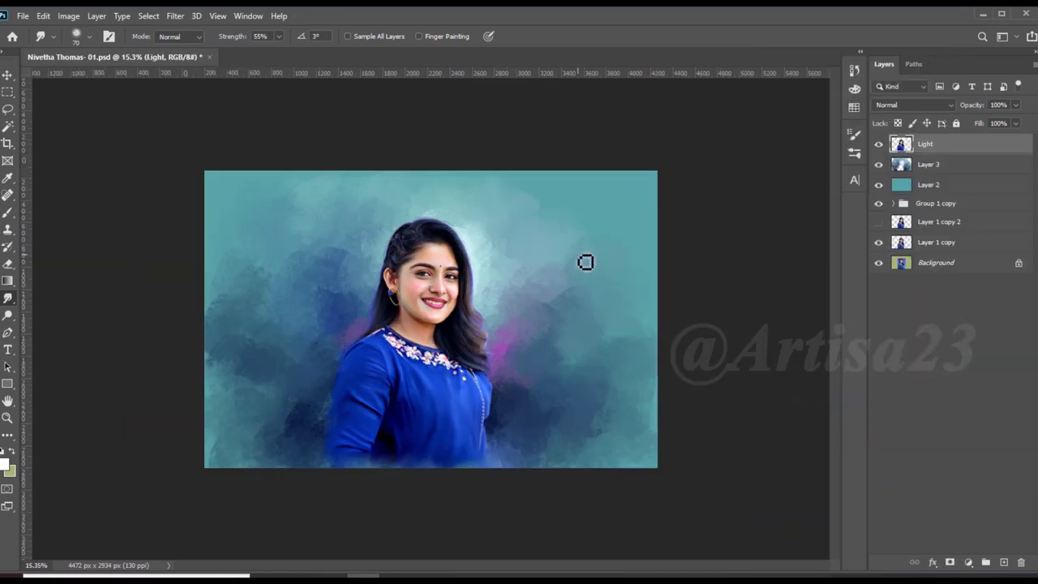
scroll(563, 346, up, 1)
key(ctrl+s)
scroll(564, 346, up, 1)
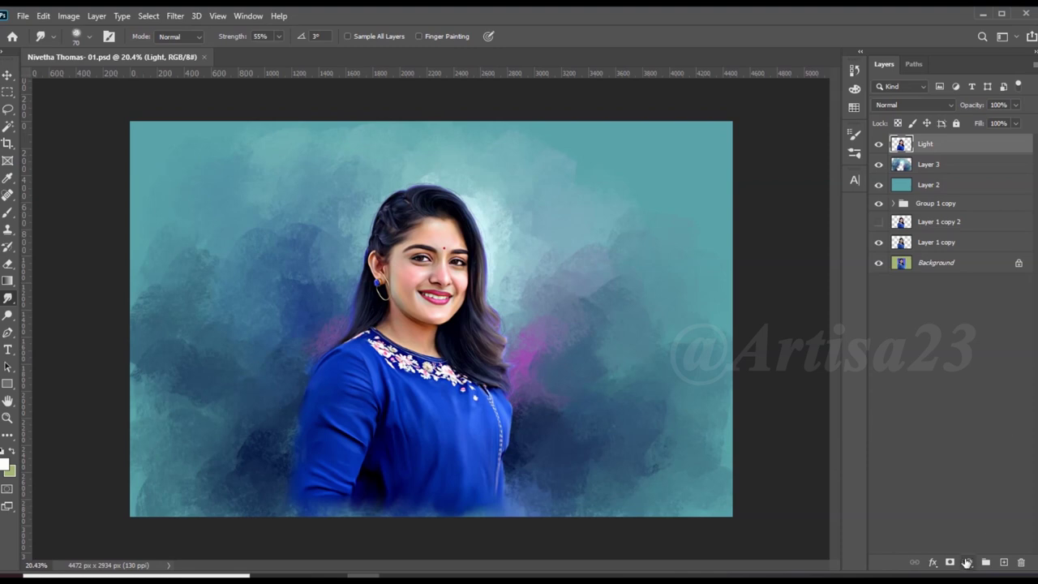
click(967, 562)
Add a Levels adjustment layer with the black input raised to 5
click(953, 379)
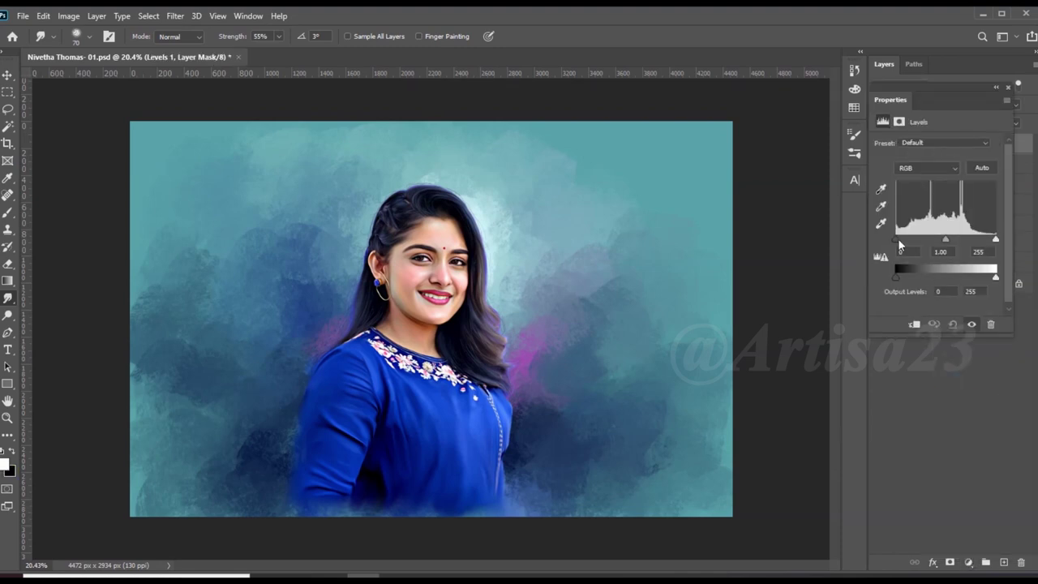
drag(898, 241, 899, 241)
click(1009, 87)
Add Color Balance and Brightness/Contrast adjustment layers, then reopen the Color Balance settings
click(967, 561)
click(953, 441)
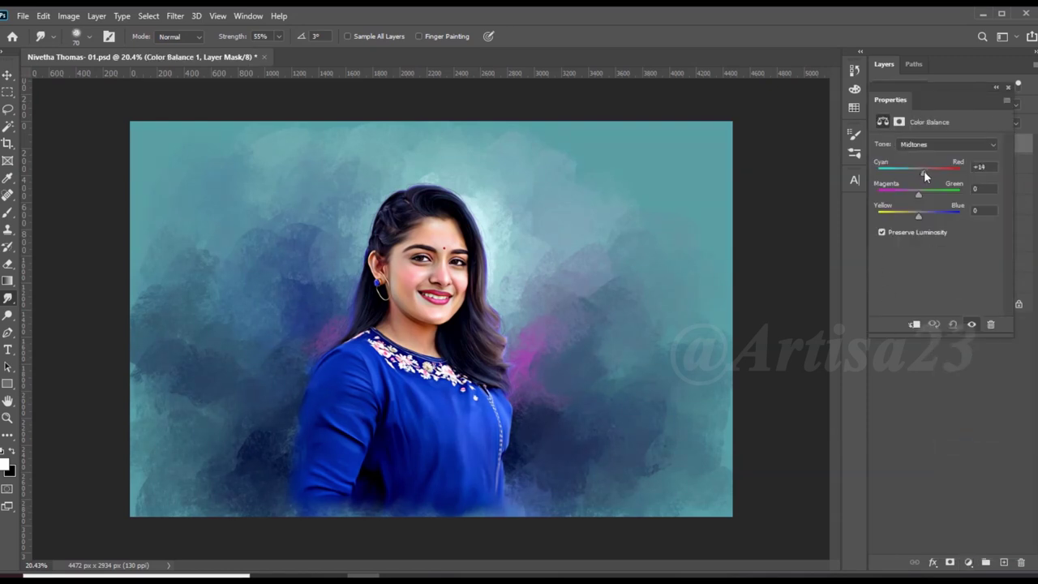
click(1009, 88)
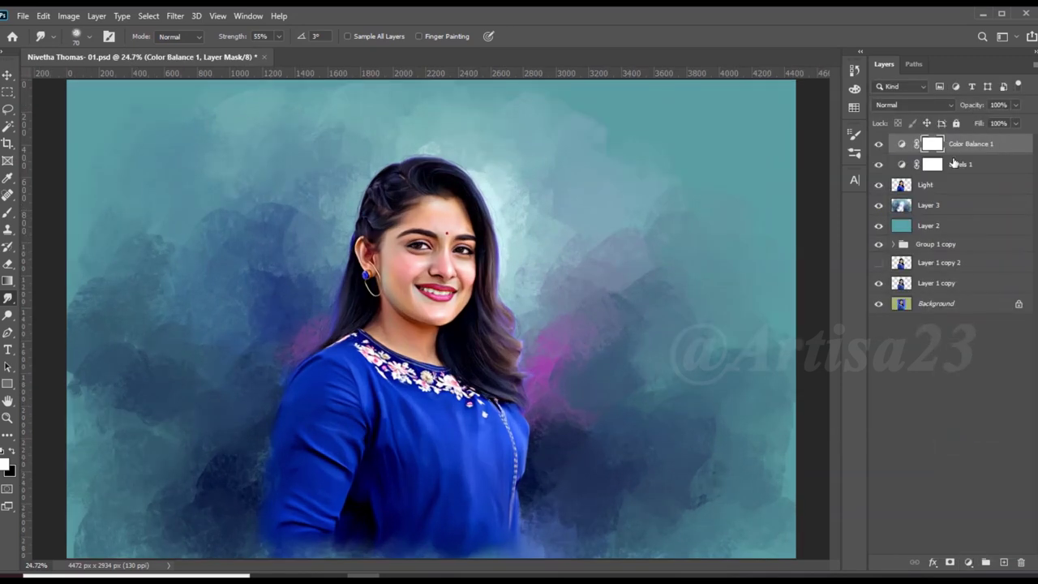
click(970, 561)
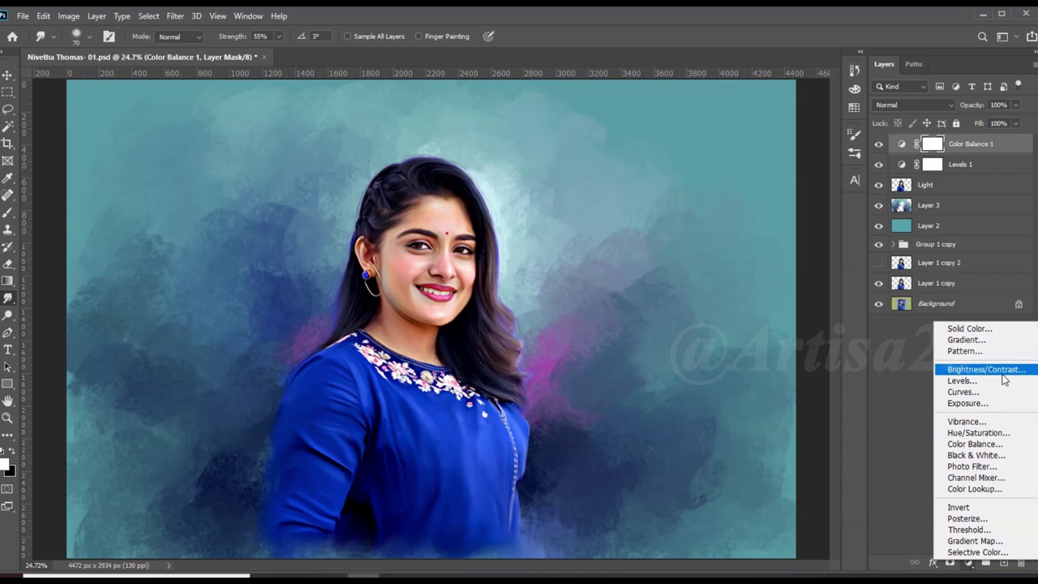
click(970, 369)
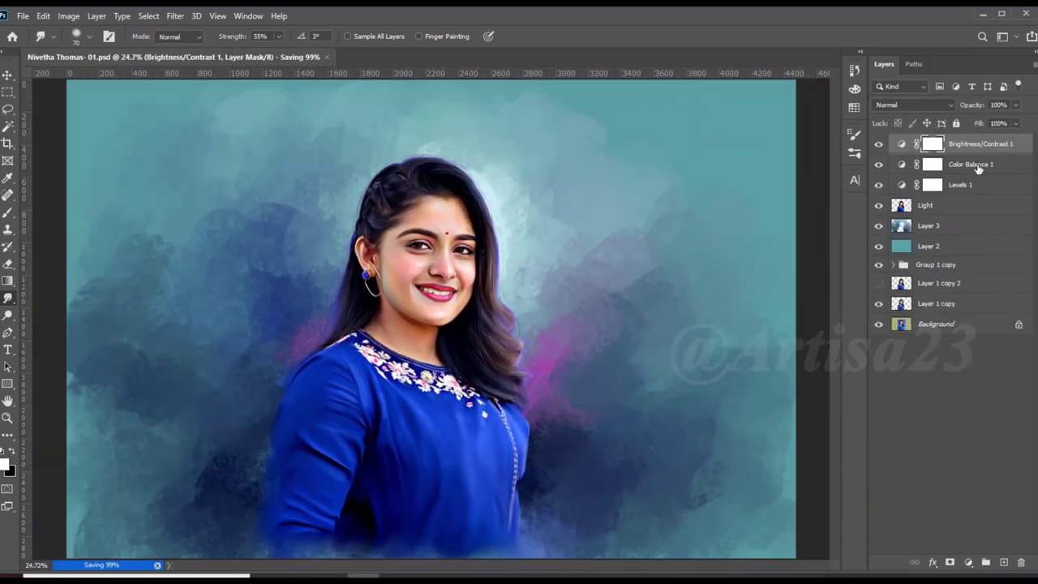
click(968, 166)
double_click(902, 165)
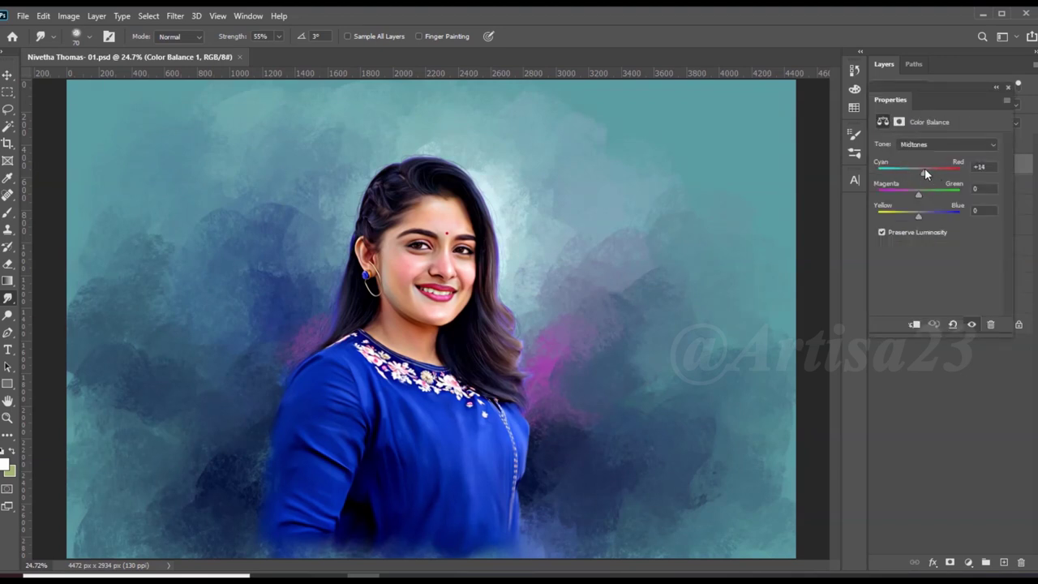